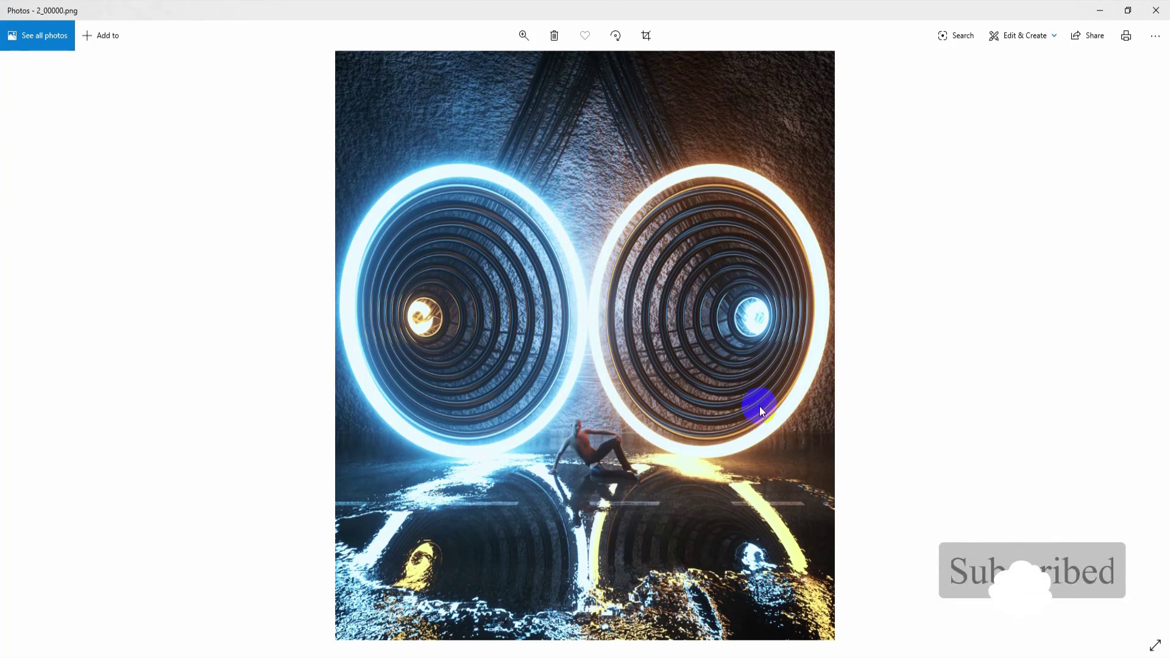
# Step: Minimize the 2_00000.png render in Photos and the YouTube browser window
pyautogui.click(1099, 13)
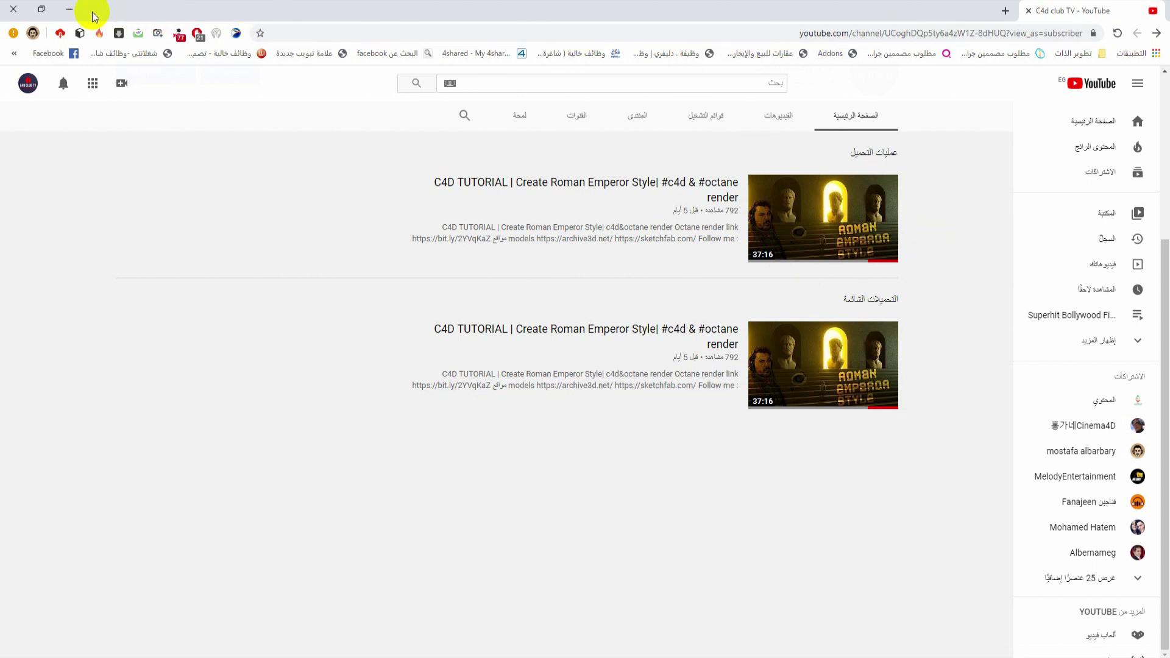
pyautogui.click(70, 9)
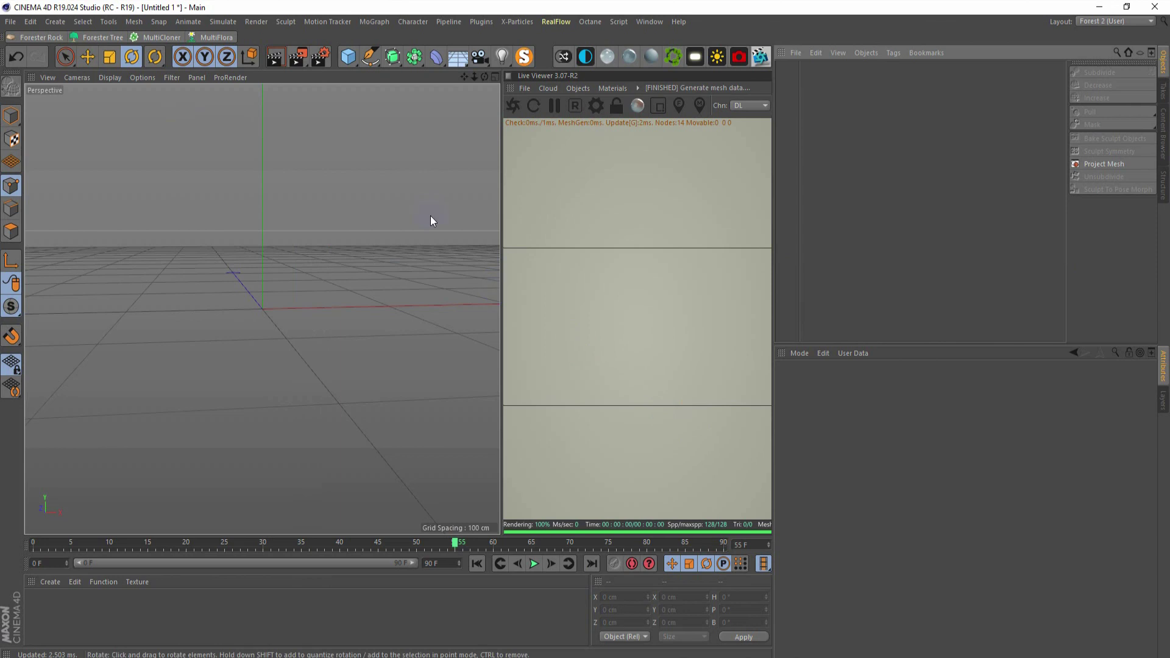
# Step: Add a floor plane and a sphere with a 50 cm radius
pyautogui.click(351, 61)
pyautogui.moveTo(354, 67)
pyautogui.mouseDown()
pyautogui.moveTo(546, 102)
pyautogui.moveTo(441, 100)
pyautogui.mouseUp()
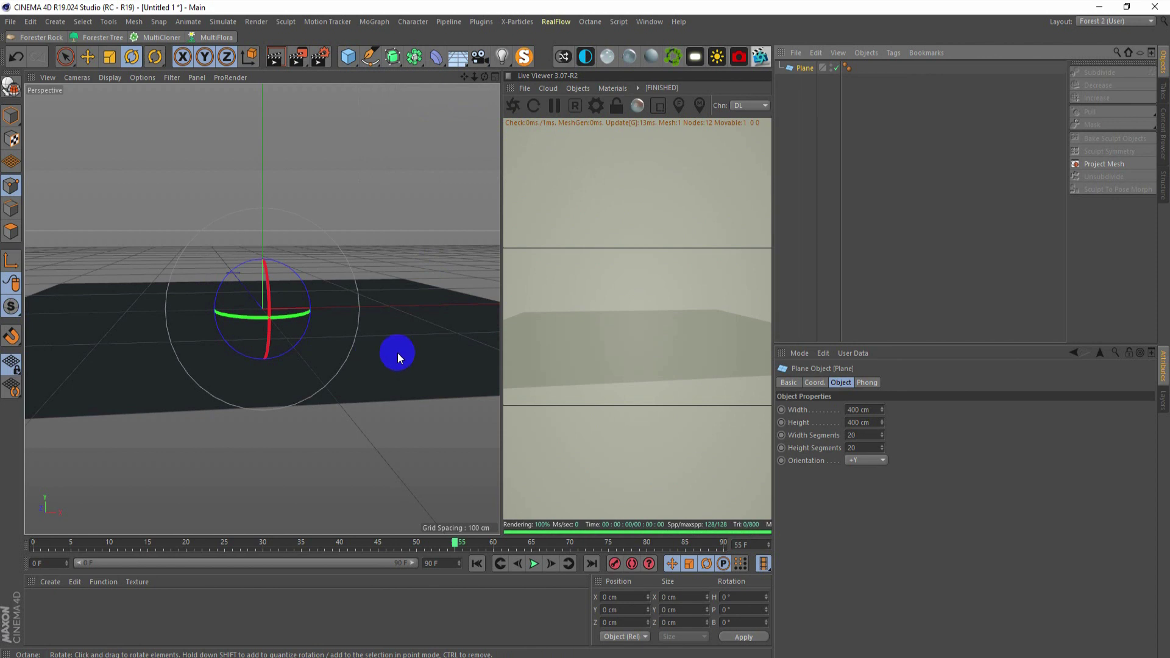
pyautogui.keyDown('alt'); pyautogui.moveTo(283, 338); pyautogui.dragTo(331, 343); pyautogui.keyUp('alt')
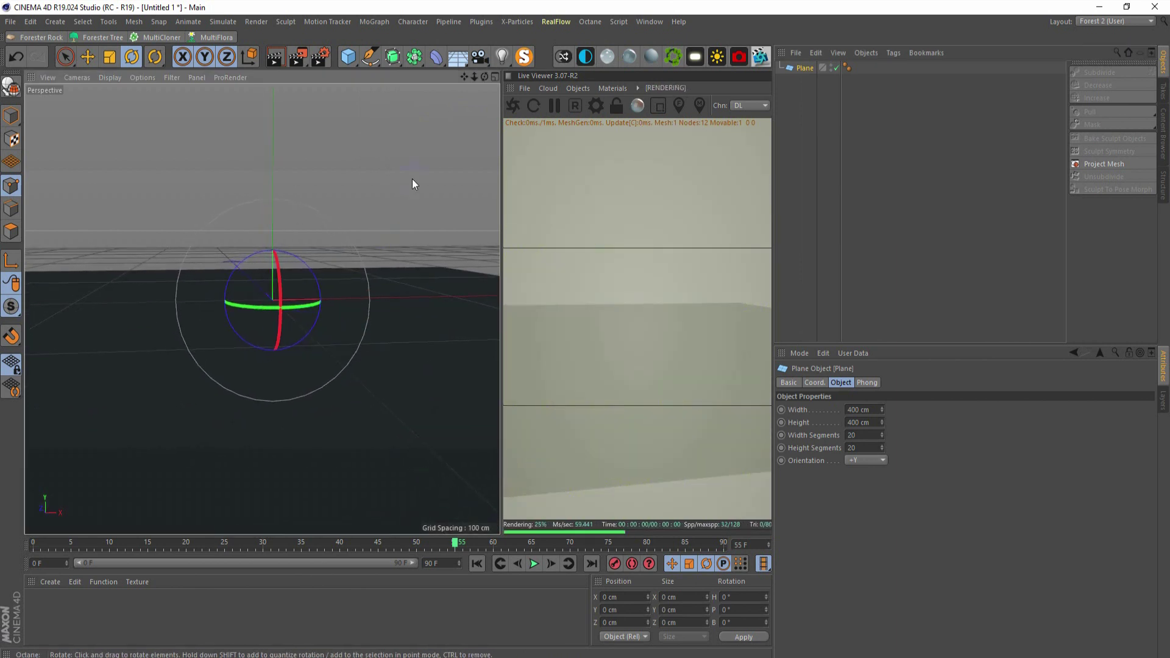
pyautogui.moveTo(348, 56); pyautogui.dragTo(568, 102)
pyautogui.click(567, 102)
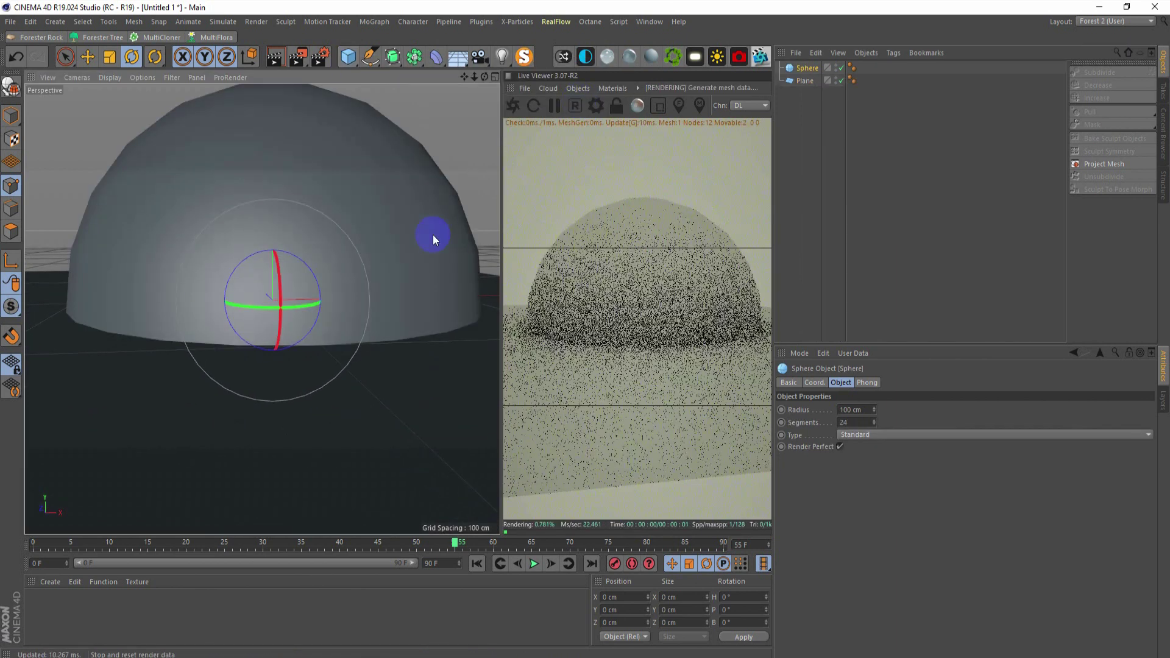
pyautogui.click(862, 410)
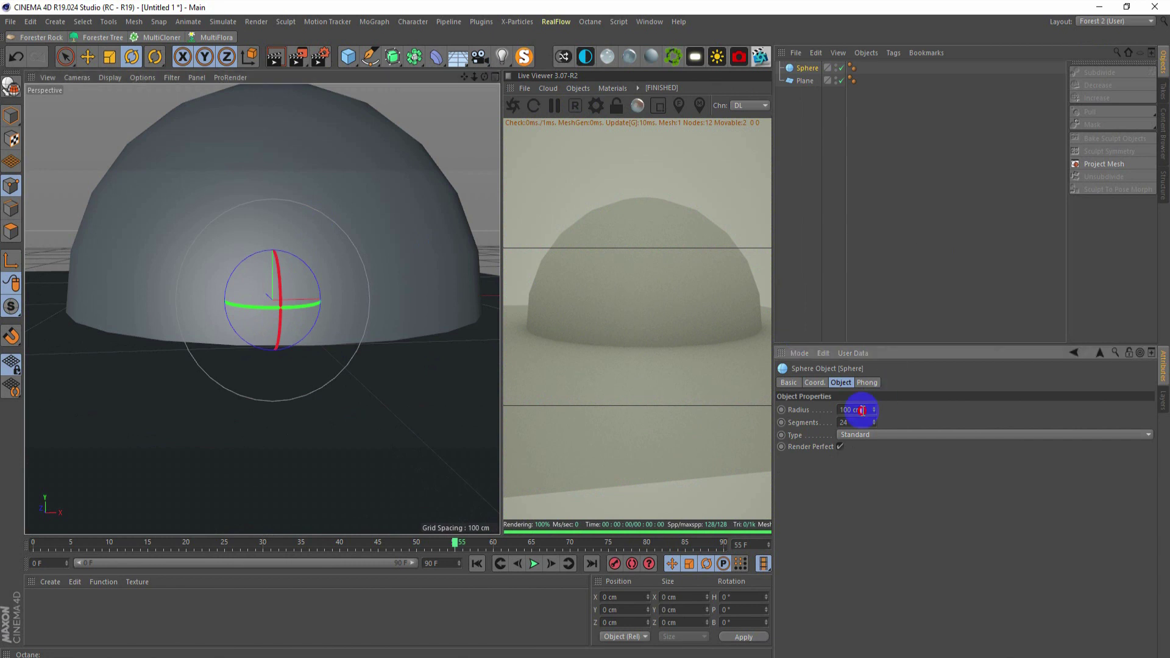
pyautogui.write('50')
pyautogui.press('Return')
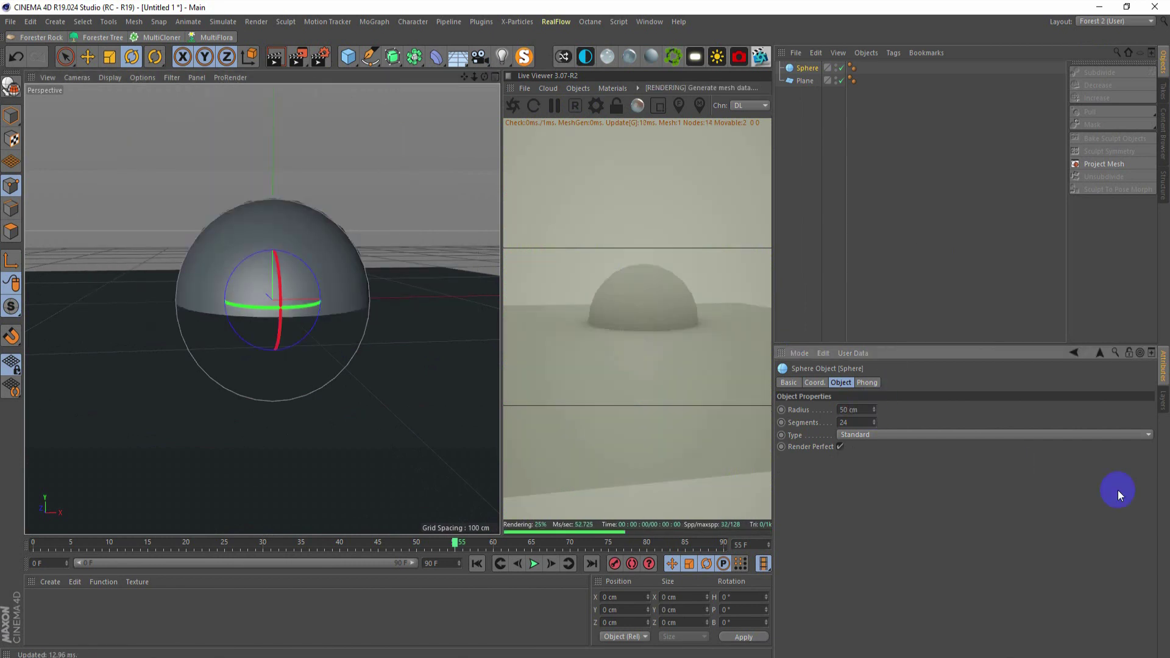
# Step: Lift the sphere onto the plane and raise its segments to 50
pyautogui.click(96, 56)
pyautogui.moveTo(274, 229); pyautogui.dragTo(280, 119)
pyautogui.moveTo(315, 268)
pyautogui.keyDown('alt'); pyautogui.mouseDown()
pyautogui.moveTo(164, 275)
pyautogui.moveTo(240, 300)
pyautogui.mouseUp(); pyautogui.keyUp('alt')
pyautogui.click(896, 390)
pyautogui.click(799, 115)
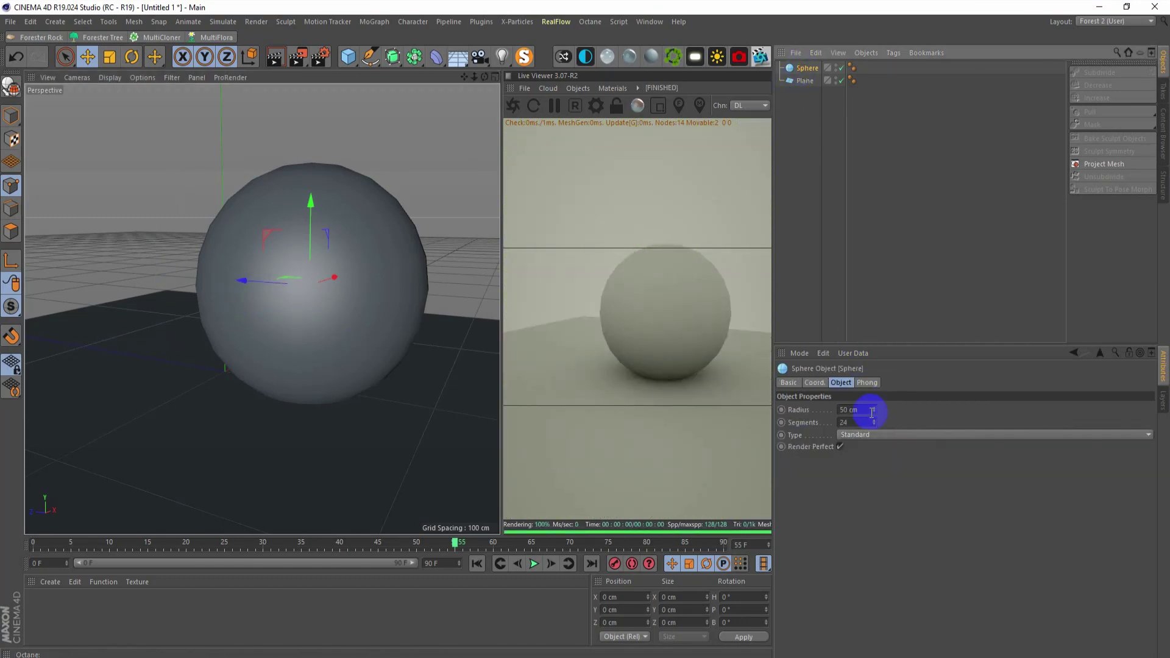
pyautogui.doubleClick(860, 422)
pyautogui.write('50')
pyautogui.press('Return')
pyautogui.click(410, 313)
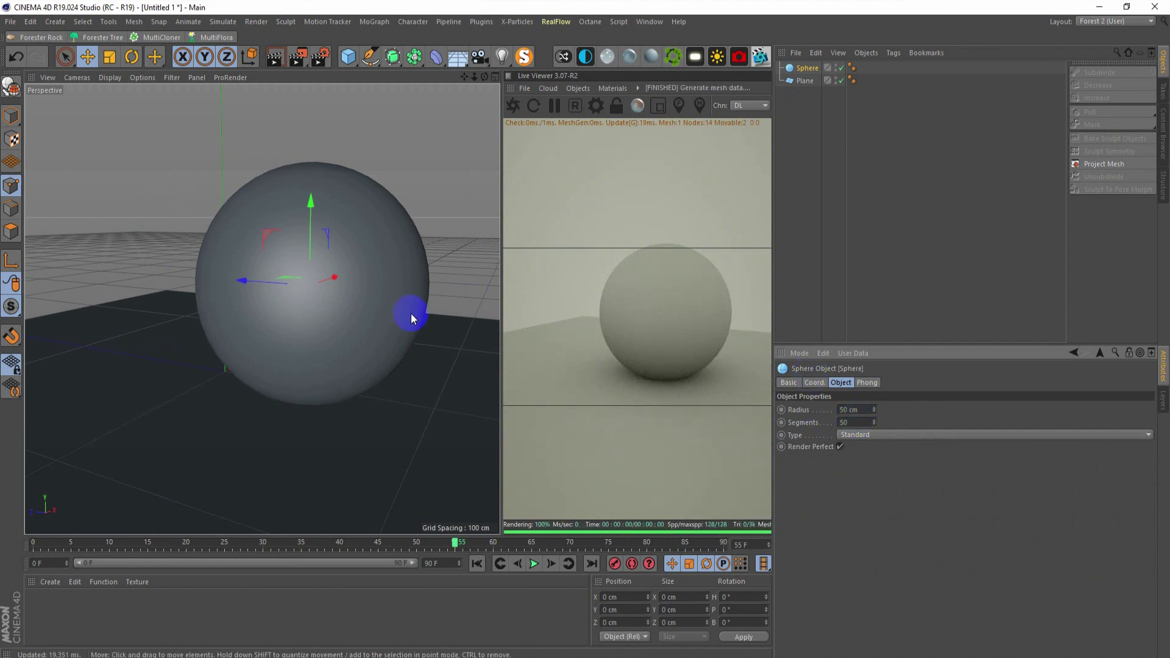
pyautogui.keyDown('alt'); pyautogui.moveTo(364, 380); pyautogui.dragTo(307, 352, button='right'); pyautogui.keyUp('alt')
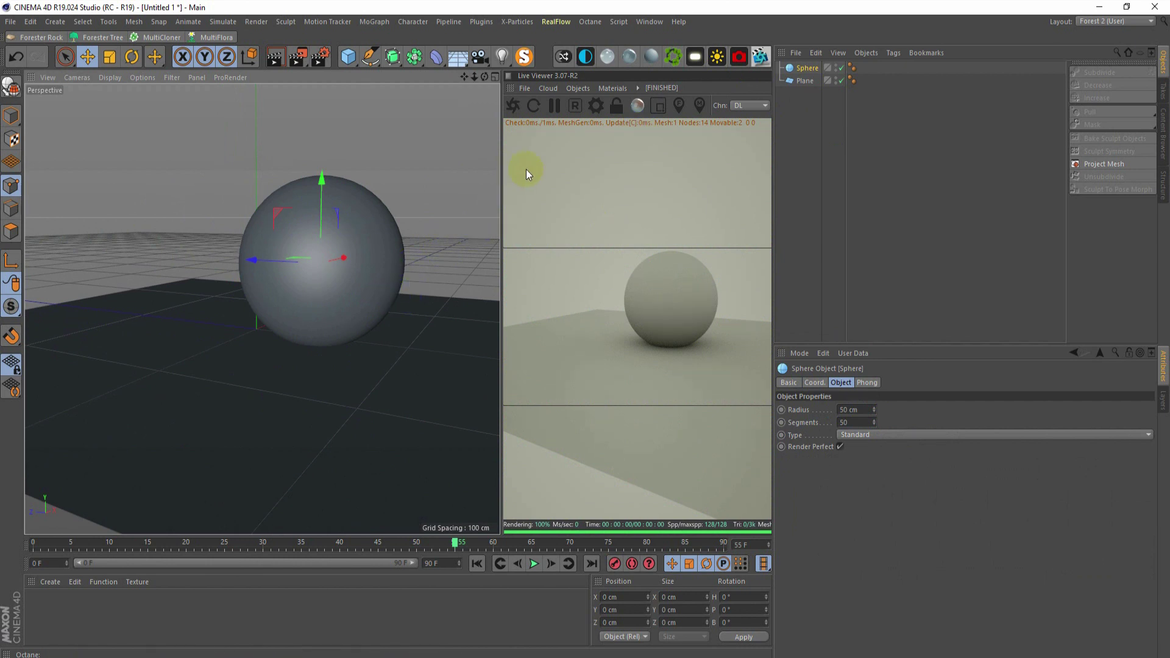
# Step: Add an Octane Daylight and adjust its sun rotation
pyautogui.click(717, 64)
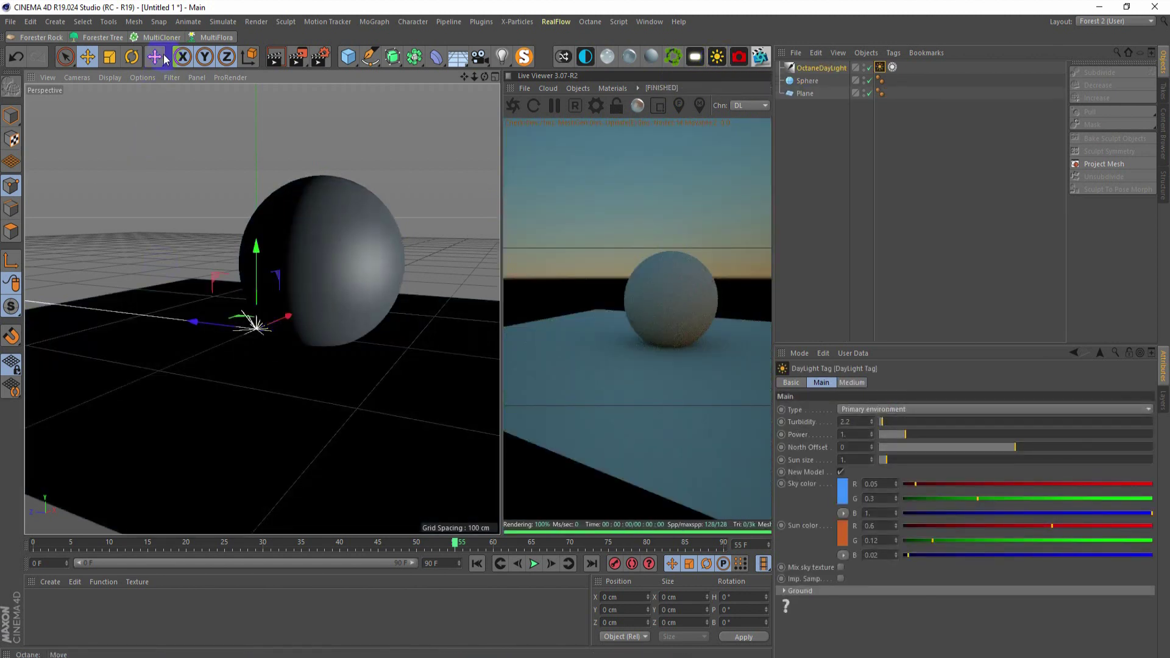
pyautogui.click(132, 57)
pyautogui.moveTo(288, 323); pyautogui.dragTo(281, 295)
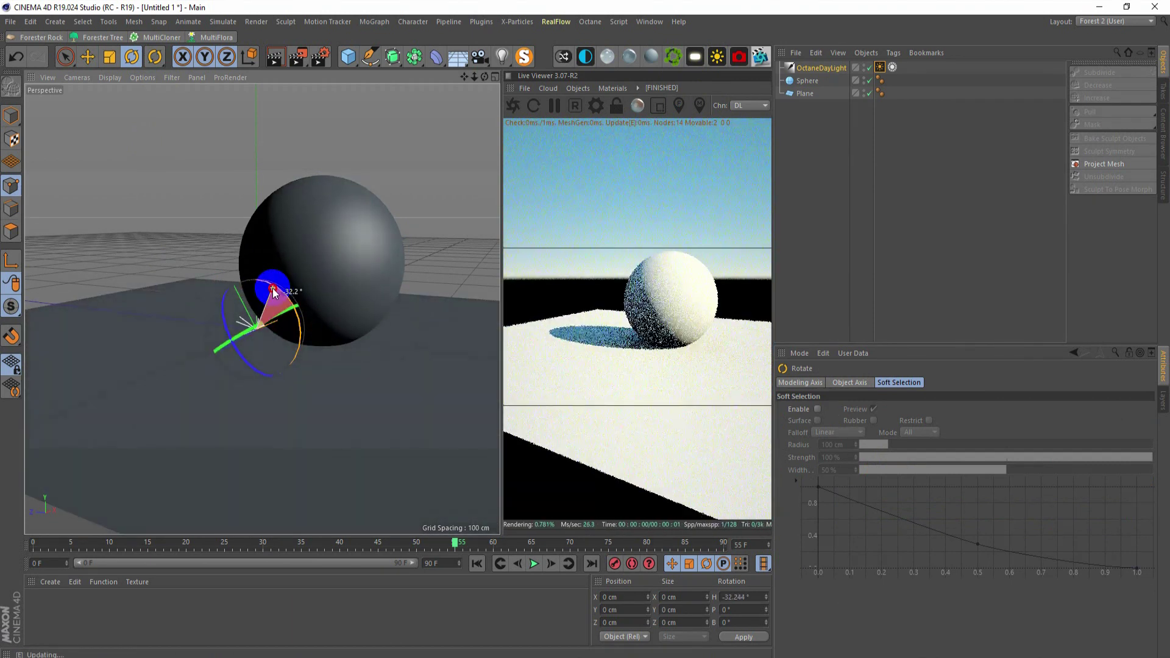
pyautogui.moveTo(281, 295); pyautogui.dragTo(278, 293)
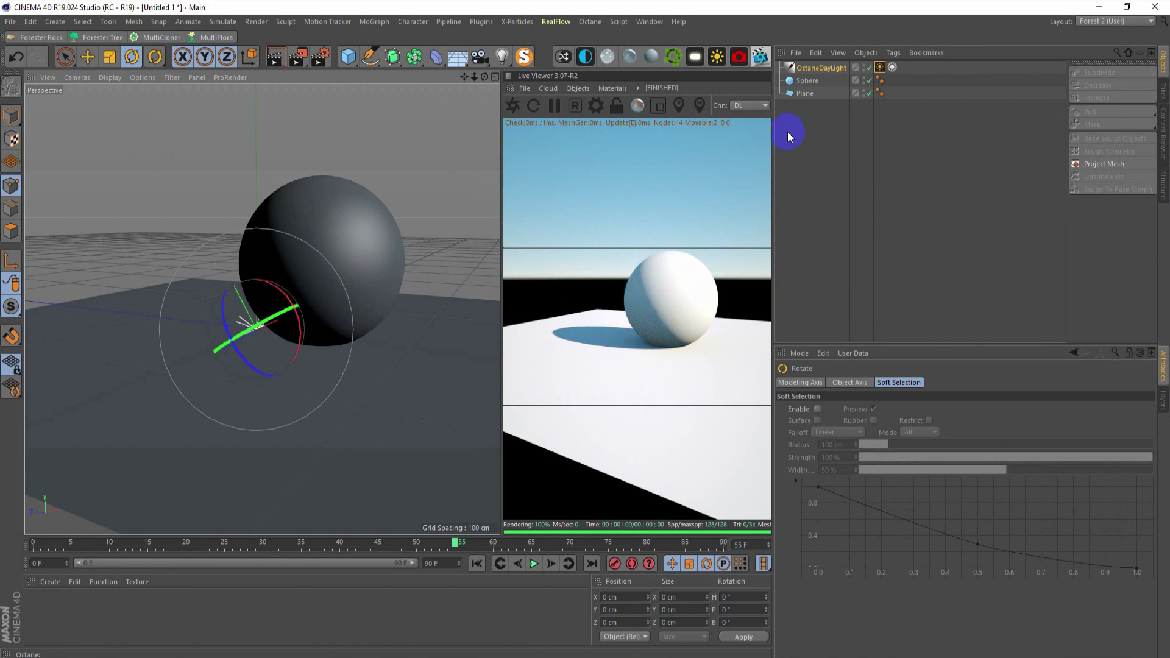
# Step: Add an Octane ObjectTag to the sphere and turn off its Camera visibility
pyautogui.click(806, 81)
pyautogui.rightClick(807, 83)
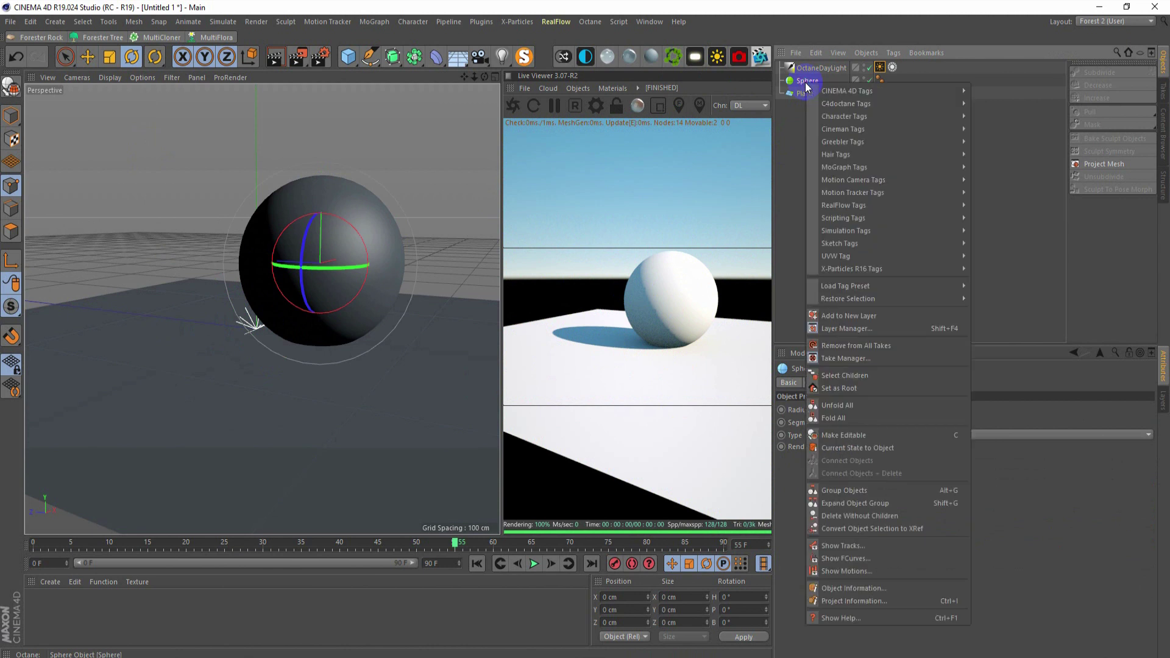
pyautogui.moveTo(838, 104)
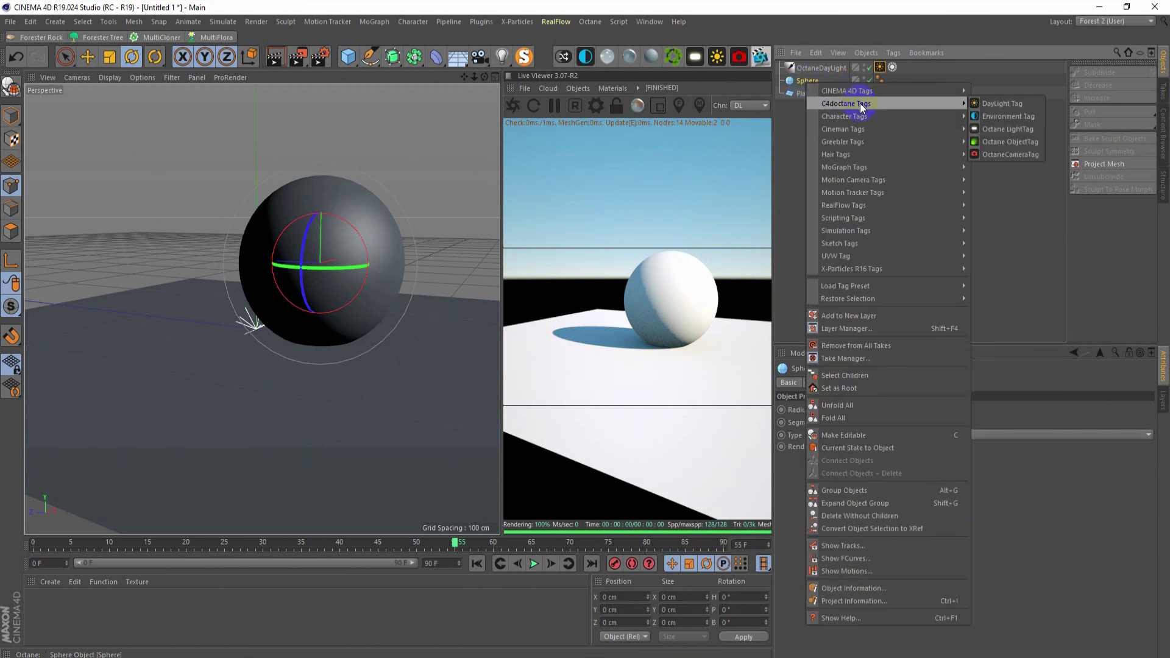
pyautogui.click(1013, 145)
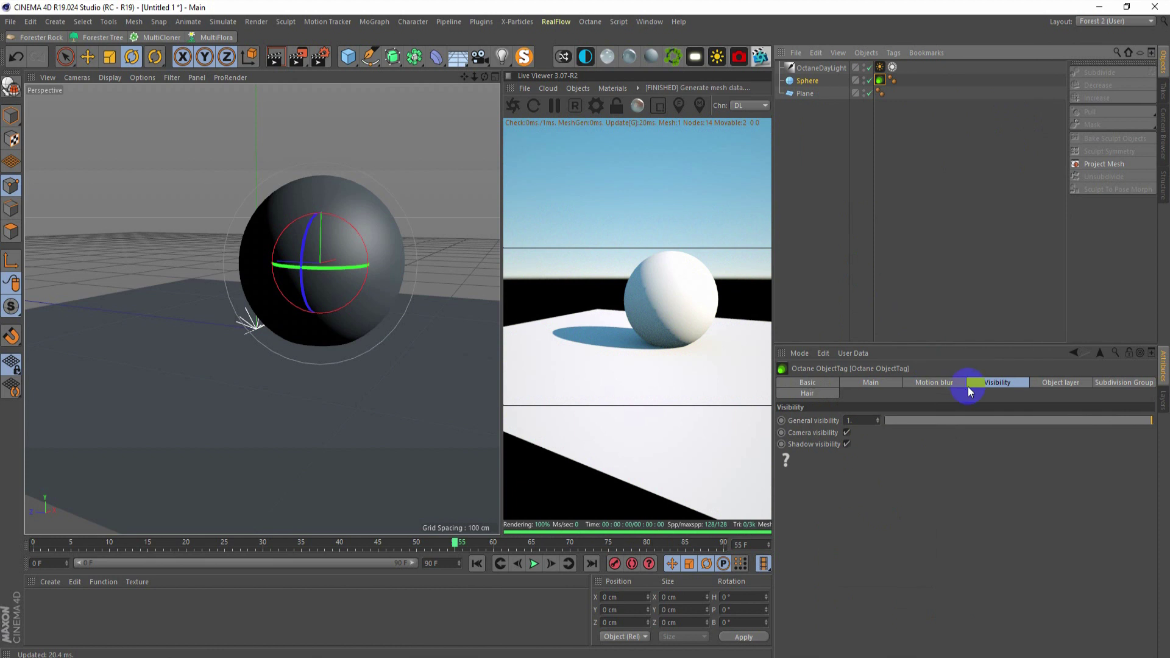
pyautogui.click(992, 383)
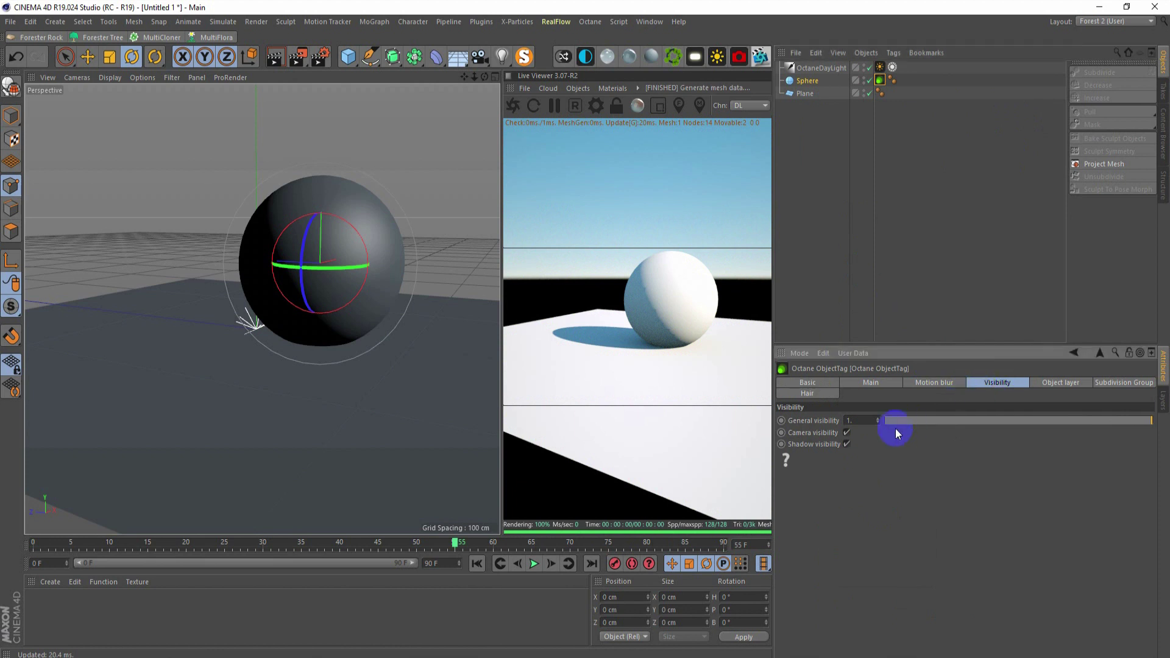
pyautogui.click(847, 434)
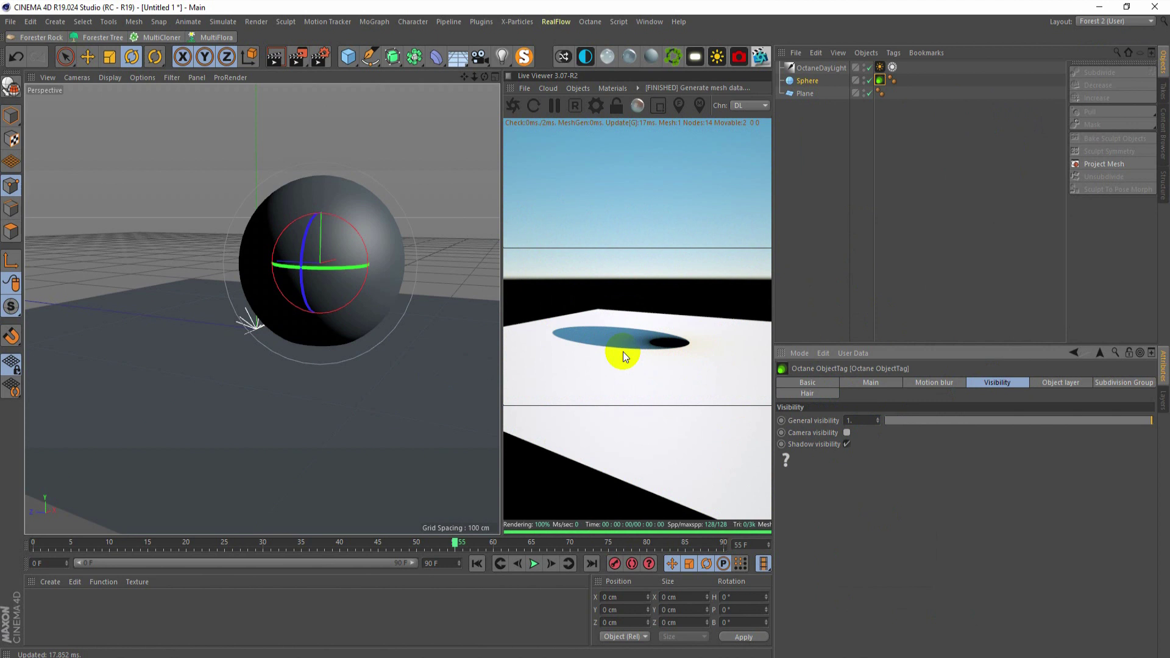
# Step: Select all objects in the scene and delete them
pyautogui.moveTo(645, 343); pyautogui.dragTo(626, 311)
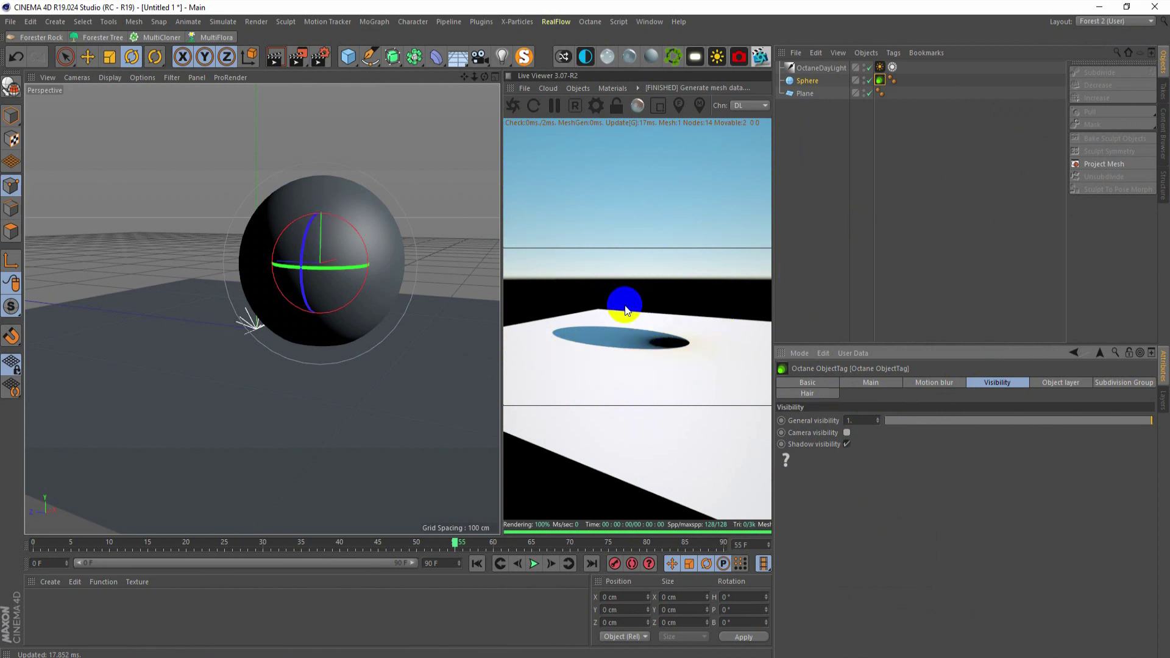
pyautogui.moveTo(625, 309); pyautogui.dragTo(729, 302)
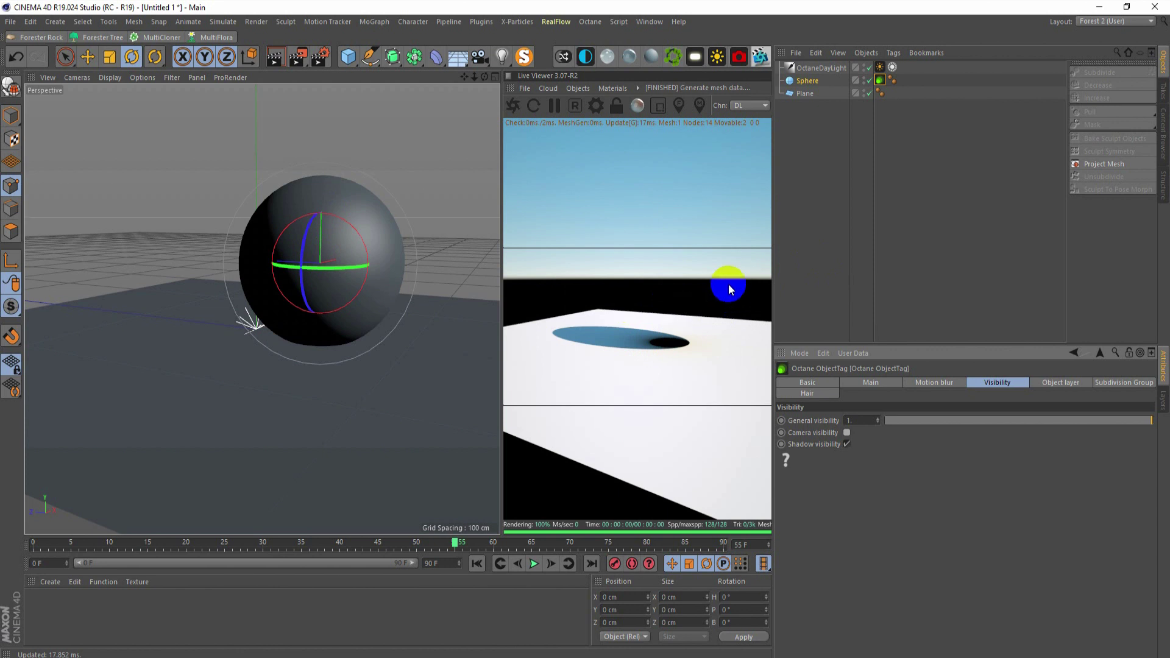
pyautogui.click(270, 188)
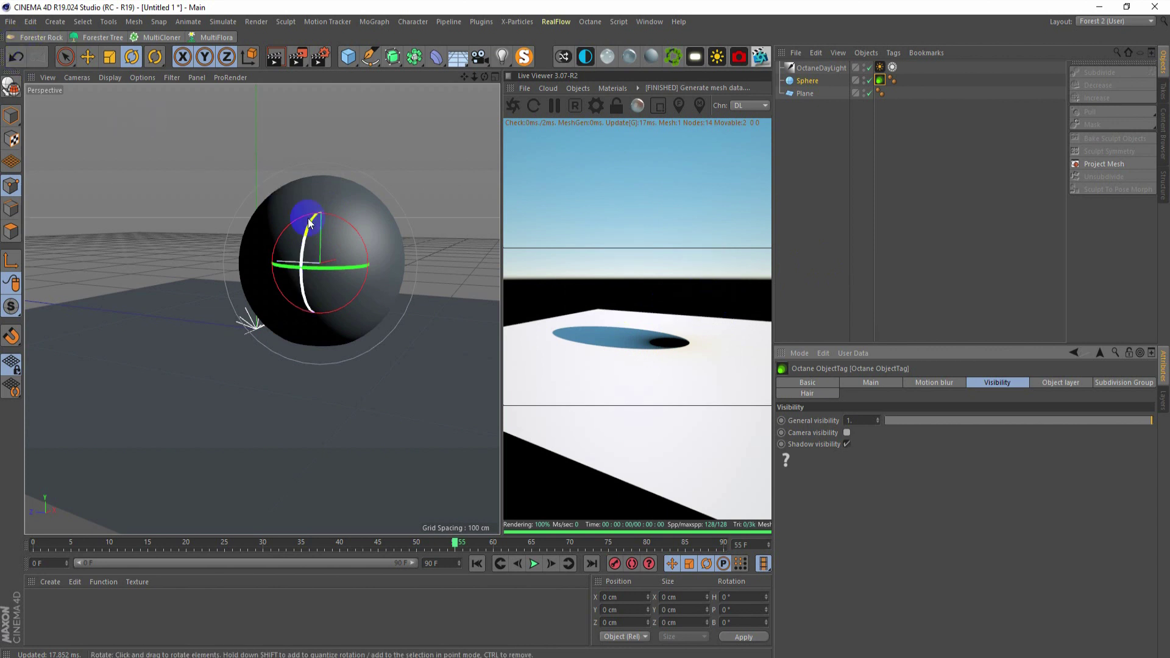
pyautogui.moveTo(821, 167); pyautogui.dragTo(794, 61)
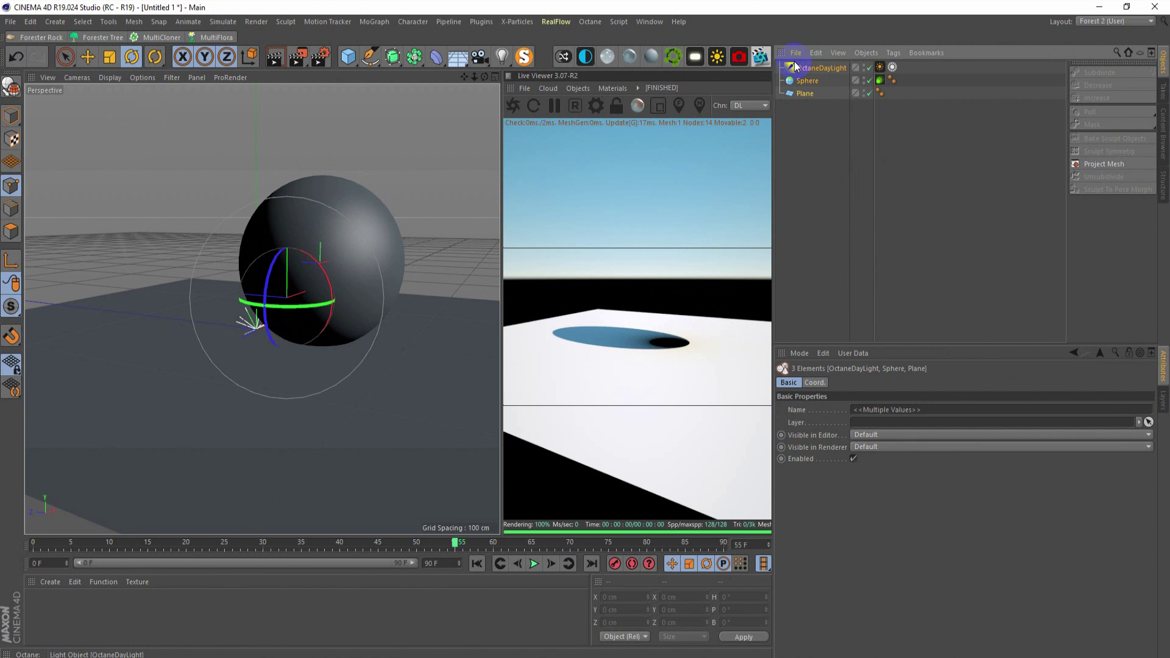
pyautogui.press('Delete')
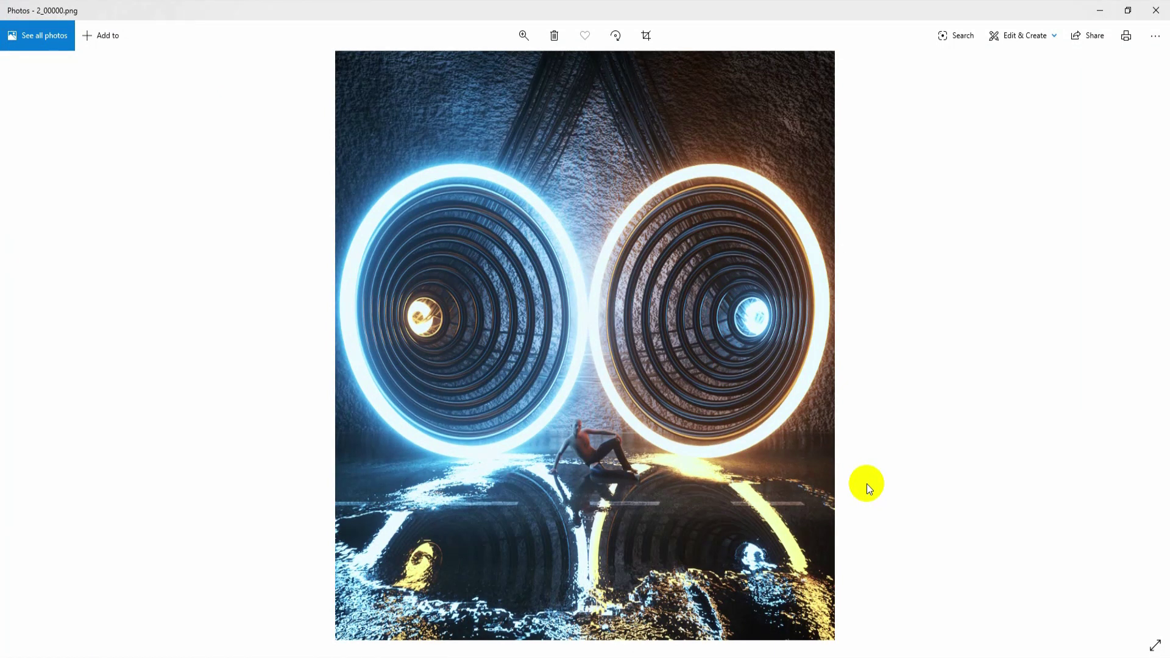
# Step: Review the 2_00000.png tunnel reference in Photos, then minimize it
pyautogui.click(831, 429)
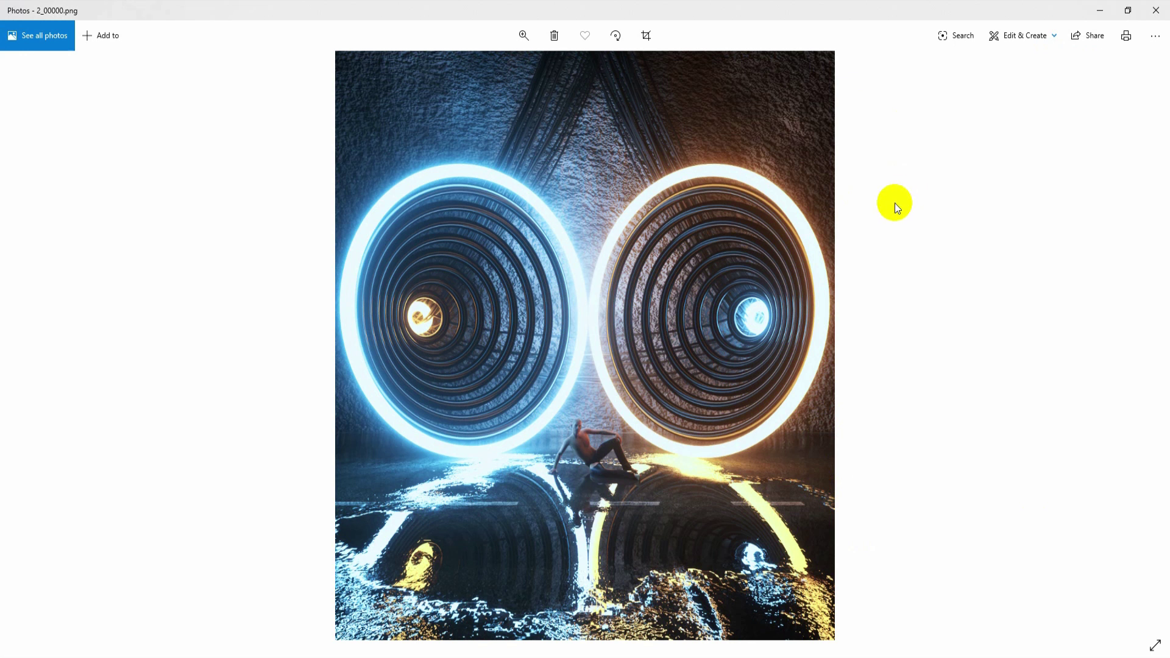
pyautogui.click(723, 550)
pyautogui.click(736, 131)
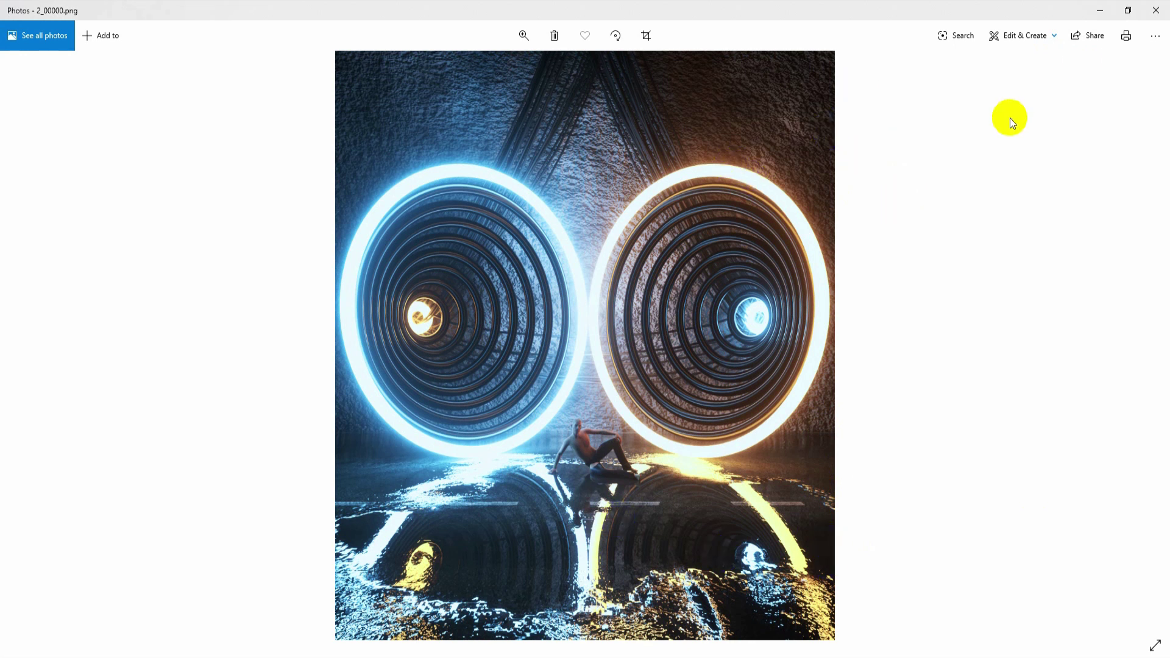
pyautogui.click(1100, 11)
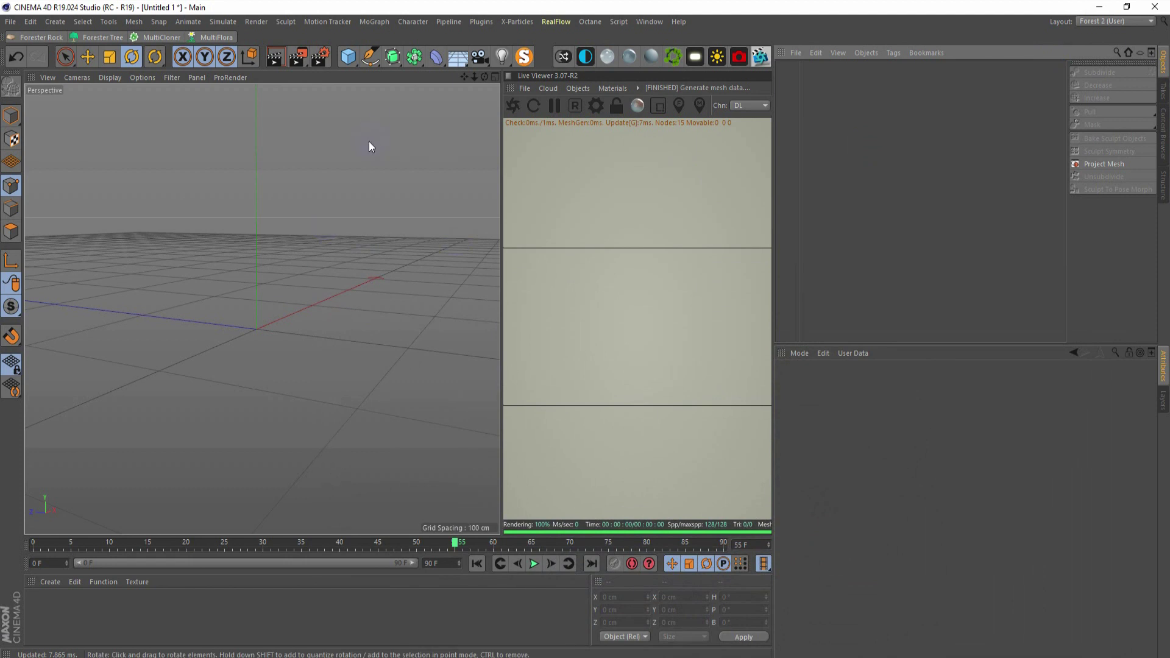
# Step: Load the Instagram render preset with 1080 x 1350 output and make it active
pyautogui.click(318, 57)
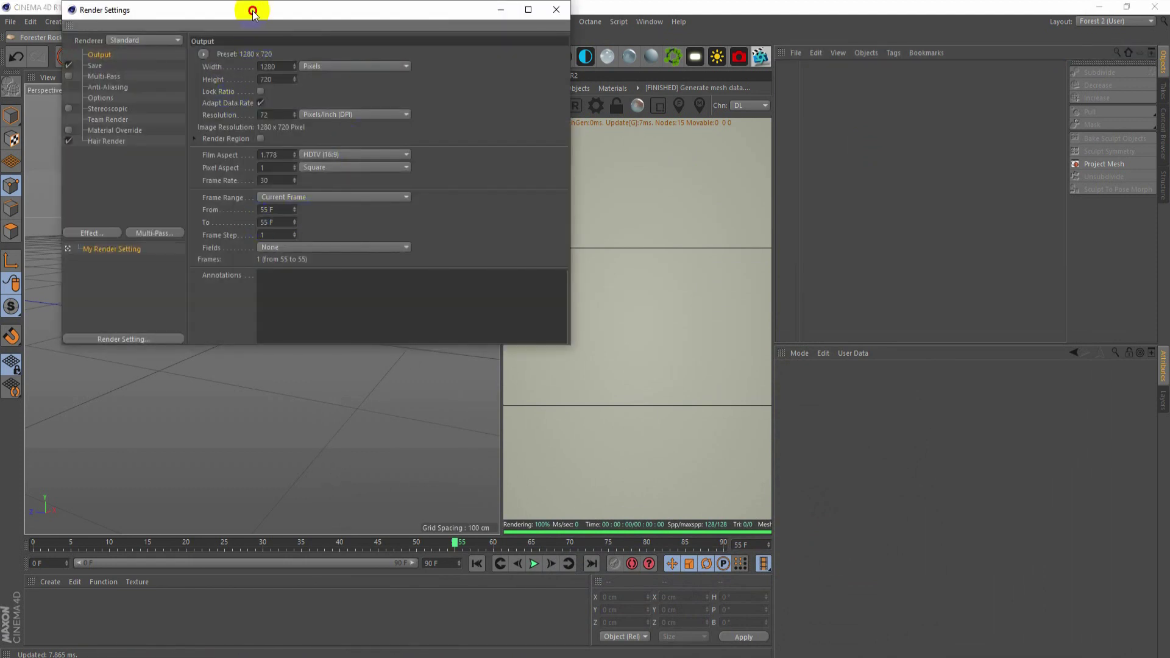
pyautogui.moveTo(252, 11); pyautogui.dragTo(679, 17)
pyautogui.rightClick(515, 292)
pyautogui.moveTo(566, 438)
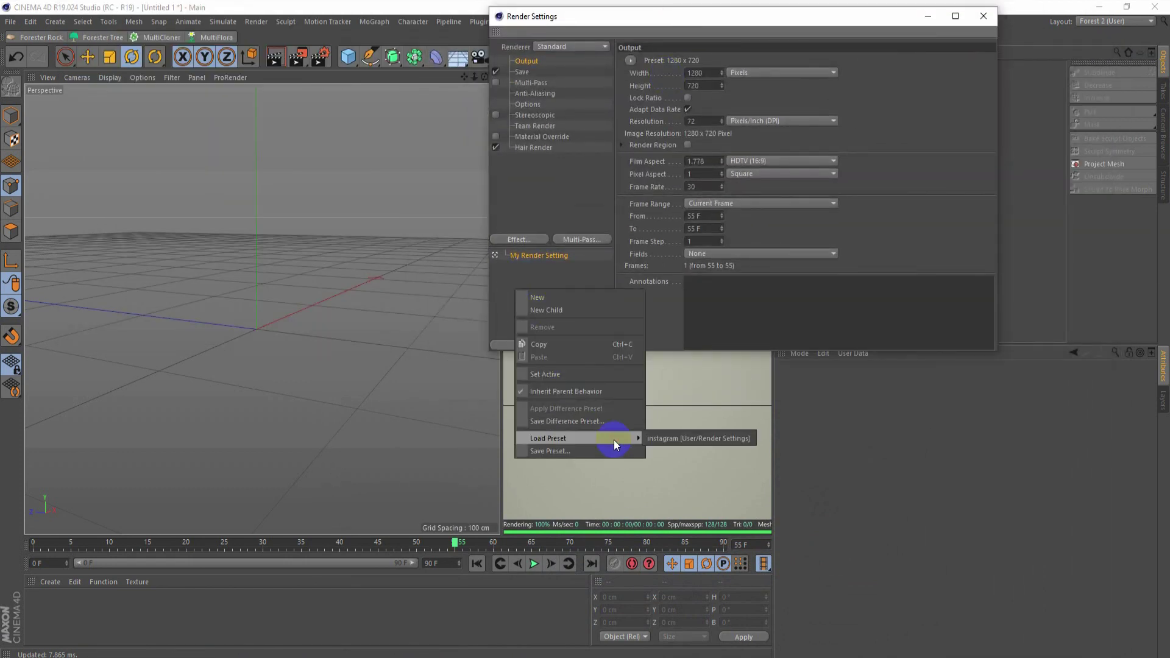
pyautogui.click(669, 438)
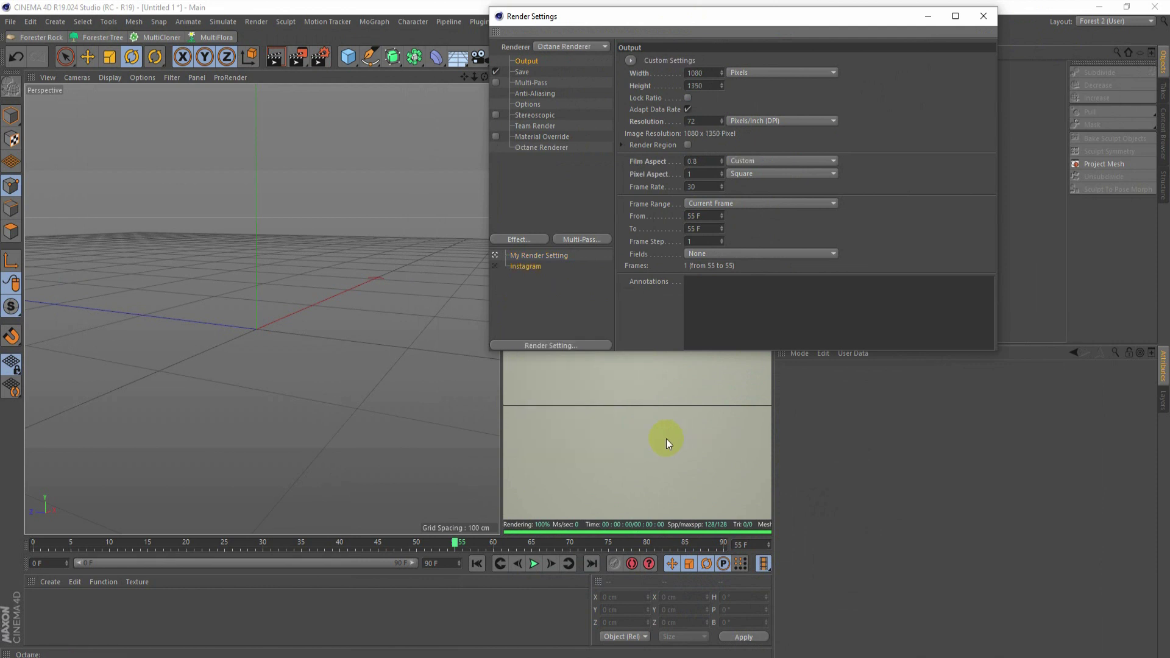
pyautogui.click(497, 267)
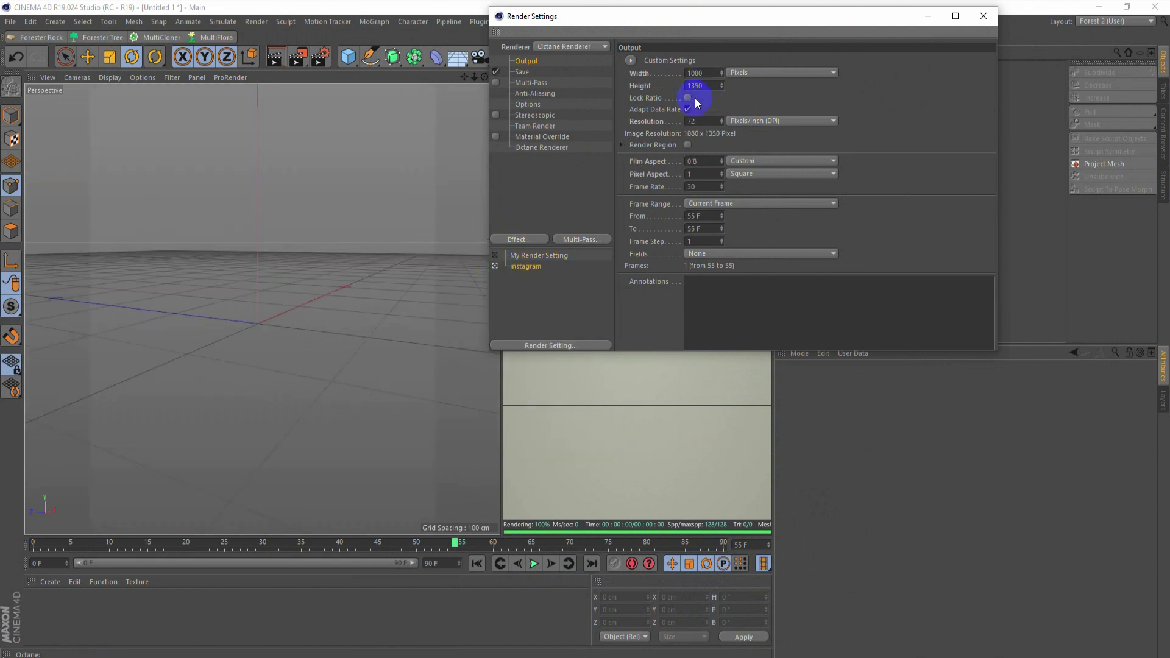
pyautogui.press('Tab')
pyautogui.click(983, 16)
# Step: Set the viewport's Tinted Border Opacity to 100% via Shift+V
pyautogui.hotkey('shift', 'v')
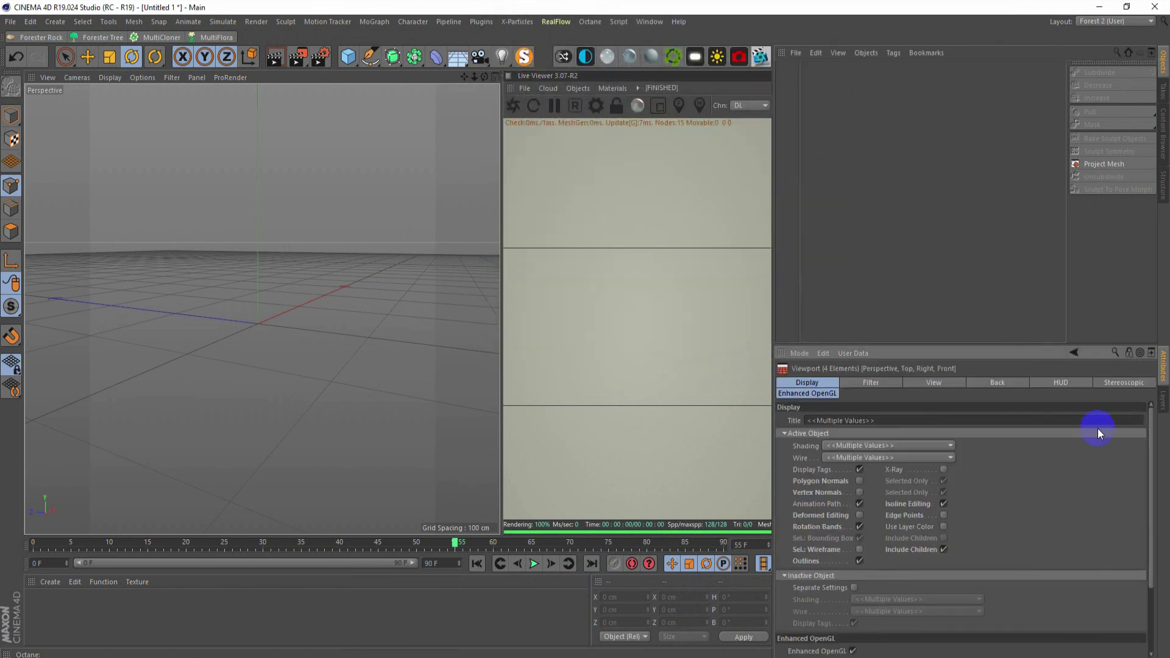
pyautogui.click(957, 384)
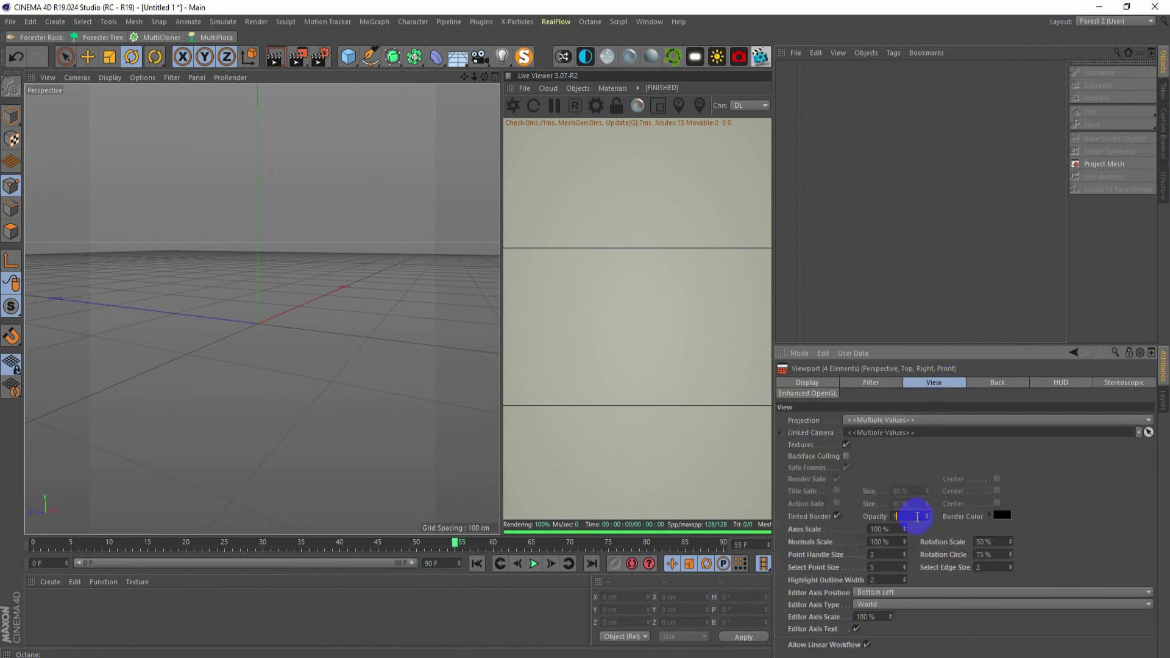
pyautogui.write('00')
pyautogui.press('Return')
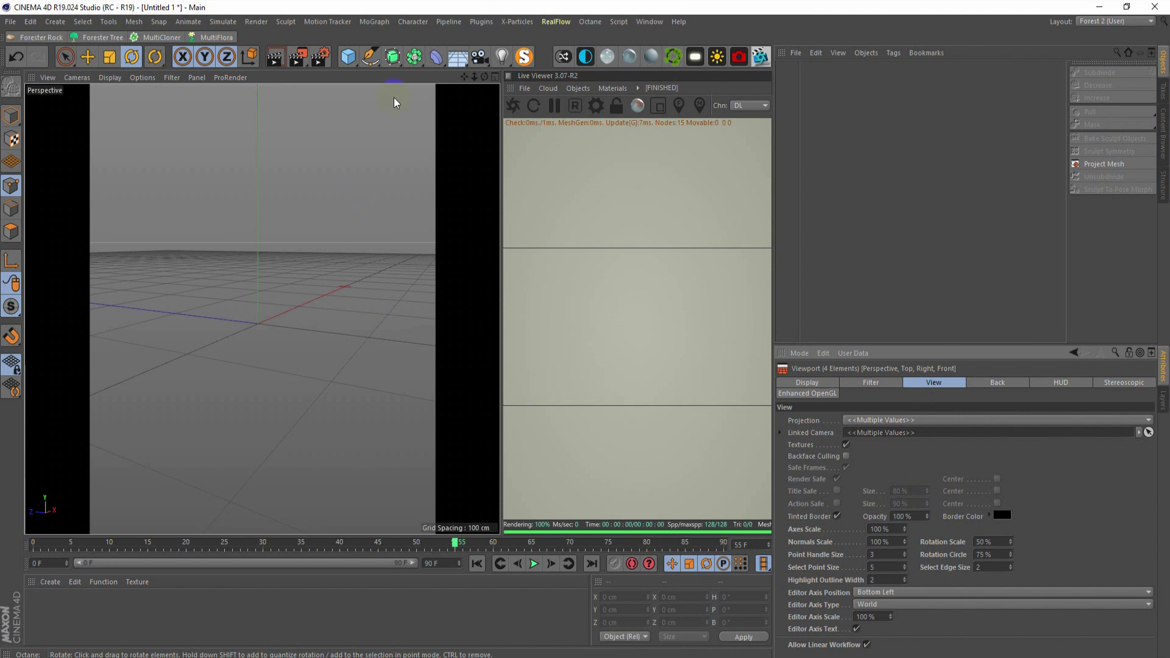
# Step: Add a floor plane and scale it up
pyautogui.moveTo(348, 56); pyautogui.dragTo(535, 104)
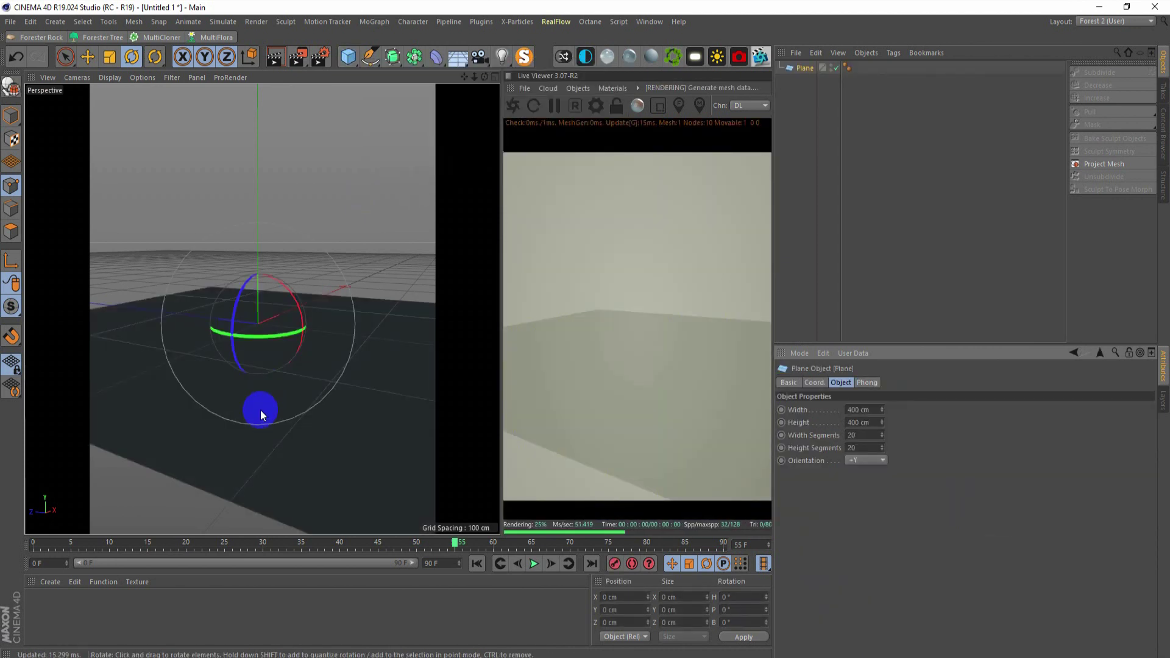
pyautogui.keyDown('alt'); pyautogui.moveTo(261, 410); pyautogui.dragTo(335, 396); pyautogui.keyUp('alt')
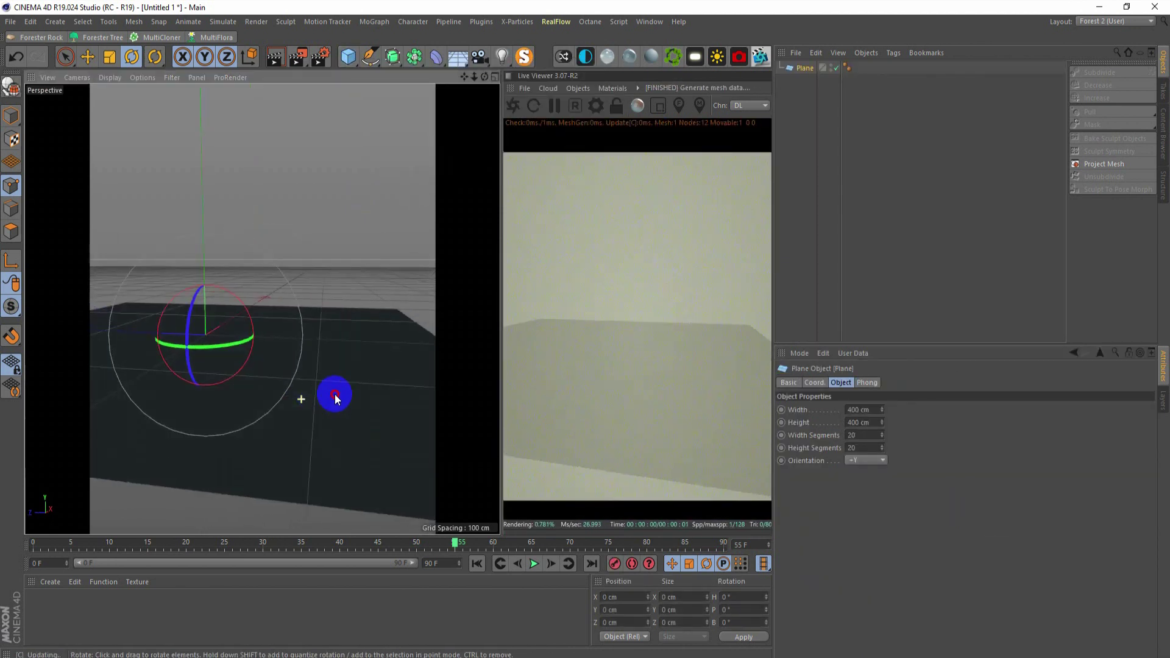
pyautogui.click(110, 58)
pyautogui.moveTo(263, 387); pyautogui.dragTo(305, 386)
pyautogui.moveTo(321, 347)
pyautogui.keyDown('alt'); pyautogui.mouseDown()
pyautogui.moveTo(406, 355)
pyautogui.moveTo(373, 392)
pyautogui.mouseUp(); pyautogui.keyUp('alt')
# Step: Add a cube and lift it about 121 cm
pyautogui.moveTo(348, 57); pyautogui.dragTo(436, 74)
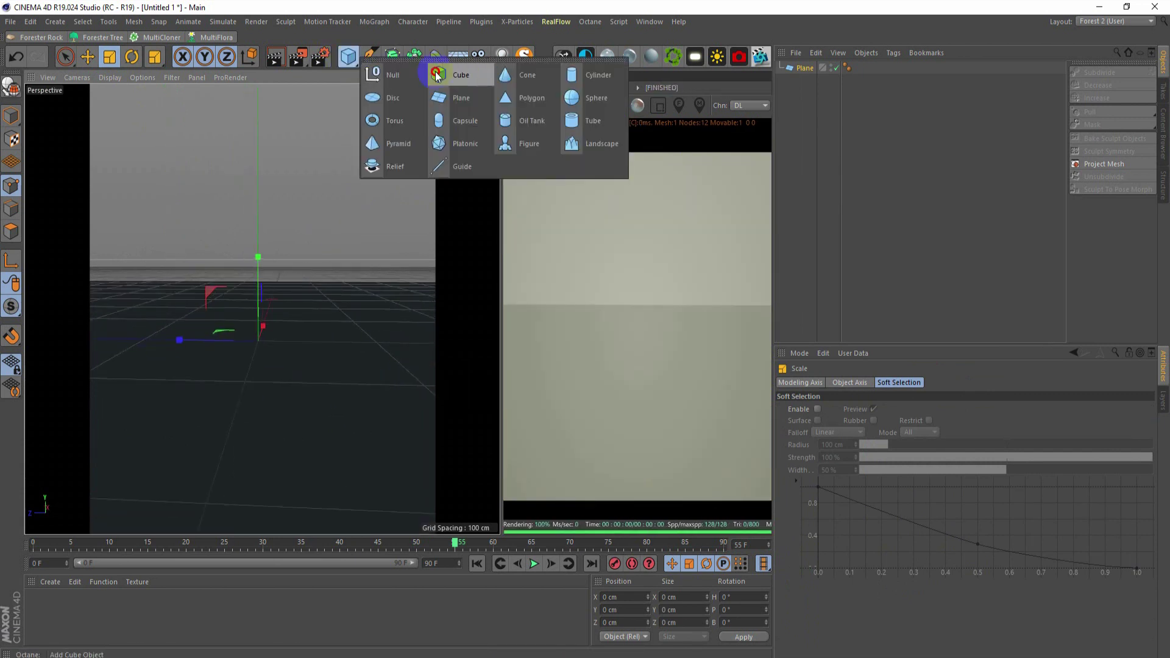
pyautogui.click(436, 74)
pyautogui.press('e')
pyautogui.moveTo(263, 276); pyautogui.dragTo(286, 108)
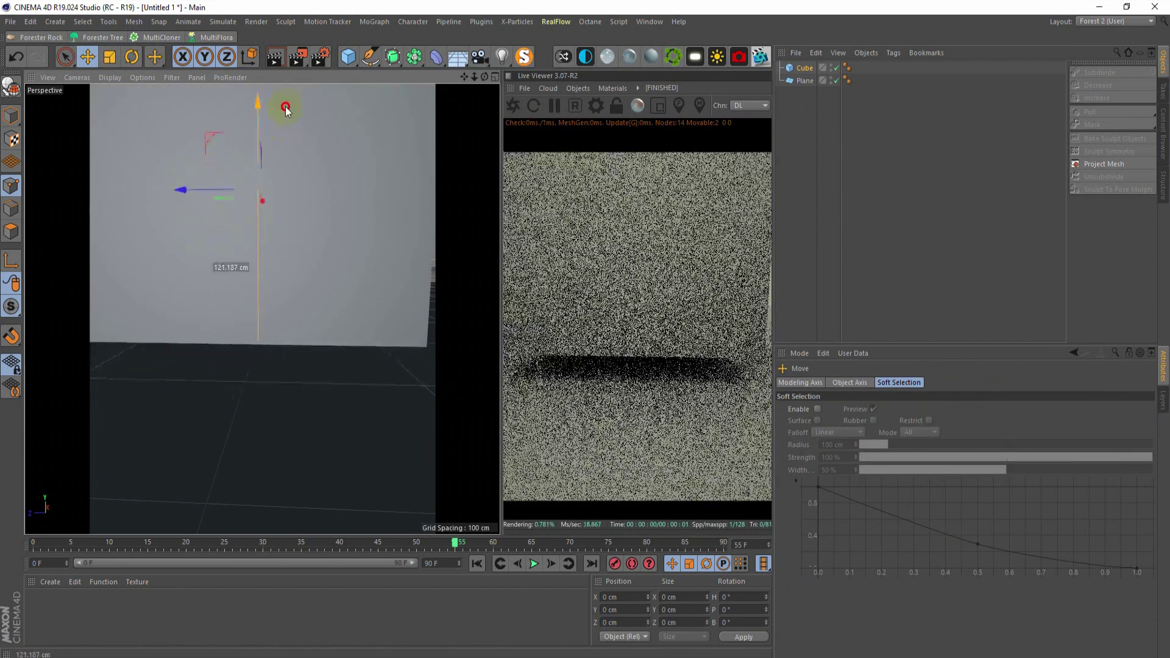
pyautogui.middleClick(347, 300)
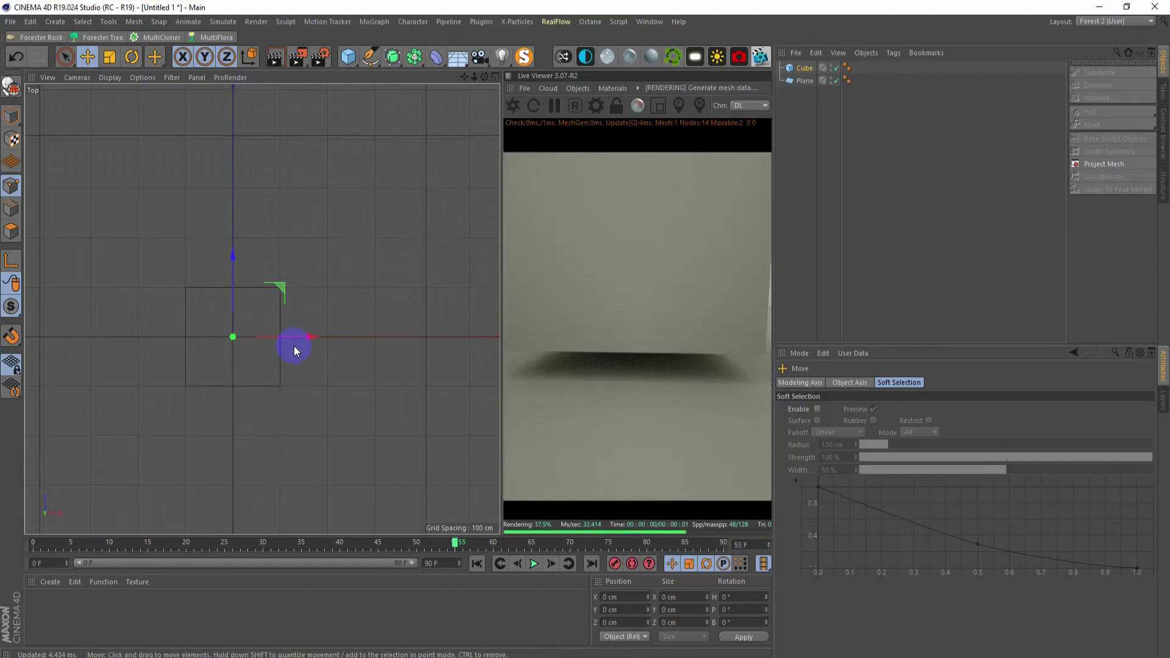
pyautogui.press('F1')
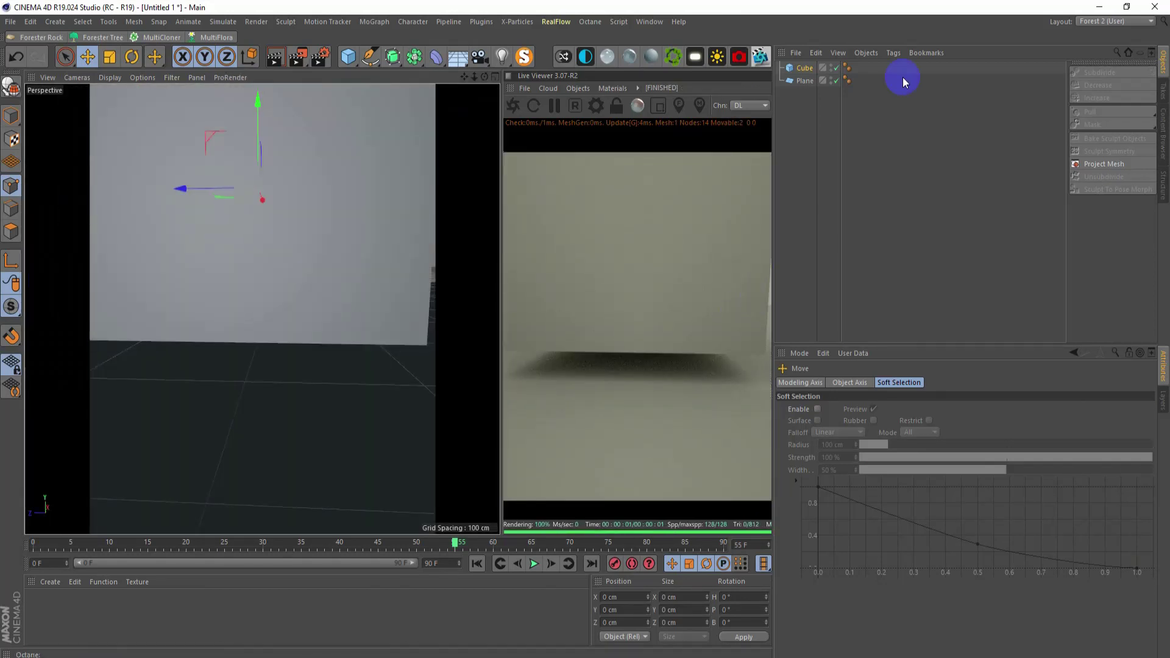
# Step: Add an Octane camera with rotation H -90° and P 0°
pyautogui.click(738, 57)
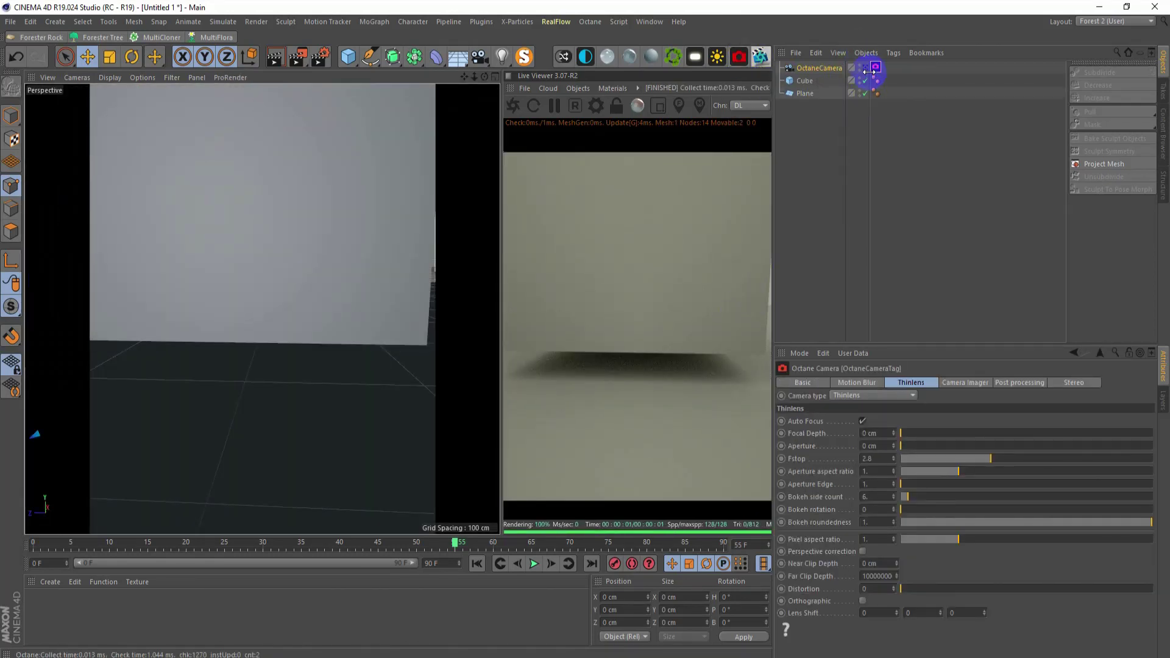
pyautogui.click(861, 67)
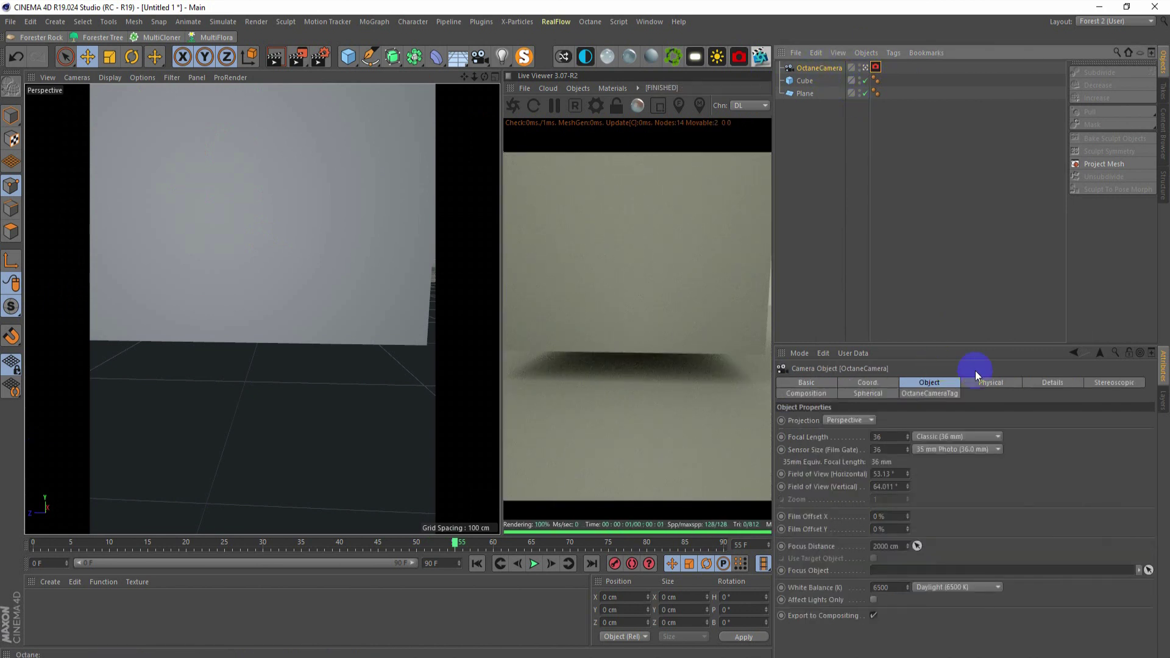
pyautogui.click(953, 402)
pyautogui.click(872, 389)
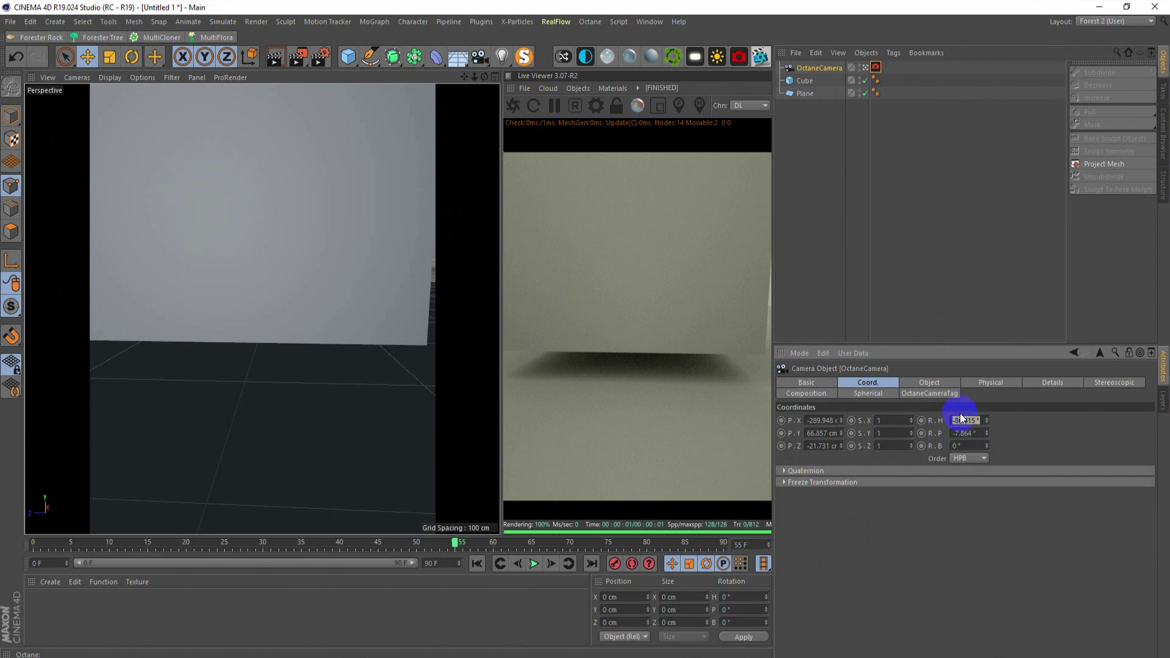
pyautogui.write('0')
pyautogui.press('Return')
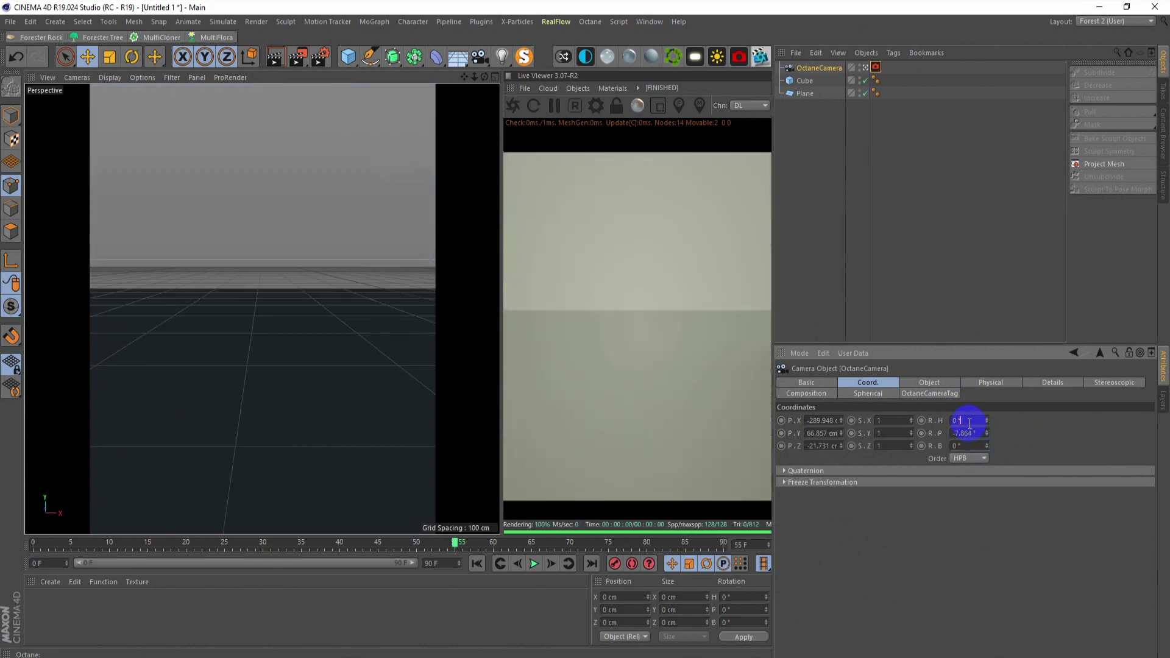
pyautogui.hotkey('ctrl', 'z')
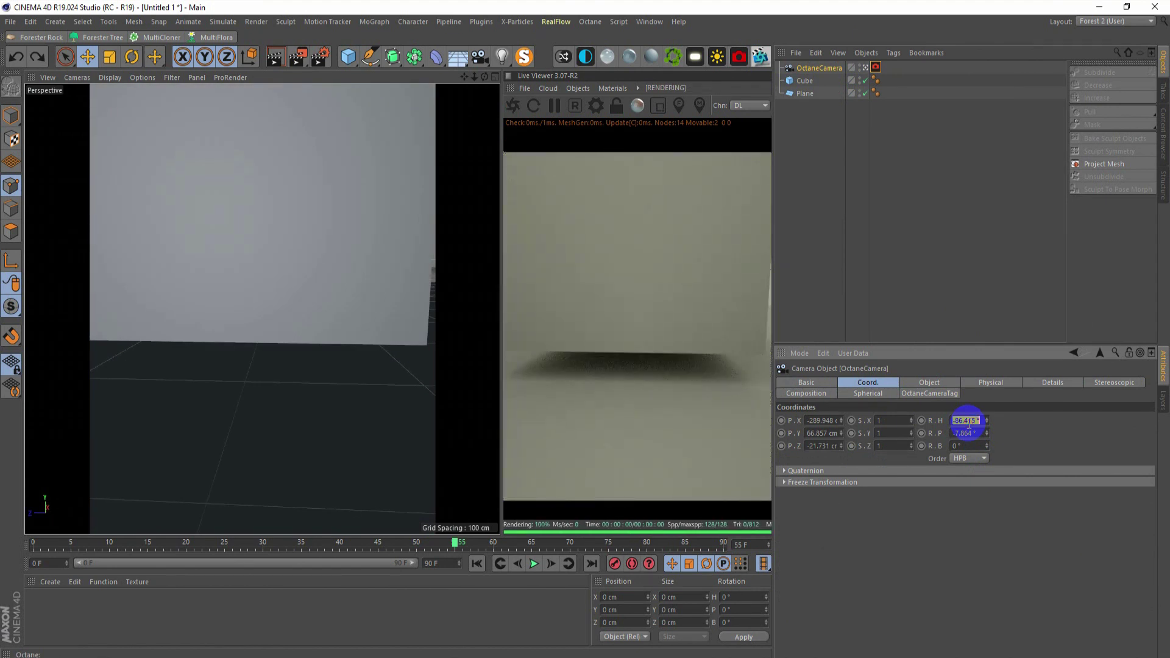
pyautogui.press('Return')
pyautogui.click(971, 433)
pyautogui.press('Return')
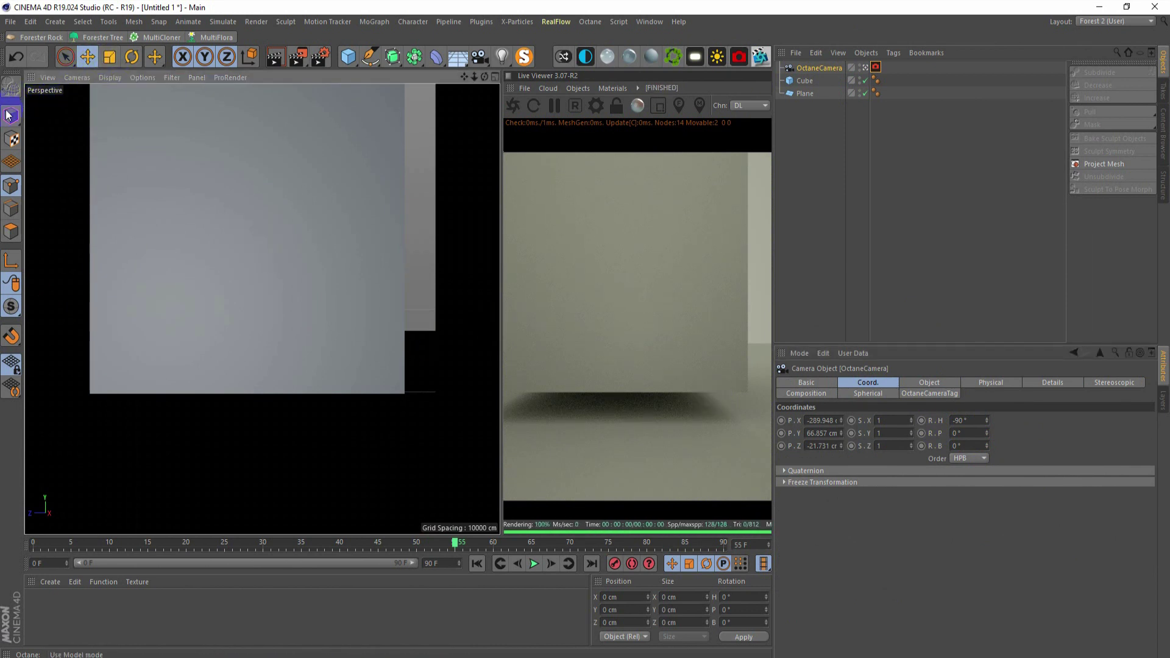
# Step: Move the cube to about 412 cm X and scale it into a thin wall 1407 cm deep, 1304 cm tall
pyautogui.middleClick(287, 314)
pyautogui.middleClick(337, 195)
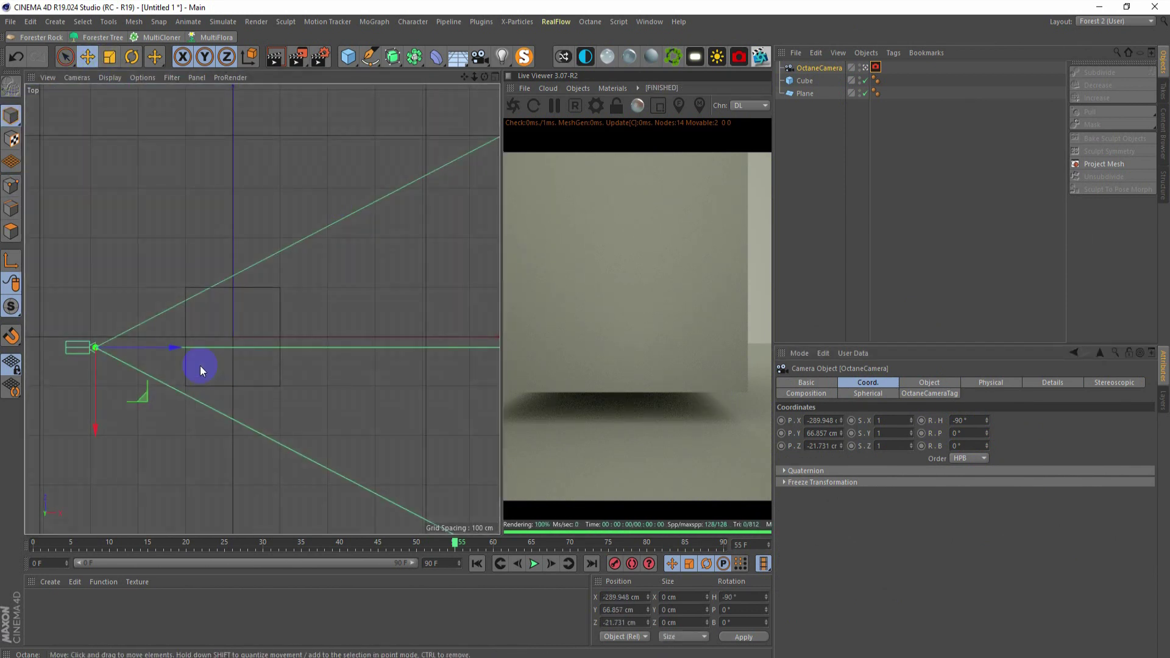
pyautogui.click(804, 80)
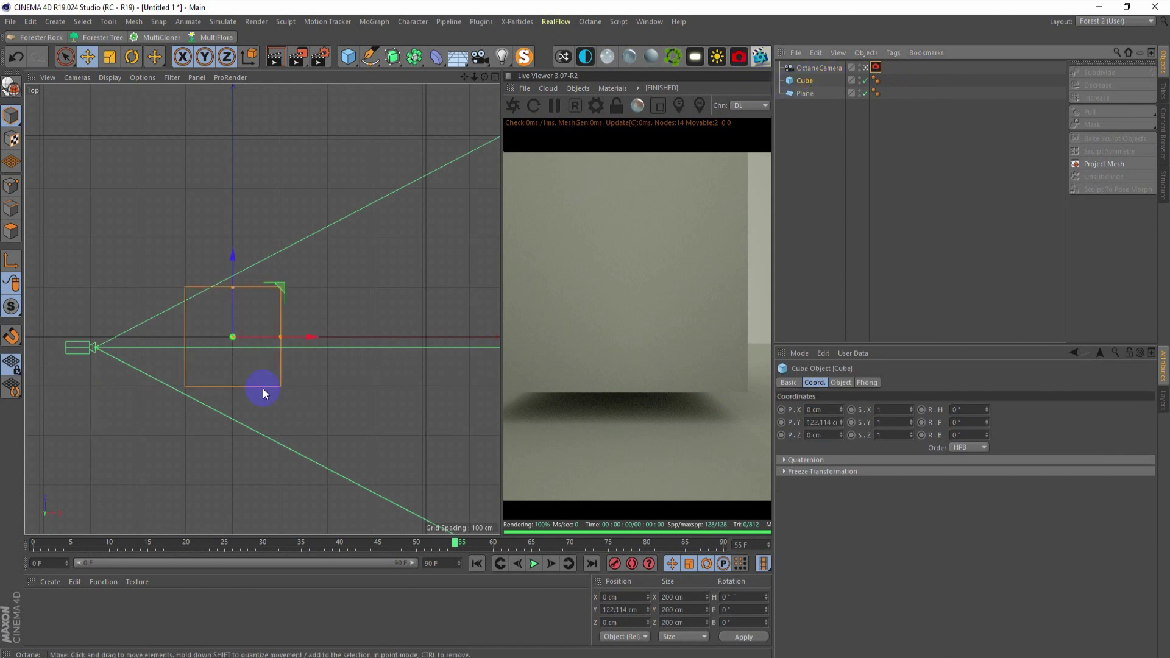
pyautogui.moveTo(312, 339)
pyautogui.mouseDown()
pyautogui.moveTo(583, 329)
pyautogui.moveTo(450, 332)
pyautogui.mouseUp()
pyautogui.keyDown('alt'); pyautogui.moveTo(313, 347); pyautogui.dragTo(240, 287, button='middle'); pyautogui.keyUp('alt')
pyautogui.moveTo(316, 267)
pyautogui.mouseDown()
pyautogui.moveTo(280, 266)
pyautogui.moveTo(432, 282)
pyautogui.mouseUp()
pyautogui.moveTo(393, 218); pyautogui.dragTo(402, 85)
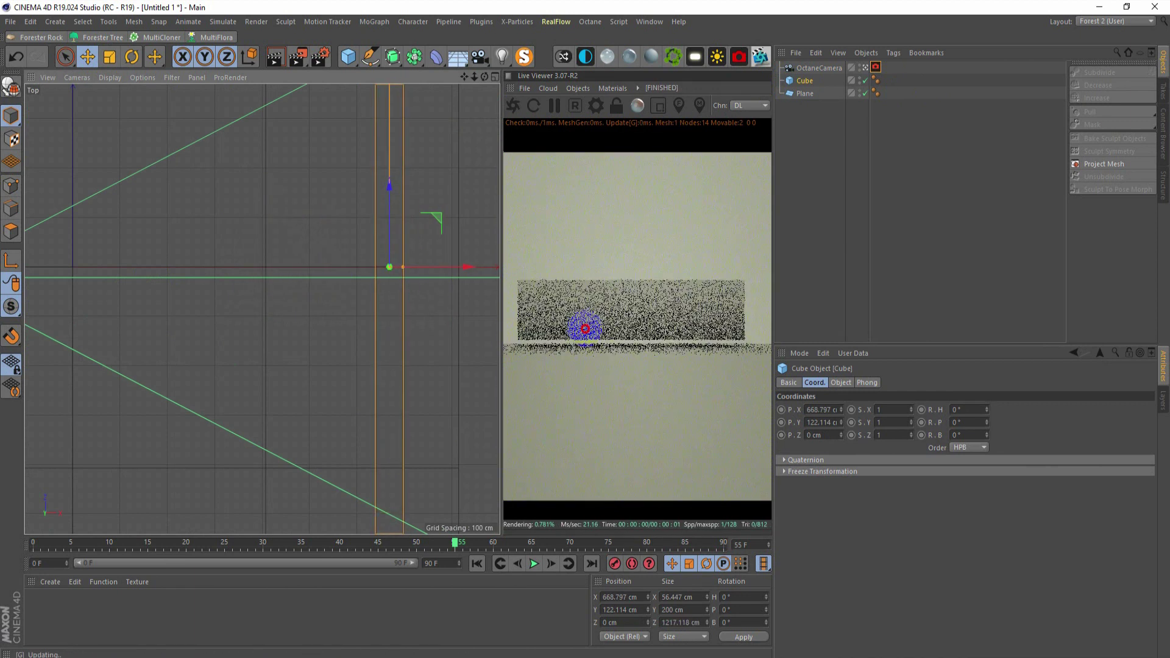
pyautogui.middleClick(381, 269)
pyautogui.middleClick(174, 221)
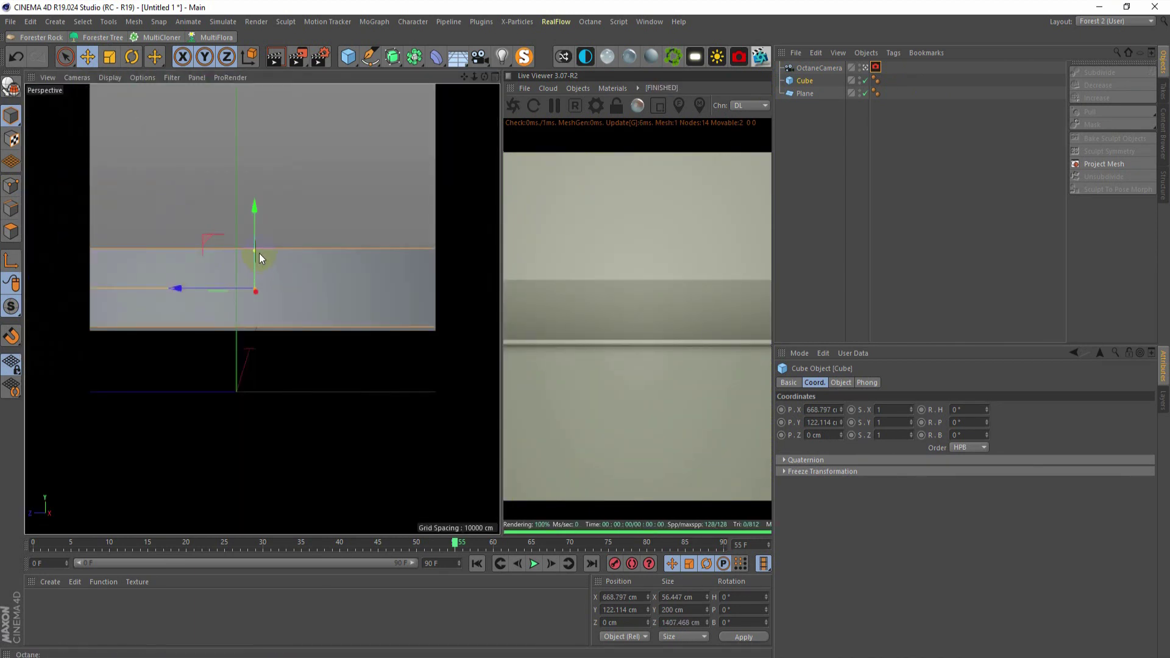
pyautogui.moveTo(259, 254); pyautogui.dragTo(246, 304)
pyautogui.moveTo(255, 214); pyautogui.dragTo(253, 209)
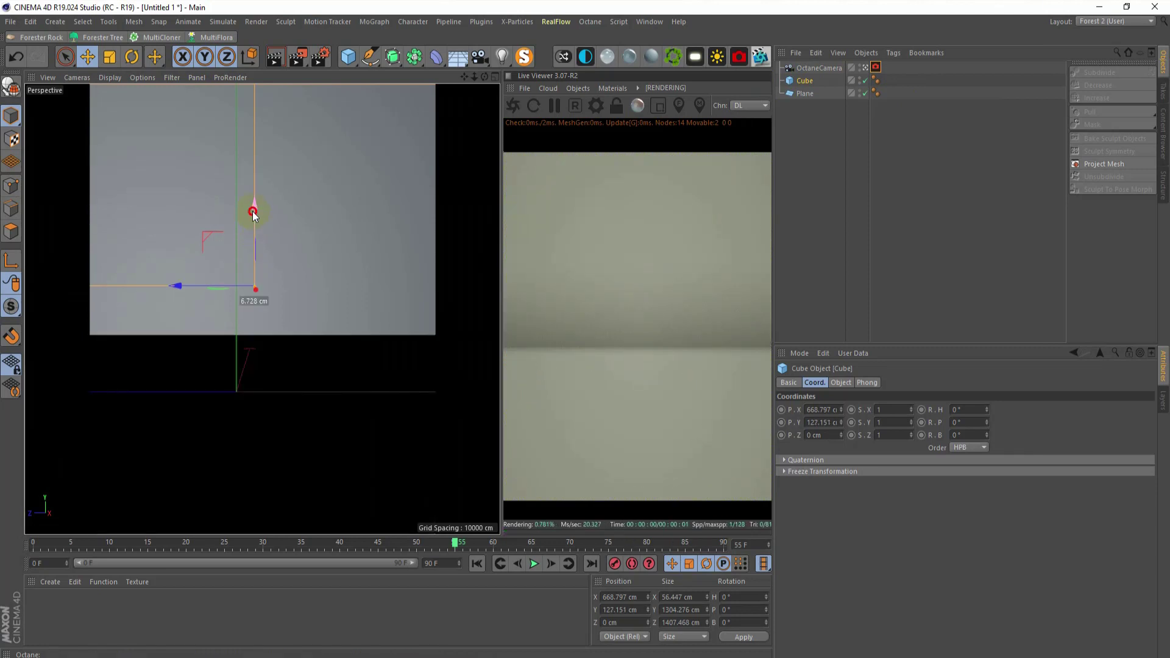
# Step: Raise the Octane camera to about 147 cm height
pyautogui.middleClick(298, 276)
pyautogui.middleClick(183, 405)
pyautogui.scroll(3, 360, 363)
pyautogui.middleClick(232, 376)
pyautogui.middleClick(351, 403)
pyautogui.scroll(2, 287, 384)
pyautogui.scroll(2, 340, 318)
pyautogui.scroll(2, 330, 139)
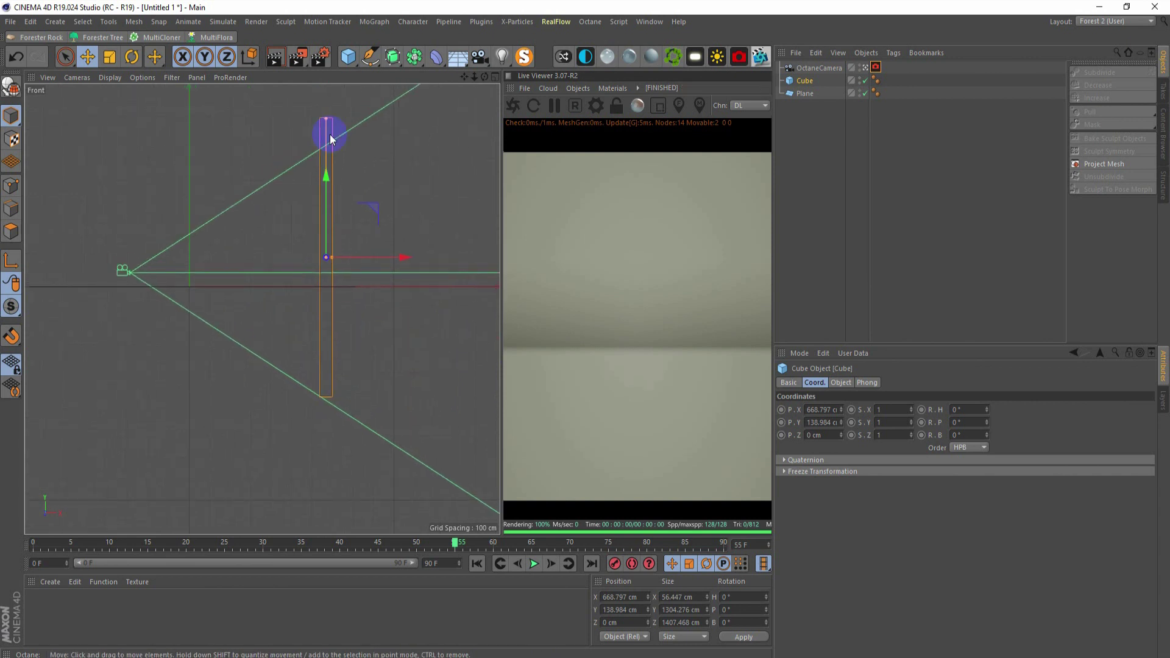
pyautogui.click(816, 68)
pyautogui.moveTo(139, 203); pyautogui.dragTo(136, 177)
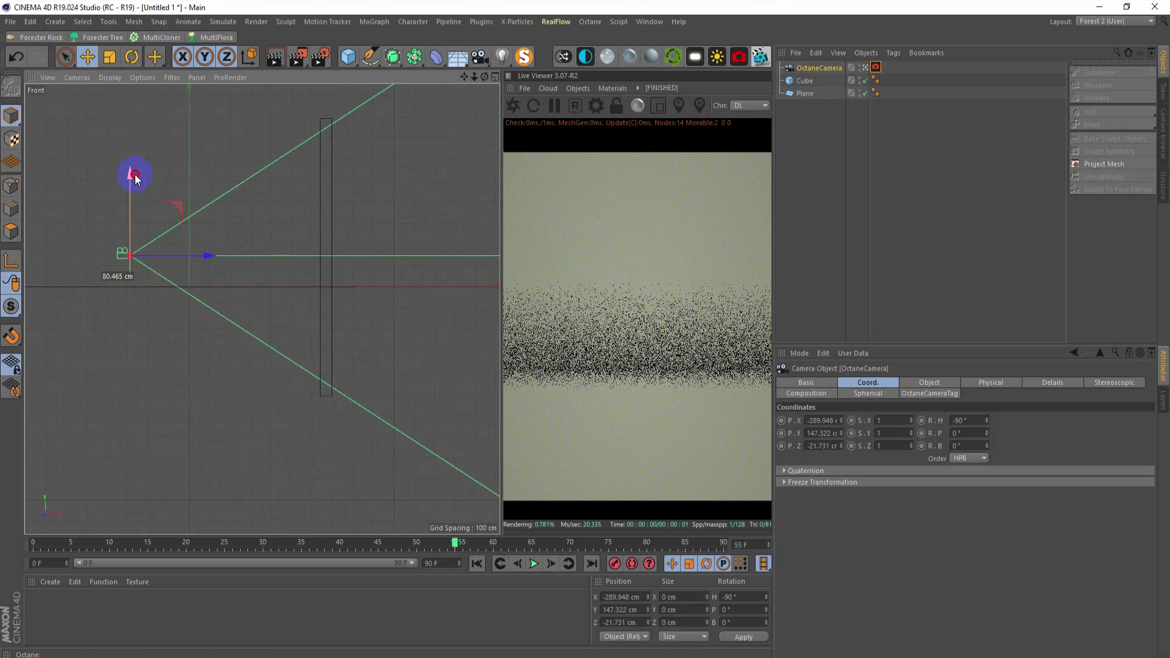
pyautogui.middleClick(340, 348)
pyautogui.middleClick(188, 222)
pyautogui.hotkey('ctrl', 's')
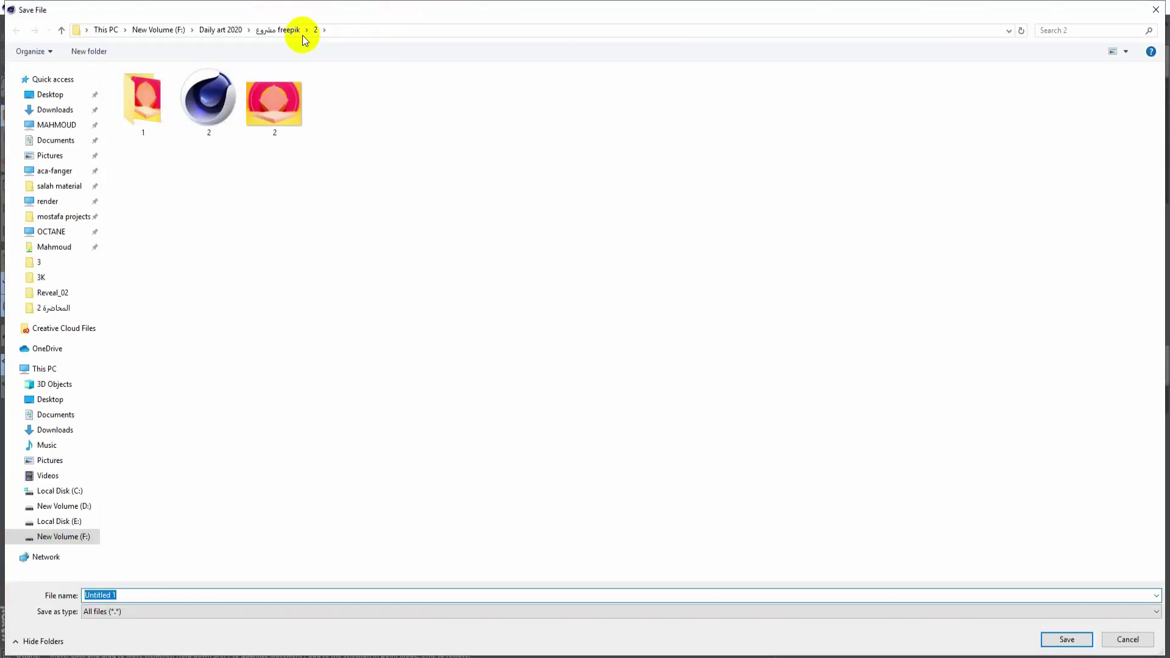
# Step: Save the scene as 2.c4d in F:\cinema club tv\المحاضرة 2
pyautogui.click(159, 30)
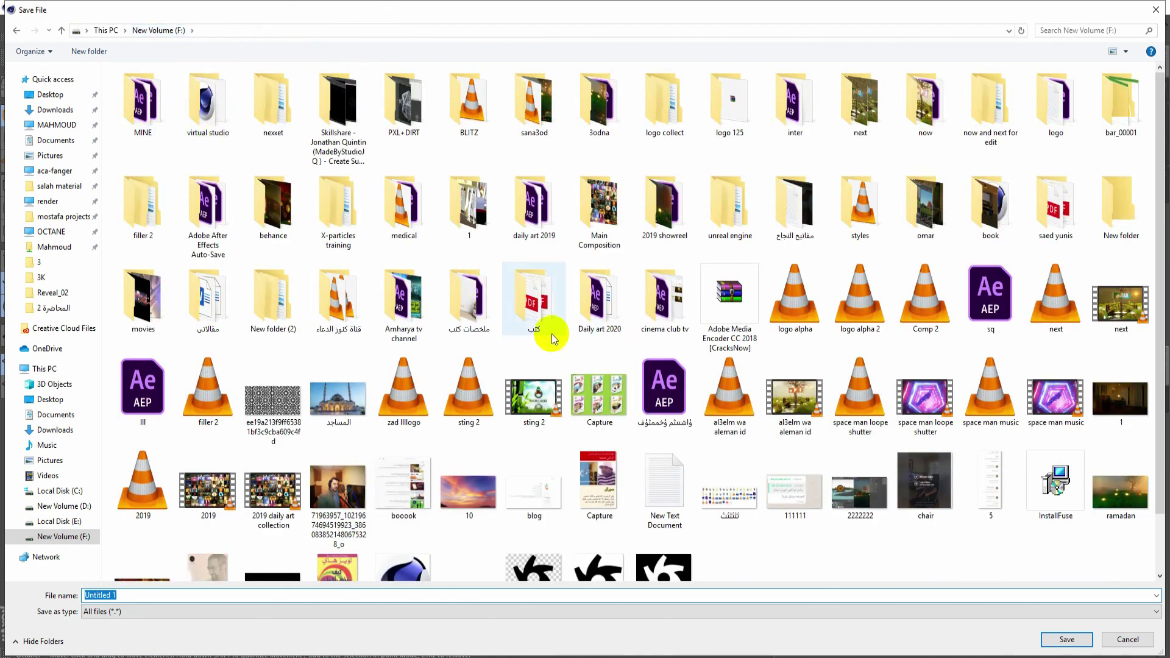
pyautogui.scroll(-1, 584, 356)
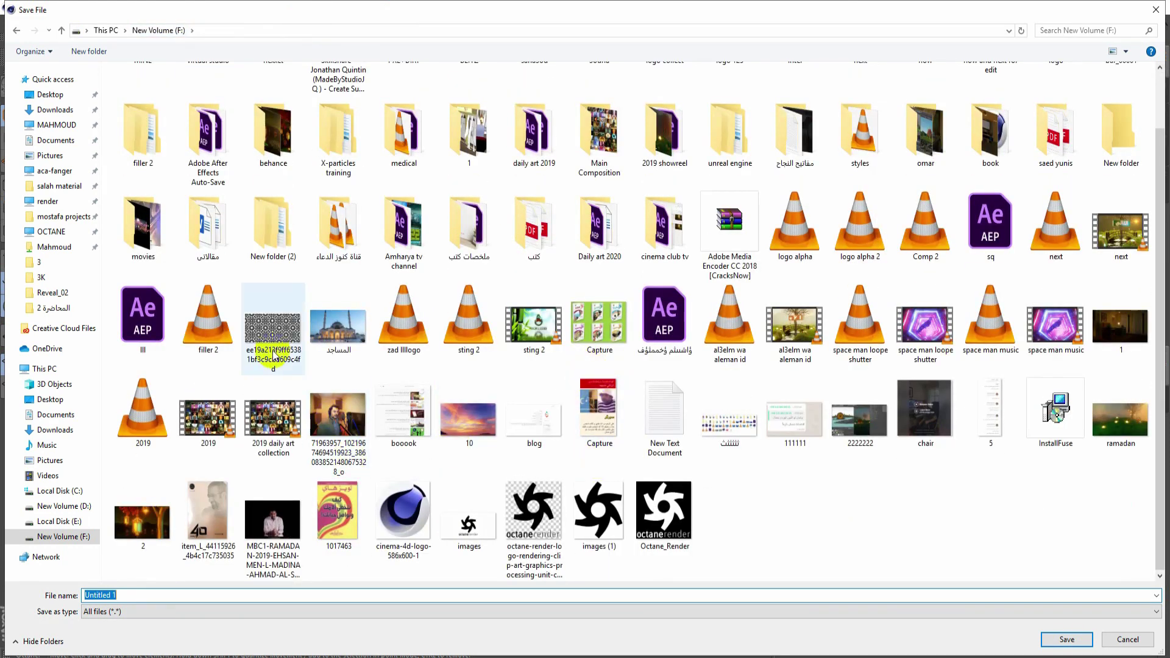
pyautogui.doubleClick(664, 229)
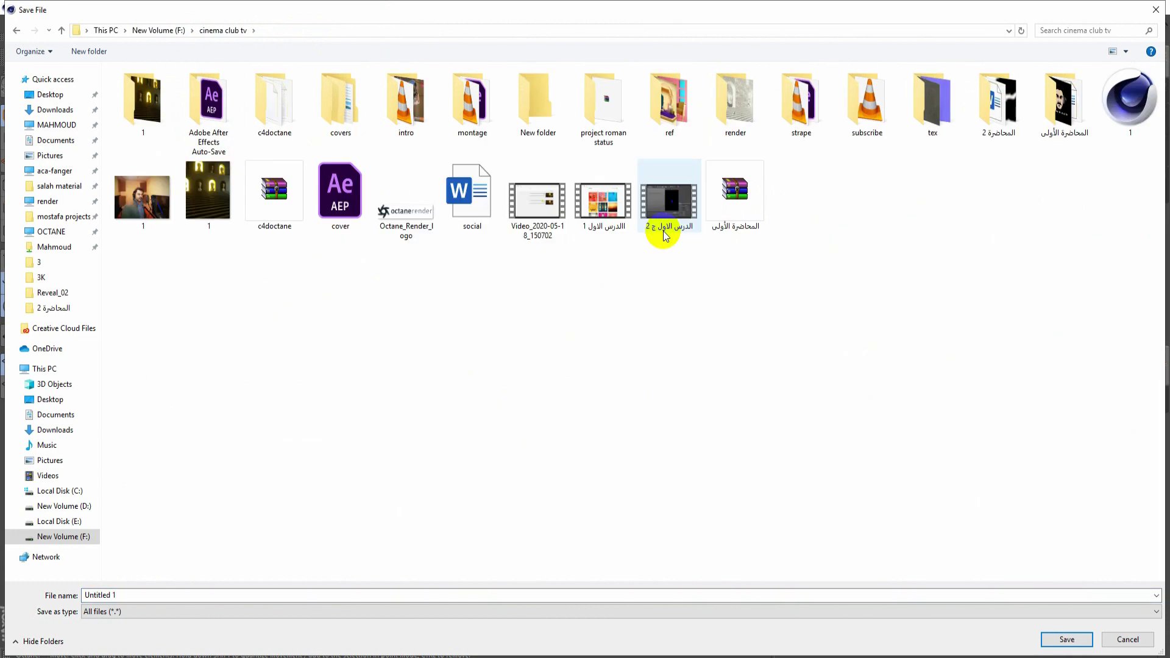
pyautogui.doubleClick(997, 100)
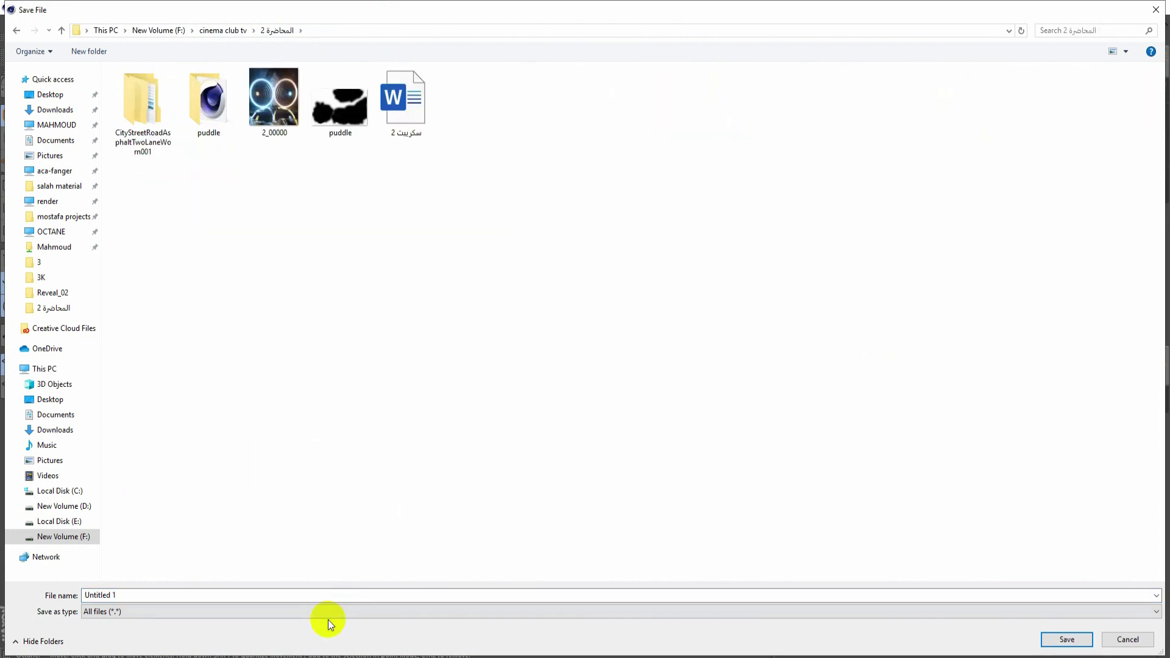
pyautogui.click(278, 595)
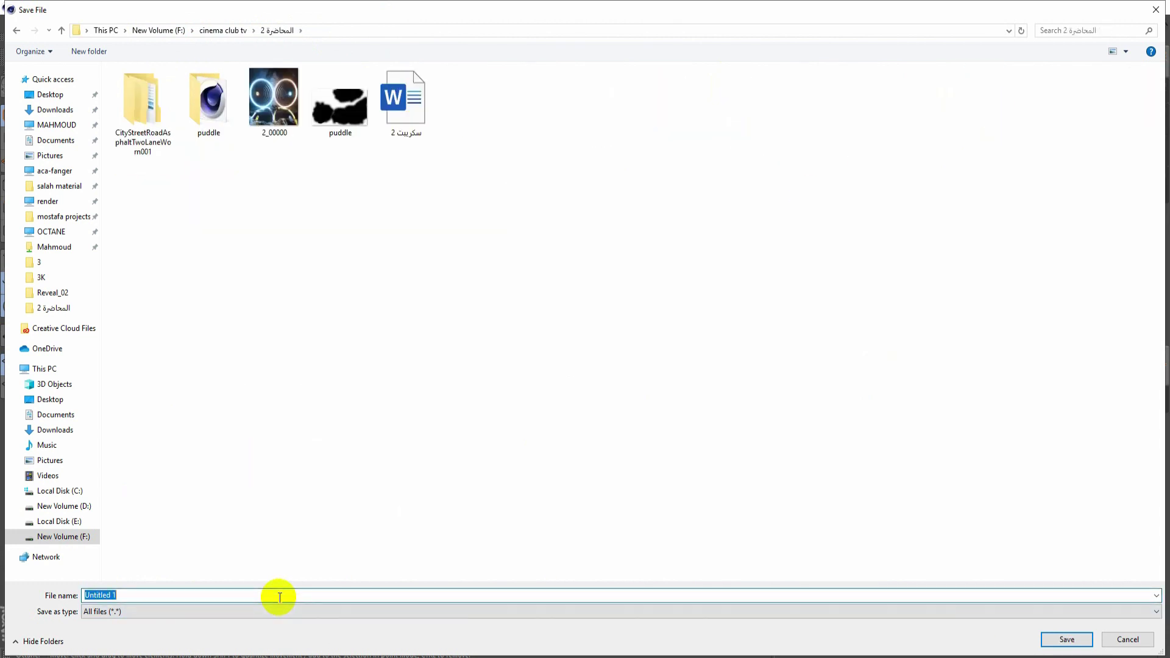
pyautogui.write('2')
pyautogui.press('Return')
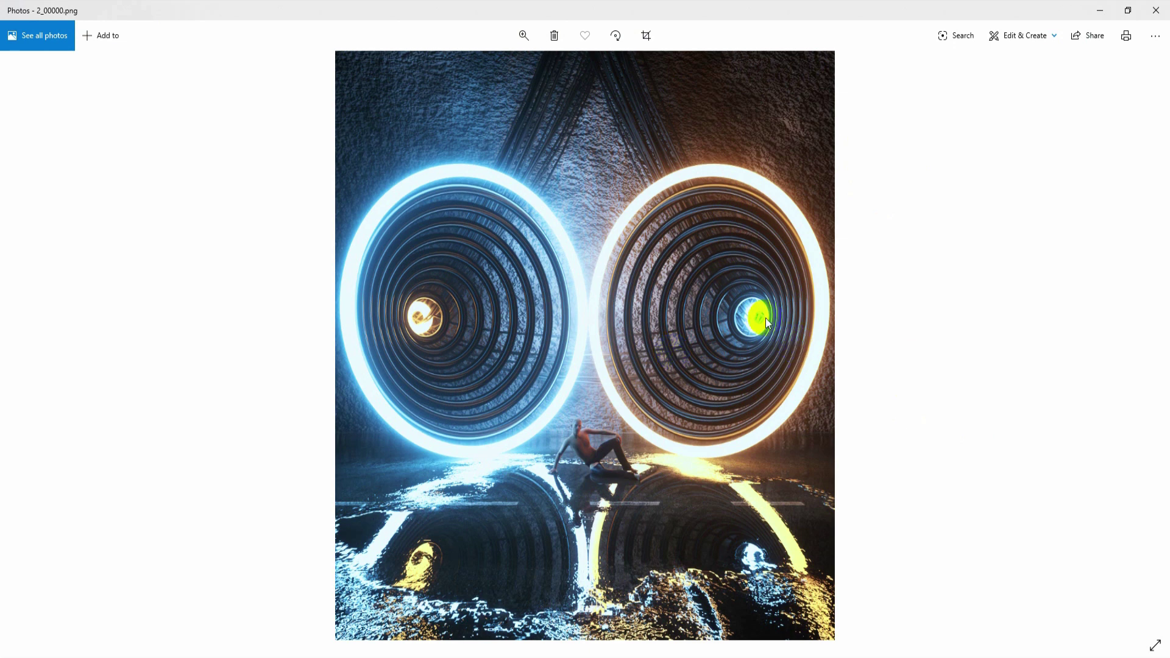
pyautogui.click(1098, 12)
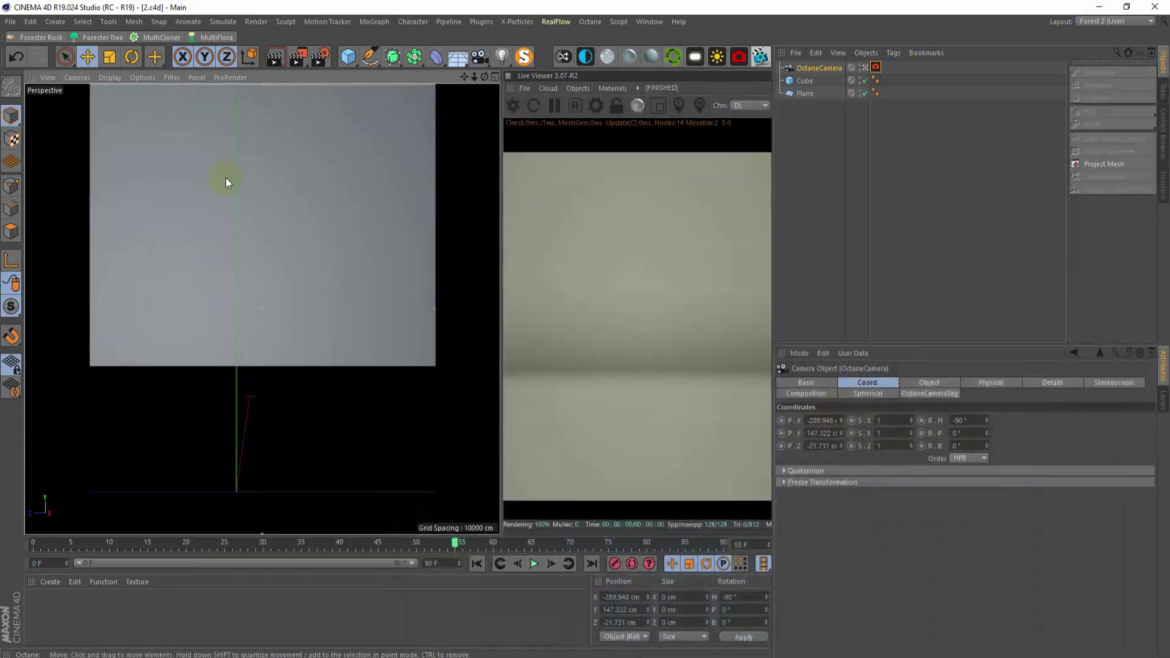
# Step: Add a torus oriented +Z with a 100 cm ring radius
pyautogui.click(344, 63)
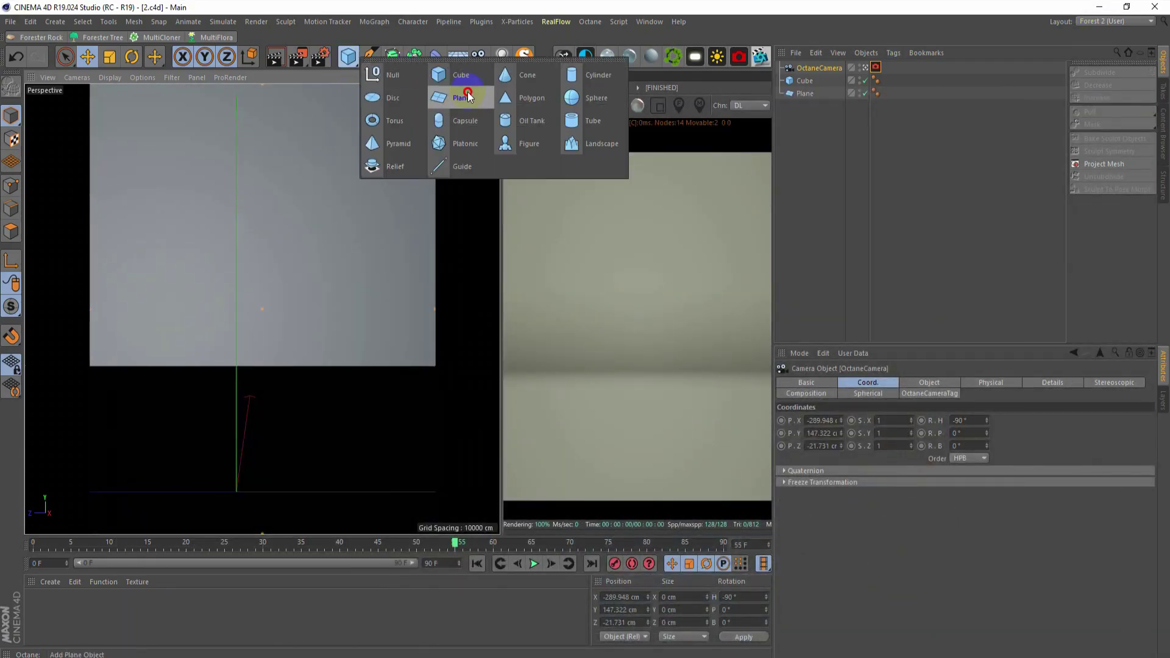
pyautogui.click(397, 121)
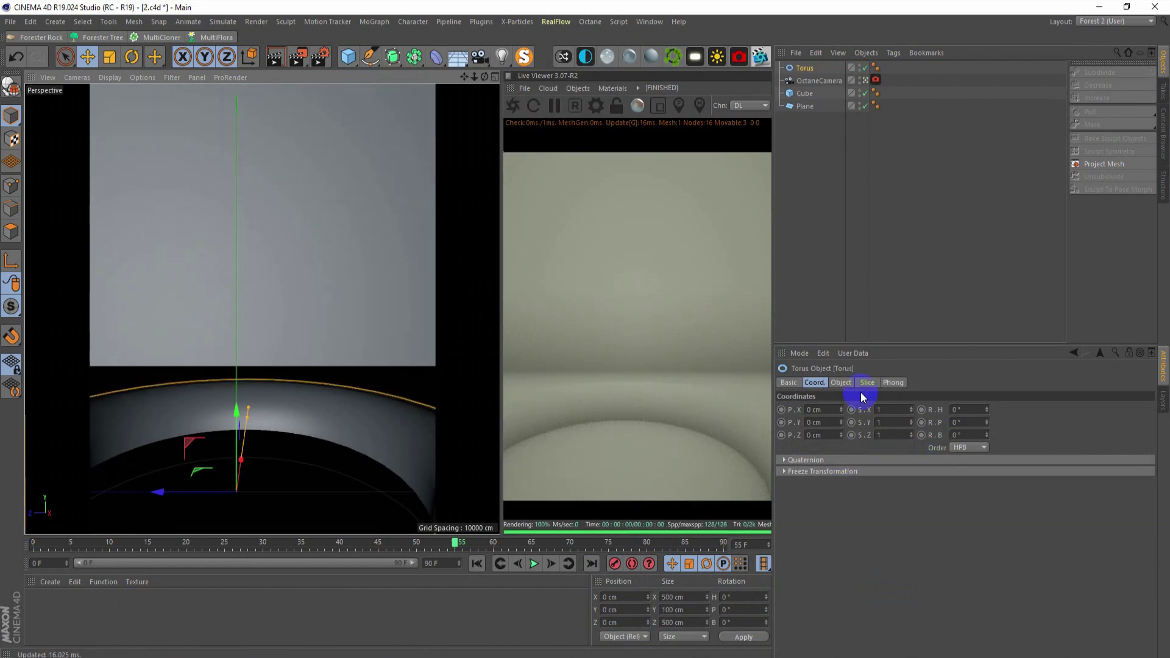
pyautogui.click(842, 383)
pyautogui.click(852, 459)
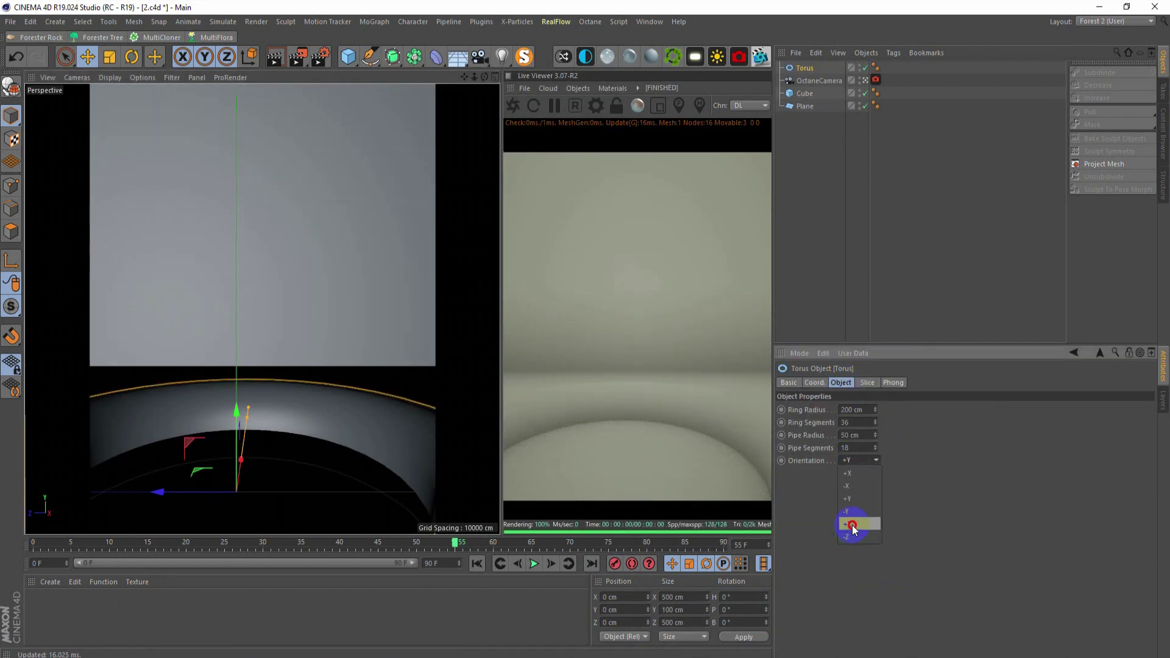
pyautogui.click(851, 525)
pyautogui.click(866, 462)
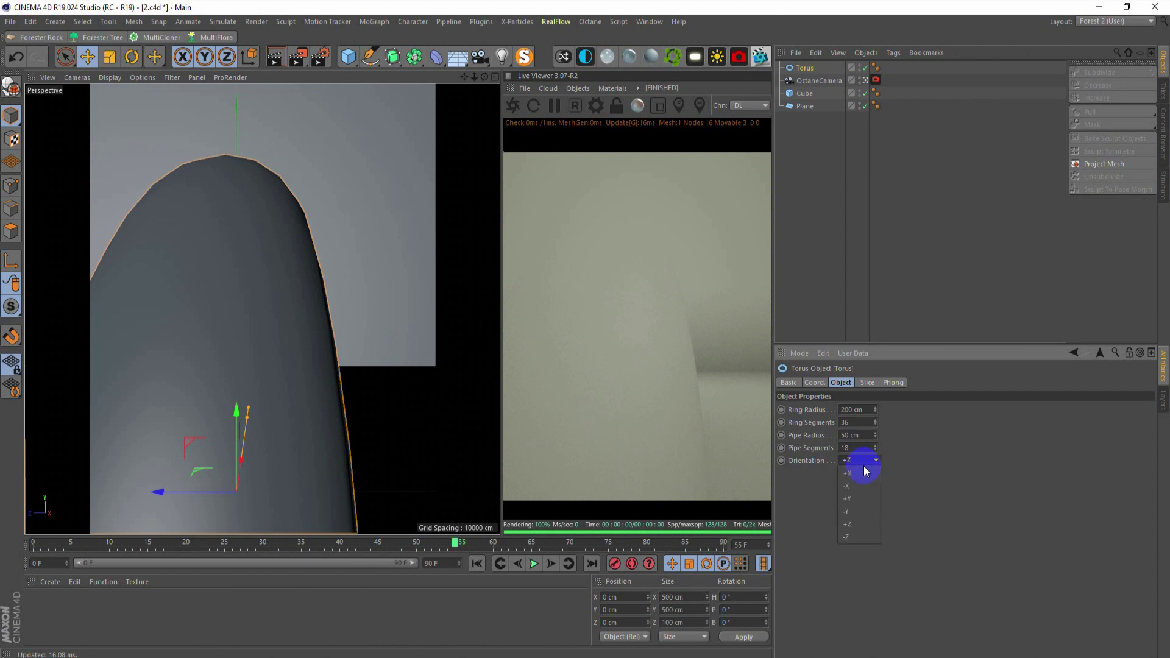
pyautogui.click(852, 534)
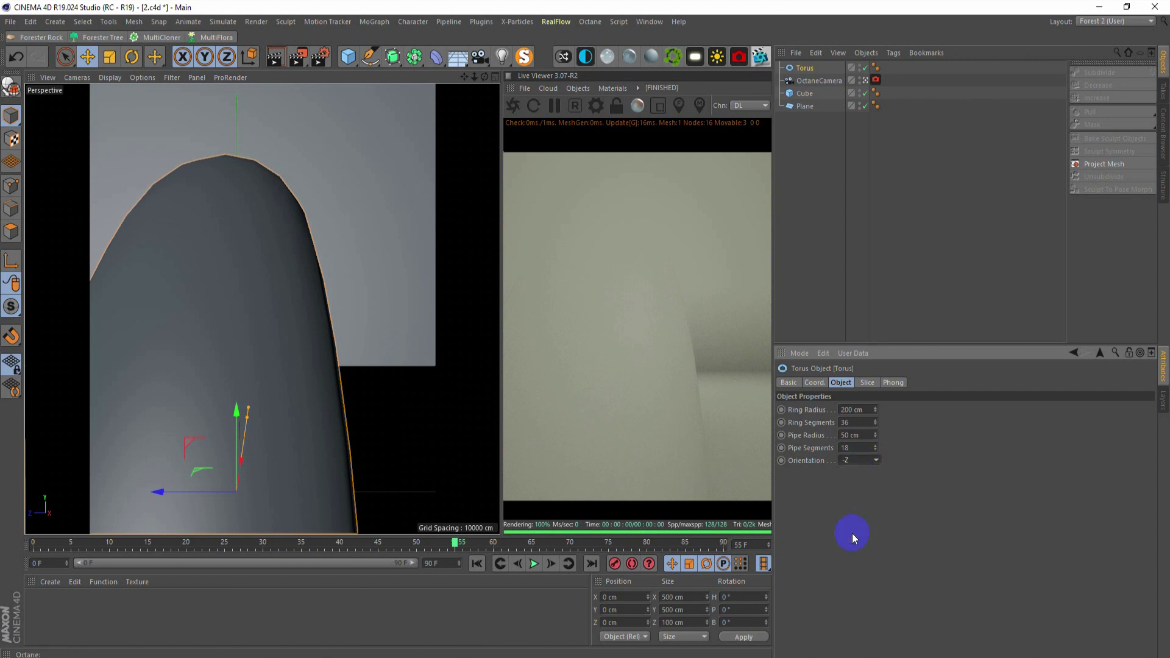
pyautogui.click(857, 460)
pyautogui.click(859, 524)
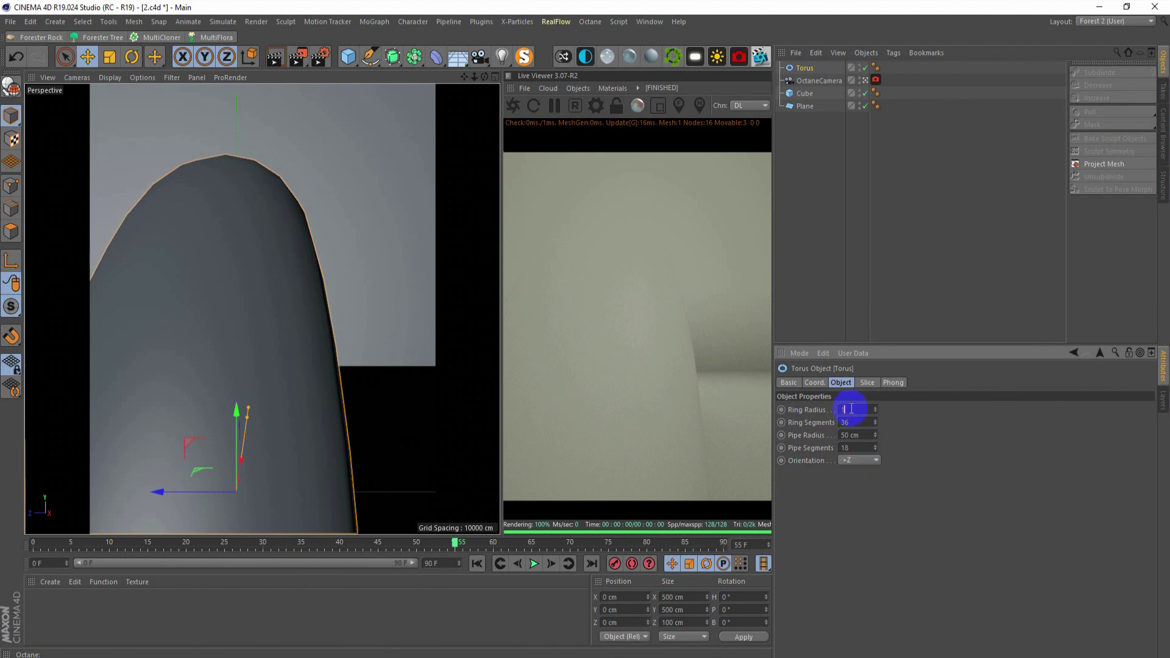
pyautogui.press('Return')
# Step: Set the torus pipe radius to 5 cm and shift it along X to 383.718 cm
pyautogui.middleClick(341, 358)
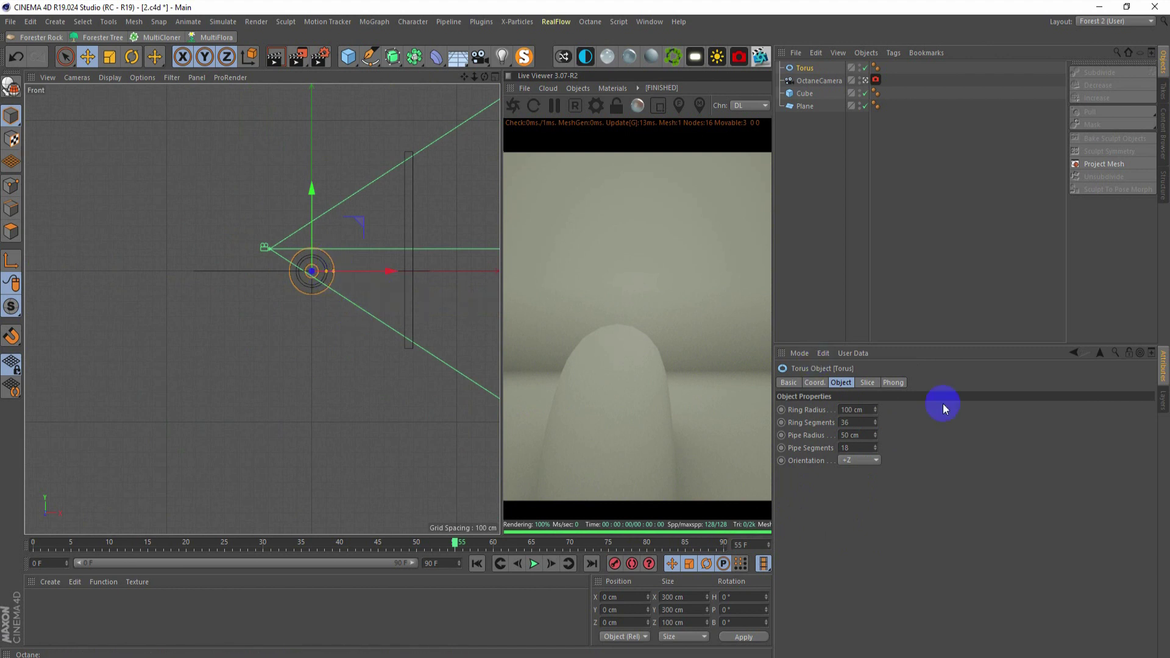
pyautogui.click(859, 436)
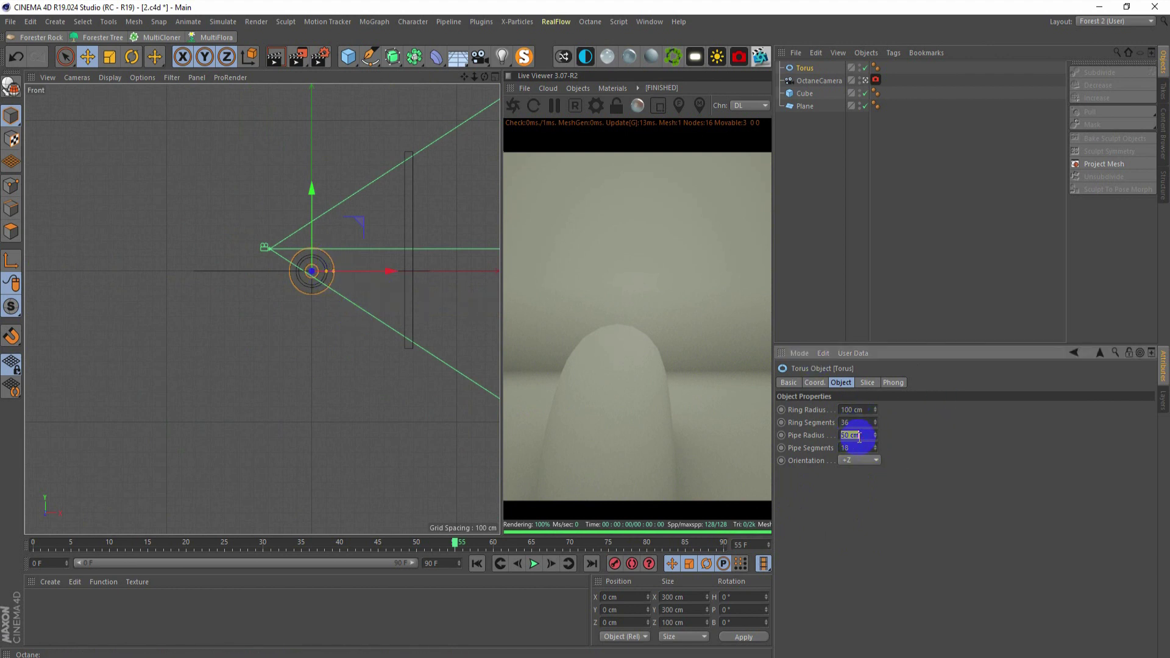
pyautogui.write('10')
pyautogui.press('Return')
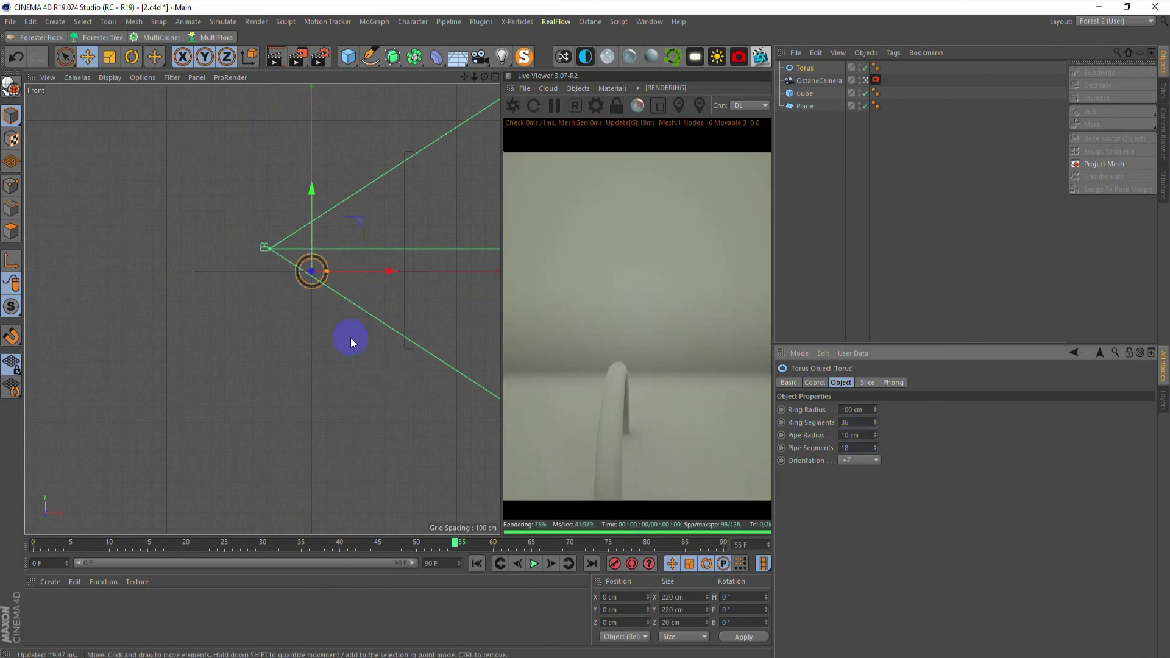
pyautogui.write('5')
pyautogui.press('Return')
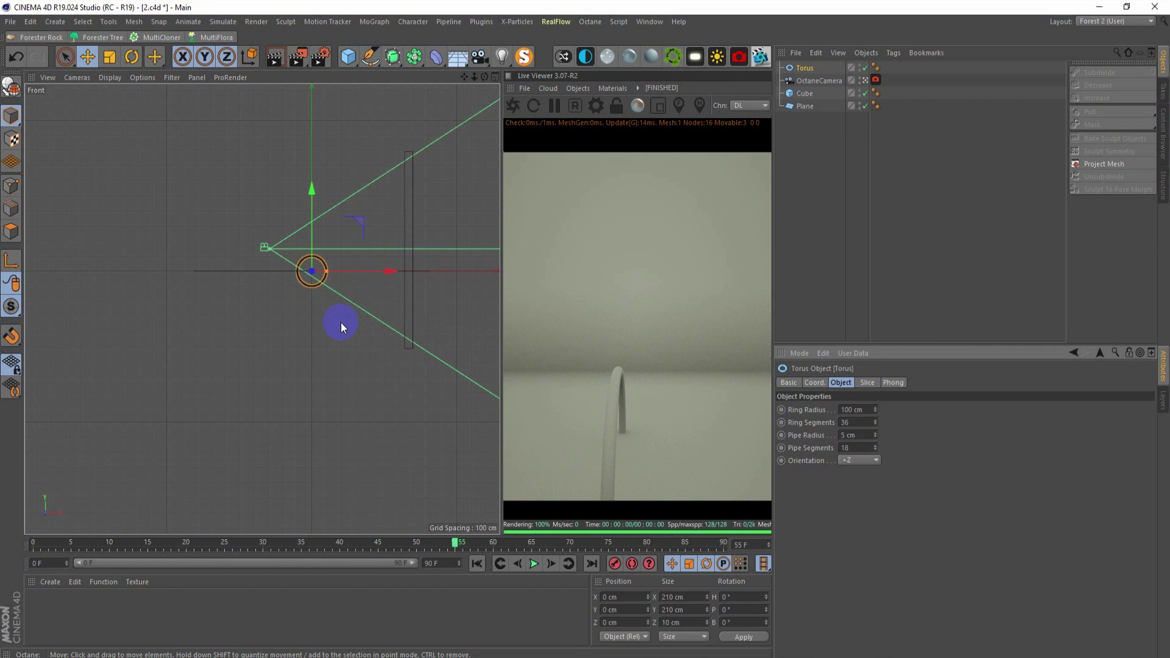
pyautogui.middleClick(341, 327)
pyautogui.middleClick(376, 220)
pyautogui.scroll(-3, 394, 294)
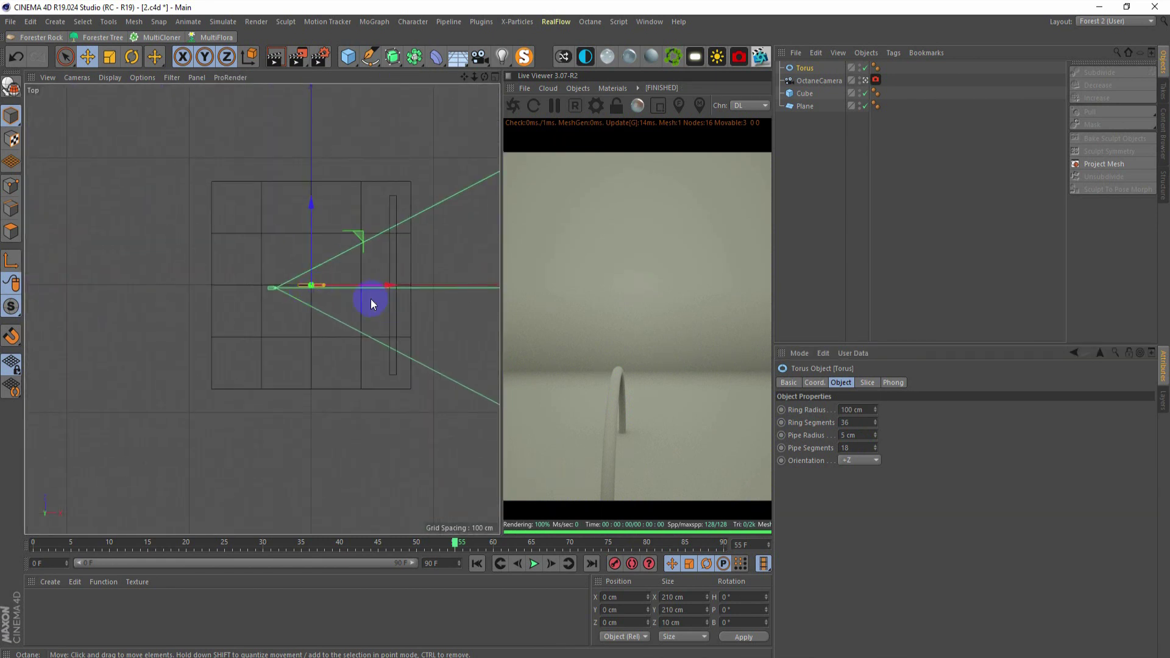
pyautogui.moveTo(372, 303); pyautogui.dragTo(413, 287)
# Step: Rotate the ring 90° in heading, raise it to 204 cm and shift Z to -92.665 cm
pyautogui.press('r')
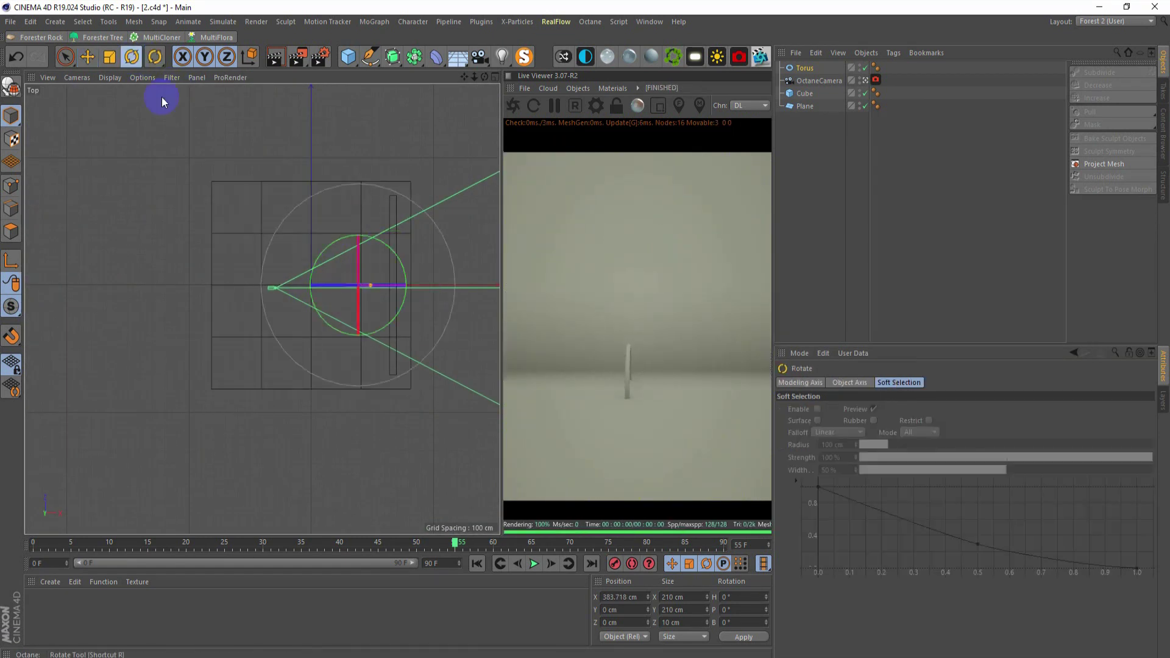
pyautogui.moveTo(402, 267)
pyautogui.mouseDown()
pyautogui.moveTo(360, 257)
pyautogui.moveTo(351, 268)
pyautogui.mouseUp()
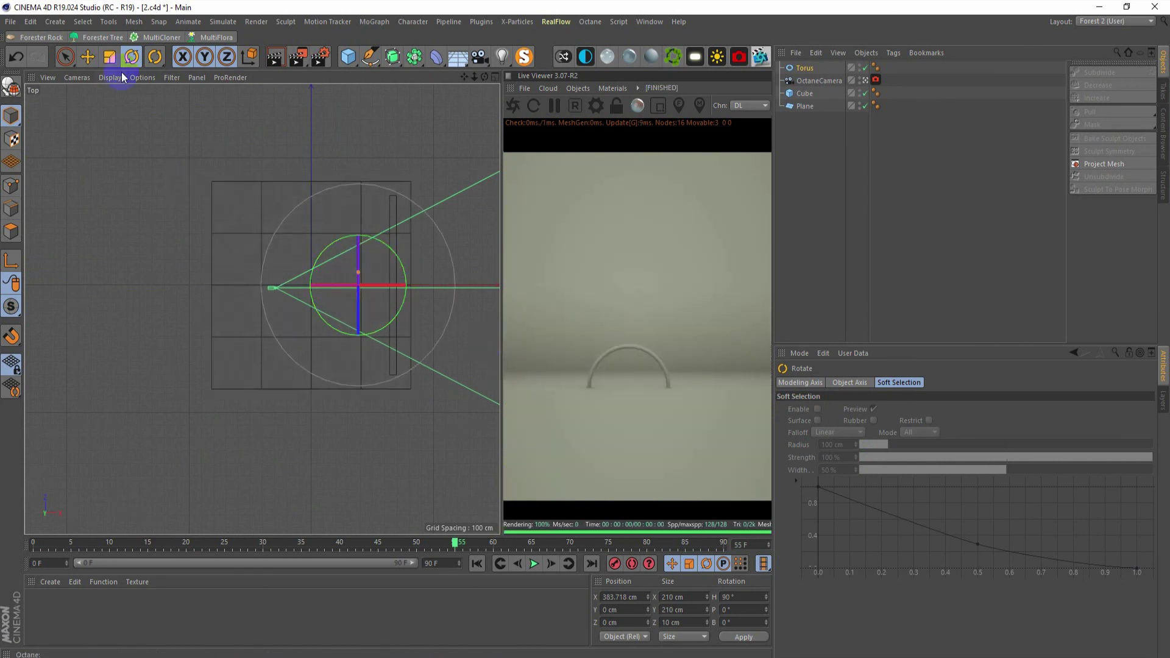
pyautogui.click(87, 56)
pyautogui.press('F1')
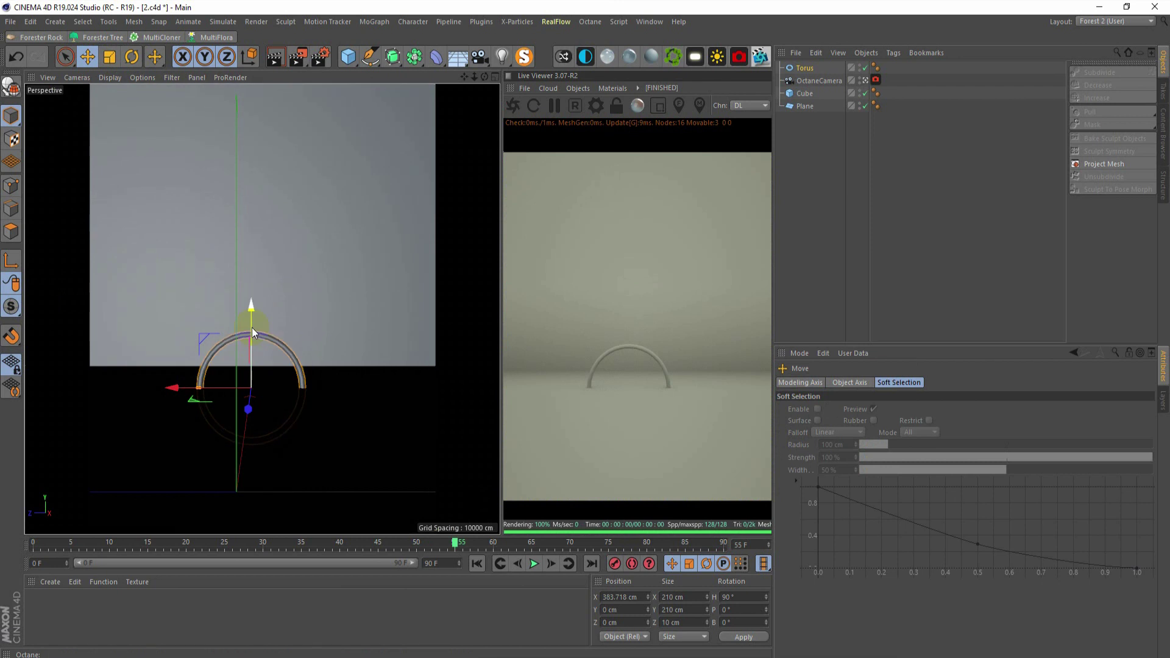
pyautogui.moveTo(253, 332); pyautogui.dragTo(253, 223)
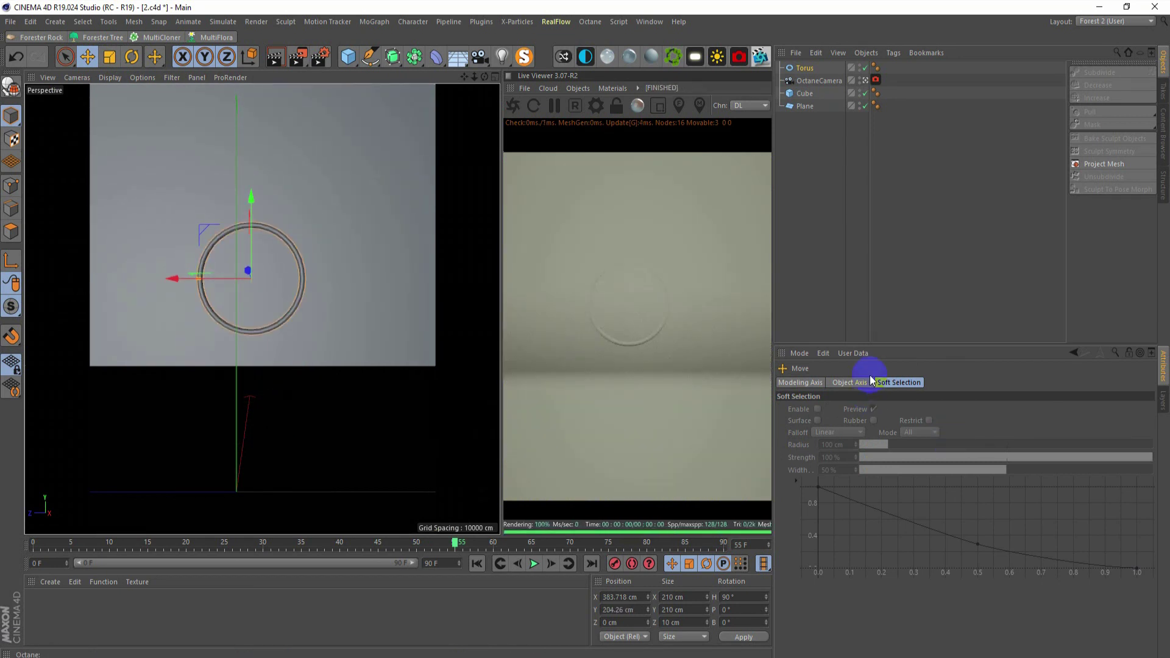
pyautogui.click(115, 78)
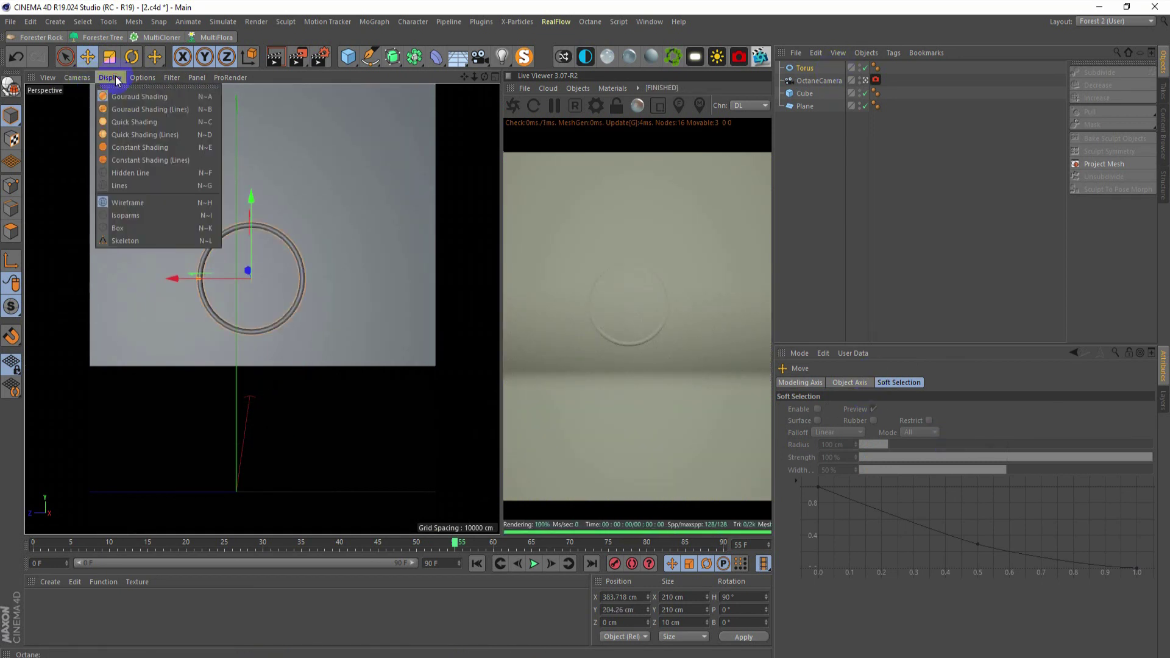
pyautogui.click(158, 134)
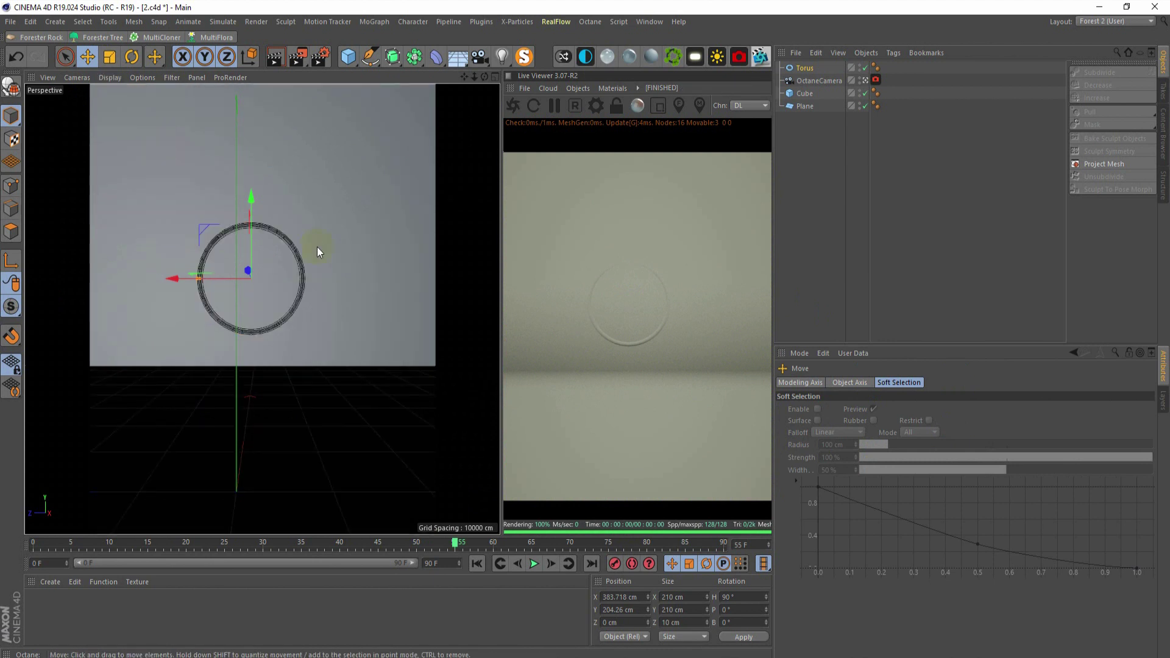
pyautogui.click(108, 78)
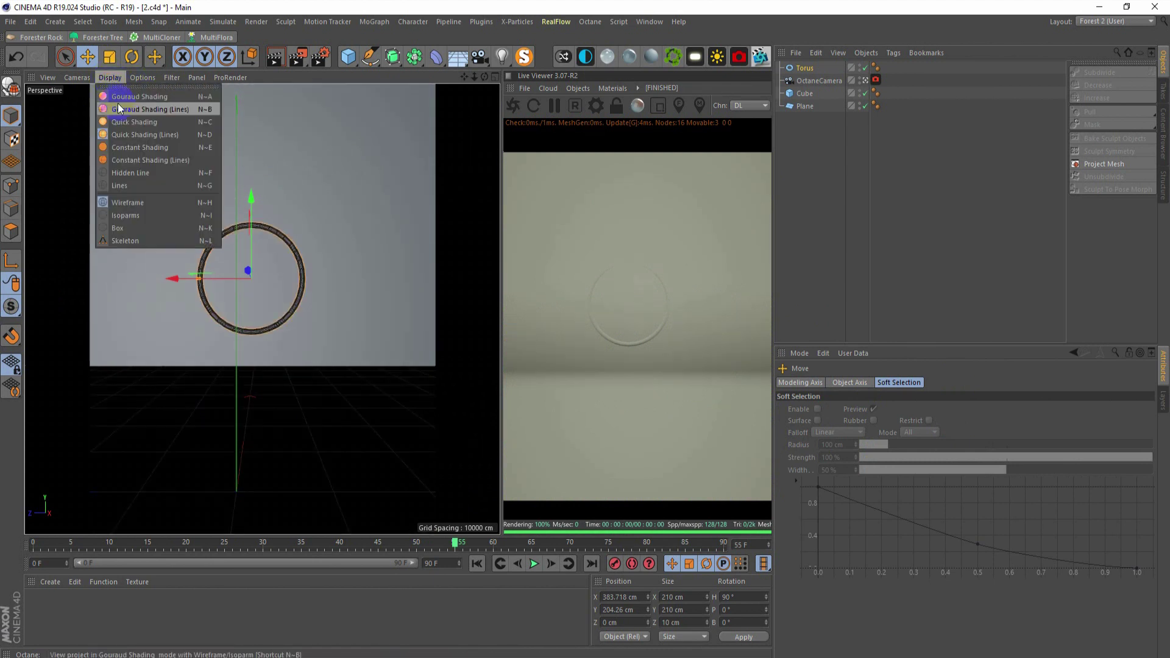
pyautogui.click(127, 159)
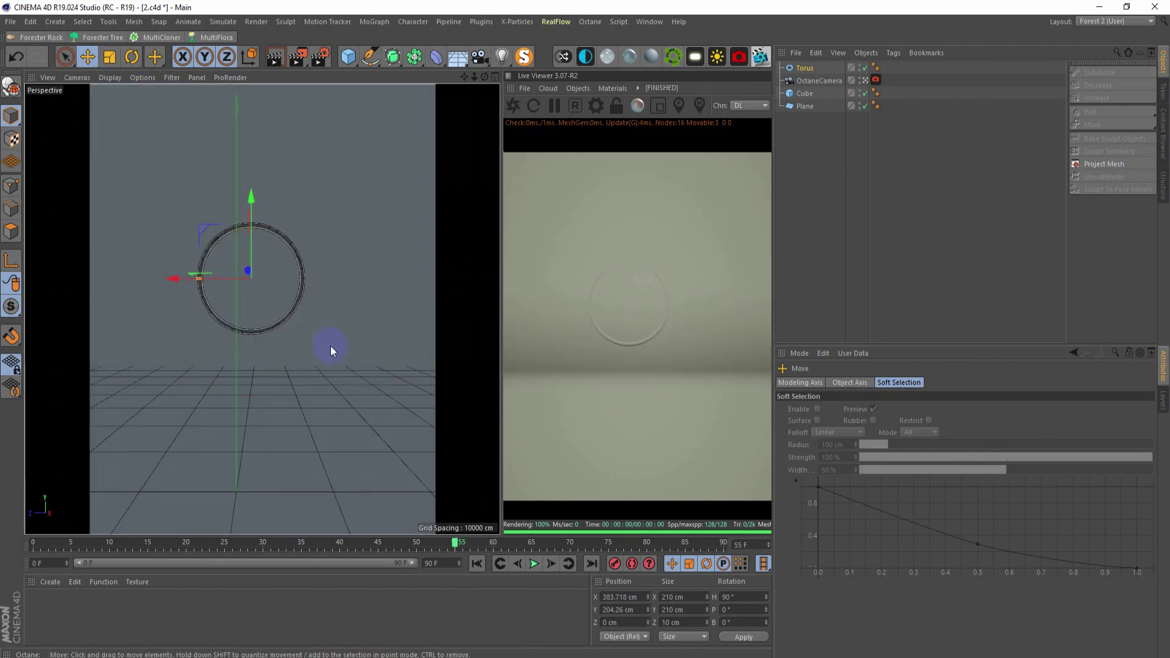
pyautogui.moveTo(195, 278); pyautogui.dragTo(242, 277)
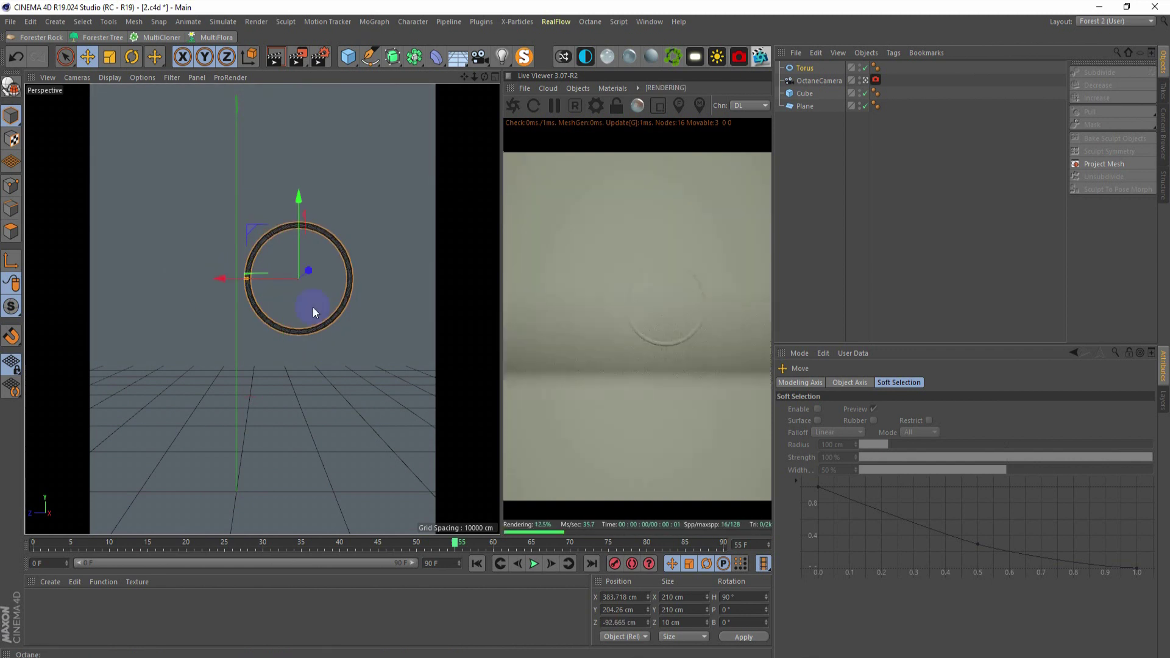
# Step: Give the torus 50 pipe segments and 100 ring segments
pyautogui.click(801, 69)
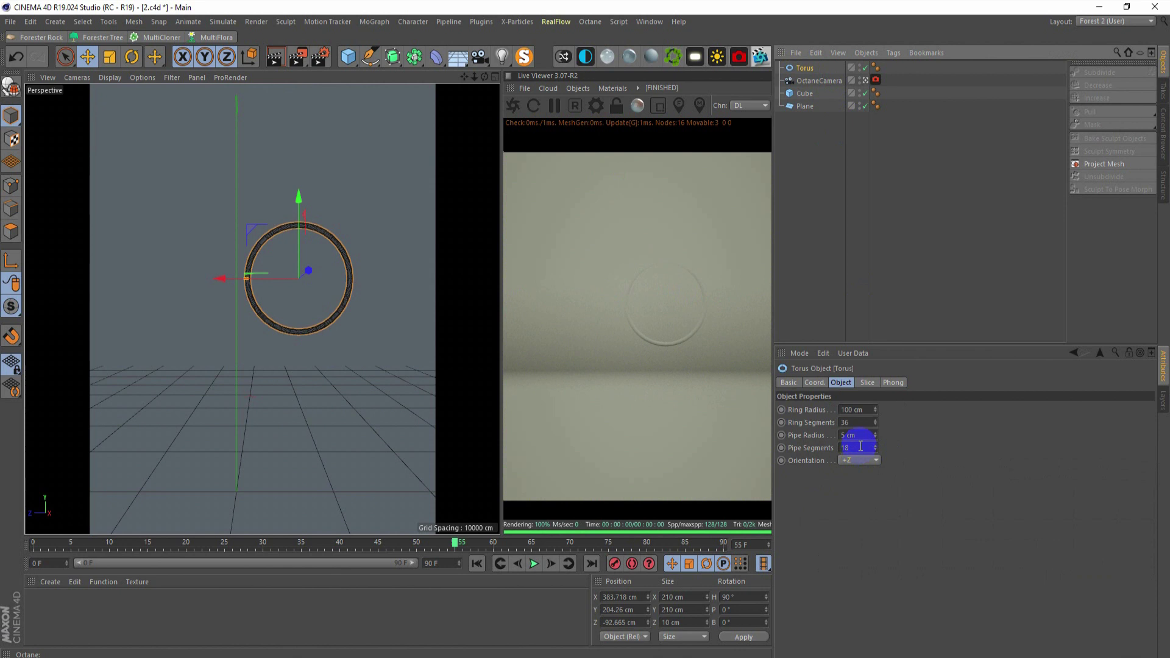
pyautogui.doubleClick(861, 447)
pyautogui.write('0')
pyautogui.press('Return')
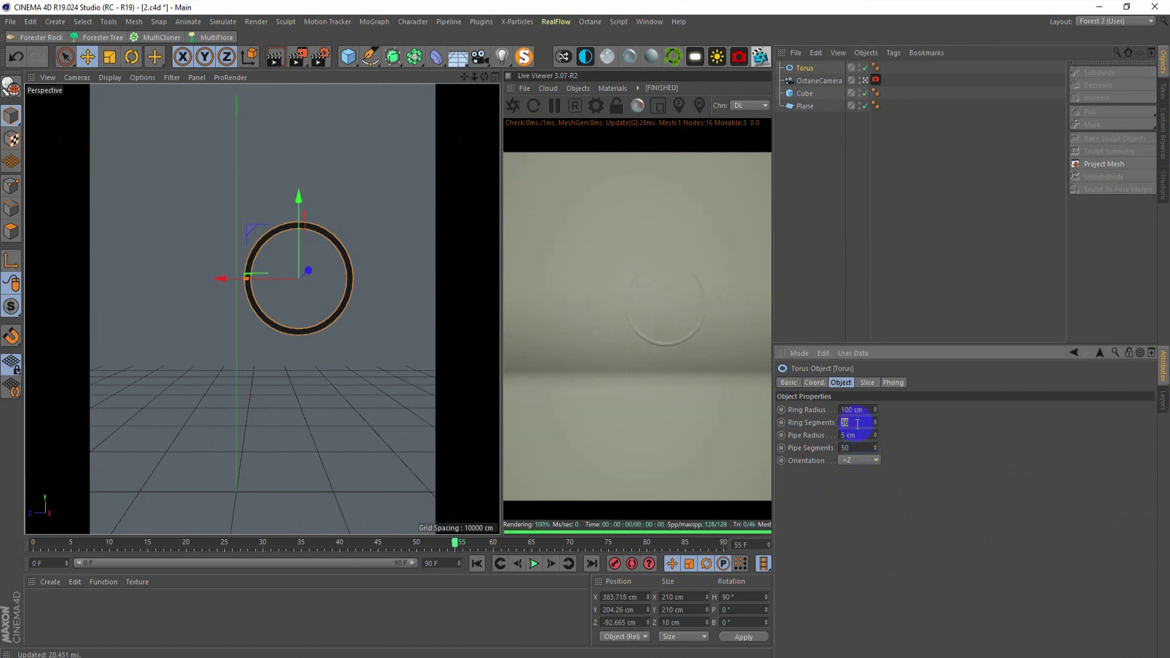
pyautogui.write('0')
pyautogui.press('Return')
pyautogui.click(350, 333)
pyautogui.middleClick(350, 332)
pyautogui.middleClick(384, 321)
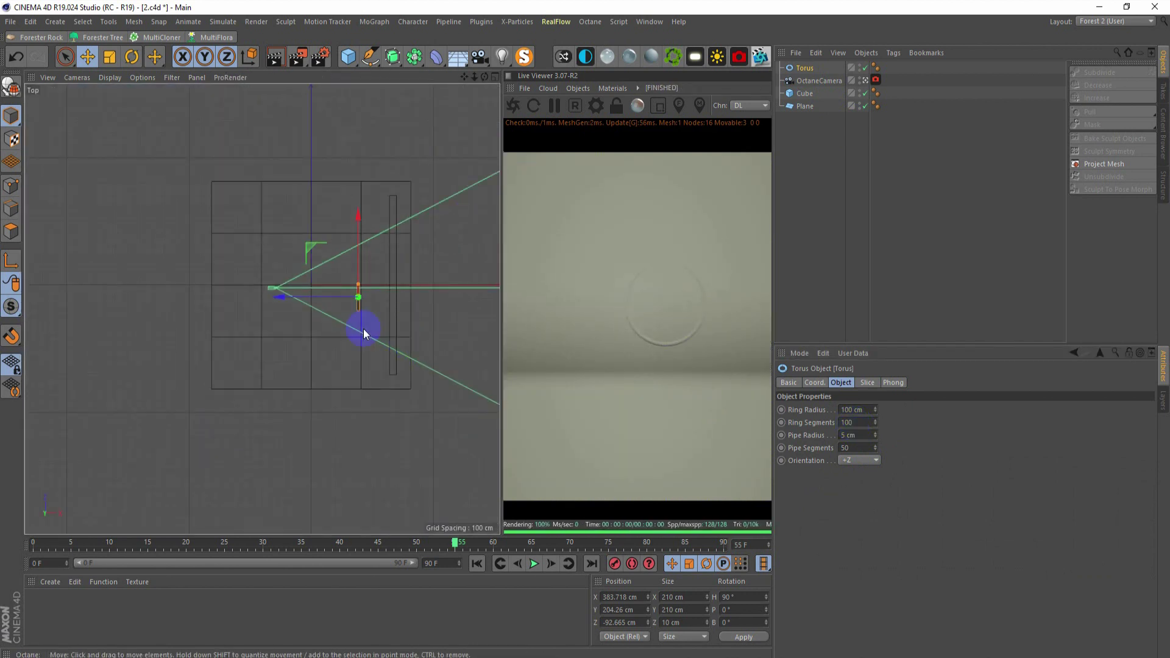
pyautogui.middleClick(361, 353)
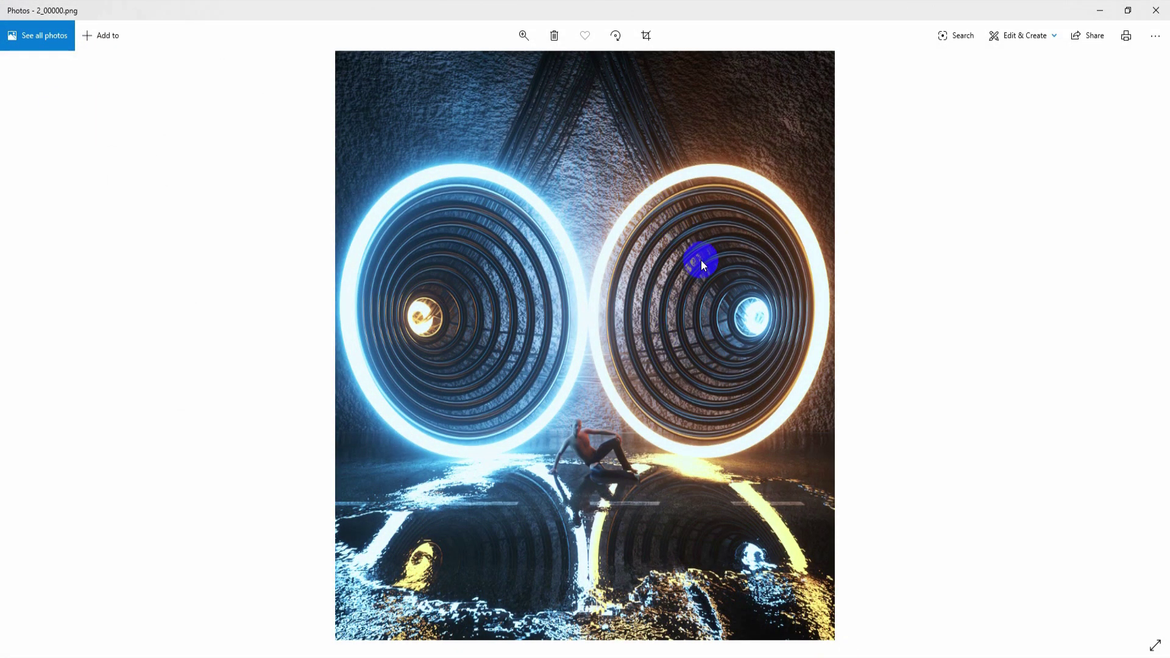
pyautogui.click(742, 316)
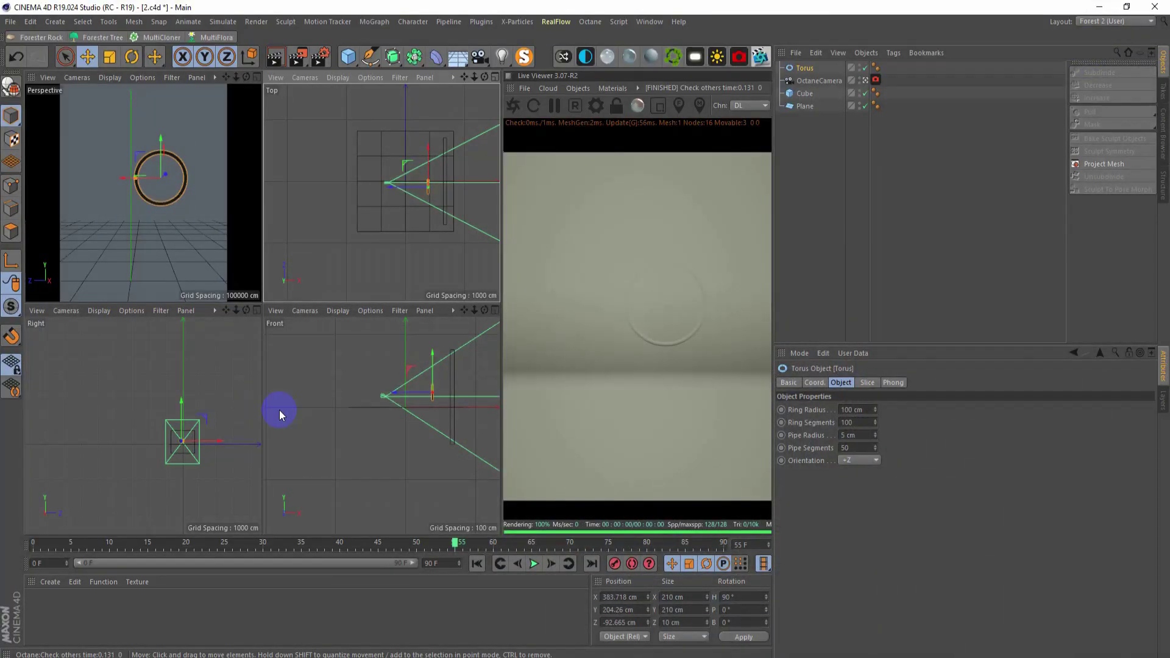
# Step: In the maximized Front view, set the torus Ring Radius to 120 cm
pyautogui.middleClick(279, 411)
pyautogui.scroll(5, 366, 244)
pyautogui.scroll(4, 379, 275)
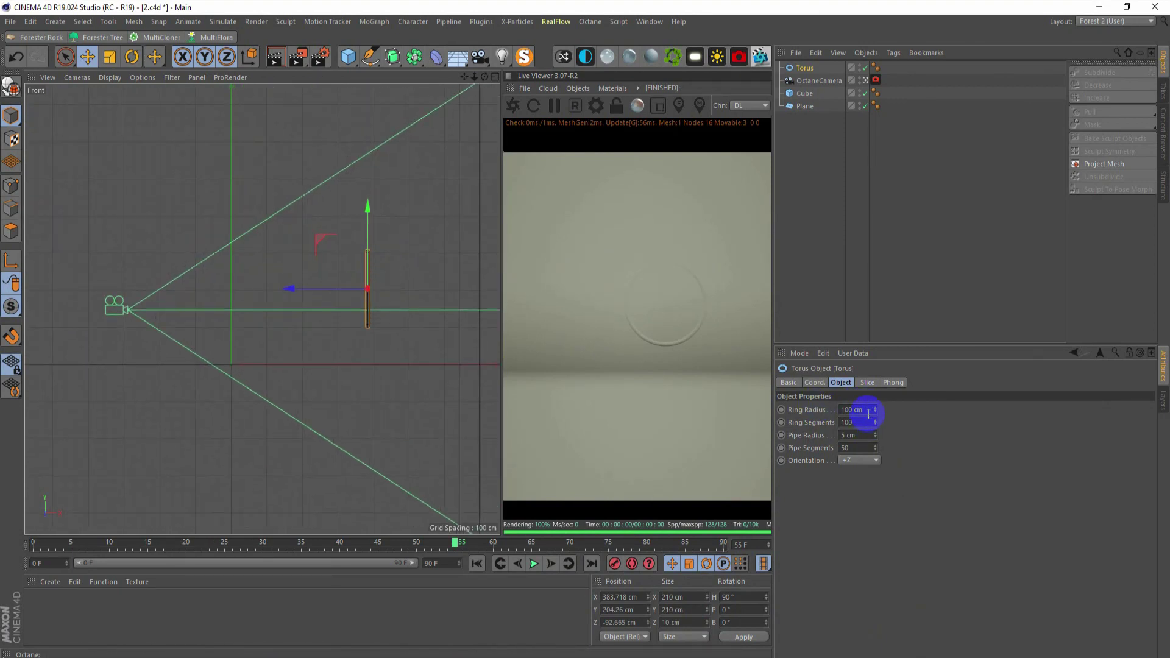
pyautogui.click(866, 411)
pyautogui.write('120')
pyautogui.press('Return')
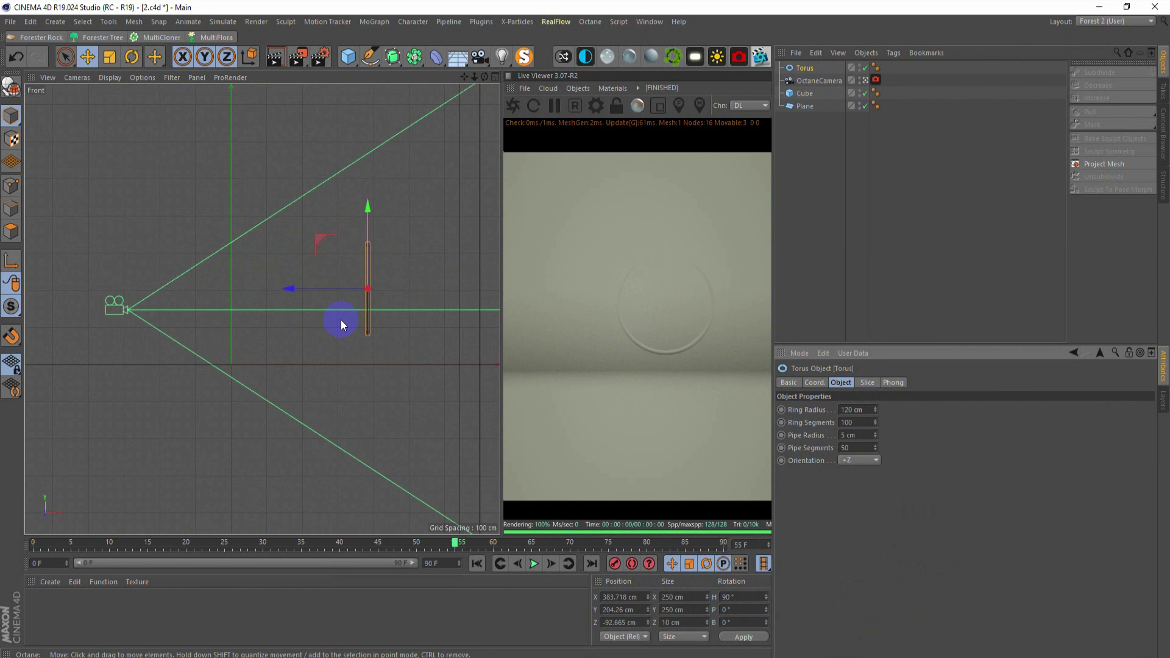
pyautogui.scroll(3, 329, 326)
pyautogui.scroll(1, 311, 329)
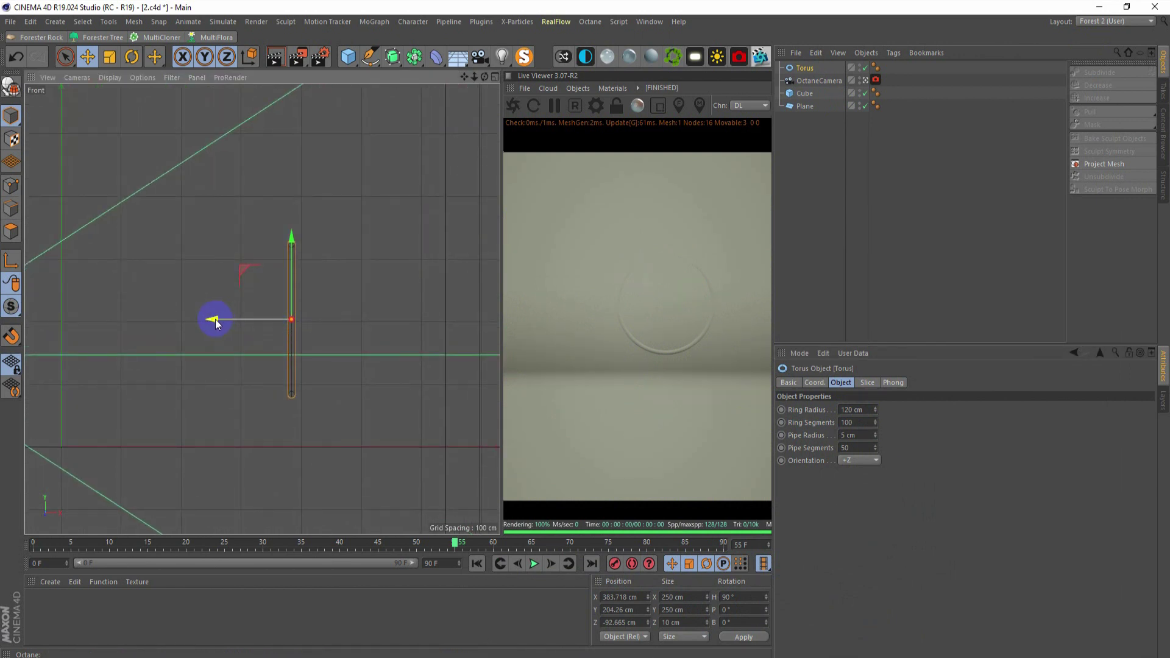
# Step: Ctrl-drag the 120 cm ring along X into a row of nine copies, Torus.1–Torus.8
pyautogui.keyDown('ctrl'); pyautogui.moveTo(215, 320); pyautogui.dragTo(232, 320); pyautogui.keyUp('ctrl')
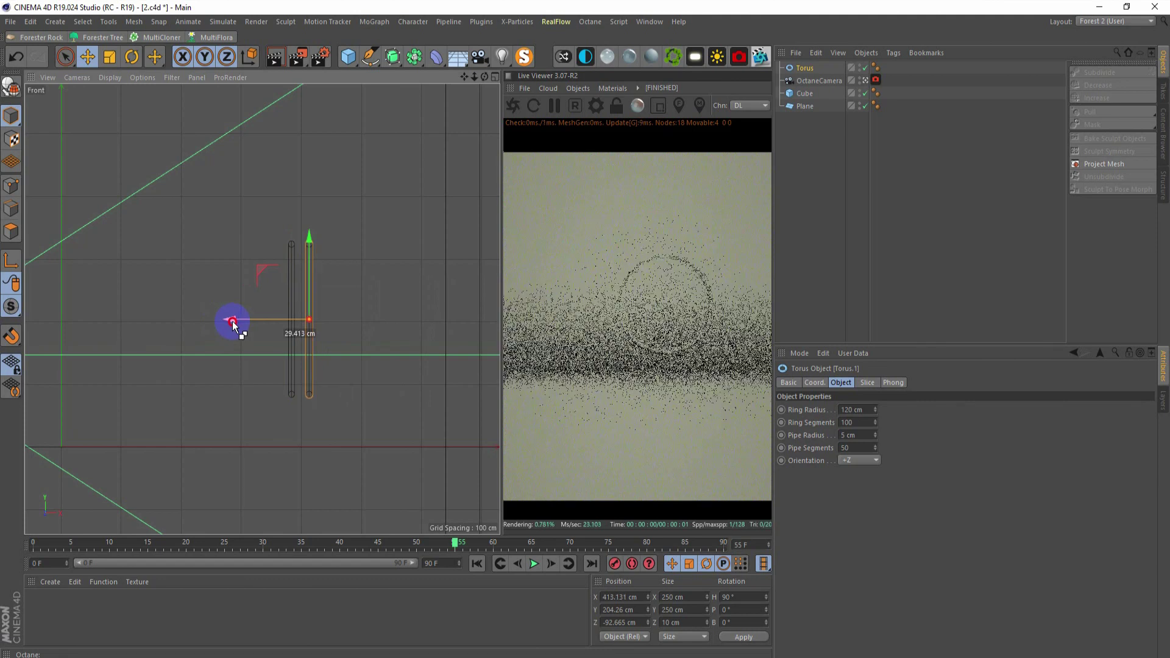
pyautogui.keyDown('ctrl'); pyautogui.moveTo(232, 321); pyautogui.dragTo(356, 320); pyautogui.keyUp('ctrl')
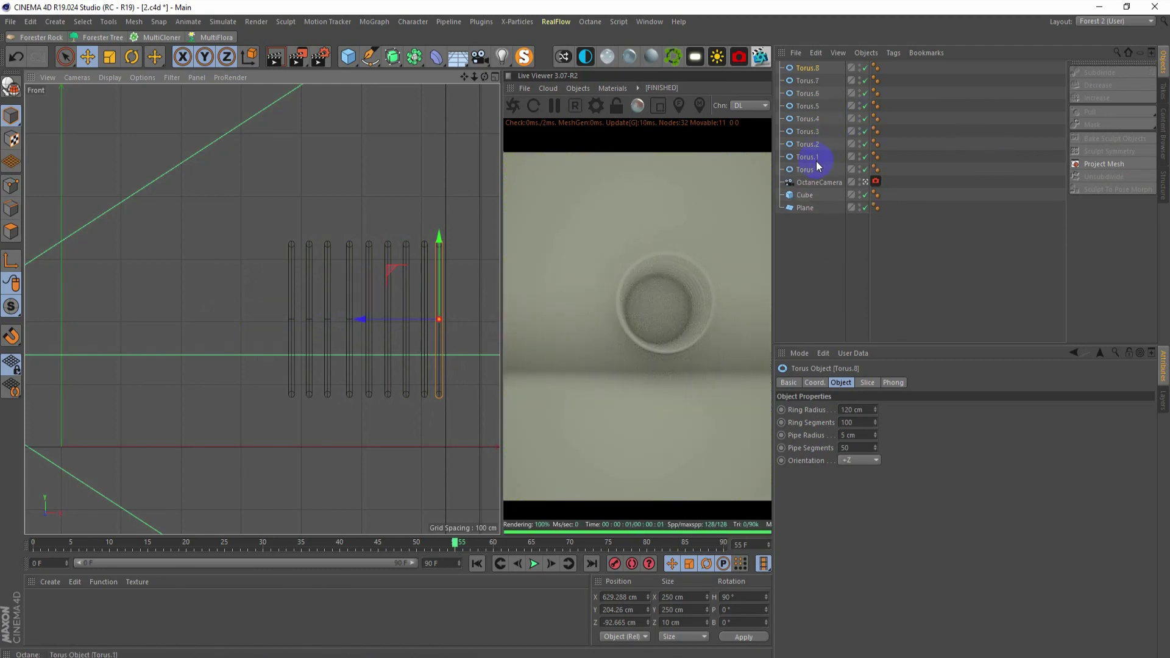
# Step: Set the Torus.2 ring radius to 100 cm and Torus.3 to 90 cm
pyautogui.click(815, 158)
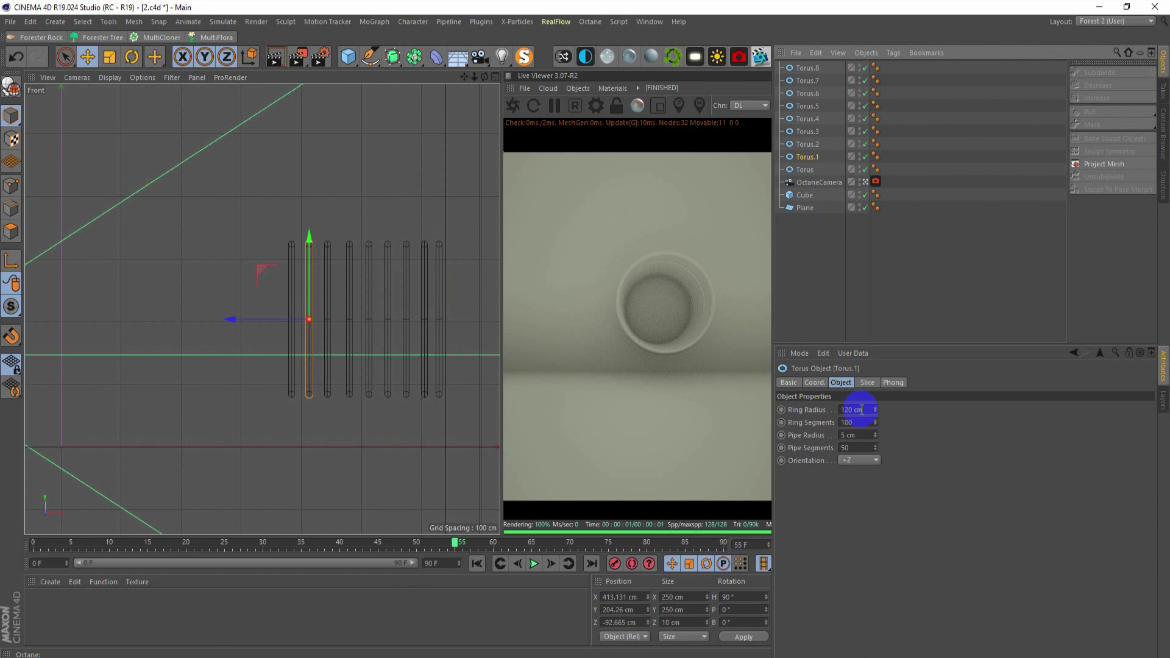
pyautogui.click(862, 409)
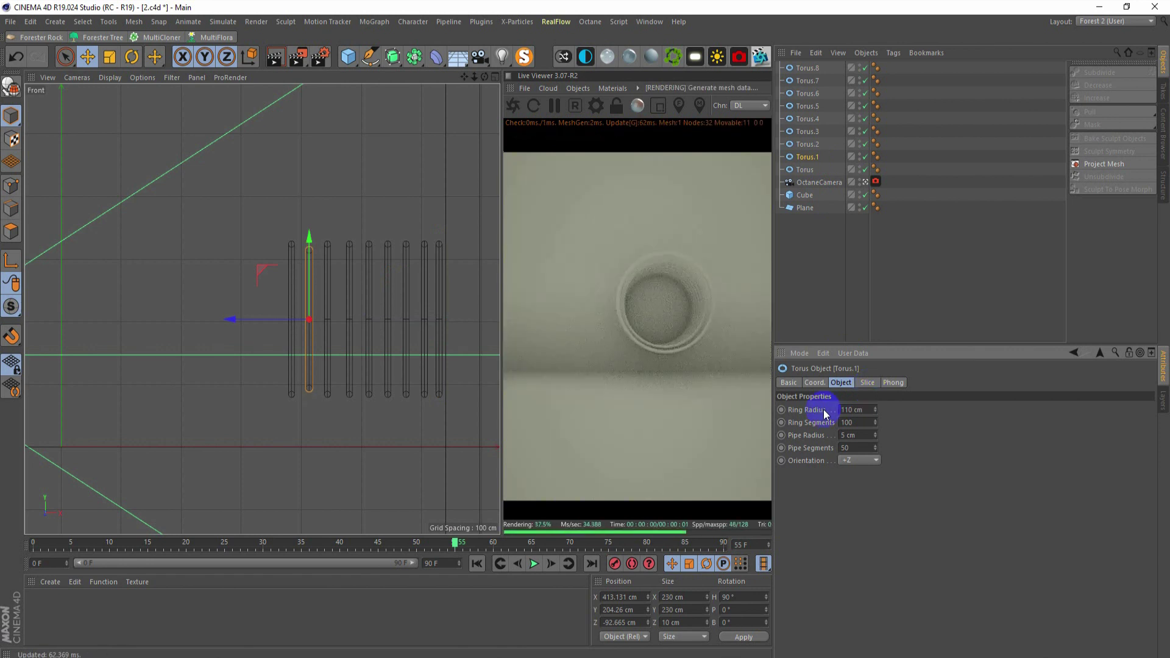
pyautogui.click(805, 148)
pyautogui.click(853, 412)
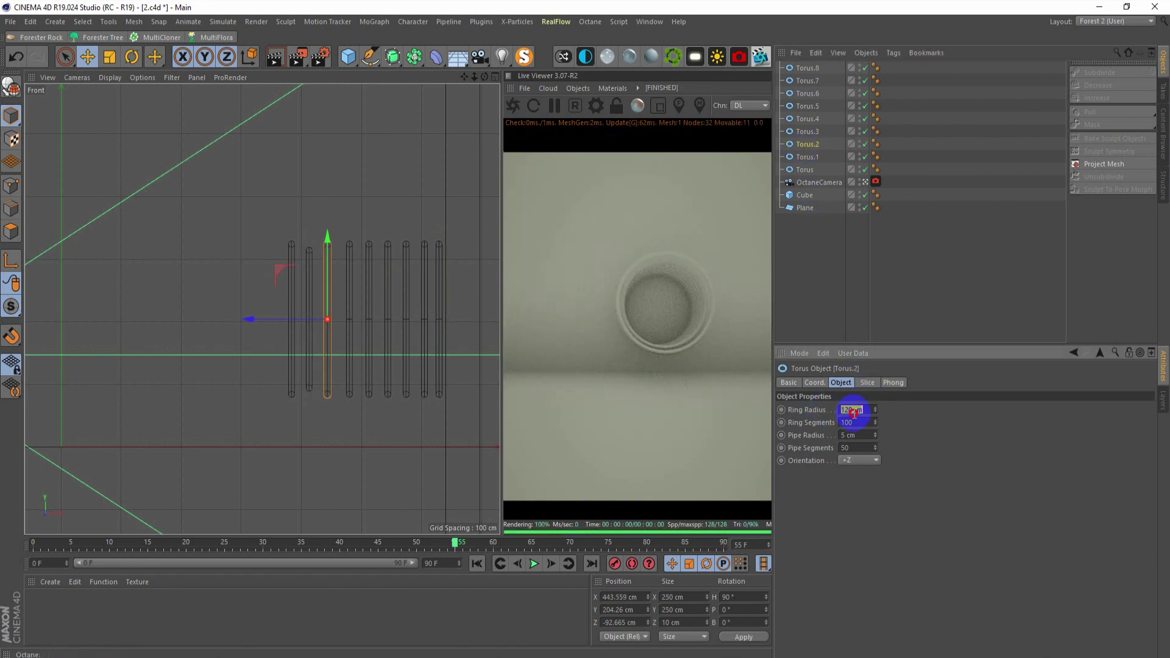
pyautogui.write('00')
pyautogui.press('Return')
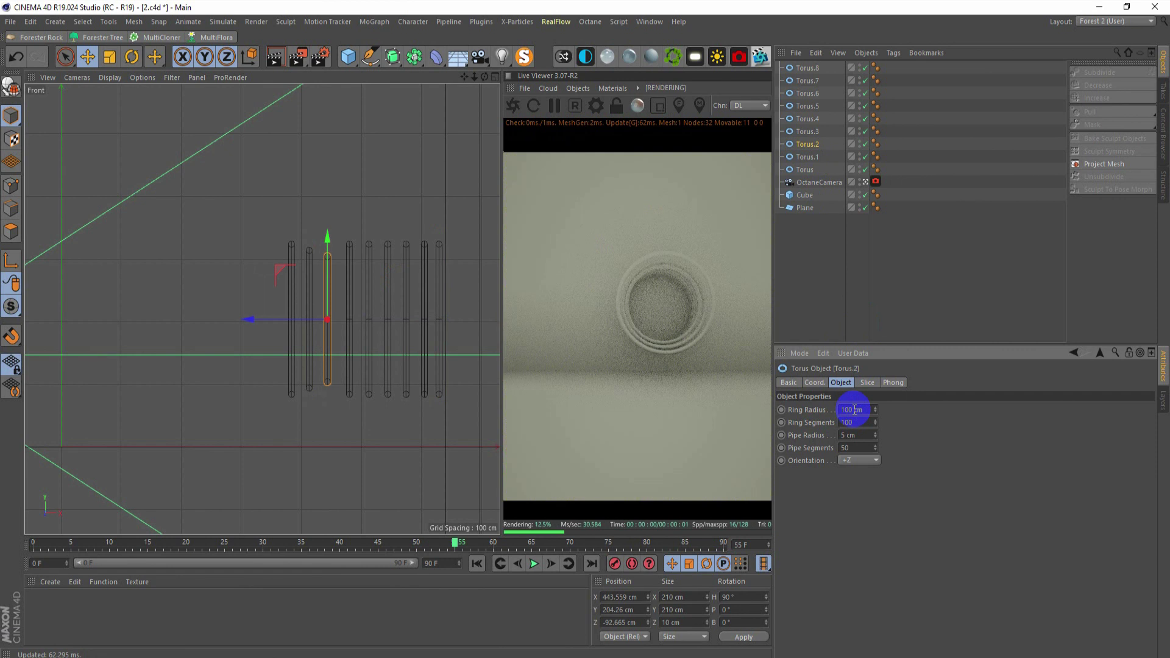
pyautogui.click(803, 133)
pyautogui.click(851, 409)
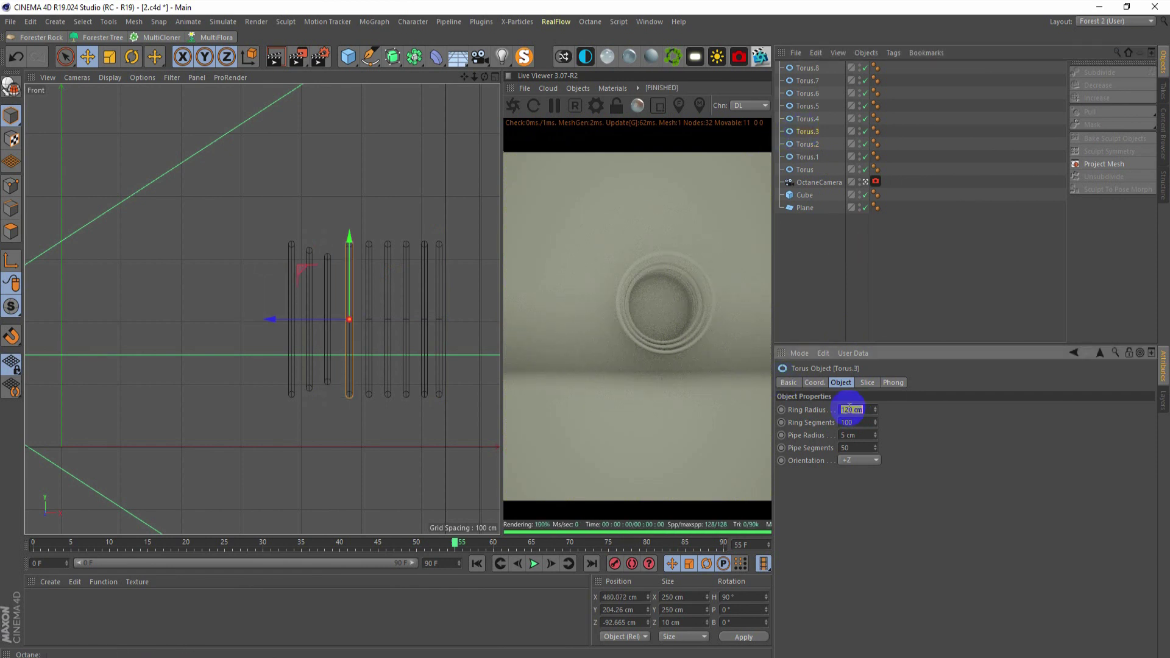
pyautogui.write('90')
pyautogui.press('Return')
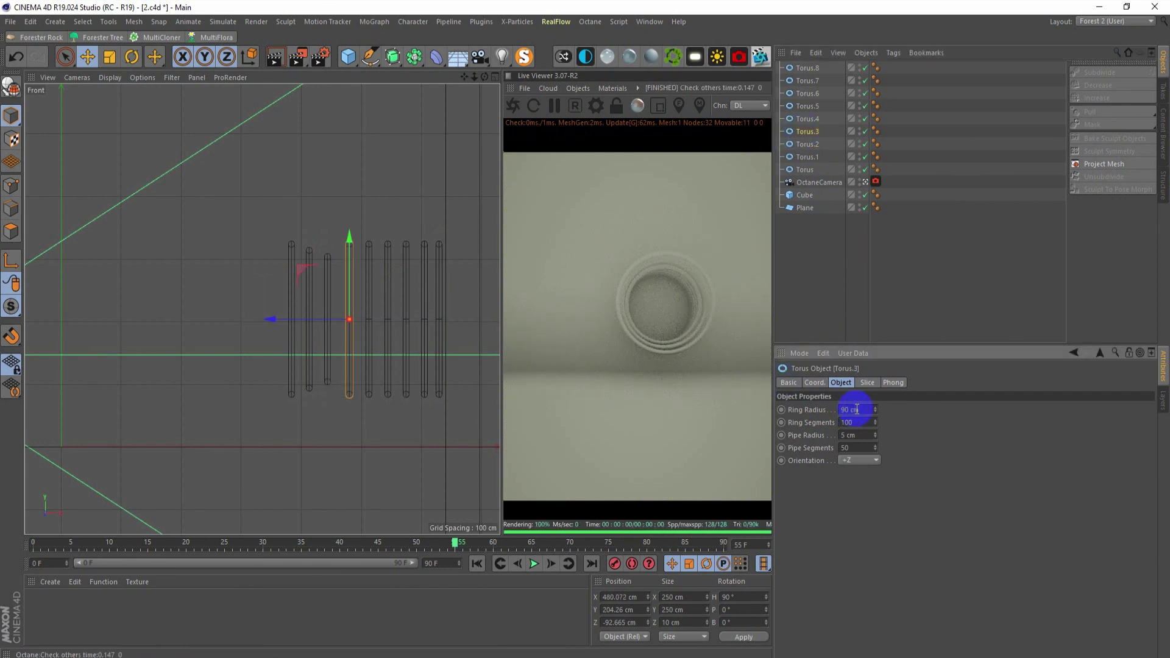
# Step: Set the ring radii of Torus.4, Torus.5 and Torus.6 to 80, 70 and 60 cm
pyautogui.click(811, 120)
pyautogui.doubleClick(851, 409)
pyautogui.write('0')
pyautogui.press('Return')
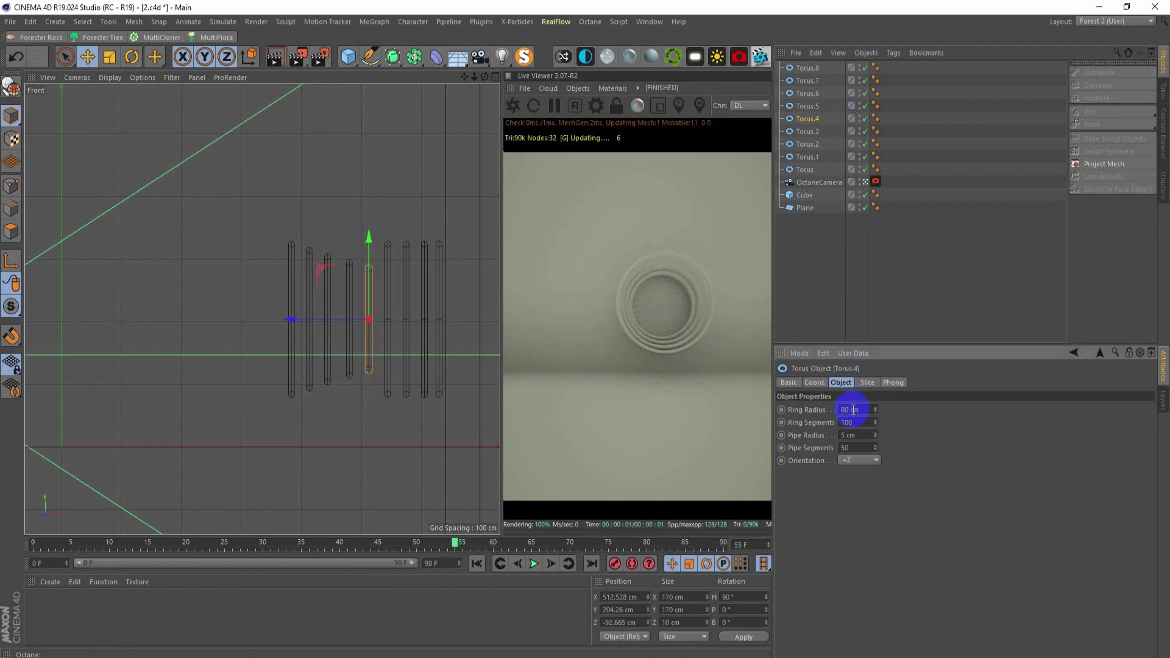
pyautogui.click(807, 106)
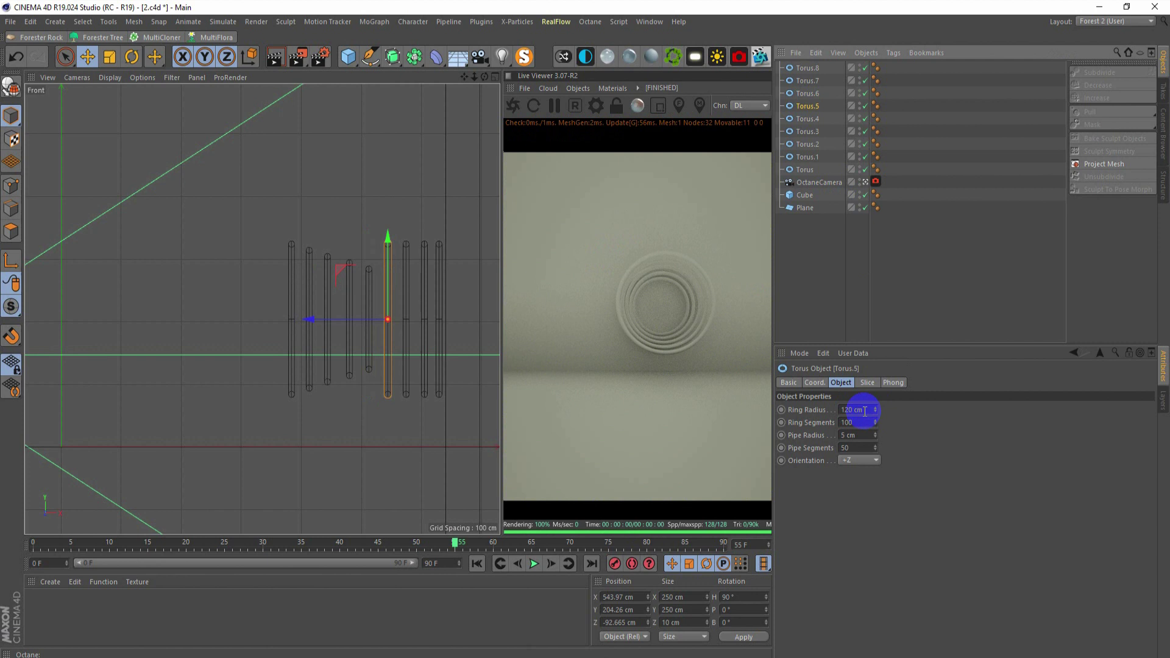
pyautogui.doubleClick(864, 410)
pyautogui.write('70')
pyautogui.press('Return')
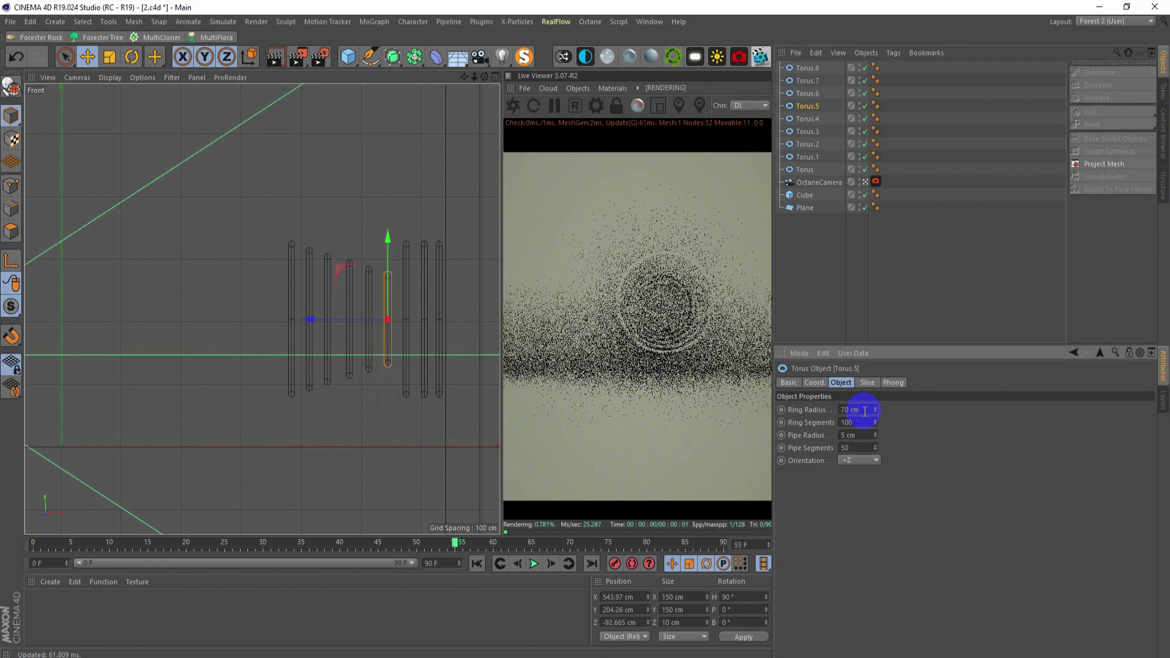
pyautogui.click(806, 93)
pyautogui.doubleClick(845, 412)
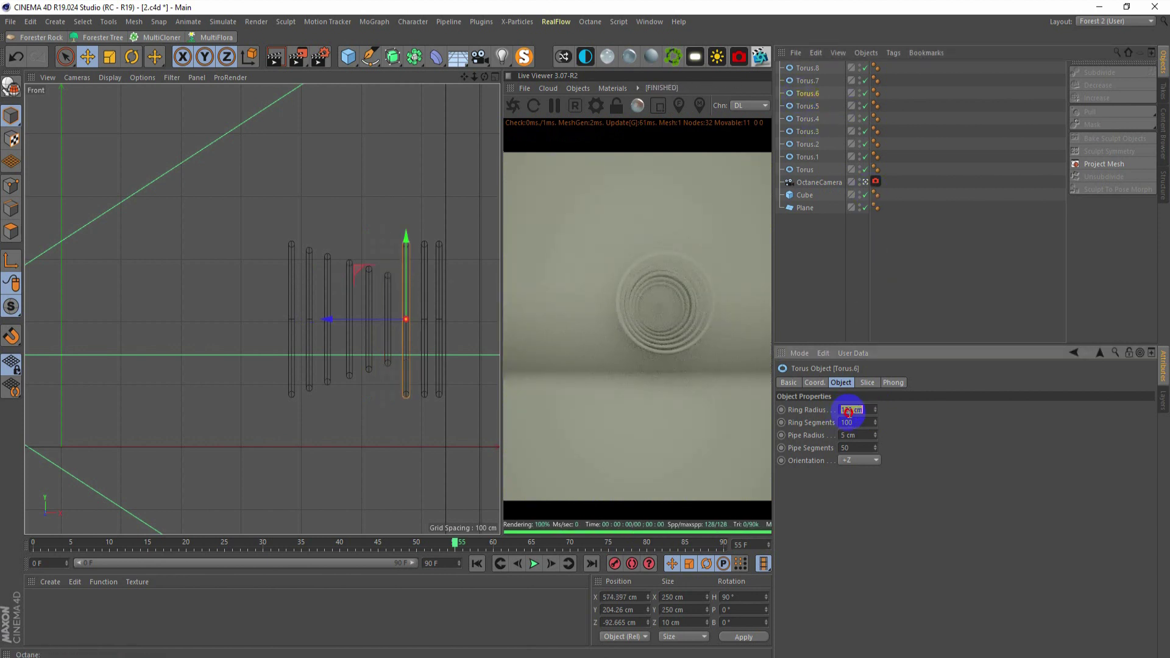
pyautogui.write('0')
pyautogui.press('Return')
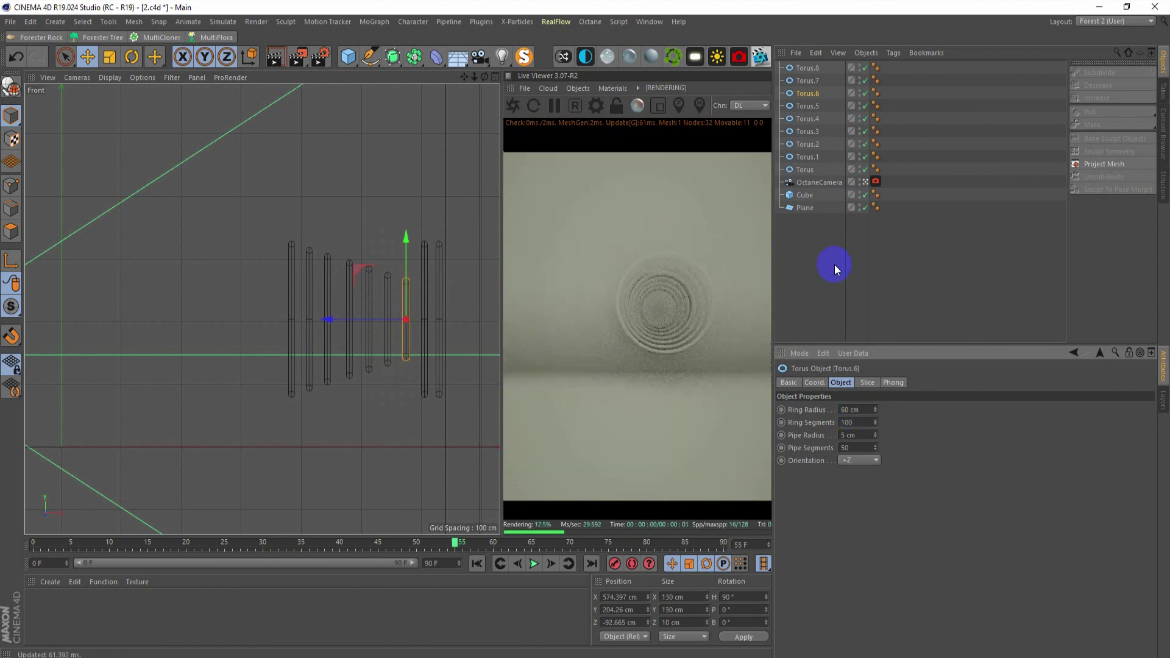
# Step: Set the Torus.7 and Torus.8 ring radii to 50 and 40 cm
pyautogui.click(807, 80)
pyautogui.doubleClick(862, 413)
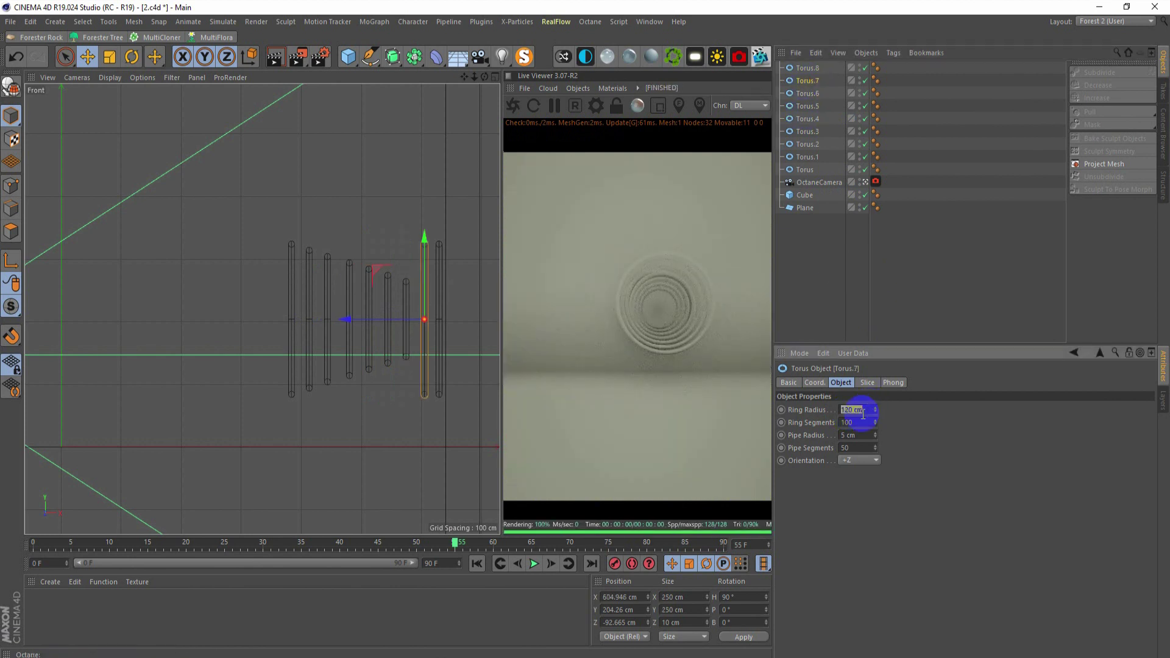
pyautogui.press('Return')
pyautogui.click(808, 68)
pyautogui.doubleClick(856, 410)
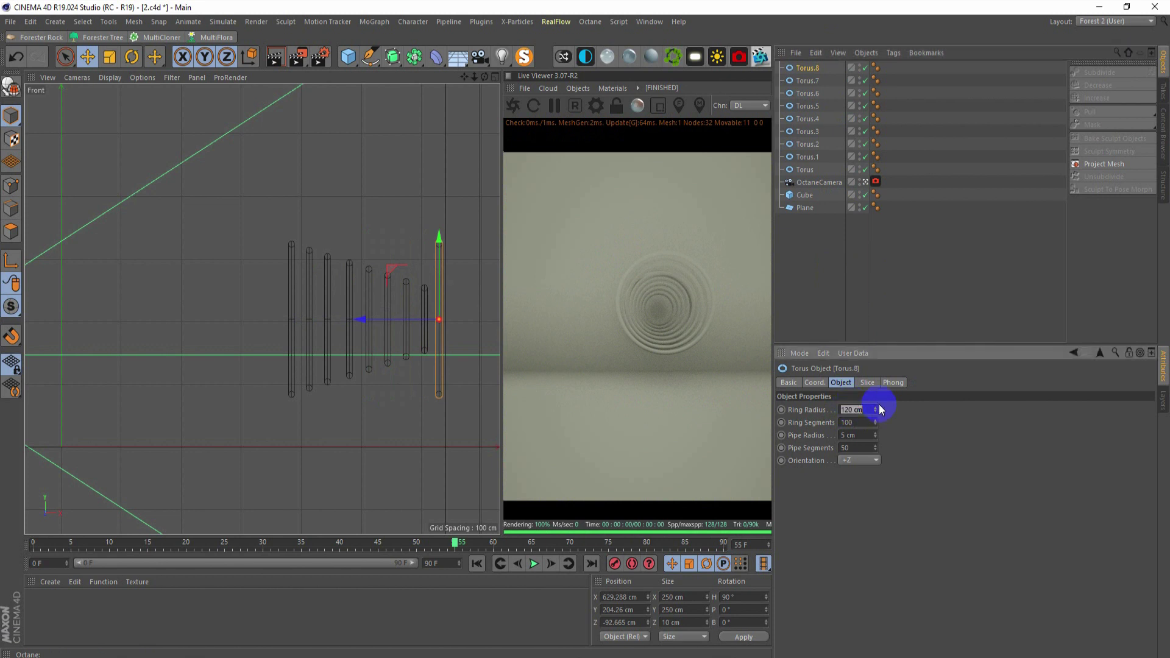
pyautogui.write('40')
pyautogui.press('Return')
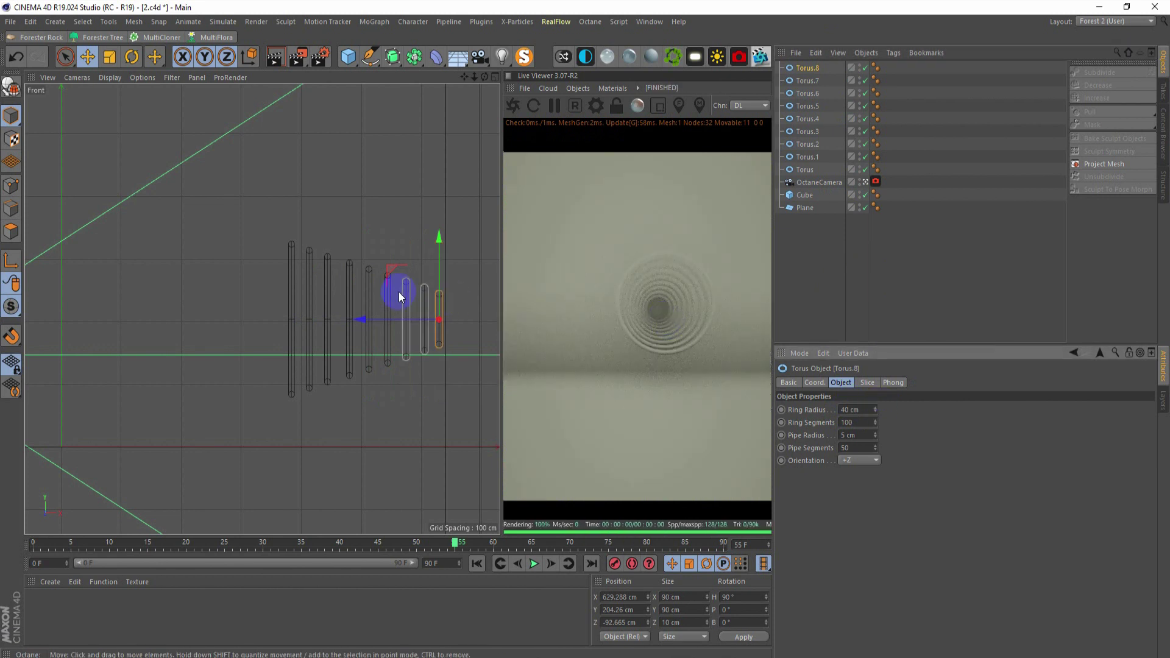
pyautogui.middleClick(398, 287)
pyautogui.middleClick(127, 200)
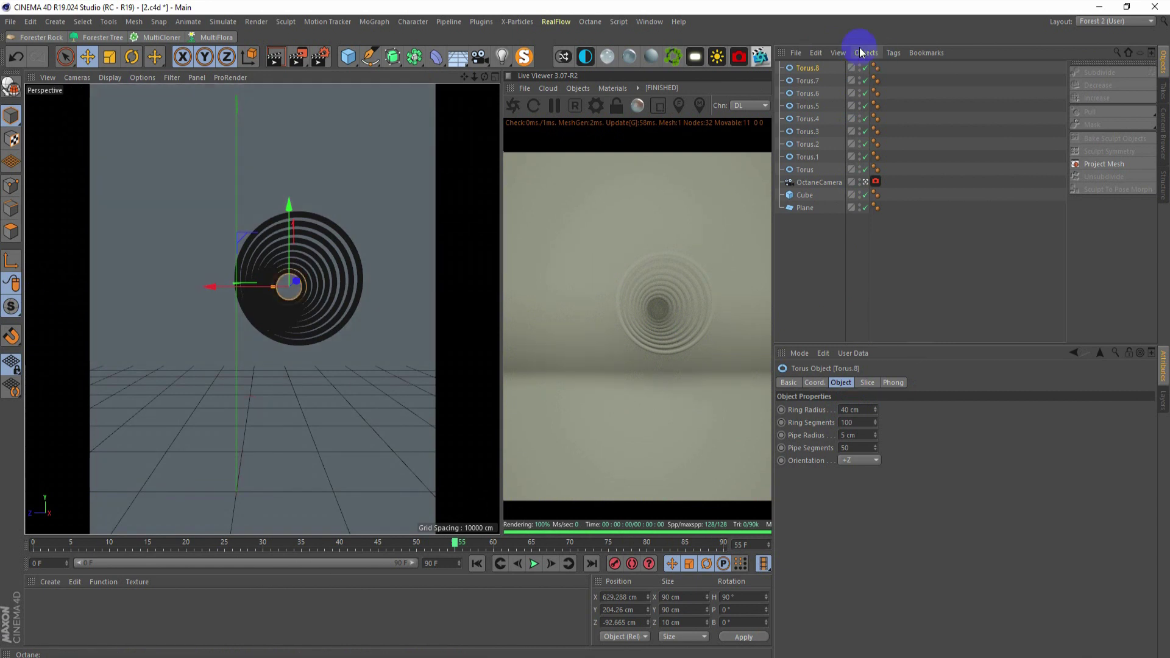
# Step: Group Torus through Torus.8 under a new null with Alt+G and rename it '1'
pyautogui.click(806, 170)
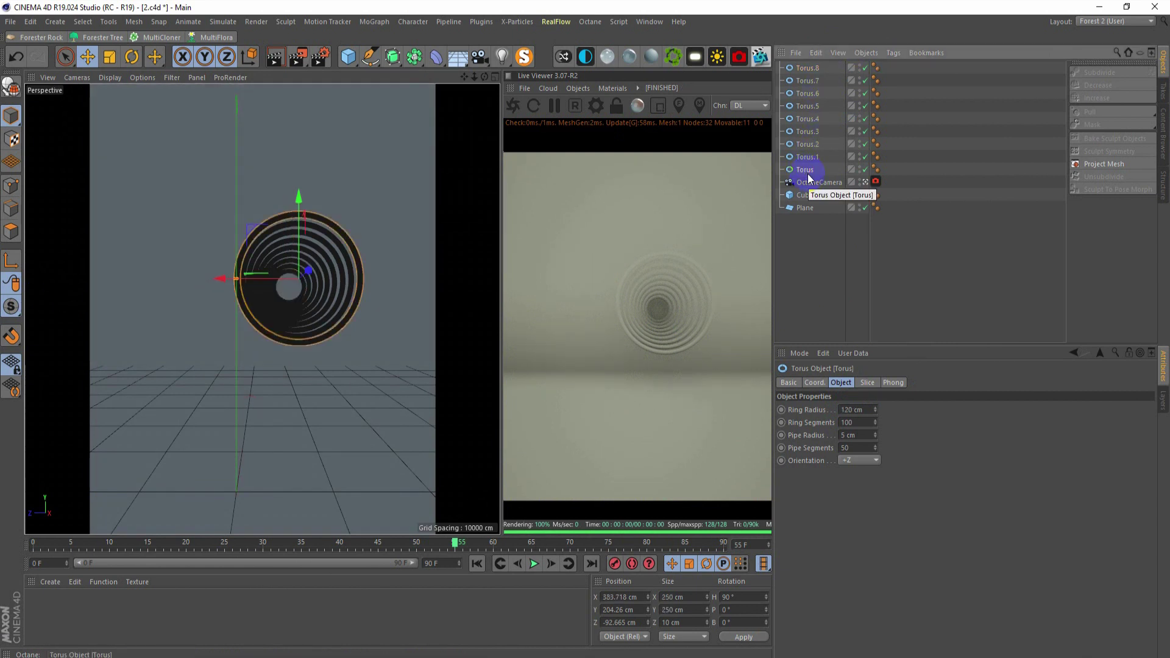
pyautogui.keyDown('shift'); pyautogui.click(808, 68); pyautogui.keyUp('shift')
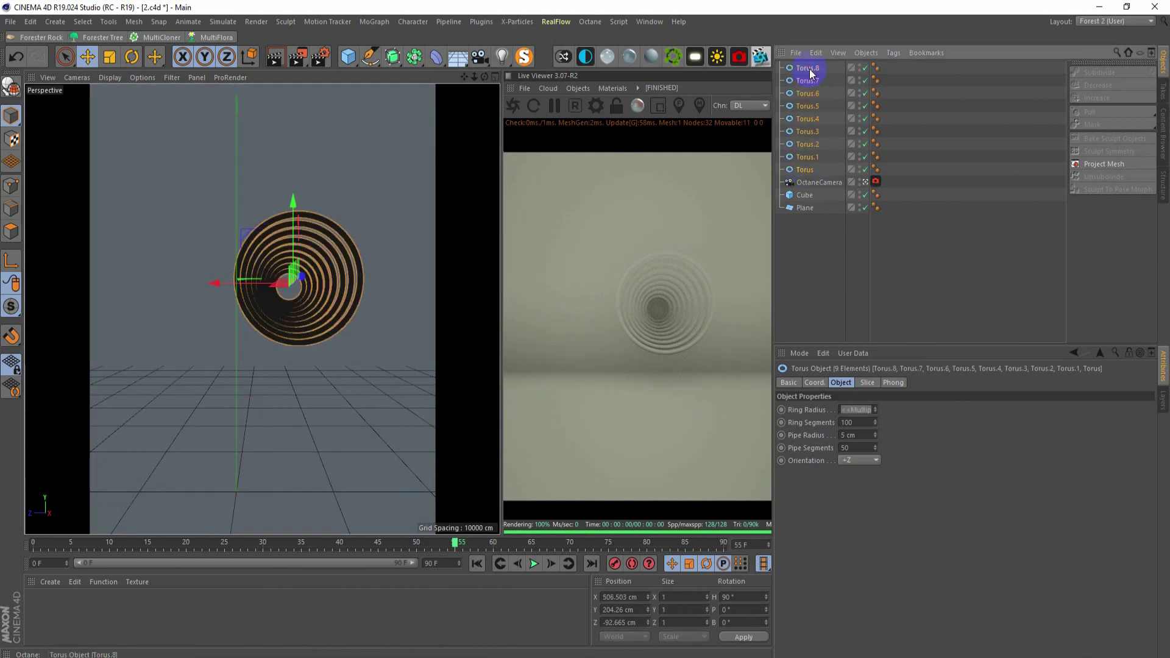
pyautogui.hotkey('alt', 'g')
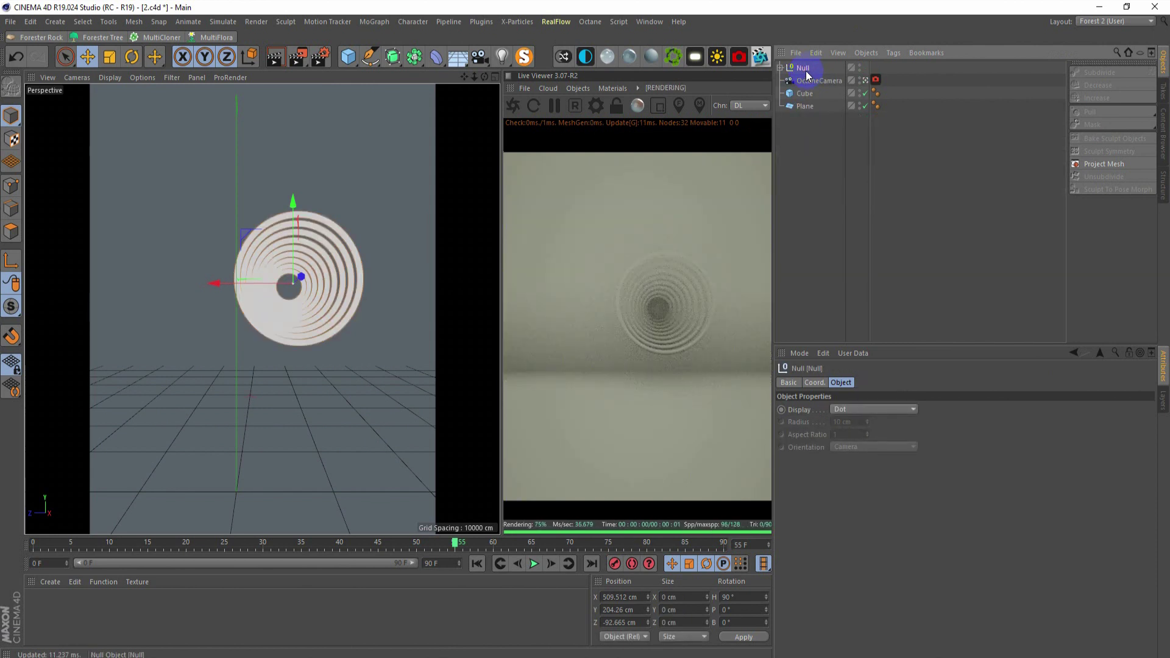
pyautogui.doubleClick(805, 68)
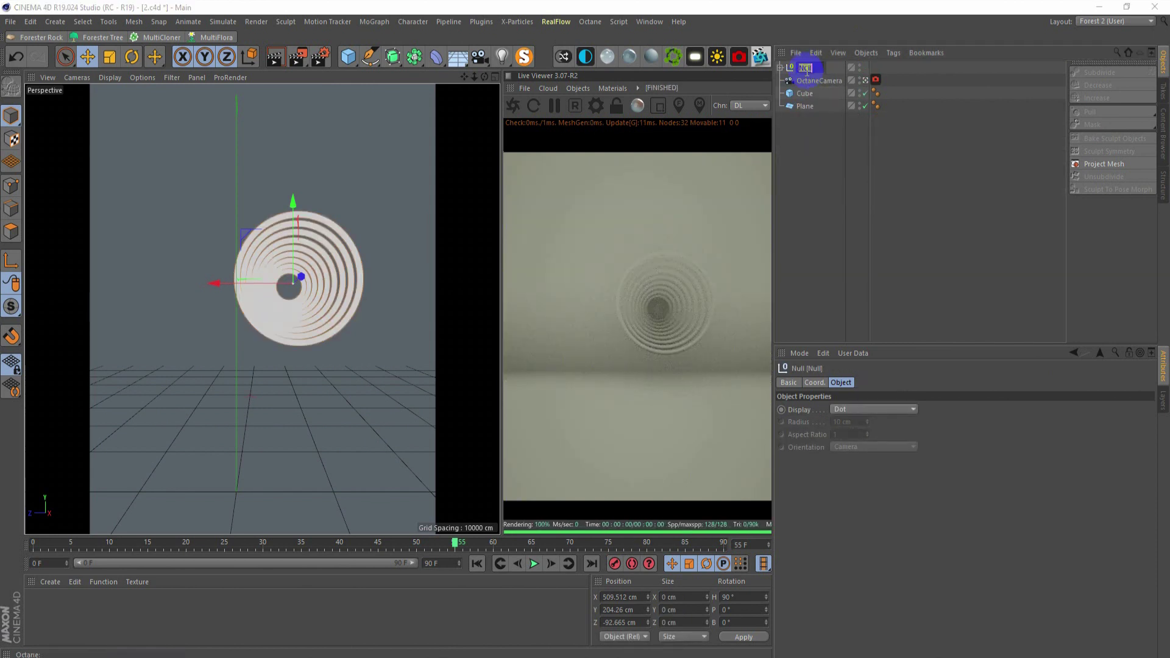
pyautogui.write('1')
pyautogui.press('Return')
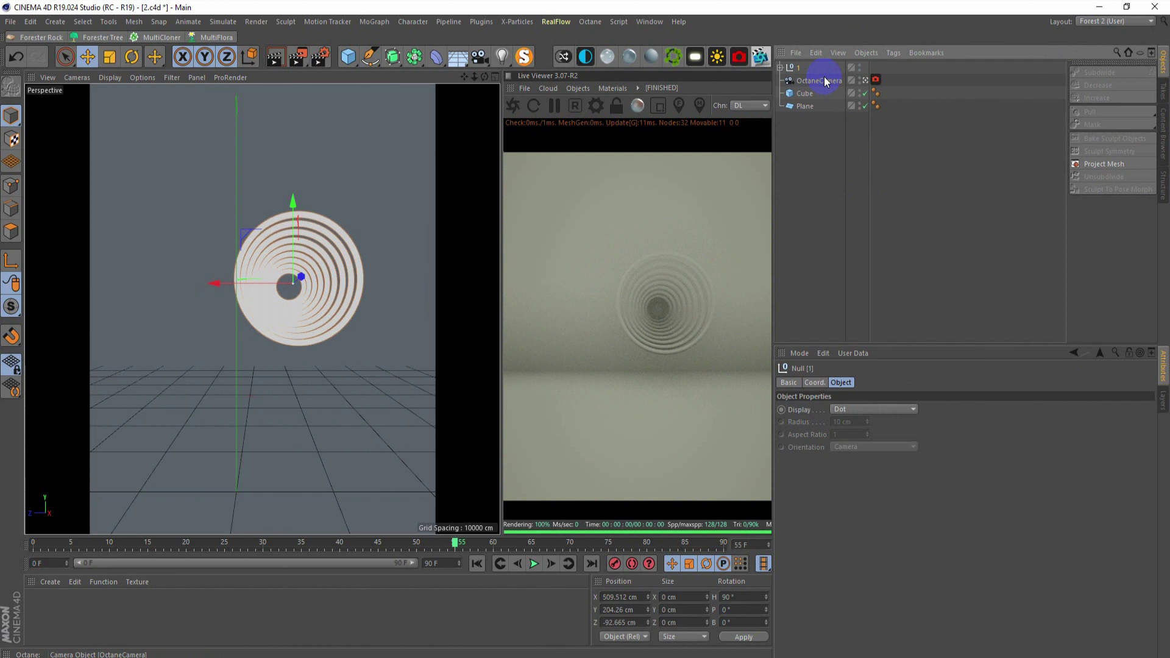
# Step: Drag ring group '1' sideways along Z in the Right view
pyautogui.middleClick(350, 306)
pyautogui.middleClick(405, 367)
pyautogui.middleClick(307, 247)
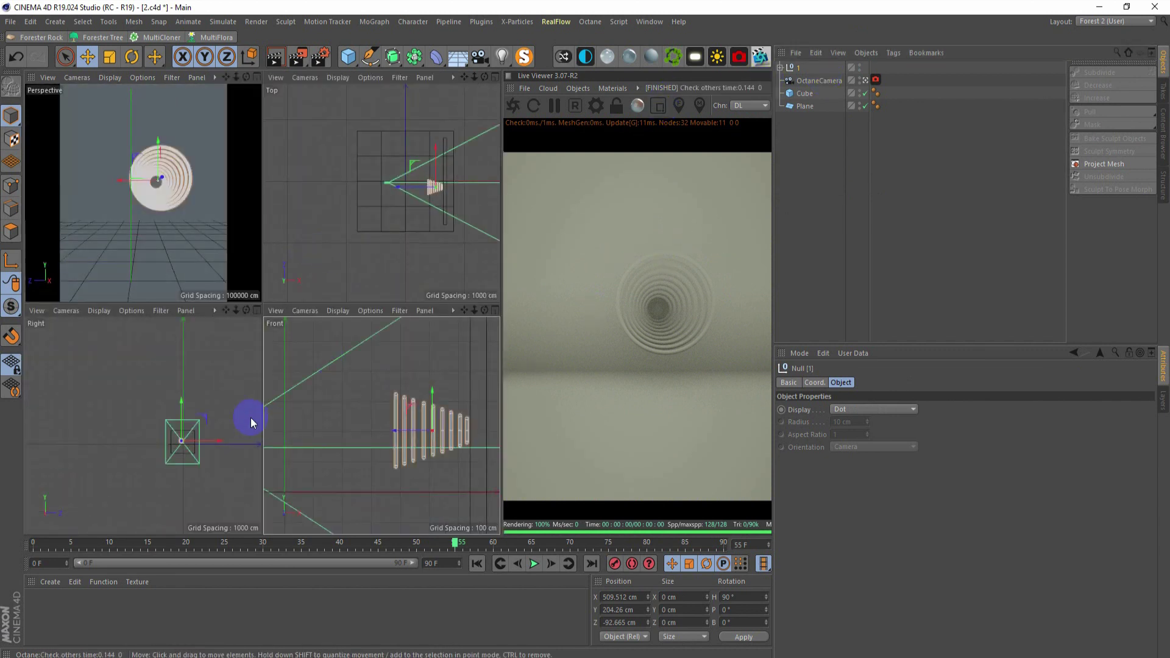
pyautogui.middleClick(251, 422)
pyautogui.press('o')
pyautogui.scroll(-3, 364, 372)
pyautogui.scroll(-3, 331, 328)
pyautogui.scroll(-2, 328, 275)
pyautogui.scroll(-2, 289, 279)
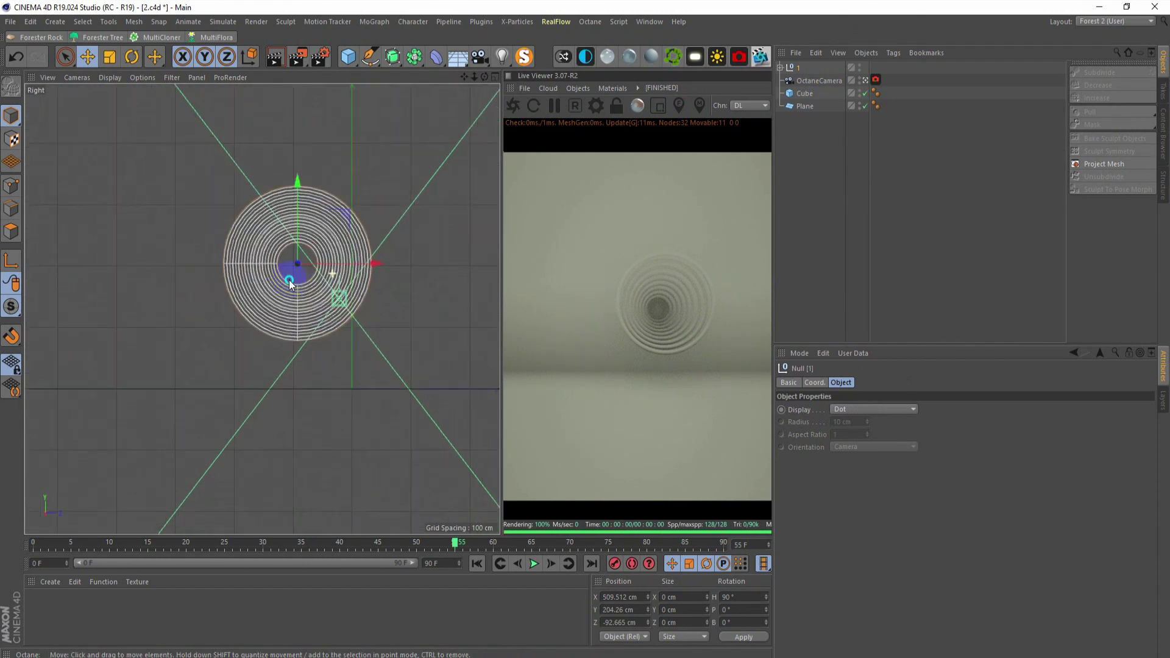
pyautogui.scroll(-2, 222, 274)
pyautogui.scroll(-3, 318, 269)
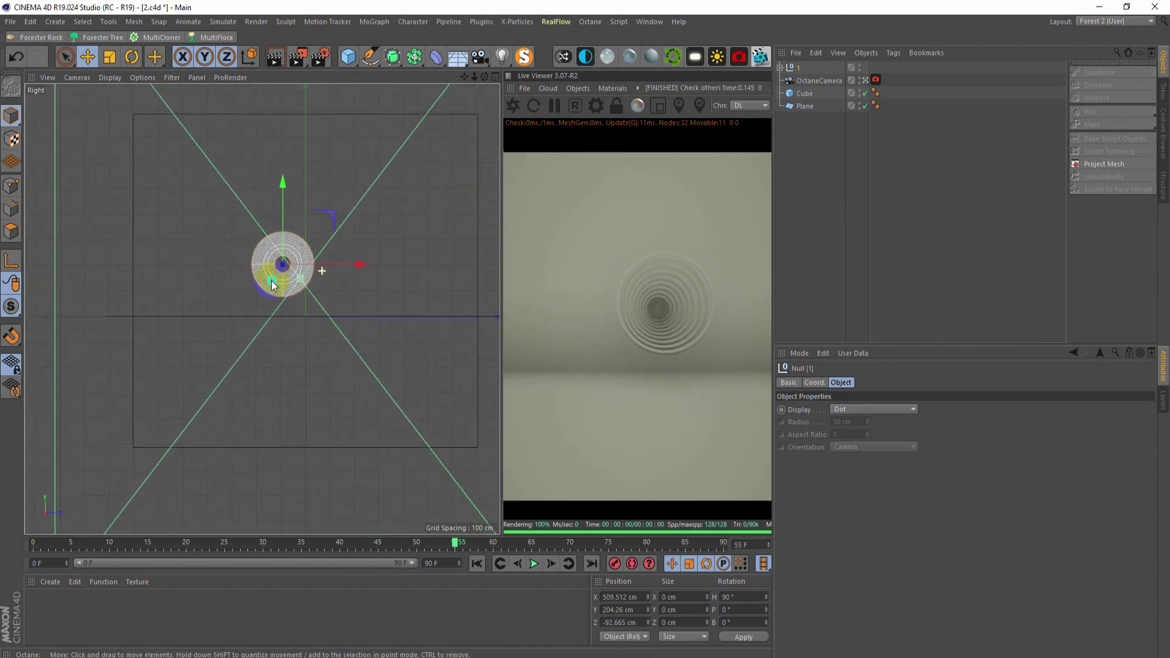
pyautogui.middleClick(354, 271)
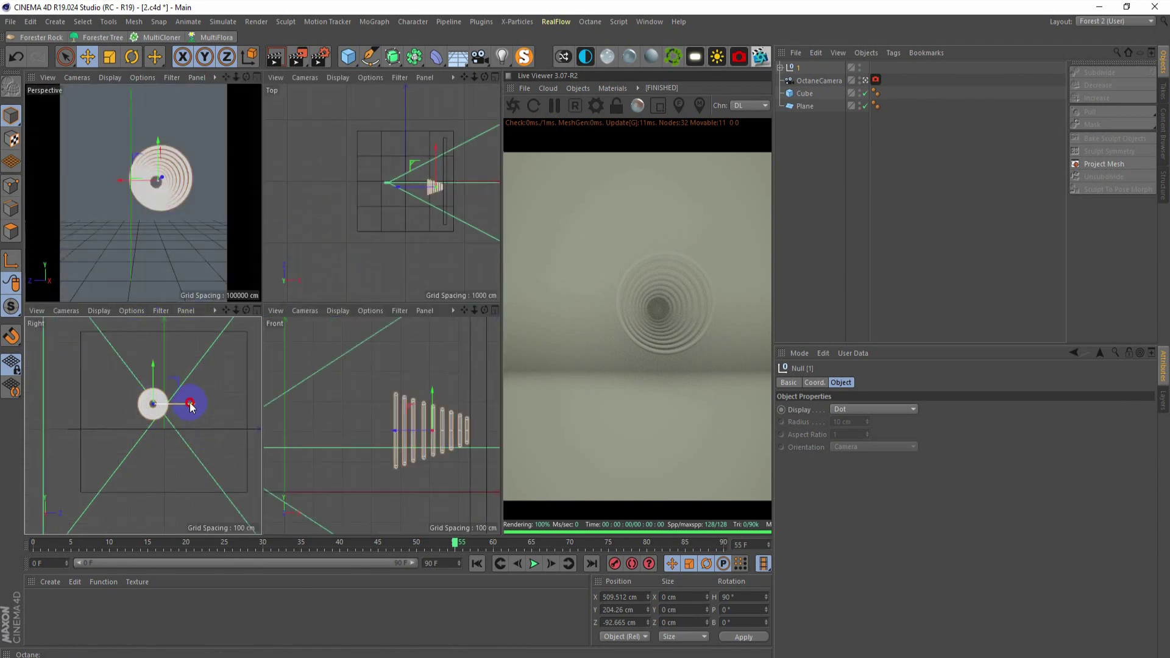
pyautogui.moveTo(191, 407); pyautogui.dragTo(174, 408)
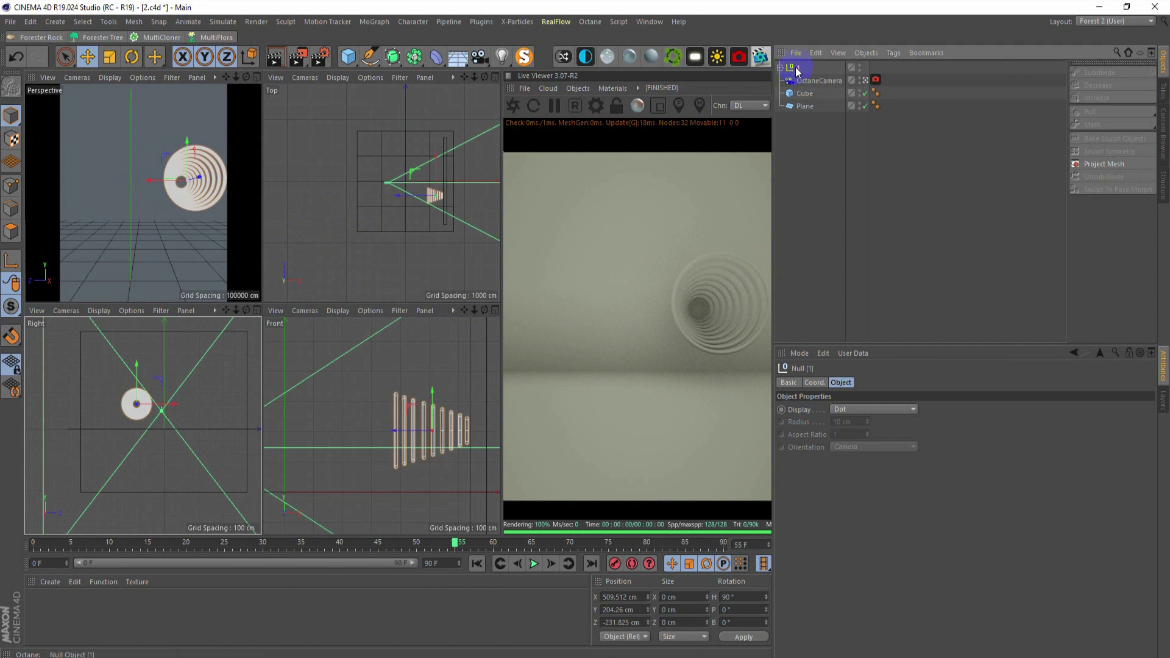
# Step: Duplicate ring group '1' as '1.1', shift it to Z 178.393 cm, and save
pyautogui.hotkey('ctrl', 'c')
pyautogui.hotkey('ctrl', 'v')
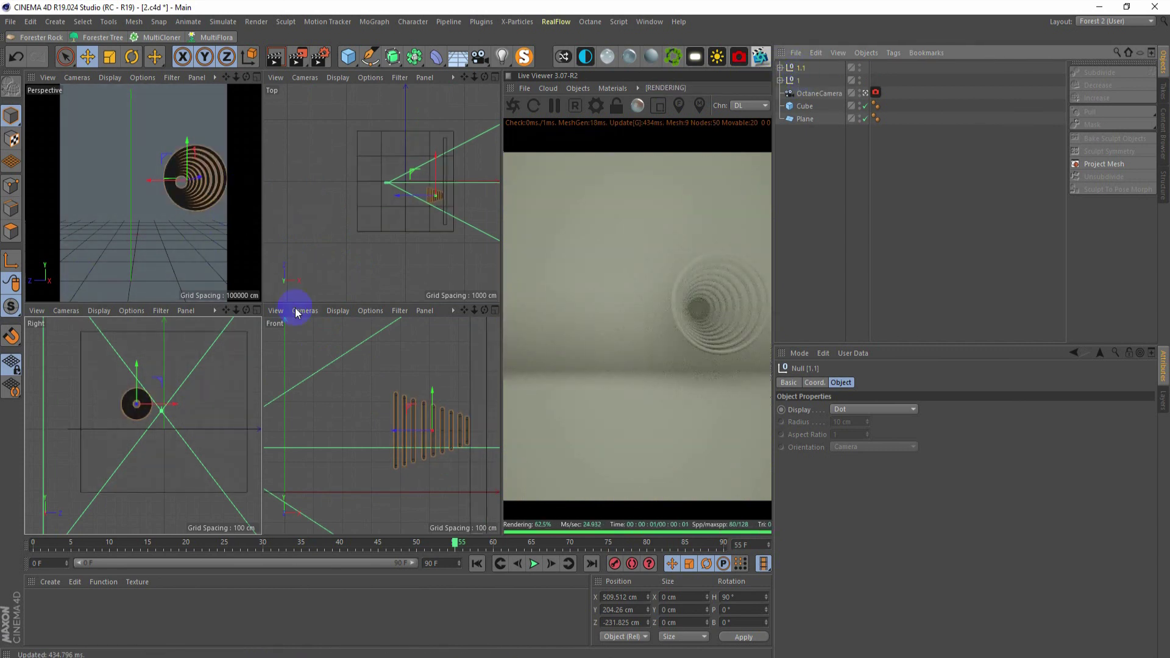
pyautogui.middleClick(186, 412)
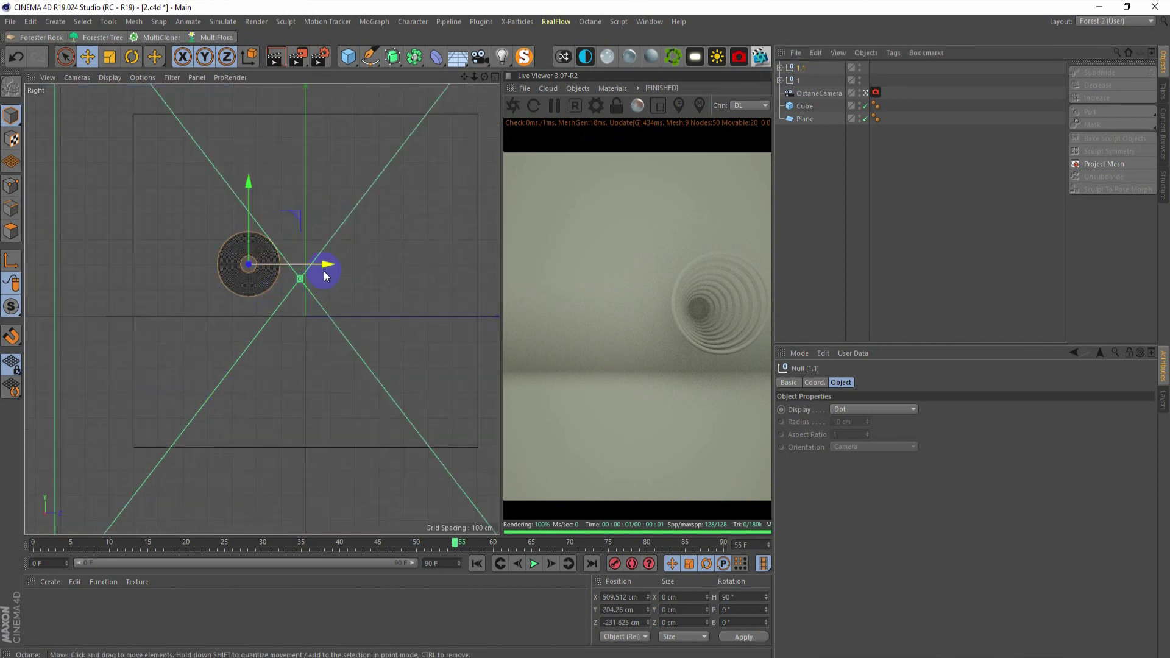
pyautogui.moveTo(325, 270)
pyautogui.mouseDown()
pyautogui.moveTo(446, 284)
pyautogui.moveTo(425, 282)
pyautogui.mouseUp()
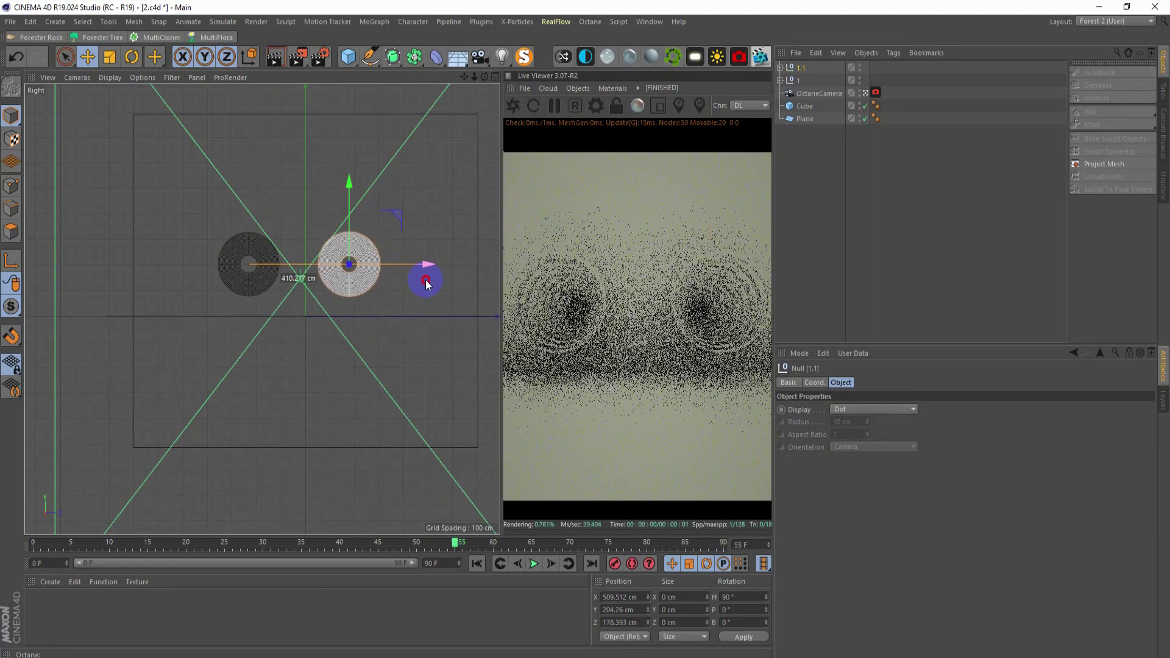
pyautogui.hotkey('ctrl', 's')
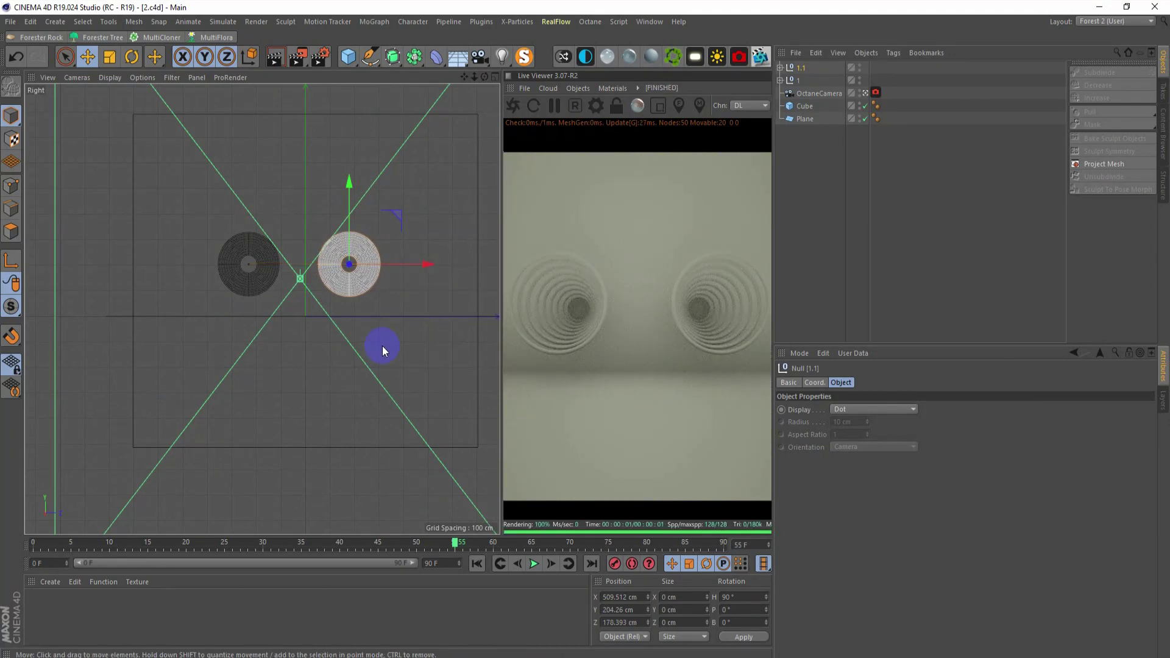
pyautogui.press('F1')
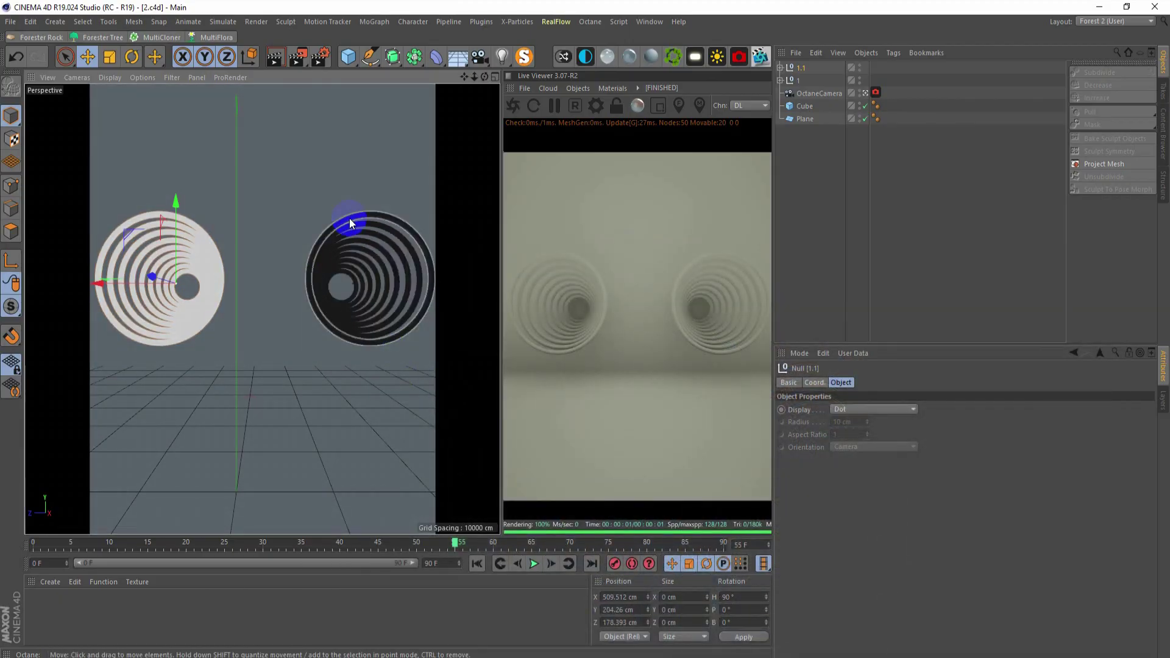
# Step: Rotate the first ring tunnel's heading to about 120°
pyautogui.middleClick(349, 210)
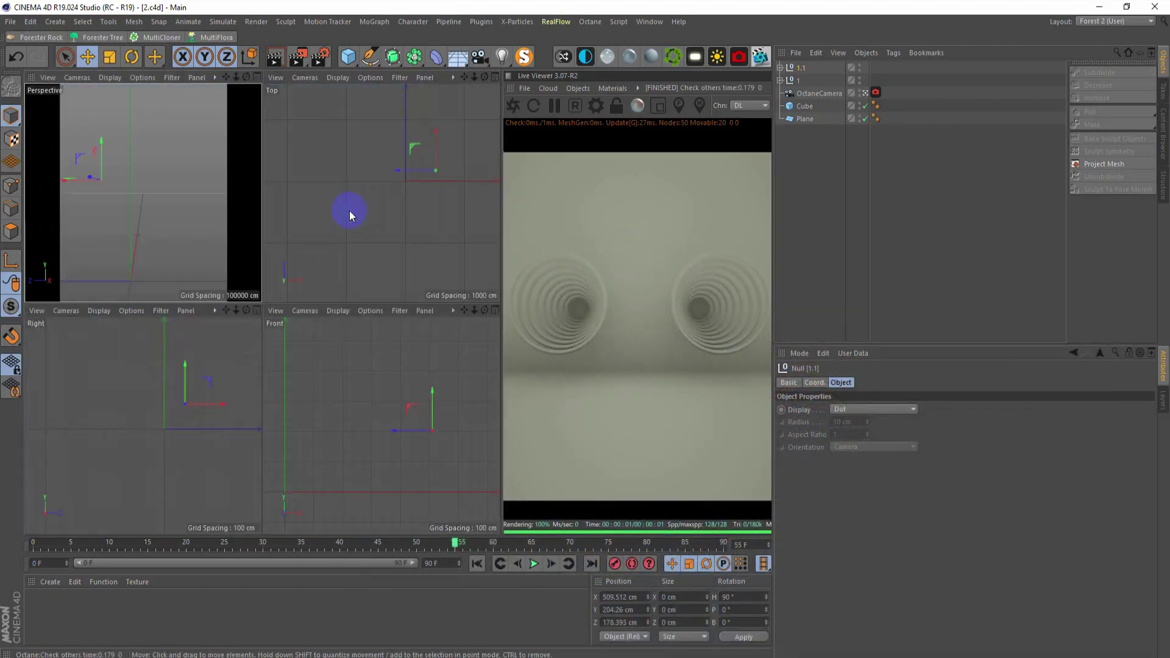
pyautogui.scroll(5, 390, 256)
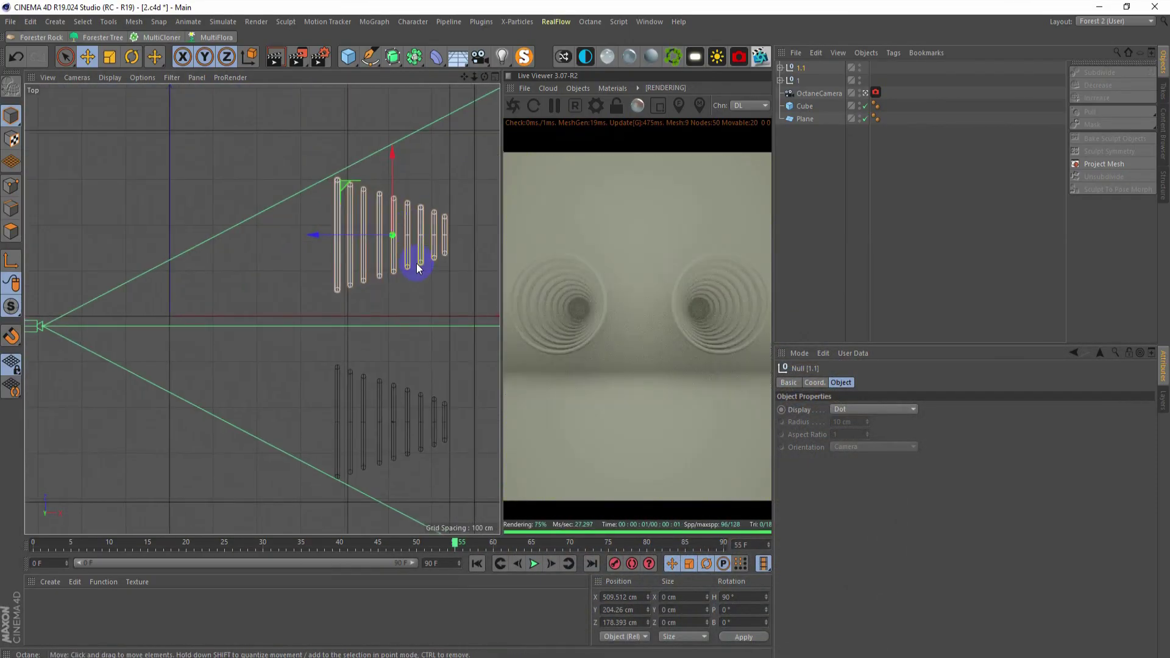
pyautogui.press('r')
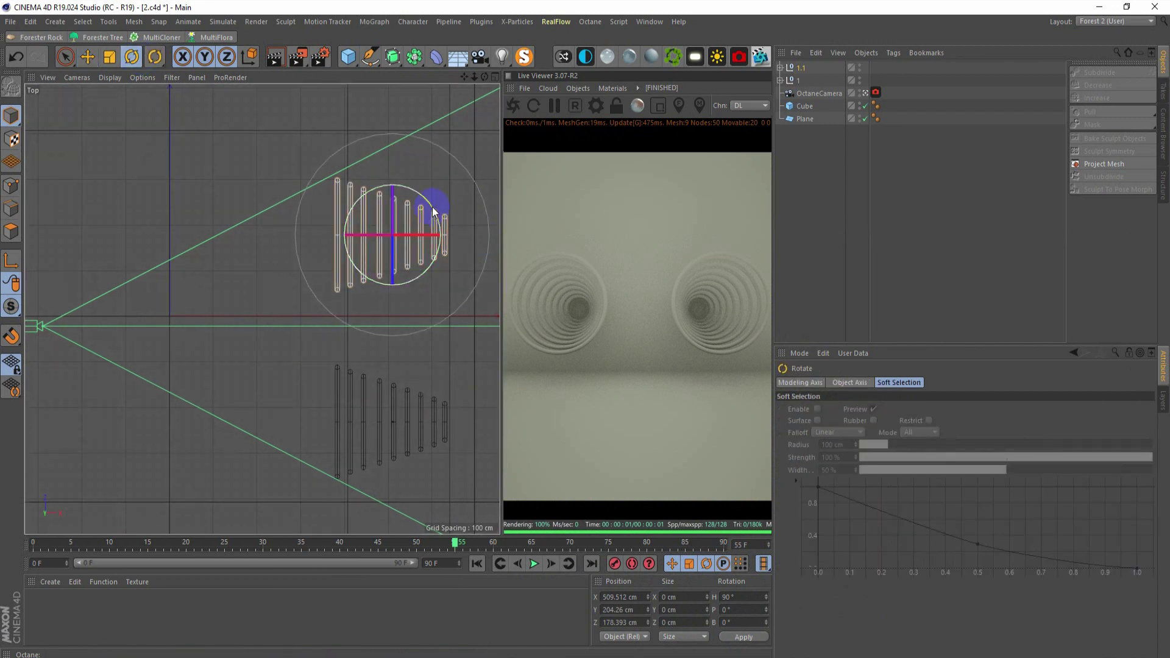
pyautogui.moveTo(433, 211); pyautogui.dragTo(444, 195)
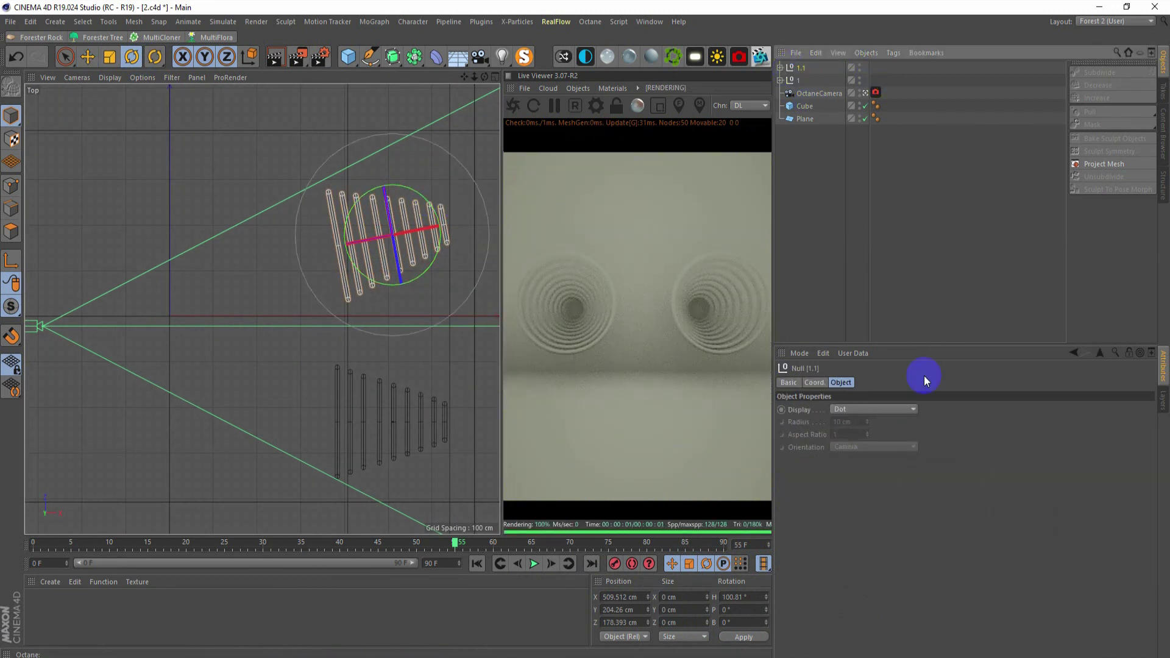
pyautogui.click(814, 382)
pyautogui.click(982, 410)
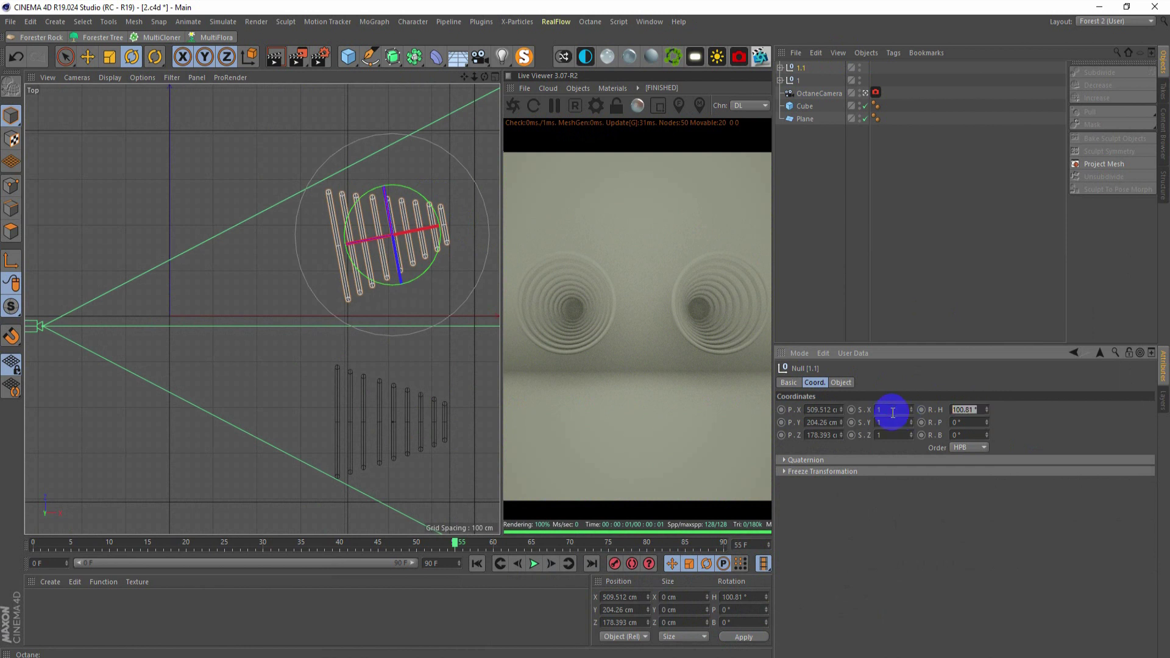
pyautogui.write('110')
pyautogui.press('Return')
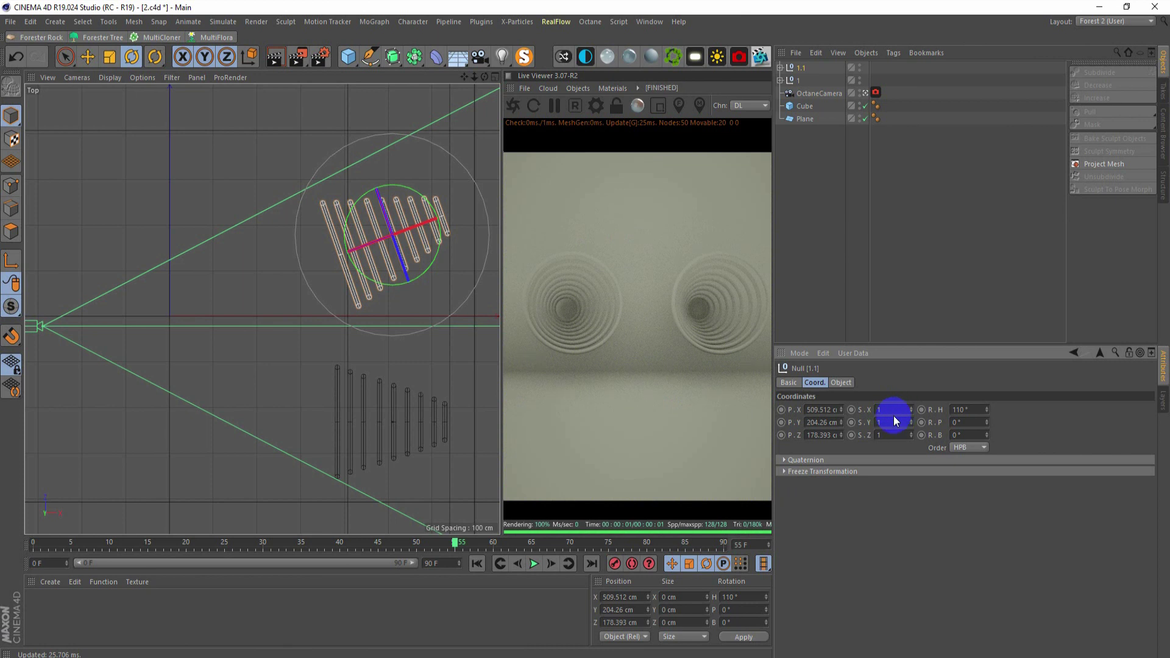
pyautogui.moveTo(987, 412); pyautogui.dragTo(987, 412)
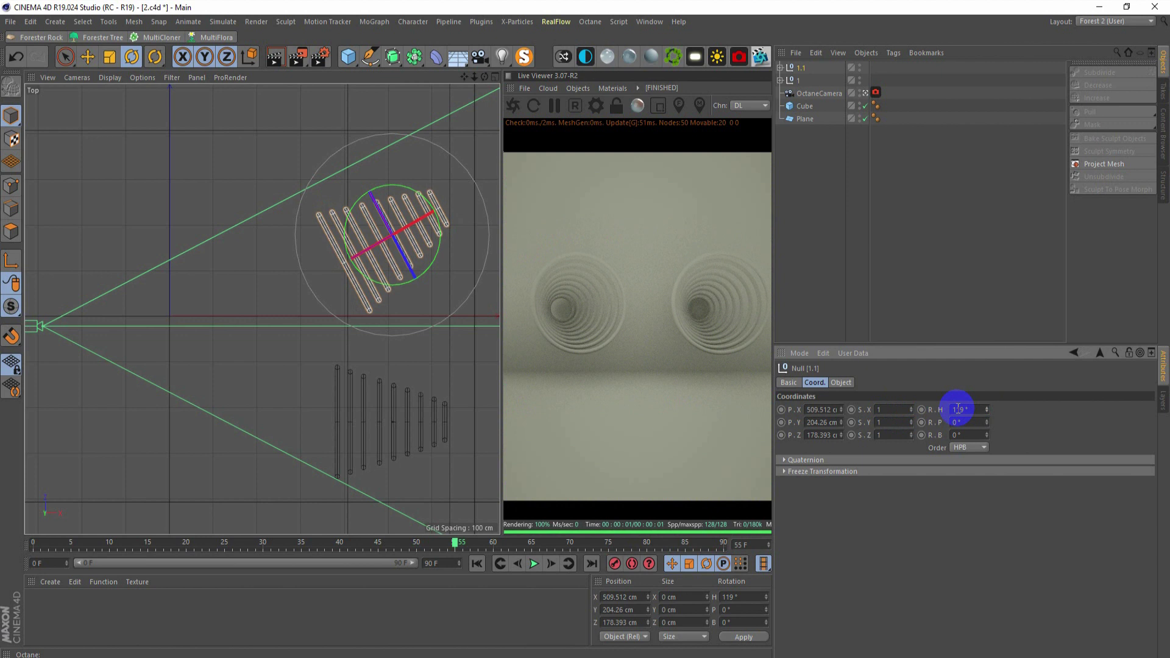
pyautogui.doubleClick(961, 412)
pyautogui.write('0')
pyautogui.press('Return')
# Step: Set the heading of the second tunnel, ring group '1', to 65°
pyautogui.click(386, 412)
pyautogui.click(796, 80)
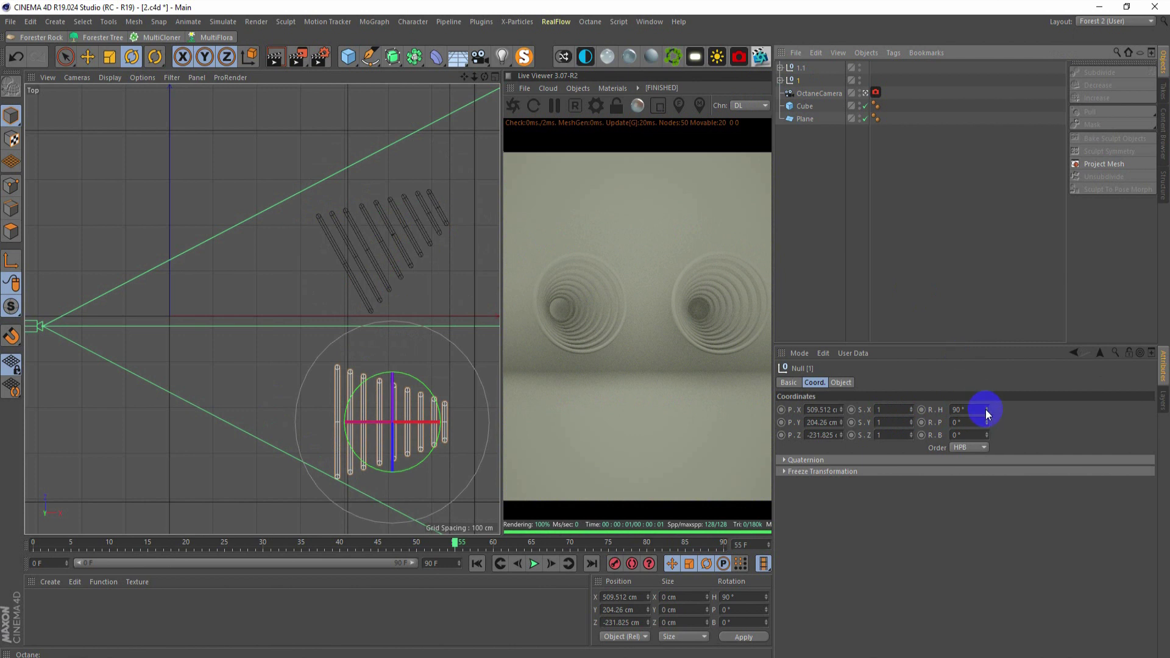
pyautogui.moveTo(987, 414); pyautogui.dragTo(985, 410)
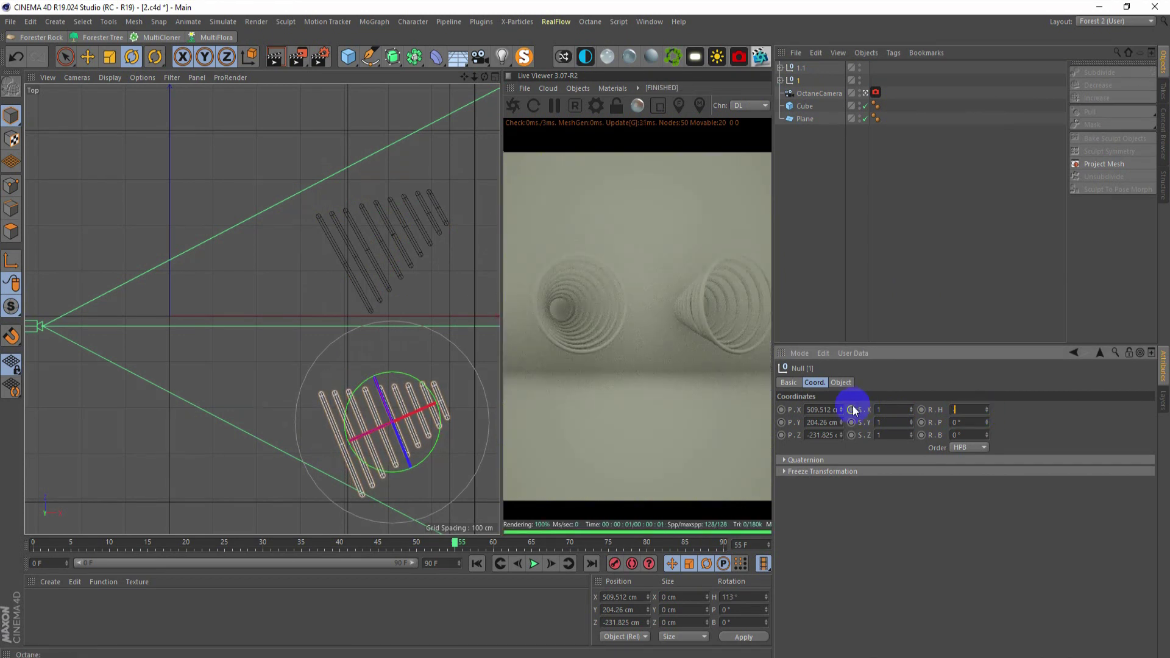
pyautogui.hotkey('ctrl', 'z')
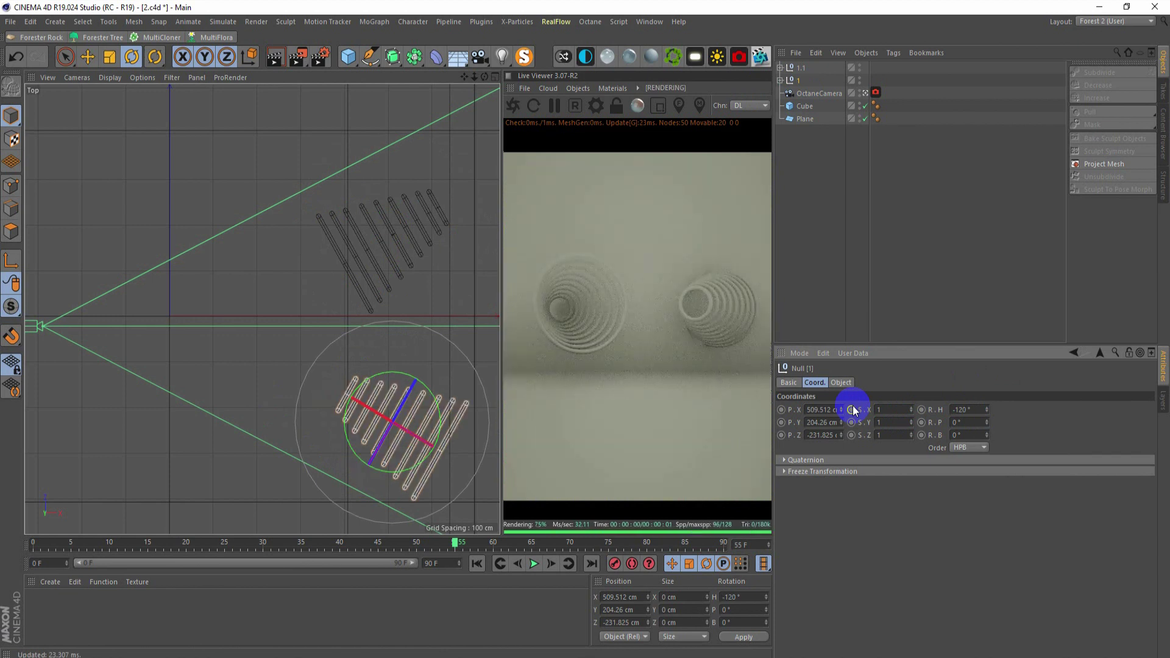
pyautogui.hotkey('ctrl', 'z')
pyautogui.moveTo(987, 410); pyautogui.dragTo(988, 412)
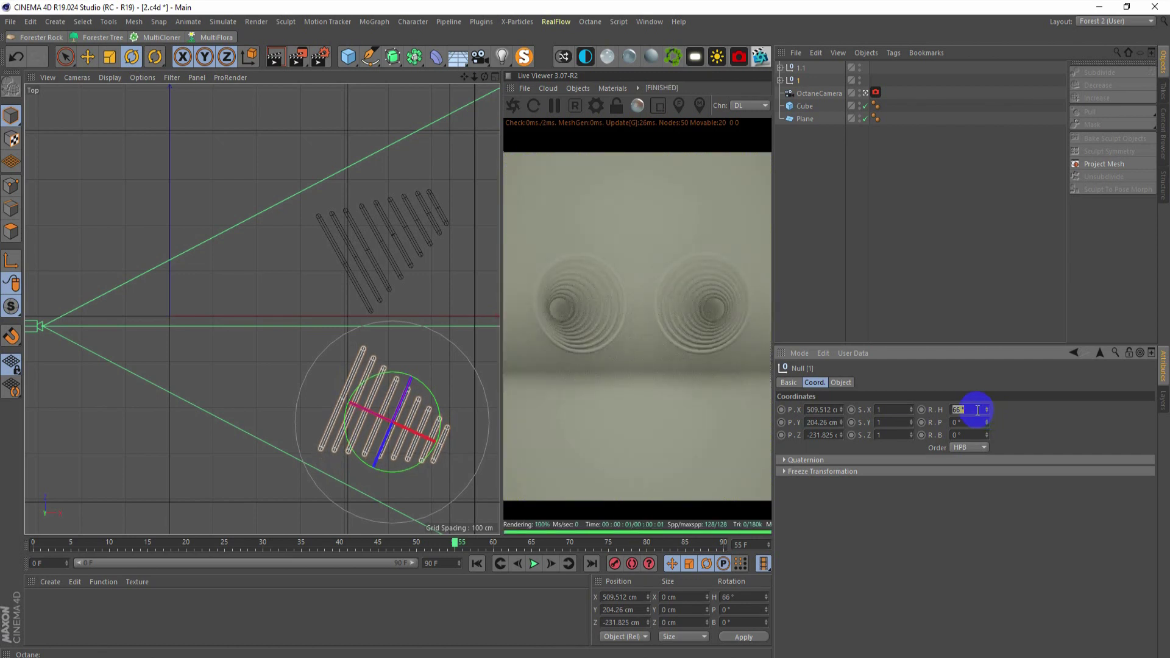
pyautogui.write('65')
pyautogui.press('Return')
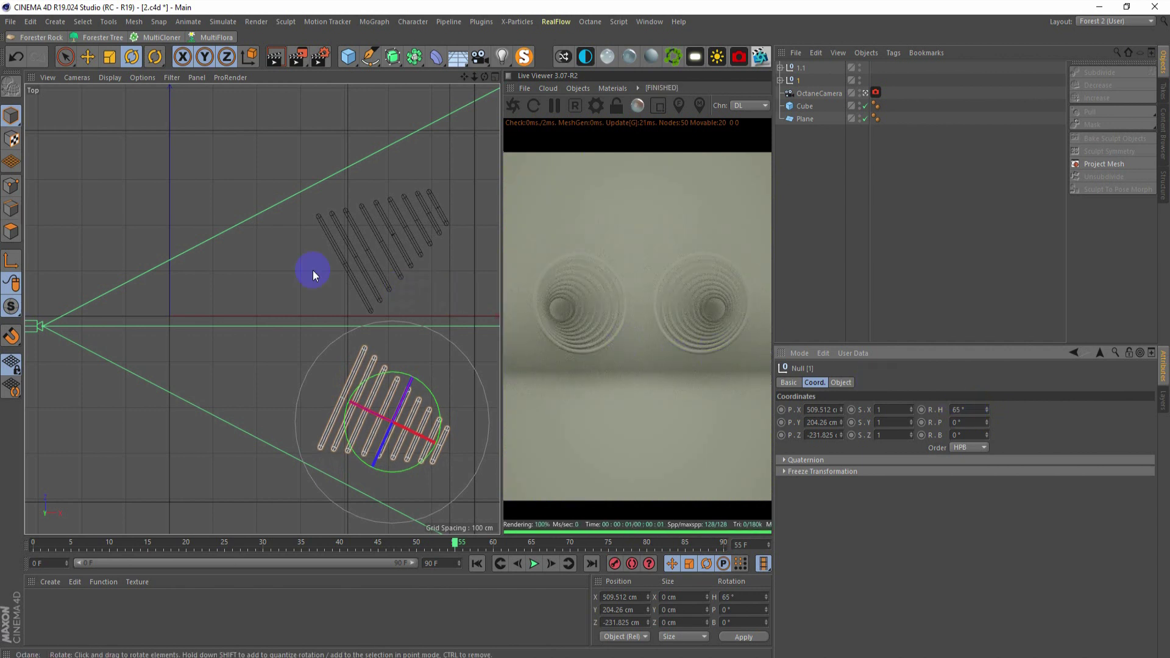
pyautogui.press('F1')
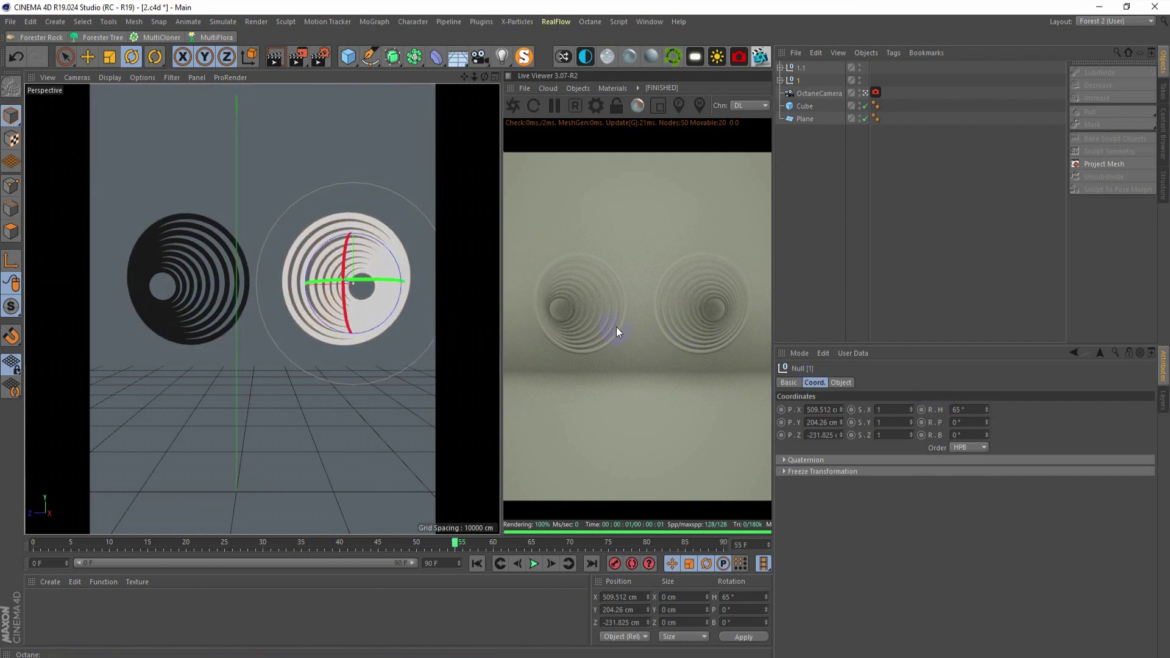
# Step: Set the heading of the first tunnel's group to 115°
pyautogui.click(802, 67)
pyautogui.click(967, 409)
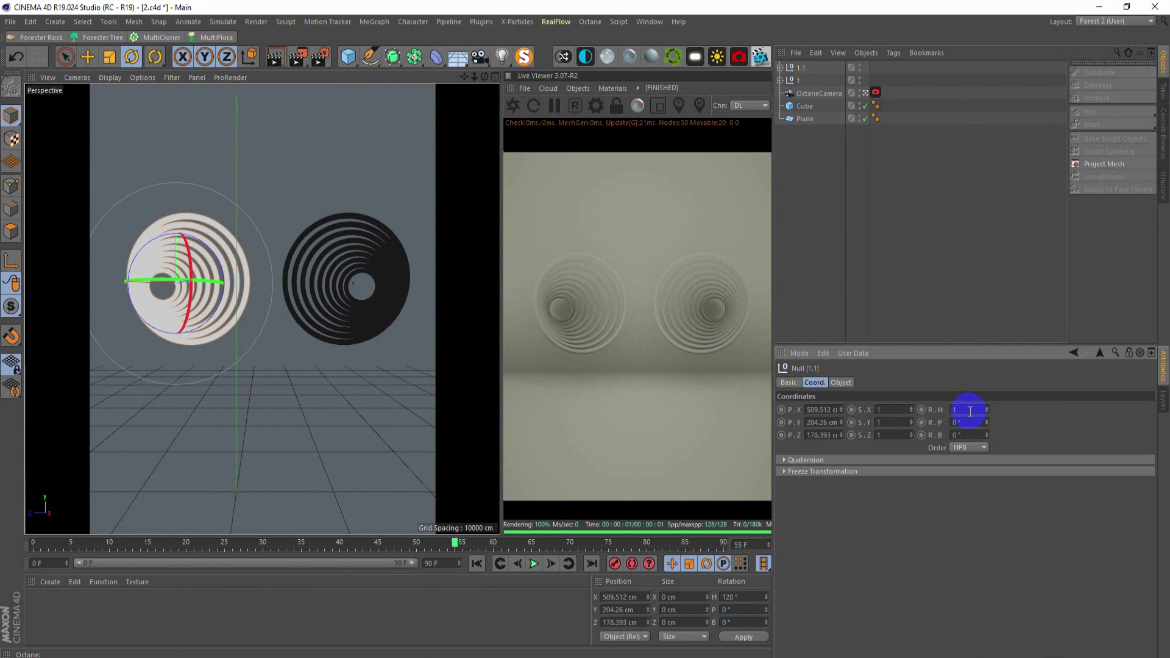
pyautogui.press('Return')
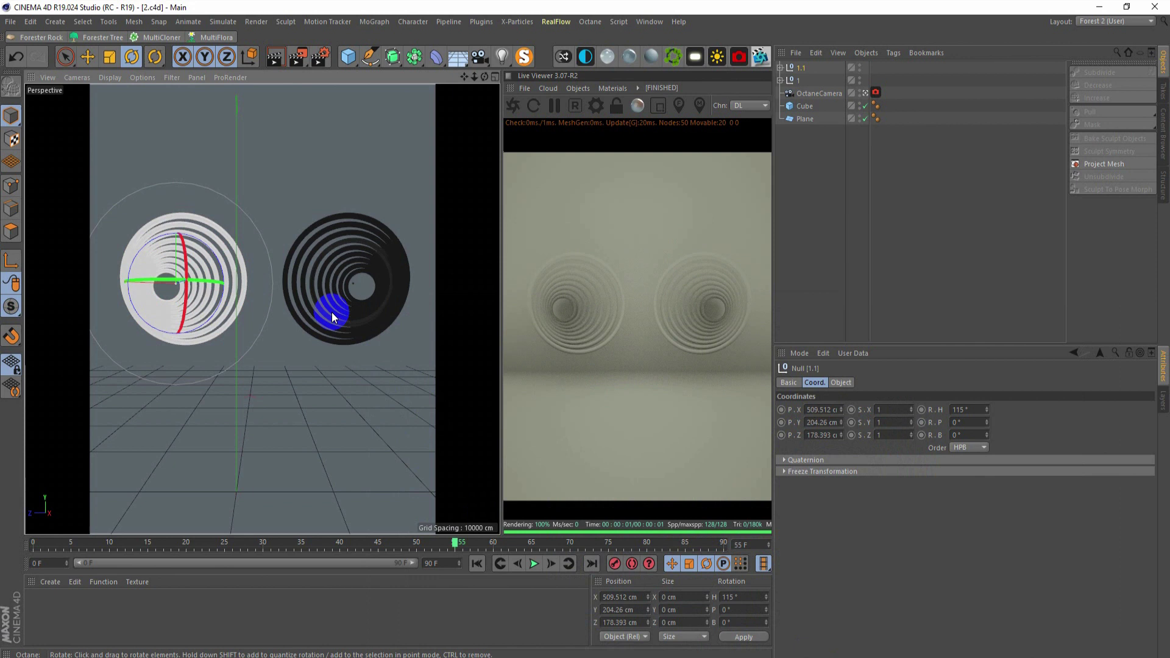
# Step: Nudge the Octane camera to X -218.969 cm and save the scene
pyautogui.click(820, 94)
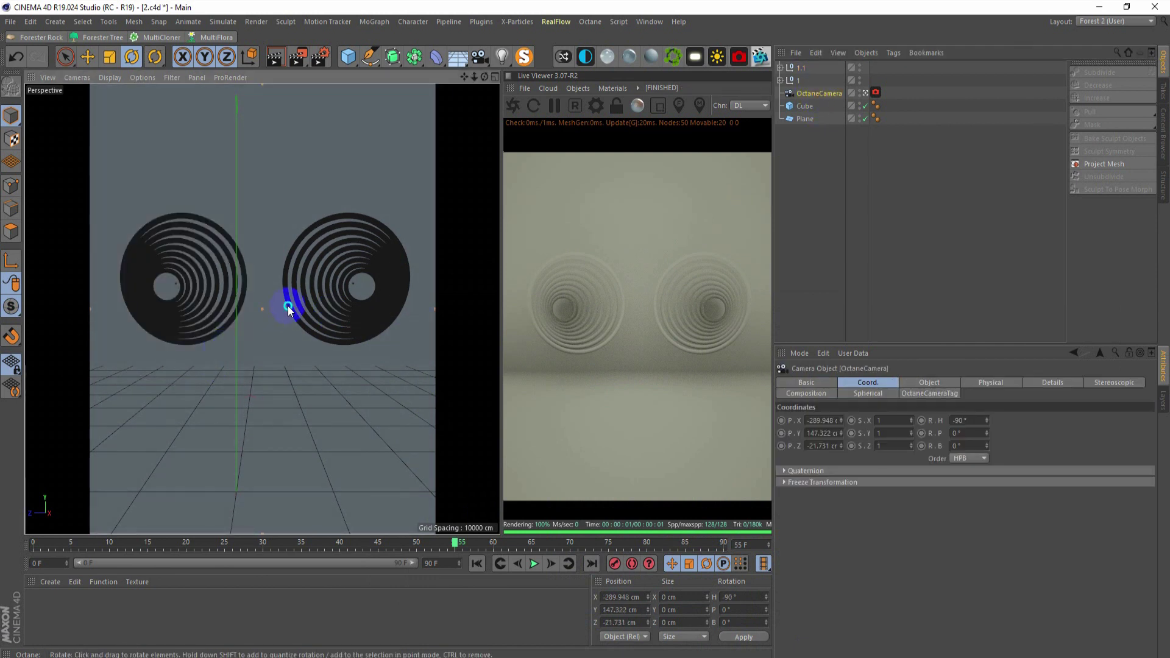
pyautogui.keyDown('alt'); pyautogui.moveTo(295, 311); pyautogui.dragTo(294, 311, button='middle'); pyautogui.keyUp('alt')
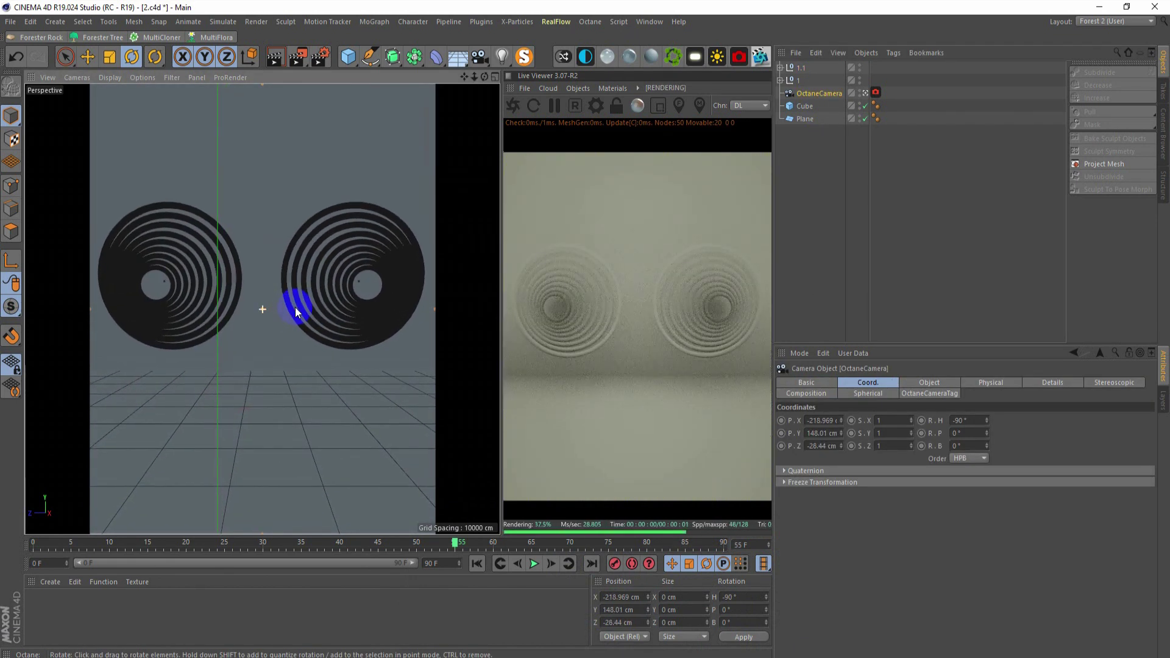
pyautogui.hotkey('ctrl', 's')
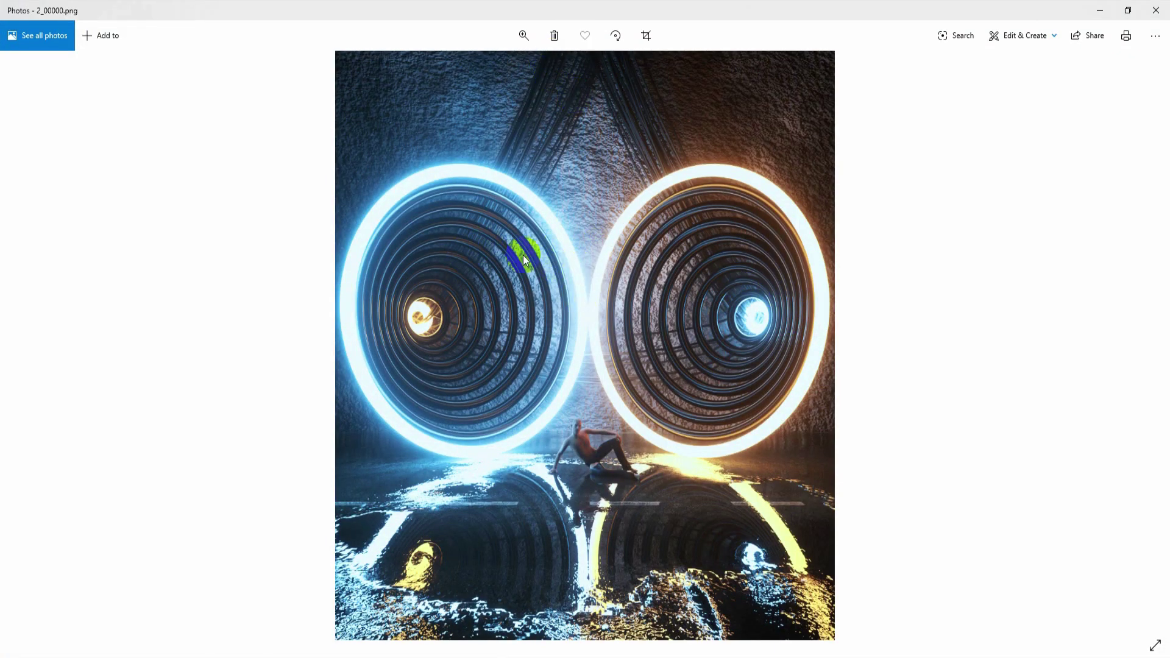
# Step: Minimise the Photos reference render and bring up Cinema 4D's Plugins menu
pyautogui.click(1100, 10)
pyautogui.click(545, 20)
pyautogui.moveTo(481, 21)
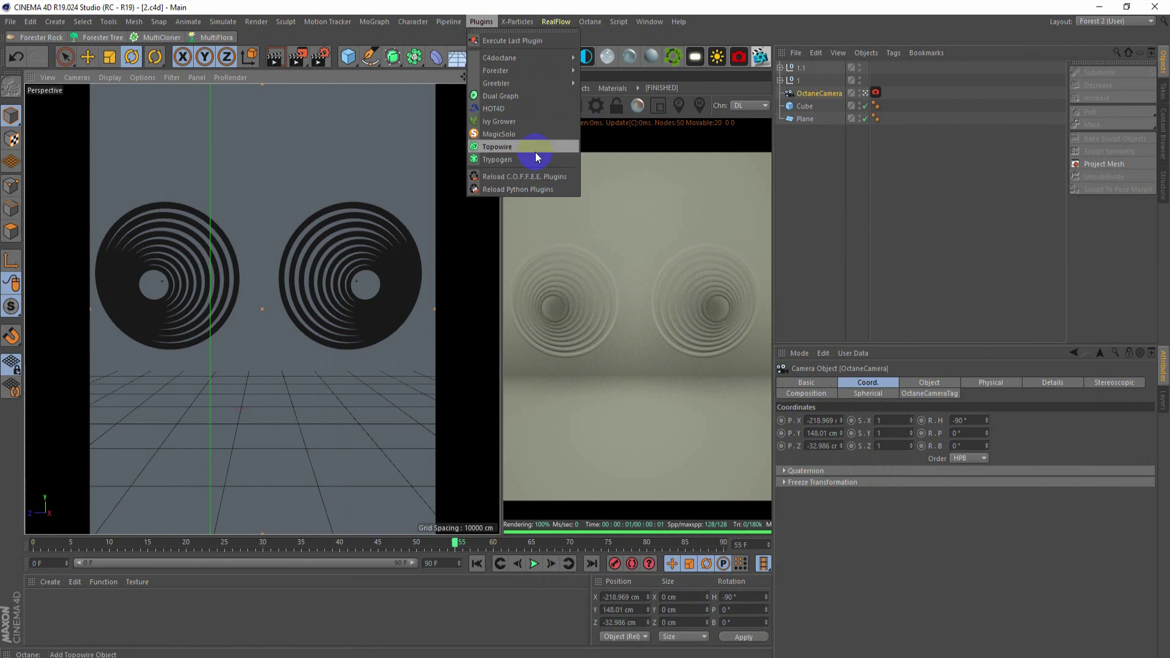
# Step: Add a sphere primitive and scale it down in the Top view
pyautogui.click(381, 9)
pyautogui.moveTo(347, 56)
pyautogui.mouseDown()
pyautogui.moveTo(498, 109)
pyautogui.moveTo(571, 98)
pyautogui.mouseUp()
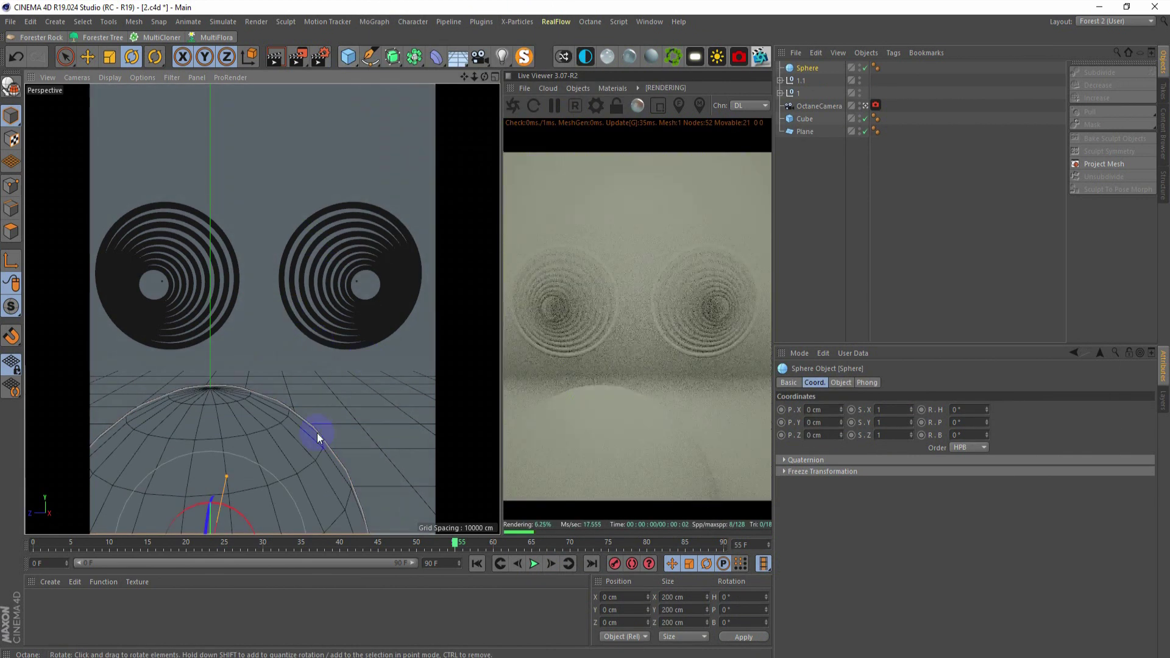
pyautogui.middleClick(316, 433)
pyautogui.middleClick(379, 246)
pyautogui.press('t')
pyautogui.moveTo(256, 332)
pyautogui.mouseDown()
pyautogui.moveTo(106, 430)
pyautogui.moveTo(410, 293)
pyautogui.moveTo(378, 269)
pyautogui.moveTo(362, 308)
pyautogui.moveTo(312, 339)
pyautogui.mouseUp()
# Step: Move the sphere toward the tunnels, raised to Y 198.794 cm
pyautogui.press('e')
pyautogui.moveTo(229, 316); pyautogui.dragTo(500, 296)
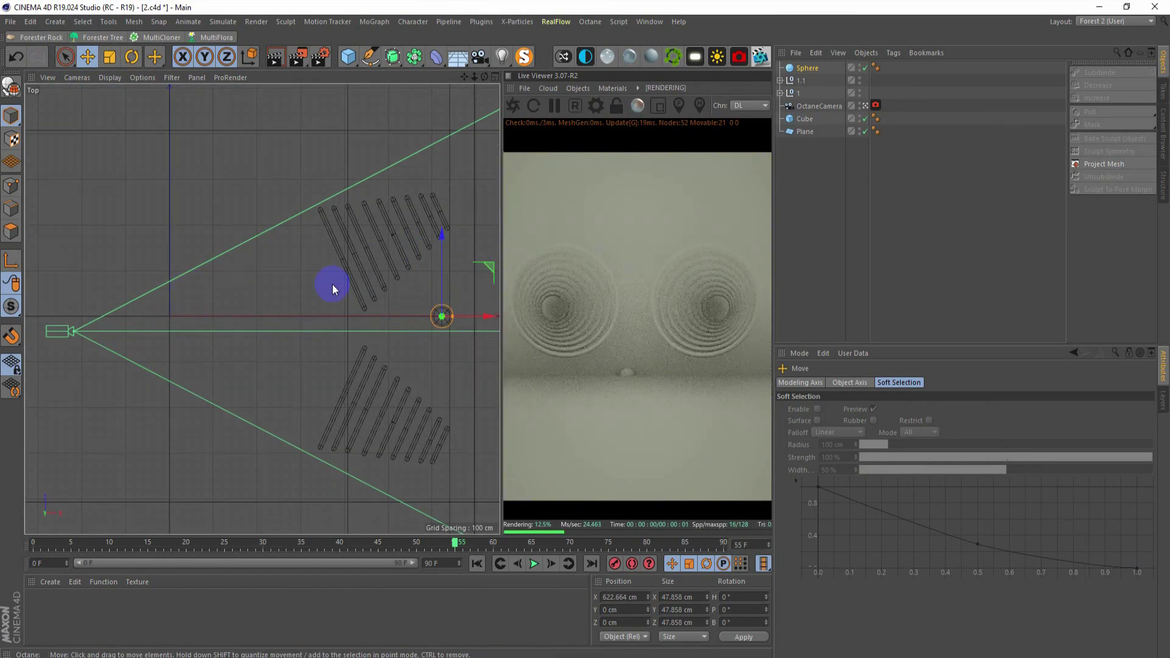
pyautogui.scroll(2, 469, 324)
pyautogui.keyDown('alt'); pyautogui.moveTo(491, 321); pyautogui.dragTo(431, 347, button='middle'); pyautogui.keyUp('alt')
pyautogui.moveTo(391, 293); pyautogui.dragTo(410, 130)
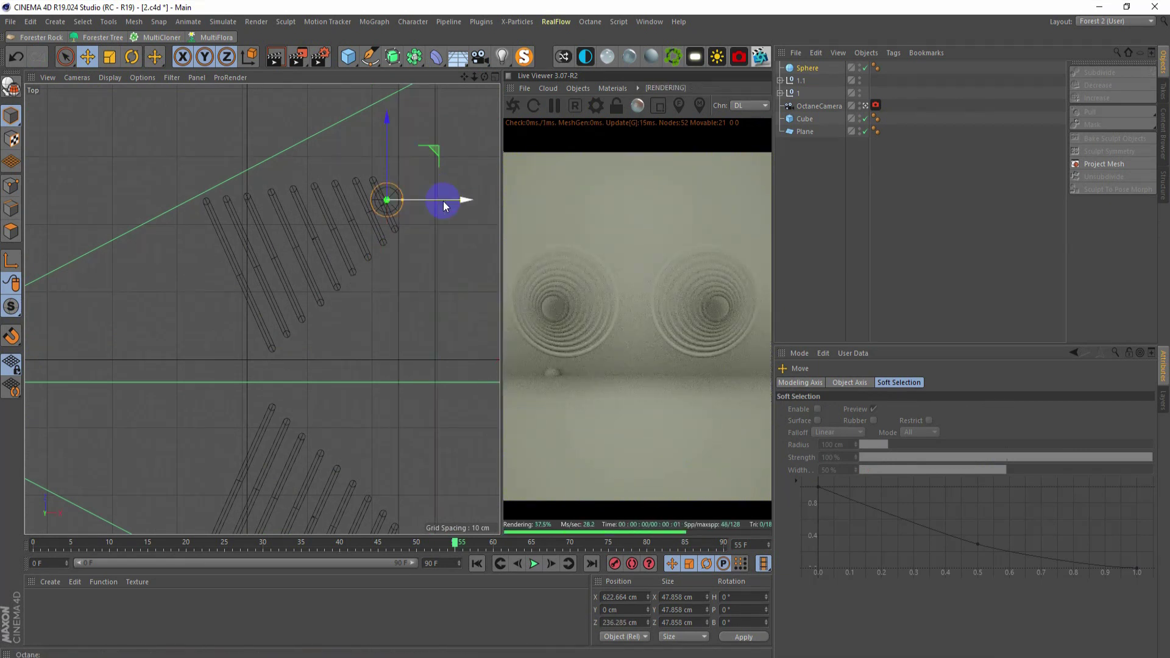
pyautogui.middleClick(396, 323)
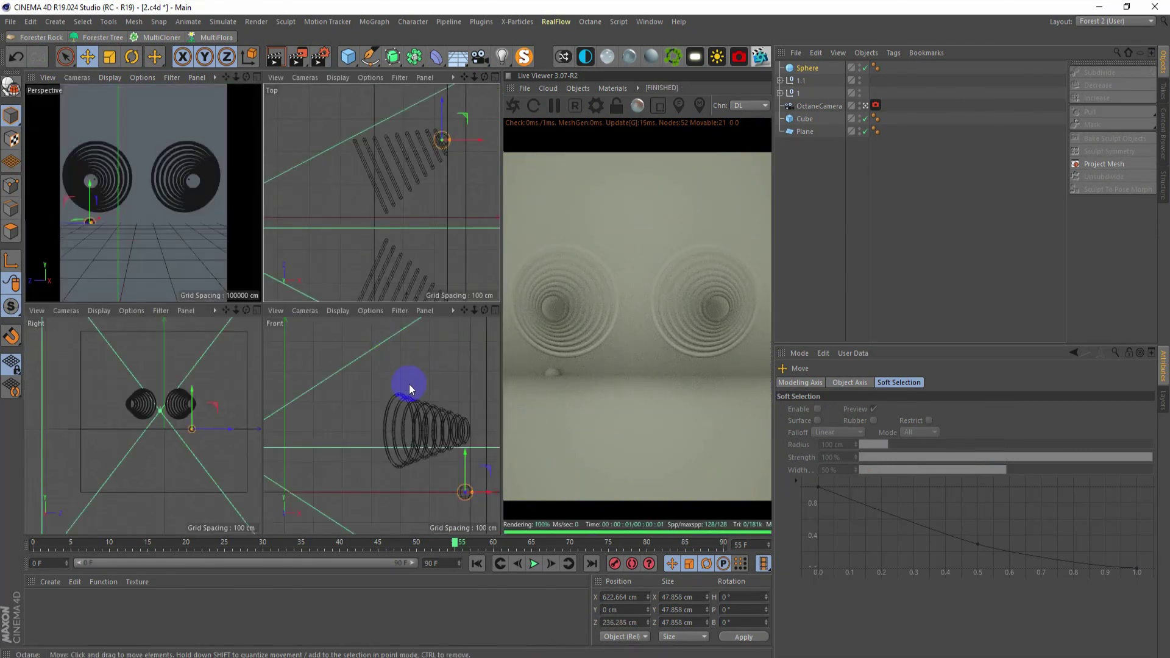
pyautogui.middleClick(384, 454)
pyautogui.moveTo(436, 368); pyautogui.dragTo(445, 255)
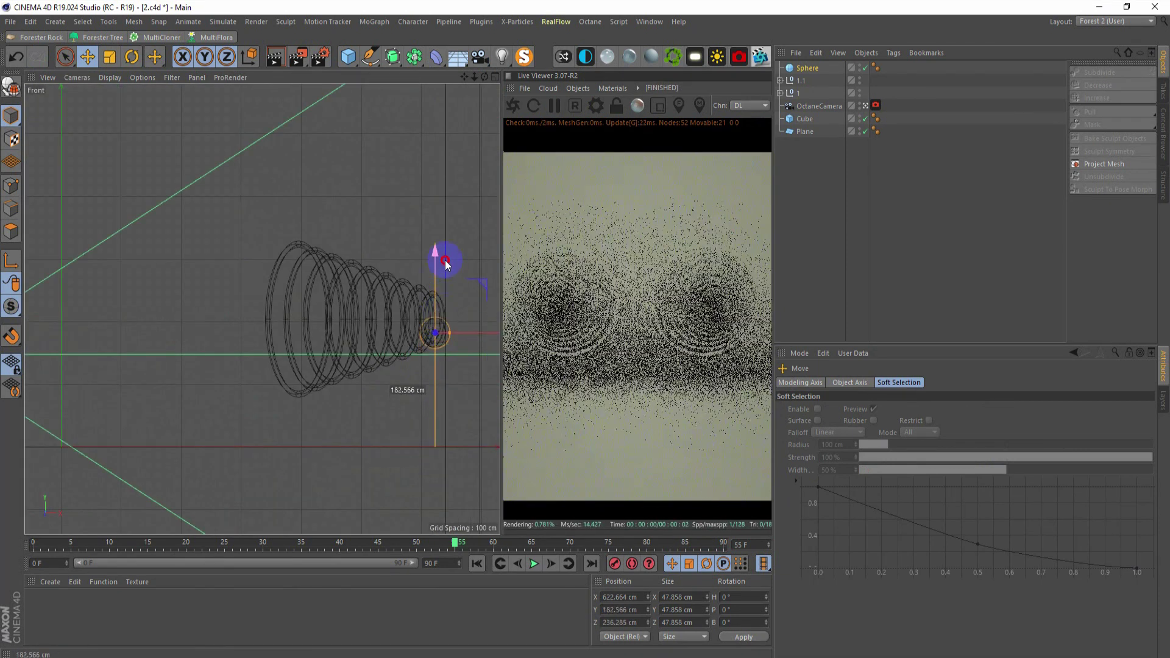
pyautogui.middleClick(445, 255)
pyautogui.middleClick(206, 415)
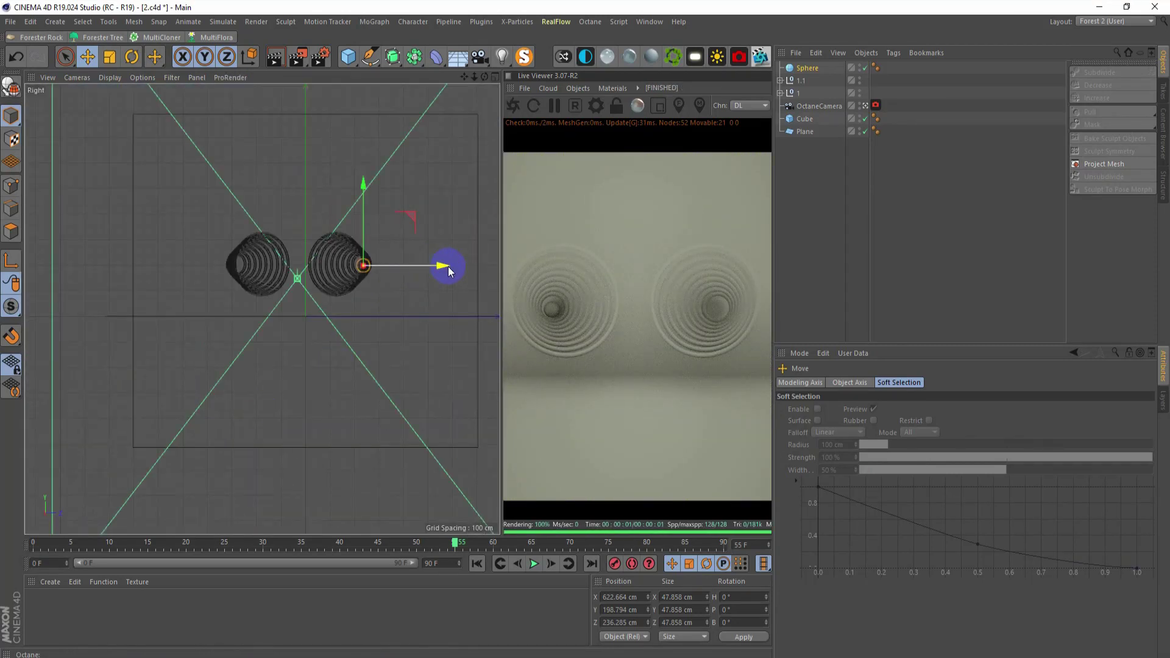
pyautogui.moveTo(449, 271)
pyautogui.mouseDown()
pyautogui.moveTo(312, 276)
pyautogui.moveTo(321, 280)
pyautogui.mouseUp()
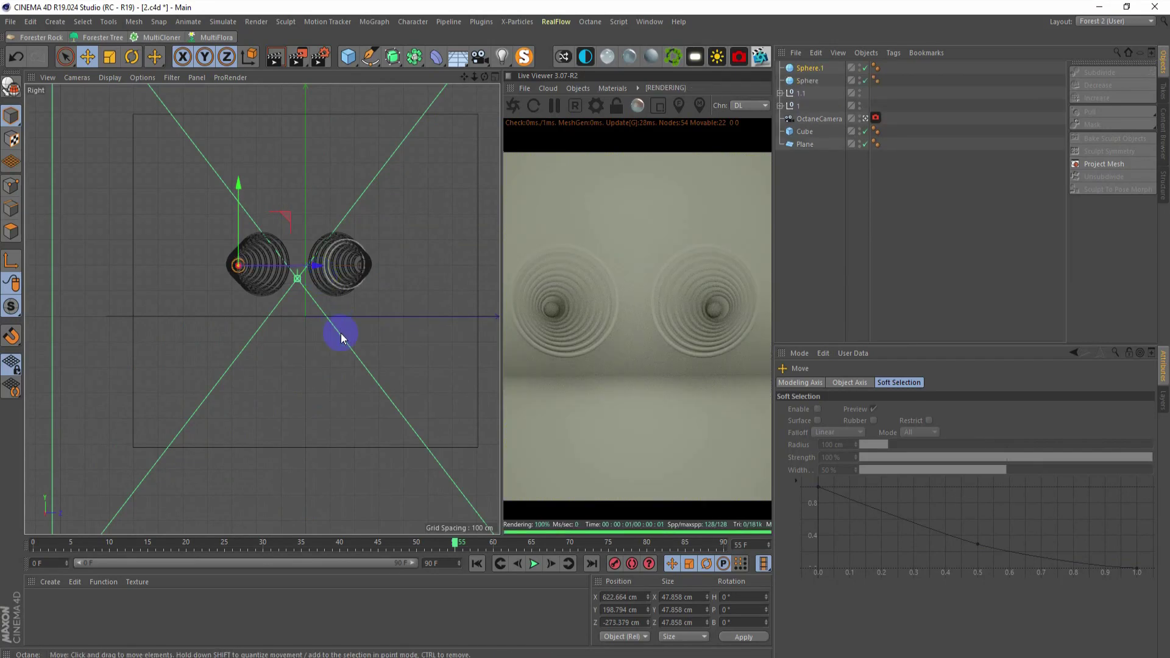
# Step: Make two higher sphere copies, one centred between the tunnels at about 760 cm, and save
pyautogui.moveTo(310, 309)
pyautogui.keyDown('alt'); pyautogui.mouseDown(button='middle')
pyautogui.moveTo(295, 343)
pyautogui.moveTo(277, 337)
pyautogui.mouseUp(button='middle'); pyautogui.keyUp('alt')
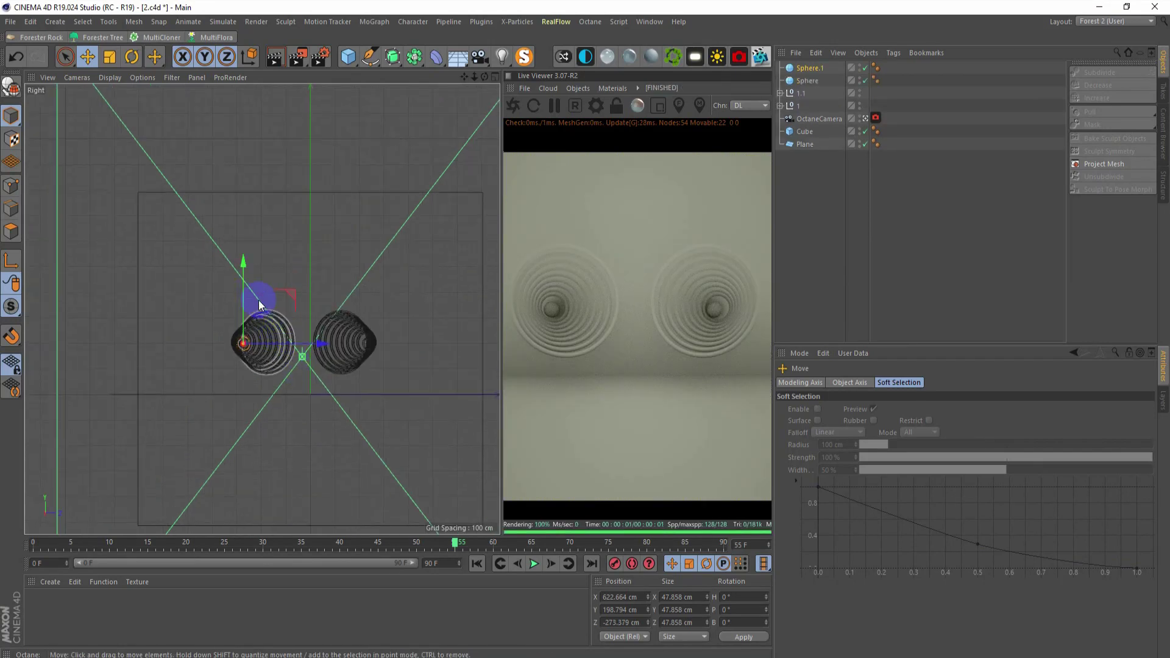
pyautogui.moveTo(243, 287)
pyautogui.mouseDown()
pyautogui.moveTo(266, 112)
pyautogui.moveTo(287, 162)
pyautogui.mouseUp()
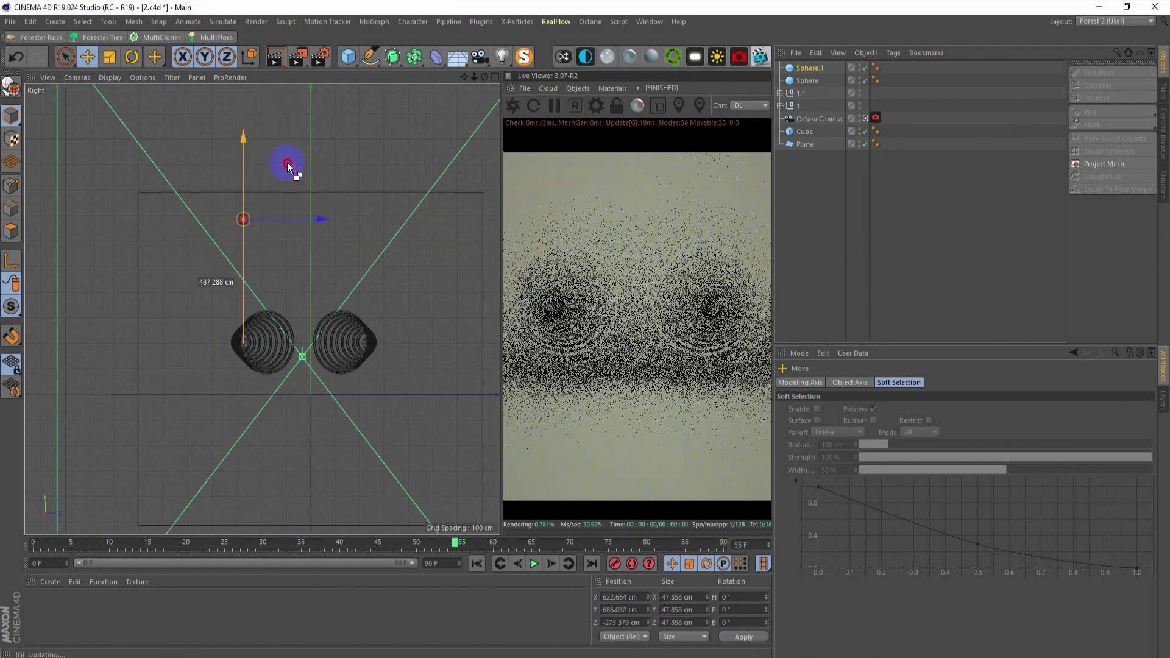
pyautogui.keyDown('ctrl'); pyautogui.moveTo(323, 220); pyautogui.dragTo(385, 220); pyautogui.keyUp('ctrl')
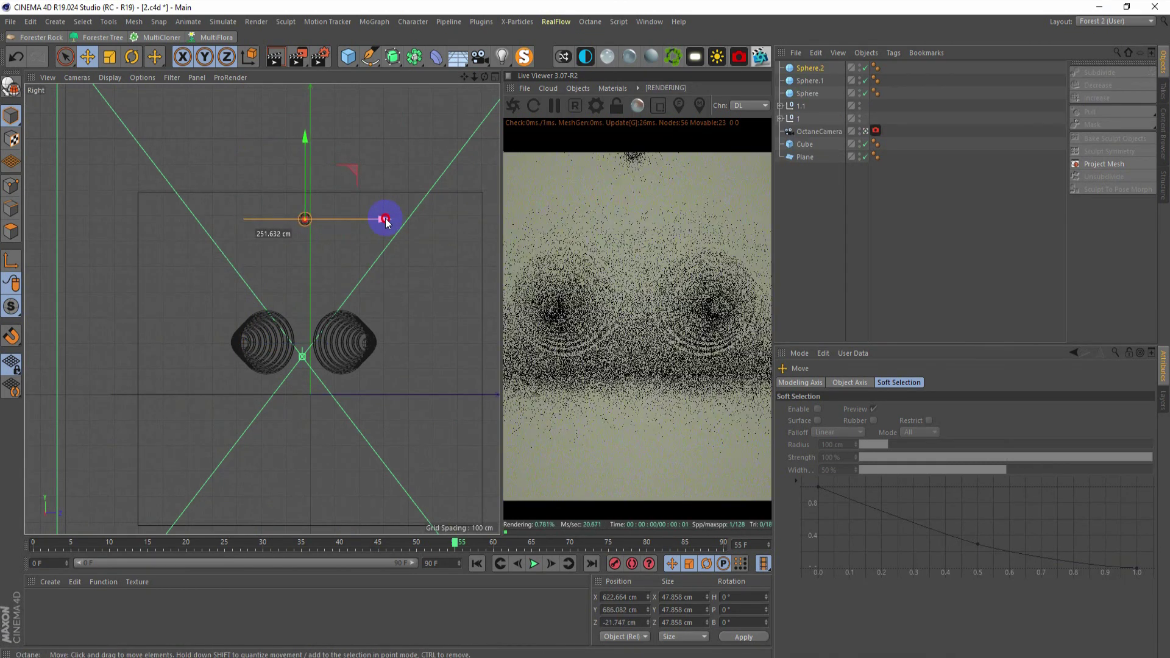
pyautogui.moveTo(315, 153); pyautogui.dragTo(309, 127)
pyautogui.hotkey('ctrl', 's')
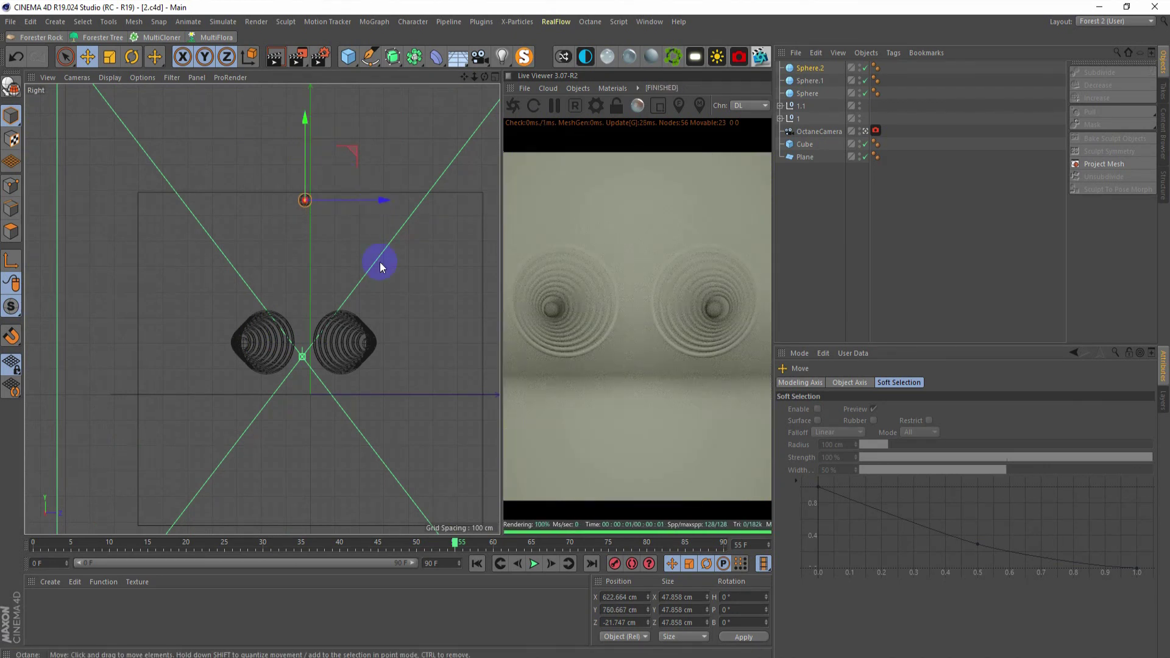
pyautogui.middleClick(379, 262)
pyautogui.middleClick(172, 167)
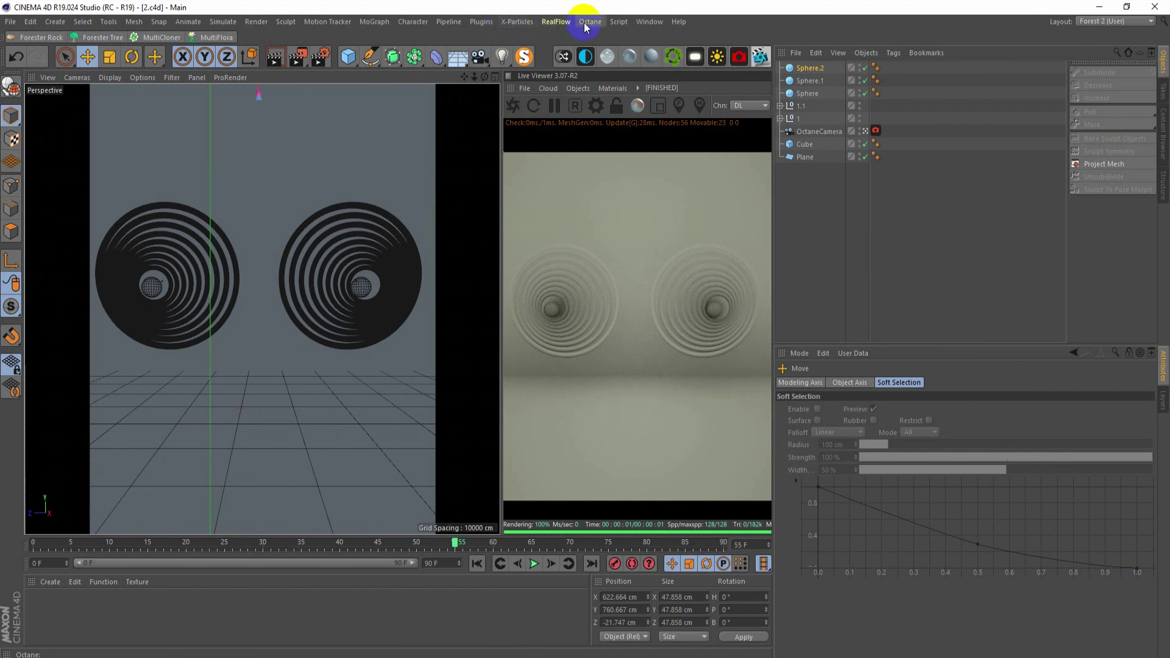
# Step: Add a Topowire object and parent Sphere, Sphere.1 and Sphere.2 under it
pyautogui.click(481, 22)
pyautogui.click(502, 150)
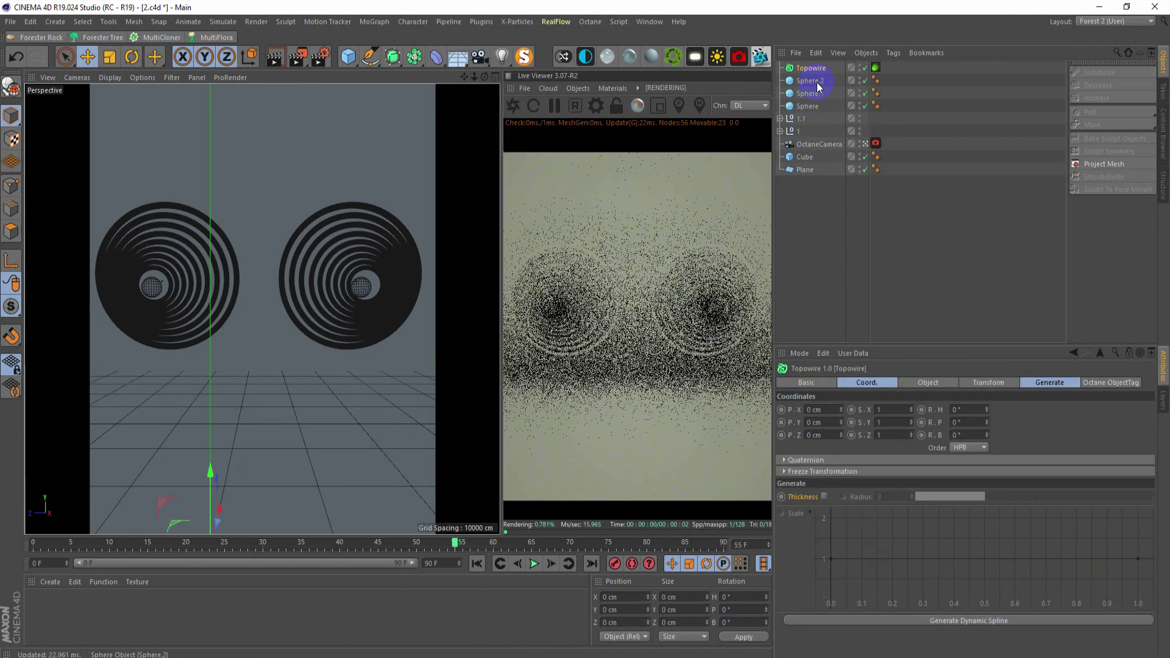
pyautogui.click(810, 82)
pyautogui.keyDown('ctrl'); pyautogui.click(811, 104); pyautogui.keyUp('ctrl')
pyautogui.keyDown('ctrl'); pyautogui.click(809, 92); pyautogui.keyUp('ctrl')
pyautogui.moveTo(810, 81); pyautogui.dragTo(812, 68)
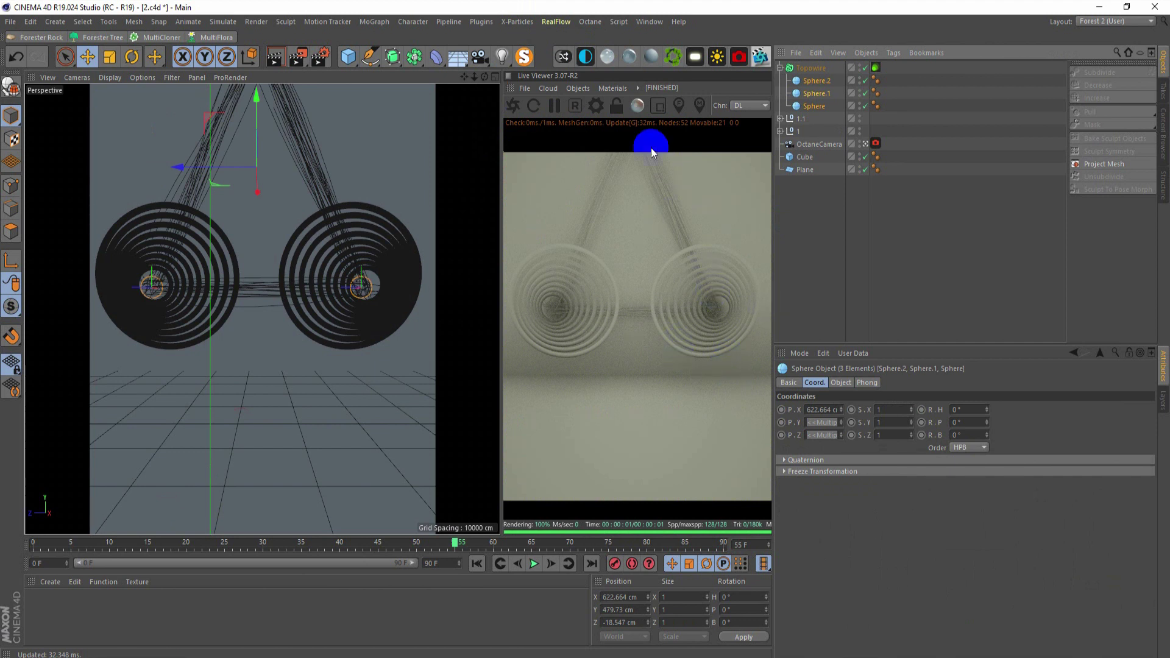
pyautogui.click(721, 309)
# Step: Set the Topowire Points Count to 50 and Curvature to -79
pyautogui.click(810, 69)
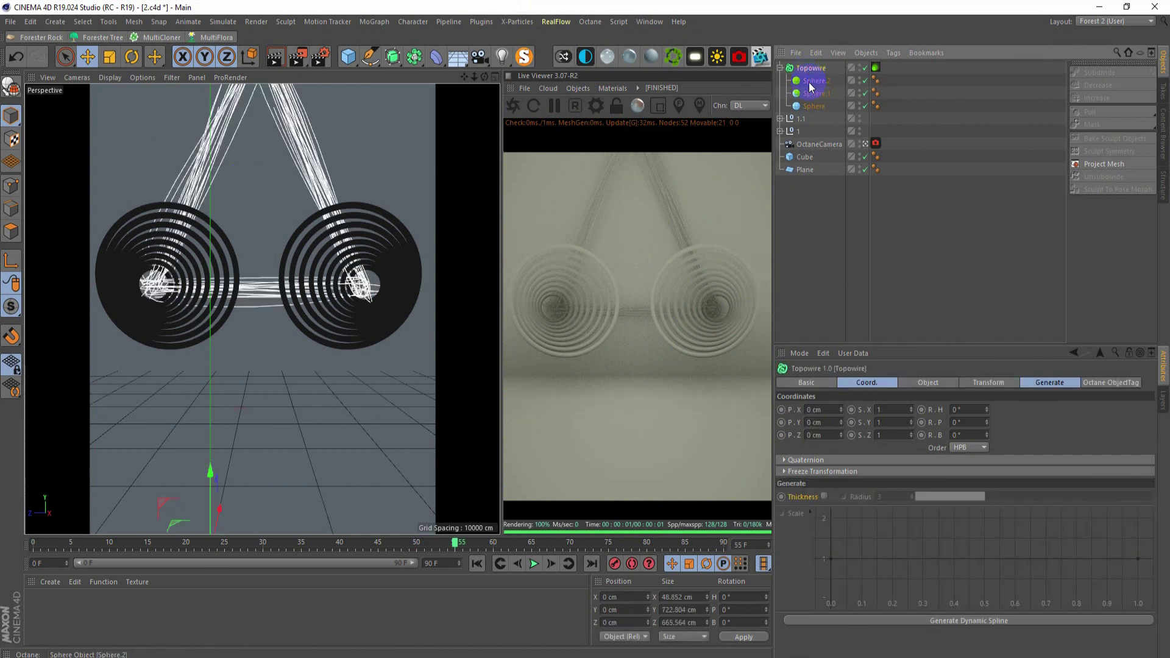
pyautogui.click(915, 384)
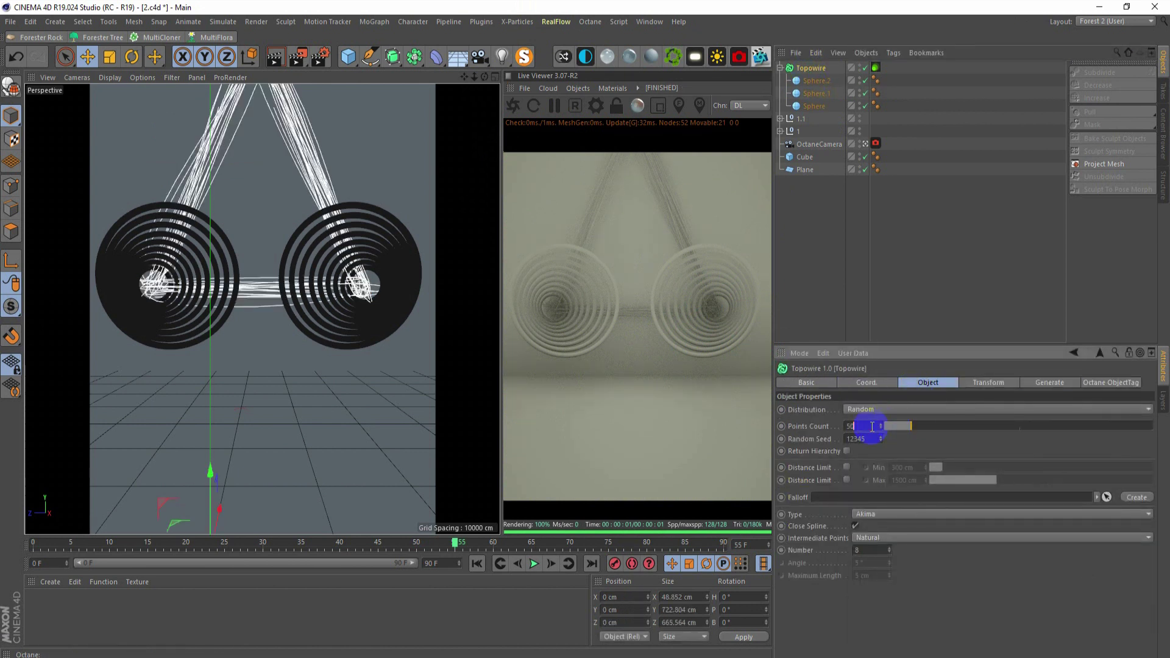
pyautogui.press('Return')
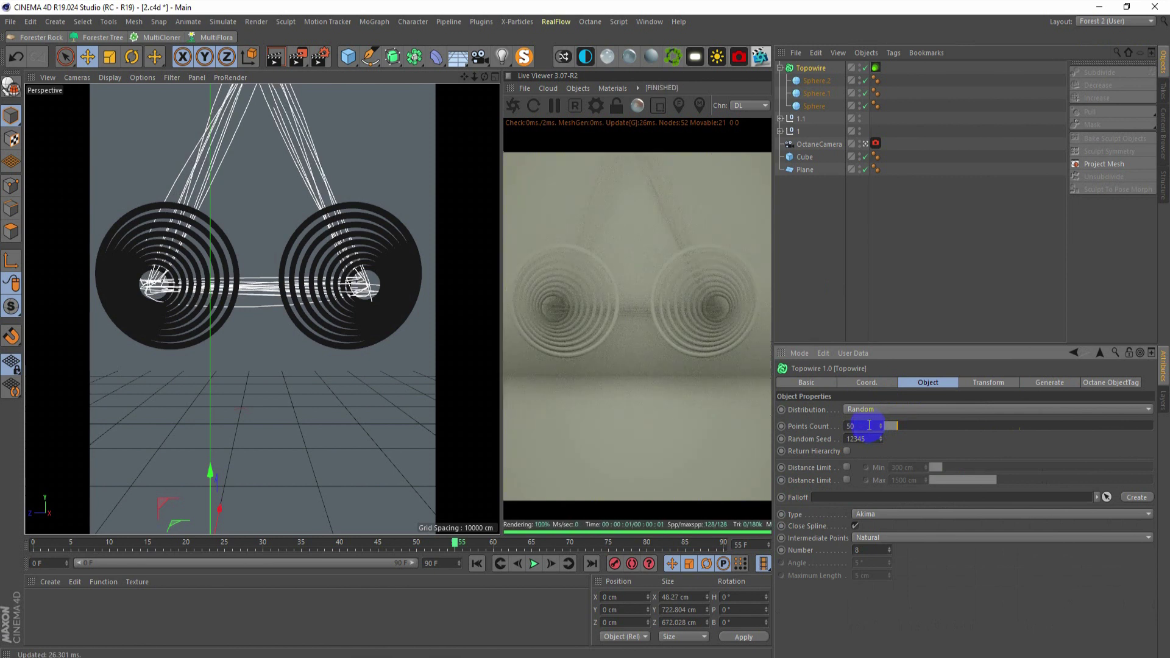
pyautogui.click(995, 383)
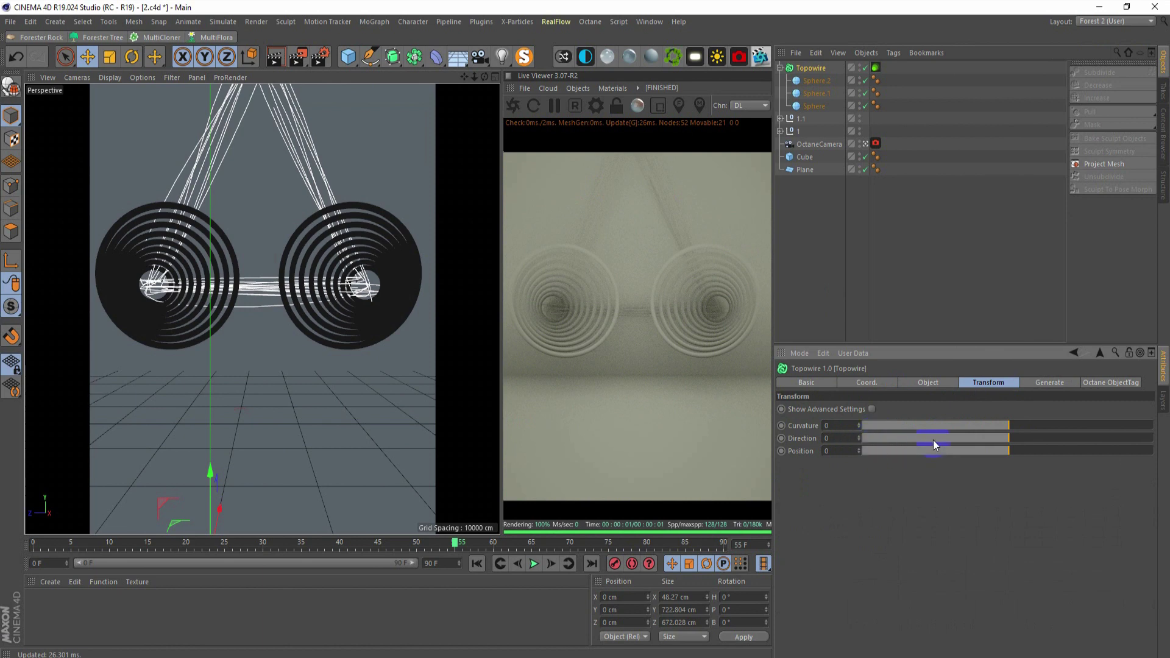
pyautogui.moveTo(1007, 426); pyautogui.dragTo(985, 426)
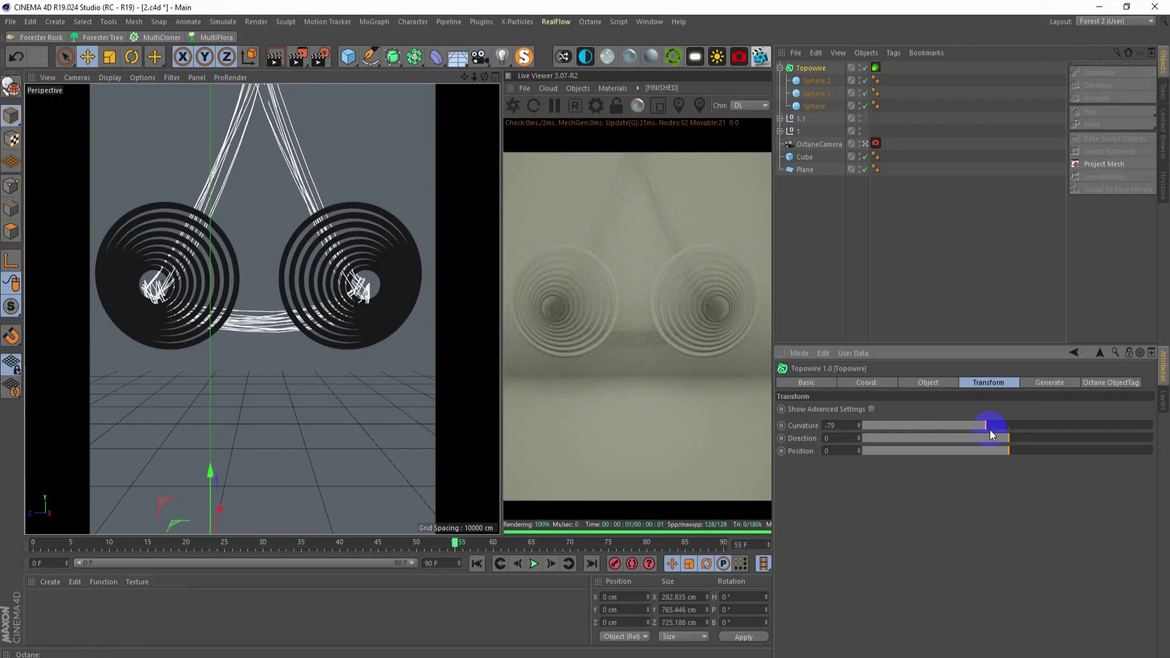
pyautogui.click(1033, 384)
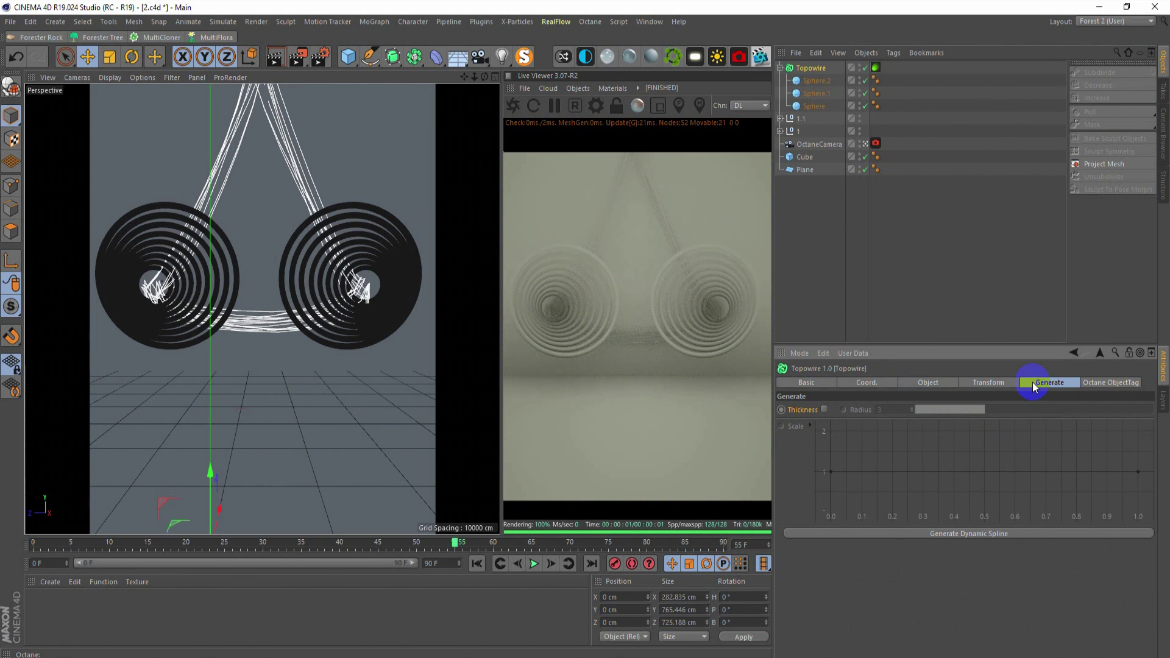
# Step: Enable Topowire Thickness with Radius 2, then toggle the Topowire off and on to compare
pyautogui.click(824, 409)
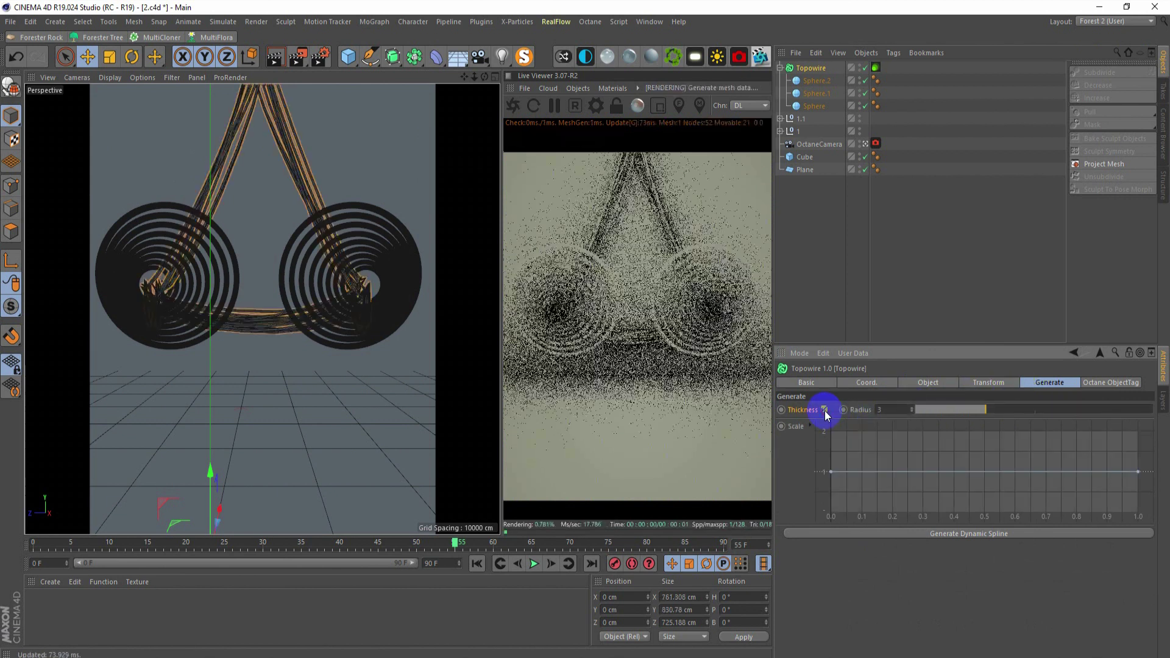
pyautogui.click(890, 406)
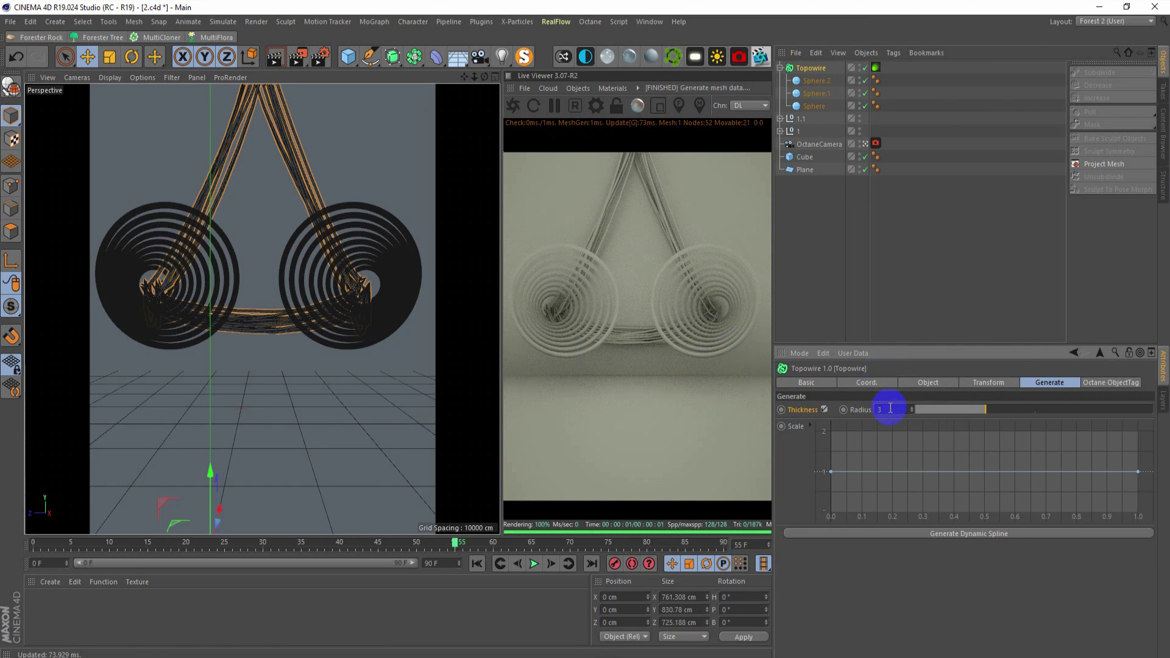
pyautogui.write('2')
pyautogui.press('Return')
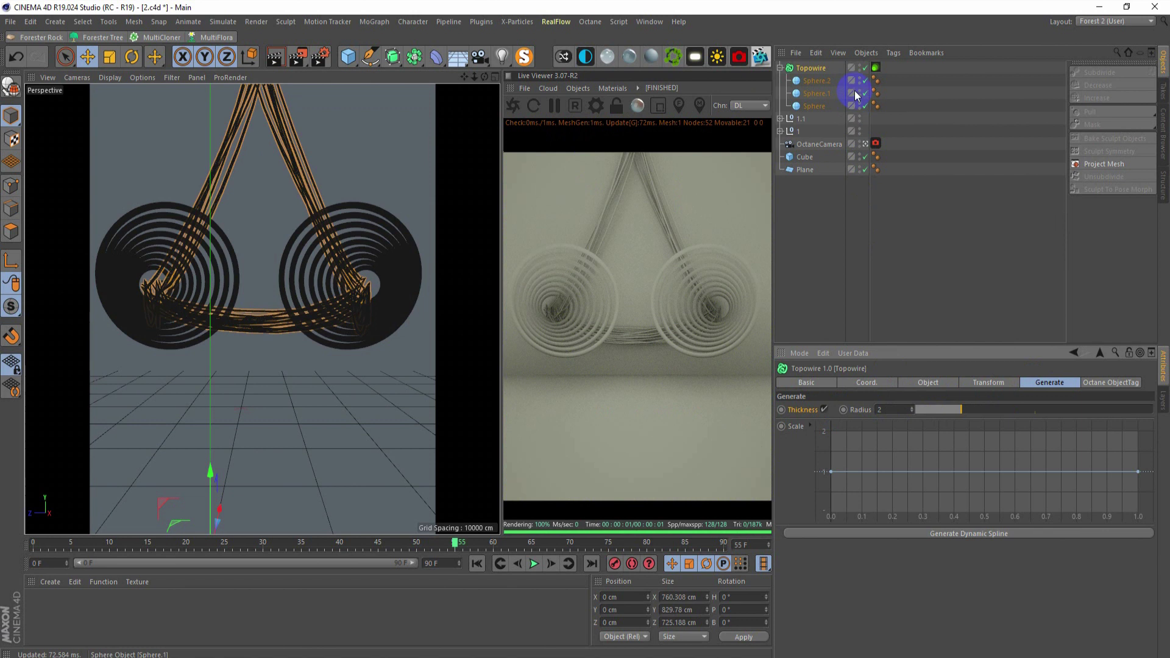
pyautogui.click(865, 68)
pyautogui.click(865, 69)
pyautogui.click(865, 69)
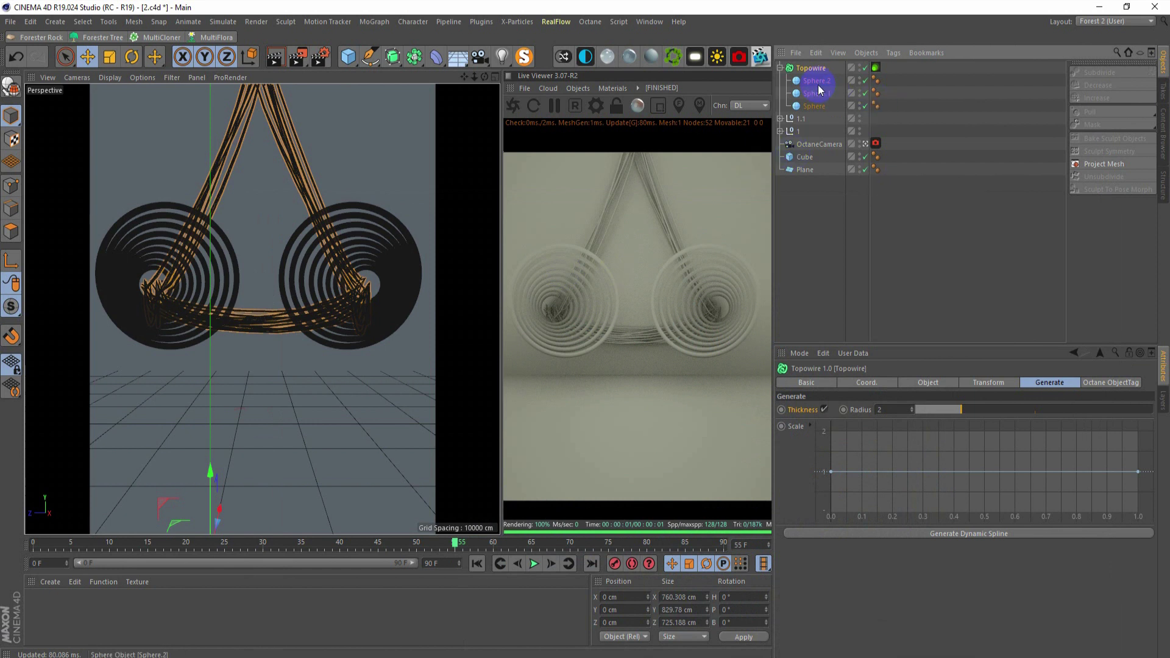
# Step: Set the Topowire spline Type to B-Spline with Adaptive intermediate points
pyautogui.click(985, 384)
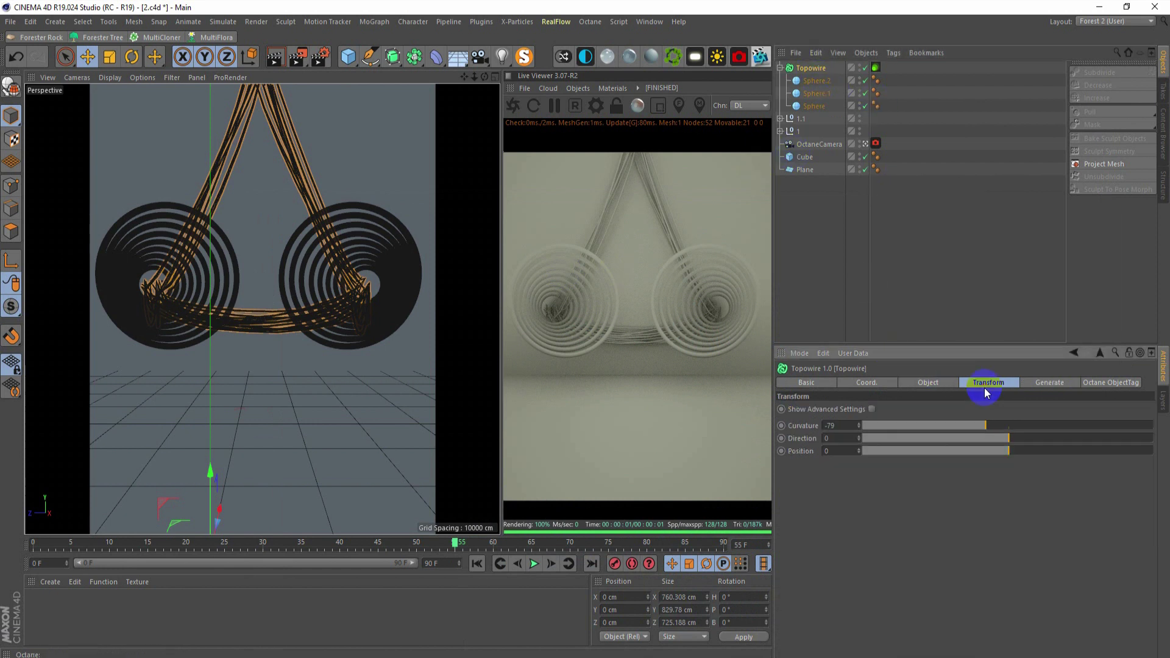
pyautogui.click(946, 387)
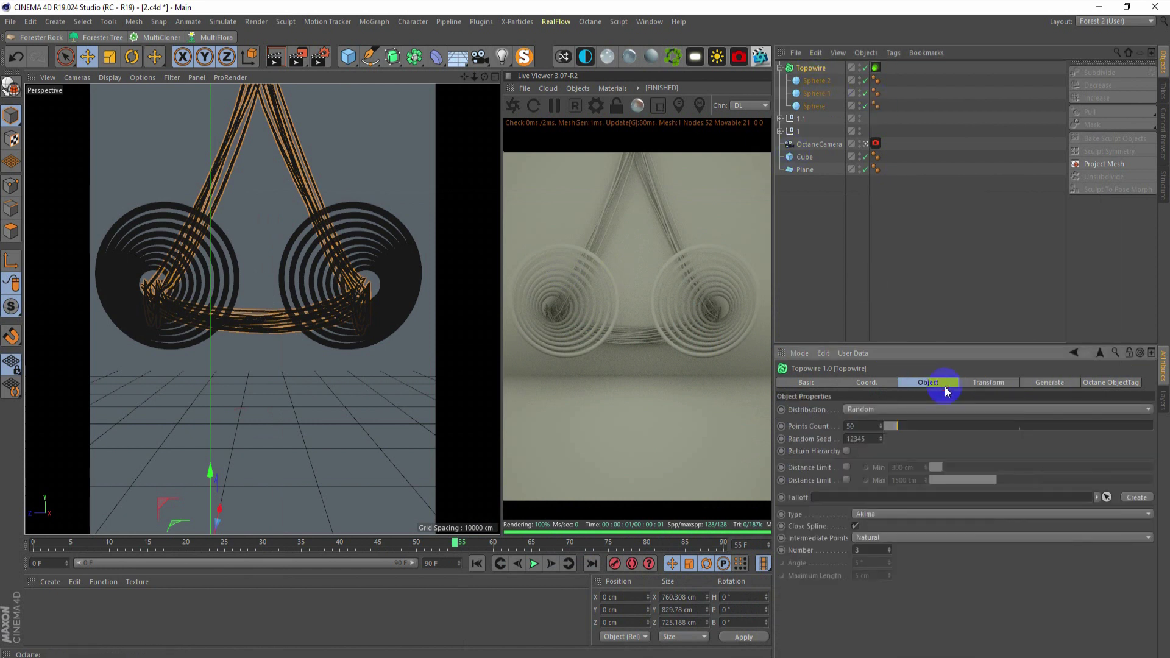
pyautogui.click(892, 515)
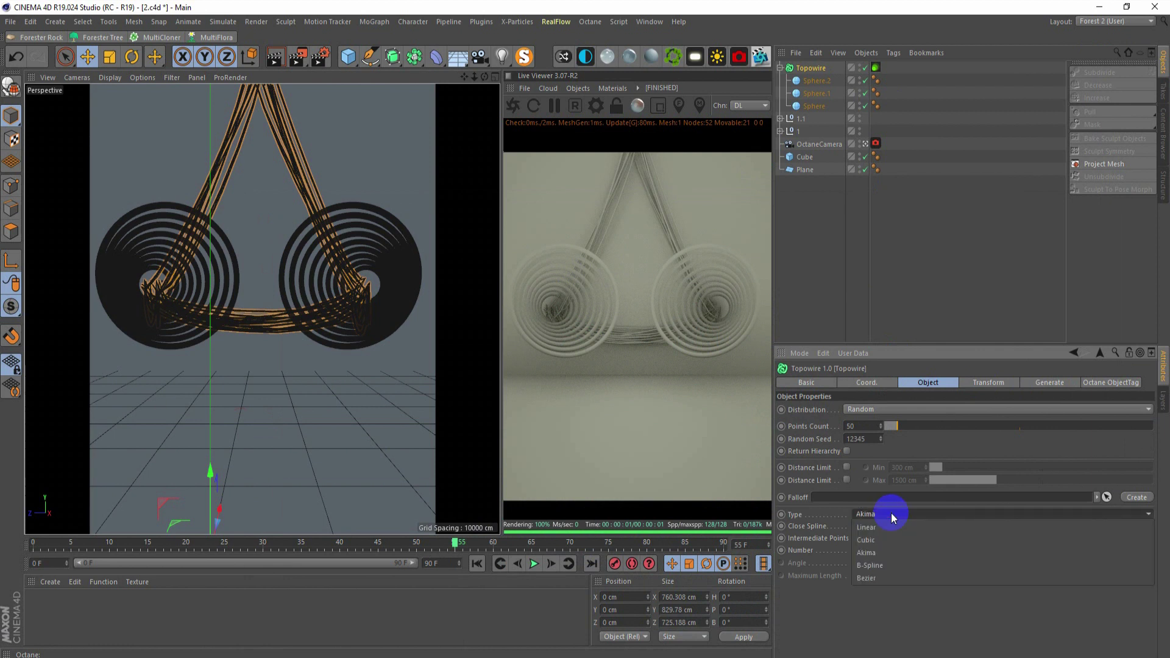
pyautogui.click(883, 564)
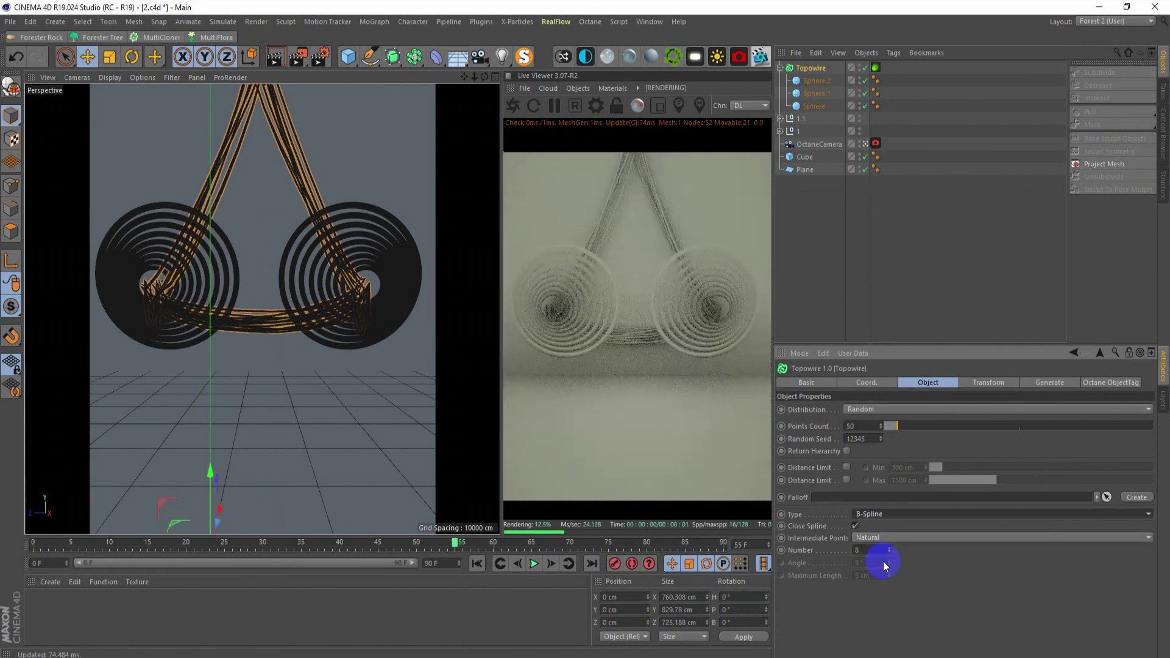
pyautogui.click(886, 541)
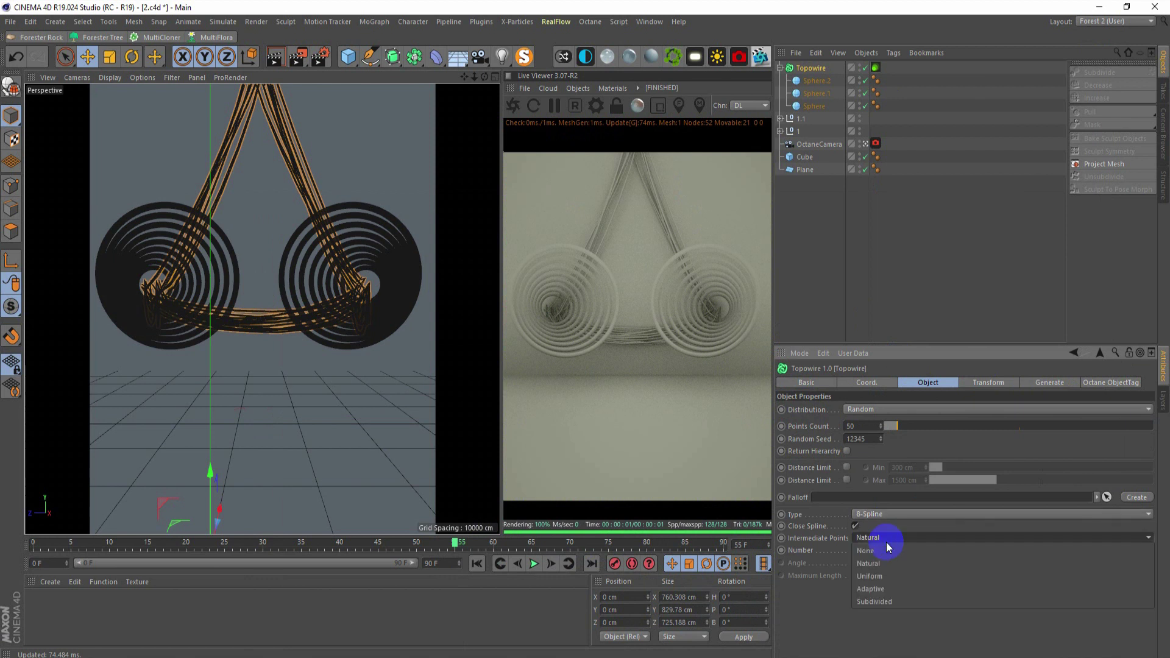
pyautogui.click(888, 587)
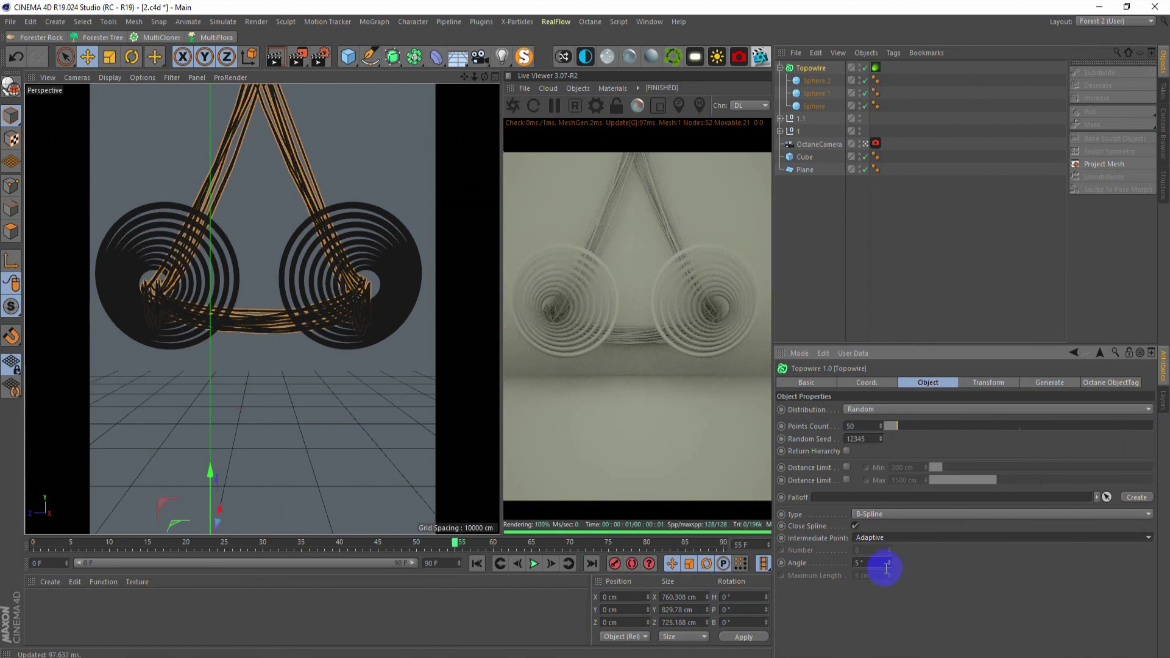
# Step: Set the adaptive Angle to 1° and save the scene
pyautogui.moveTo(886, 568); pyautogui.dragTo(890, 565)
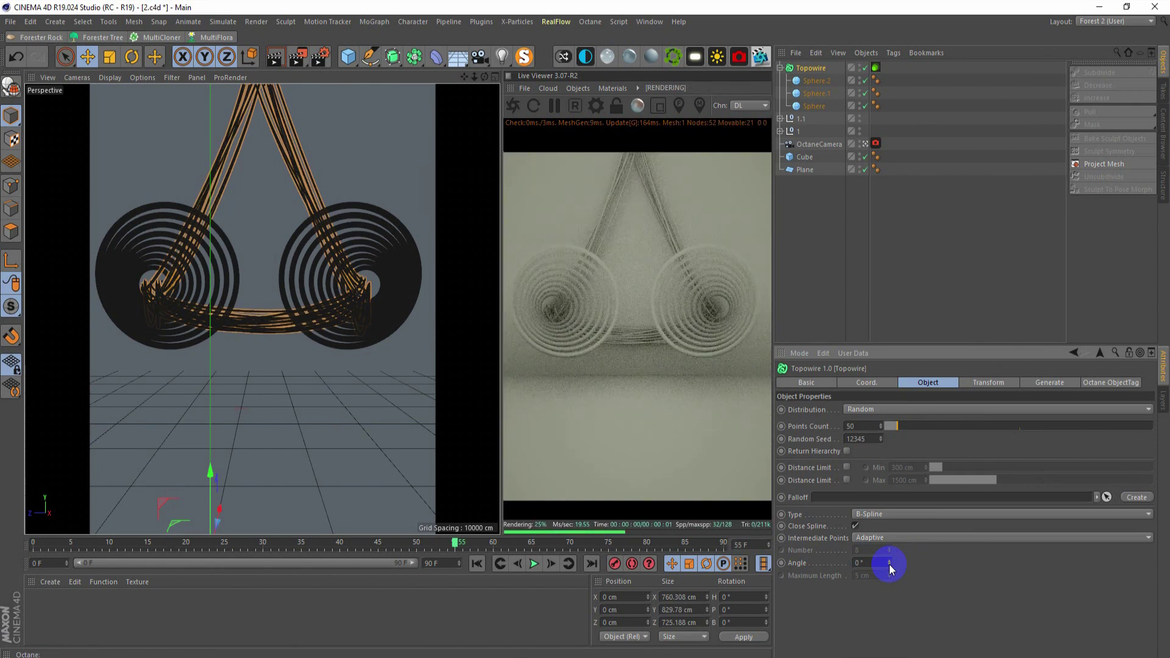
pyautogui.moveTo(890, 558); pyautogui.dragTo(890, 556)
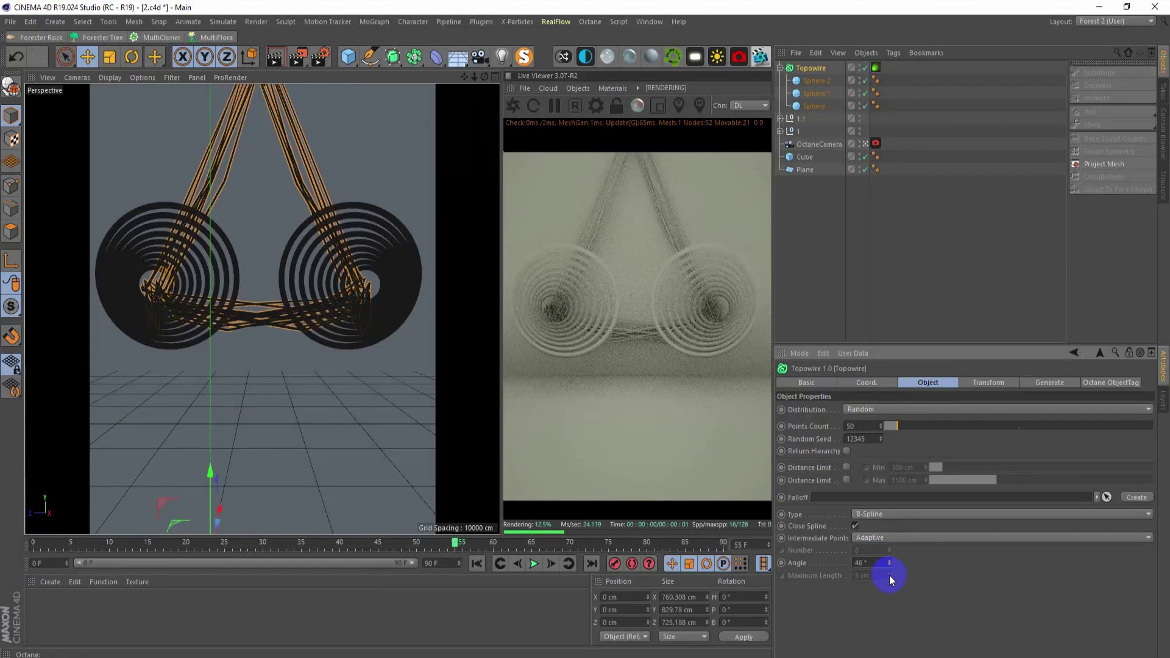
pyautogui.doubleClick(876, 563)
pyautogui.write('1')
pyautogui.press('Return')
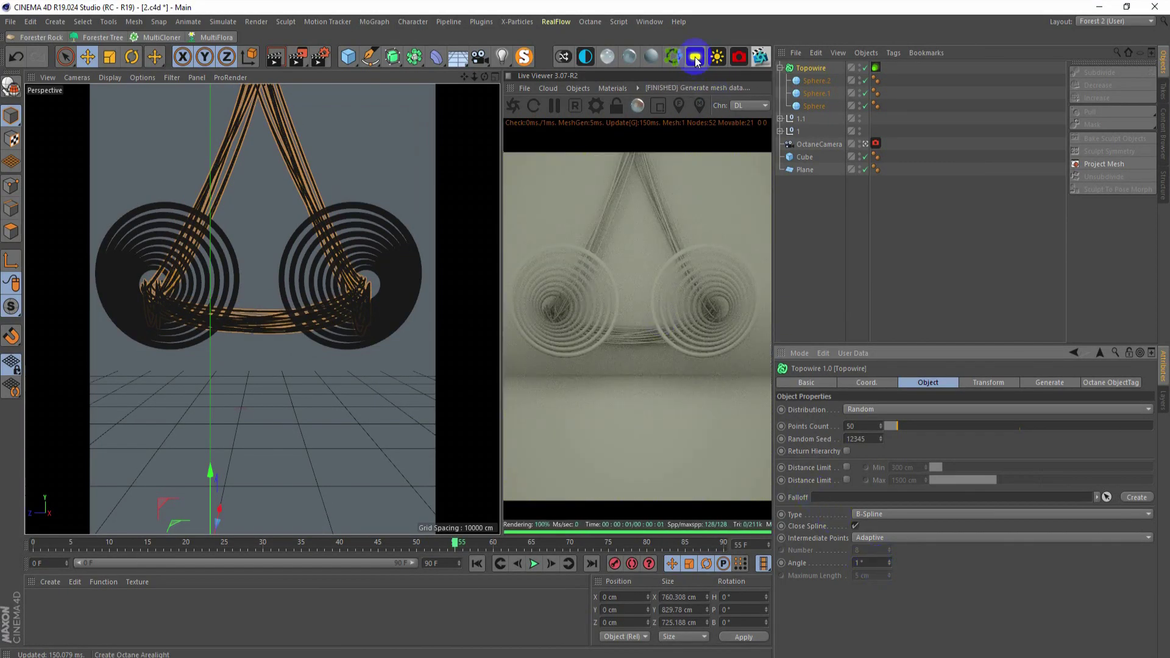
pyautogui.hotkey('ctrl', 's')
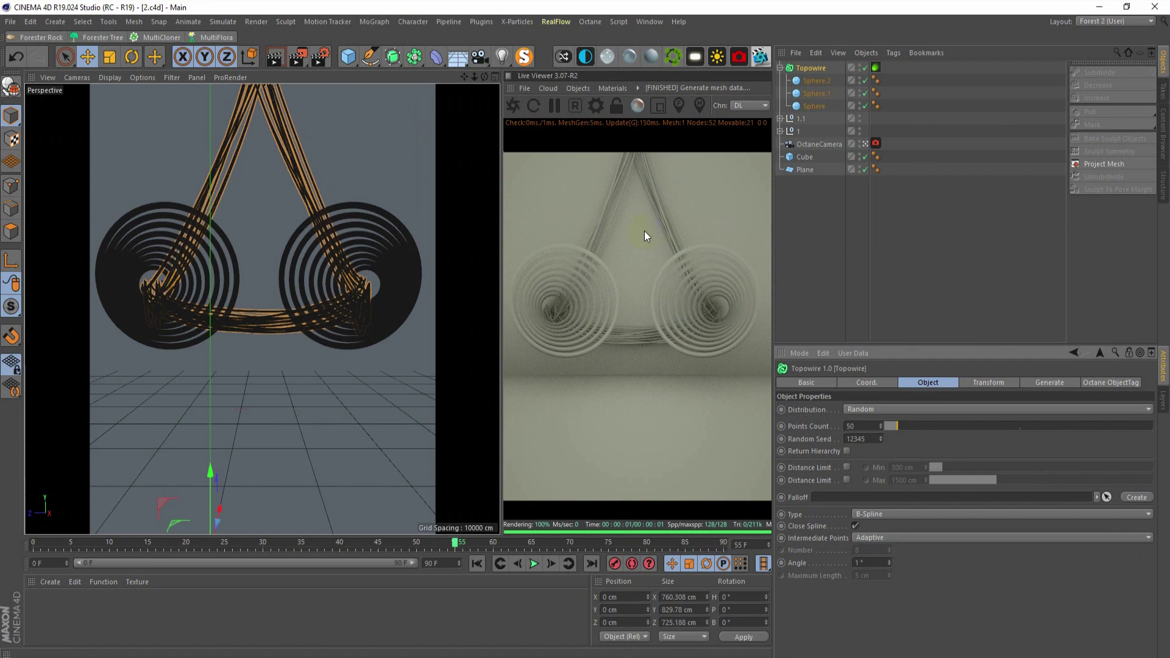
# Step: Raise the Topowire Points Count to 60 and save again
pyautogui.click(971, 386)
pyautogui.click(1053, 384)
pyautogui.click(926, 384)
pyautogui.press('Return')
pyautogui.hotkey('ctrl', 's')
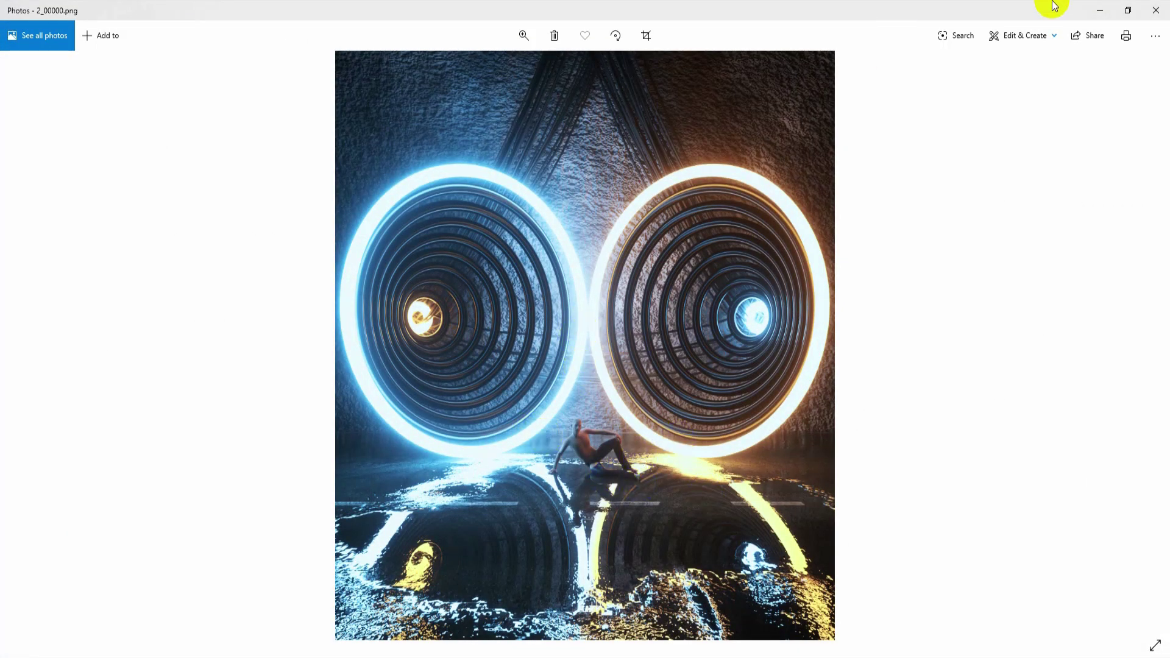
# Step: Minimize the Photos window showing 2_00000.png
pyautogui.click(1099, 11)
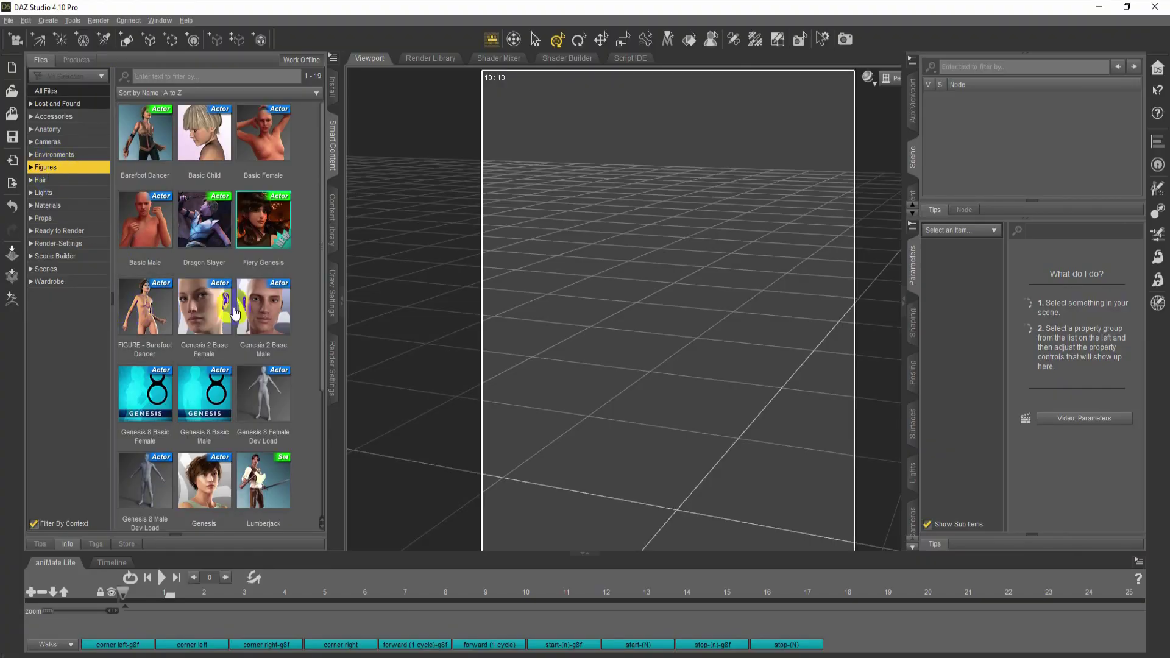
# Step: Load Genesis 2 Base Male, then browse the Materials and Figures > People categories
pyautogui.click(268, 321)
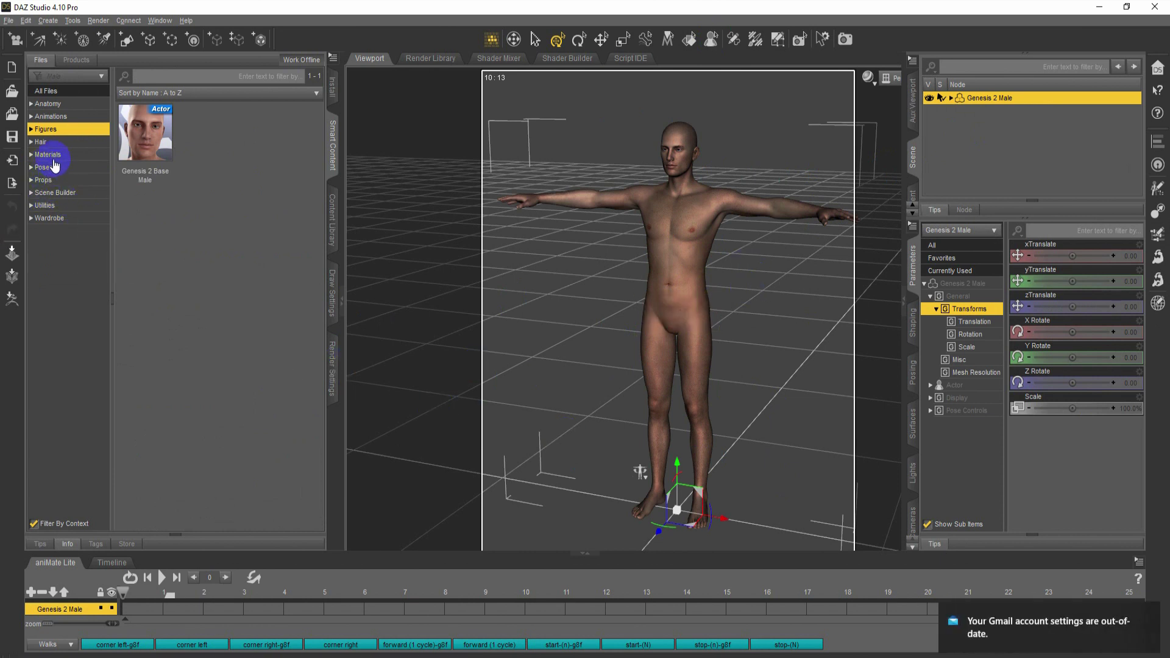
pyautogui.click(49, 155)
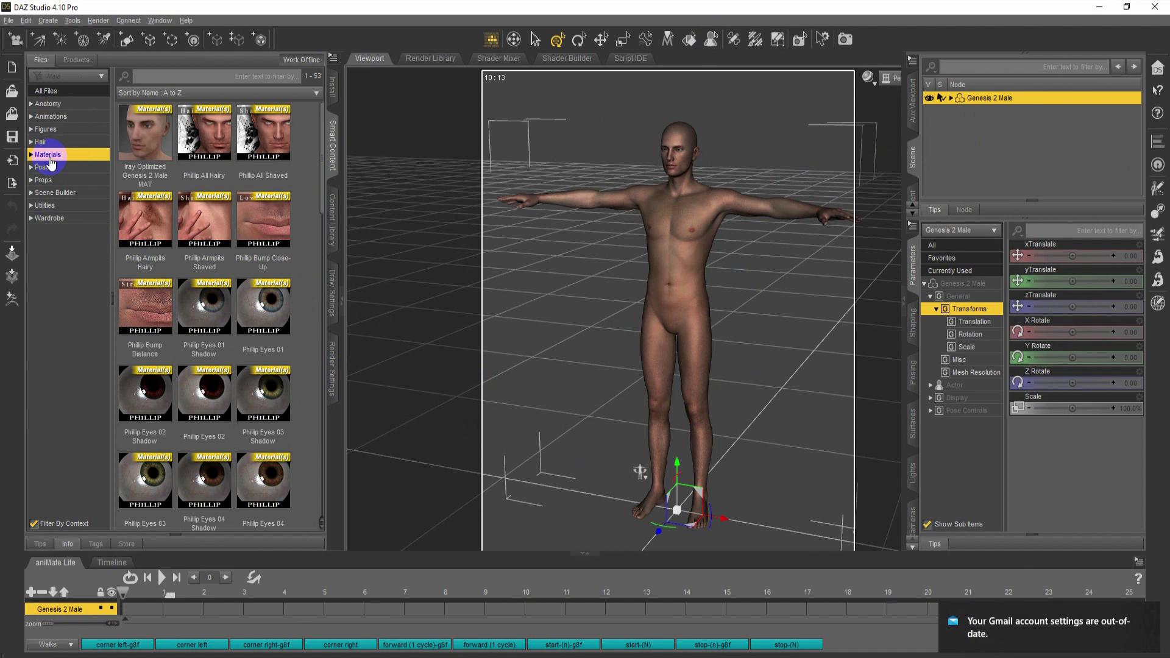
pyautogui.click(48, 131)
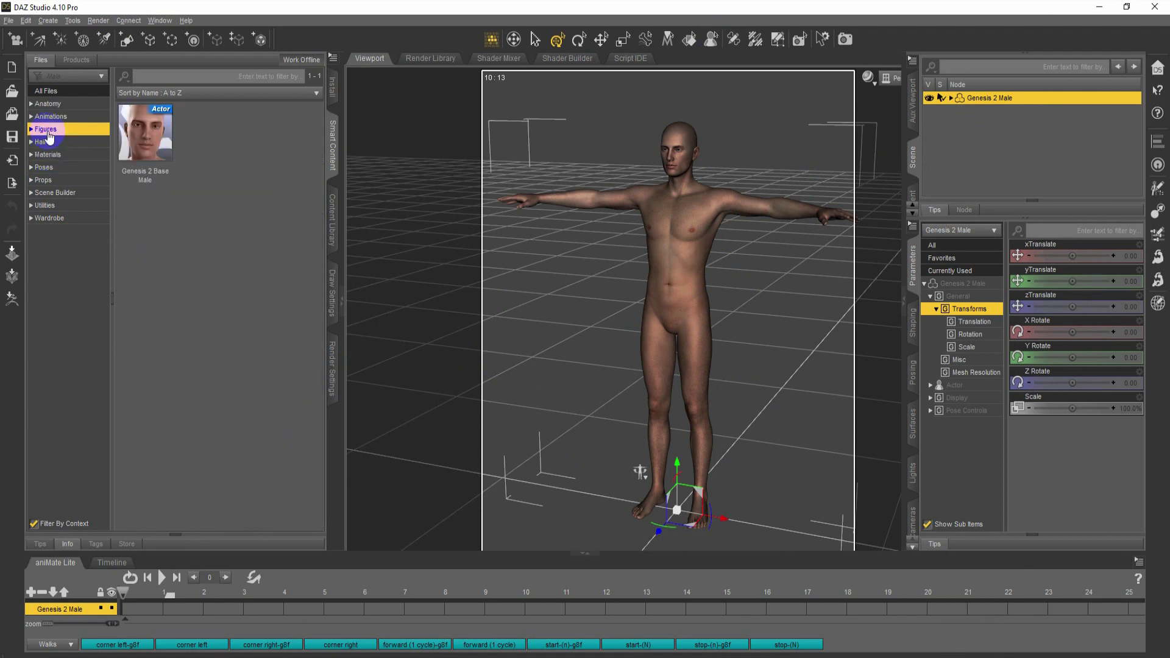
pyautogui.click(31, 129)
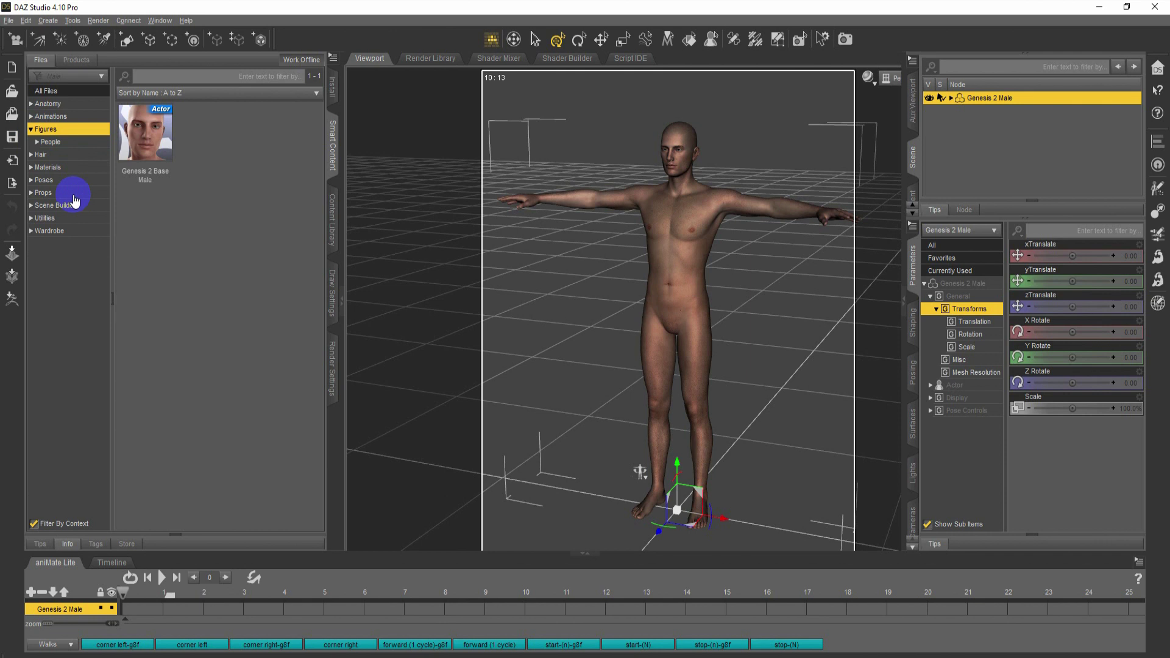
pyautogui.click(46, 145)
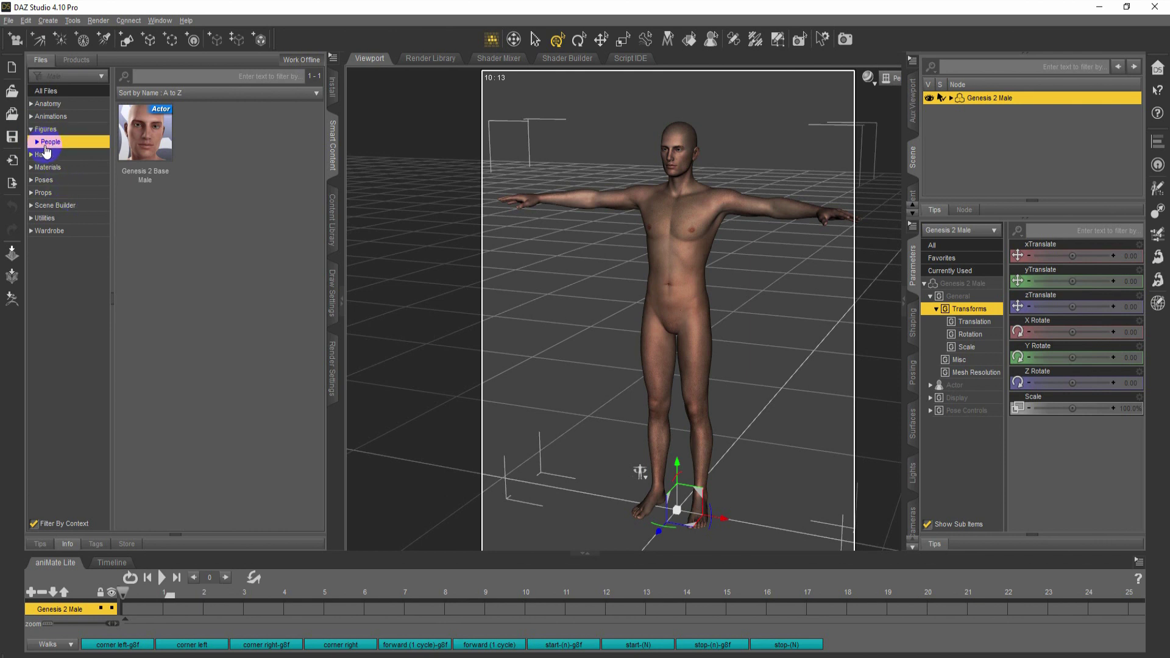
pyautogui.click(48, 165)
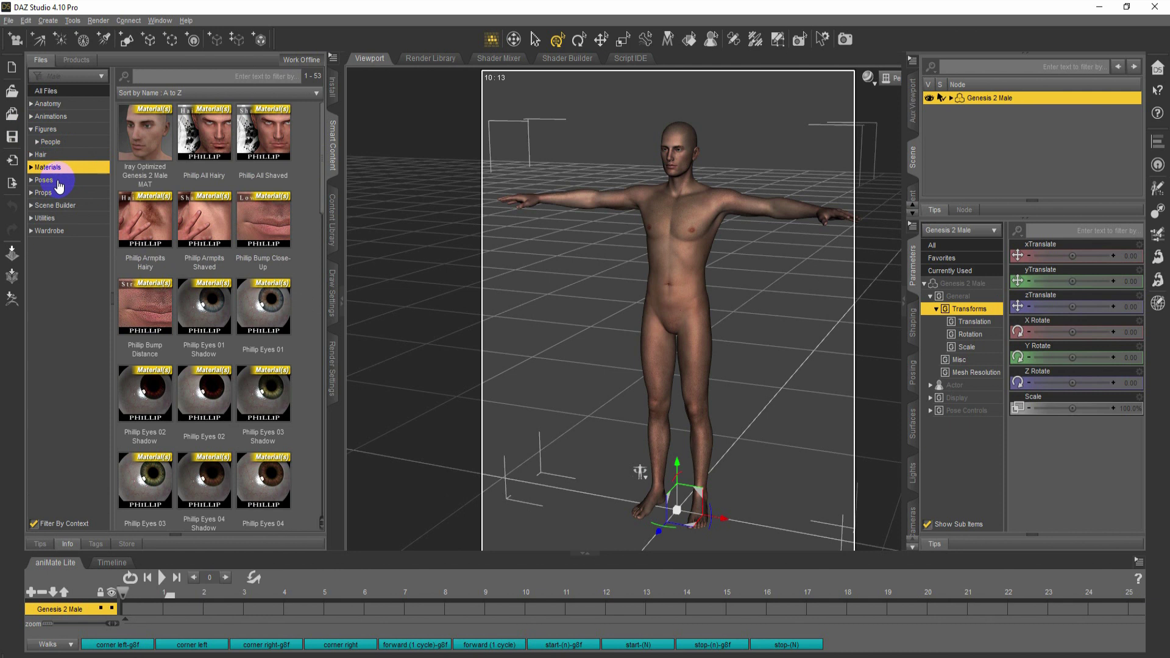
# Step: Dress the figure in Newport_Pants, apply the Base 02 pose, and start File > Export
pyautogui.click(57, 238)
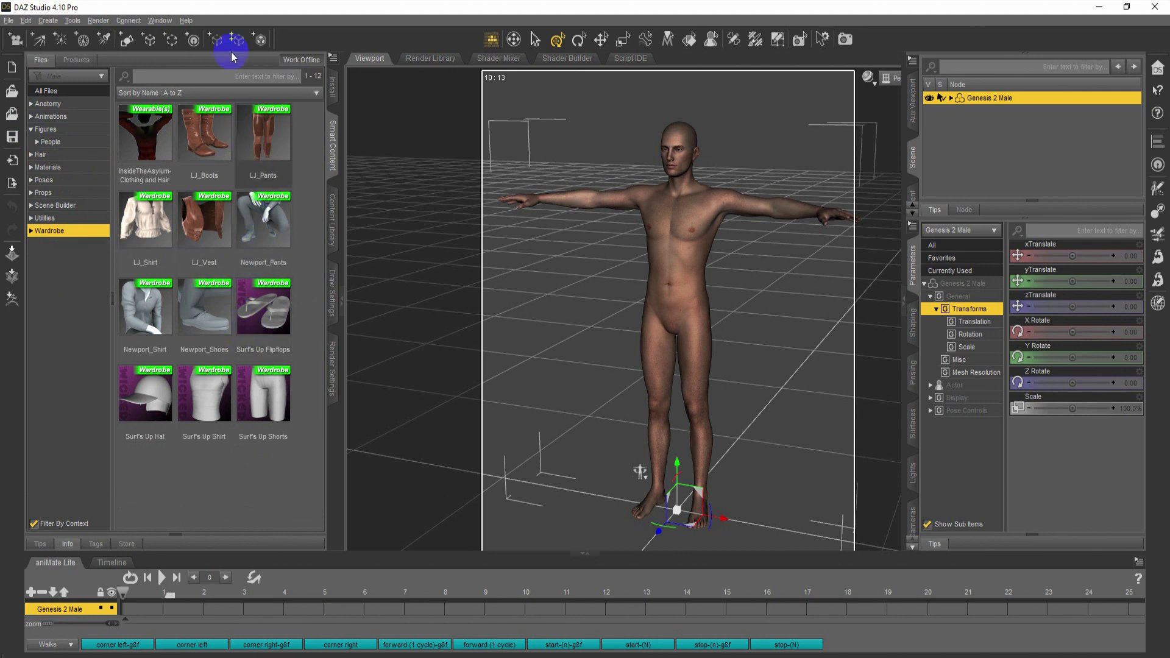
pyautogui.doubleClick(274, 237)
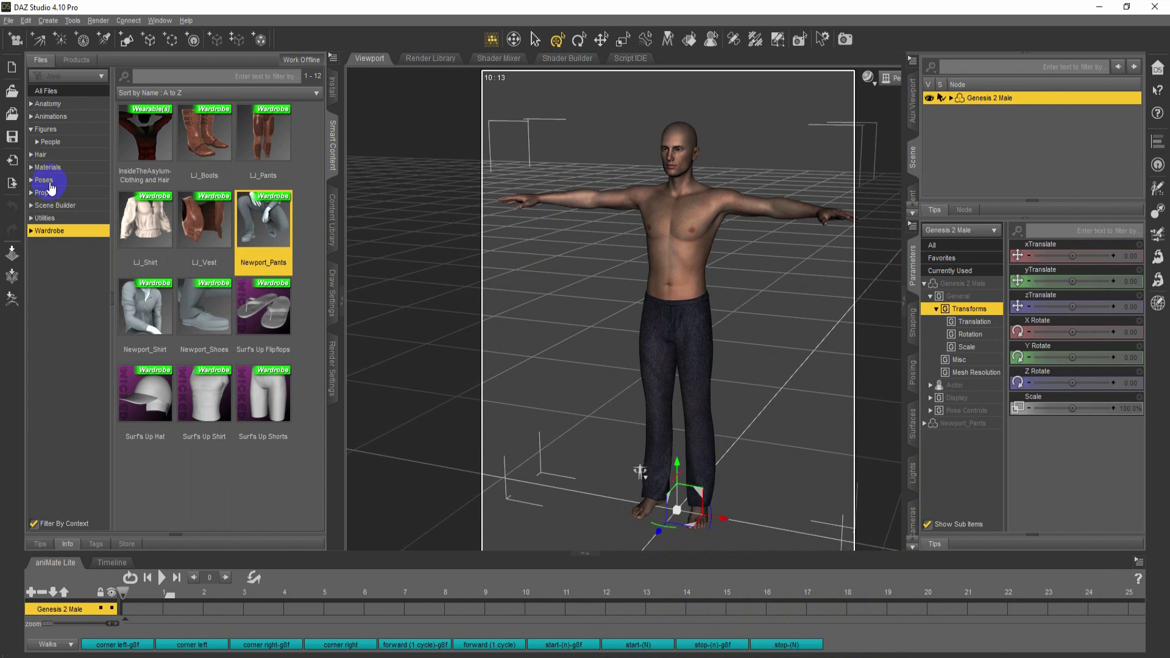
pyautogui.click(44, 181)
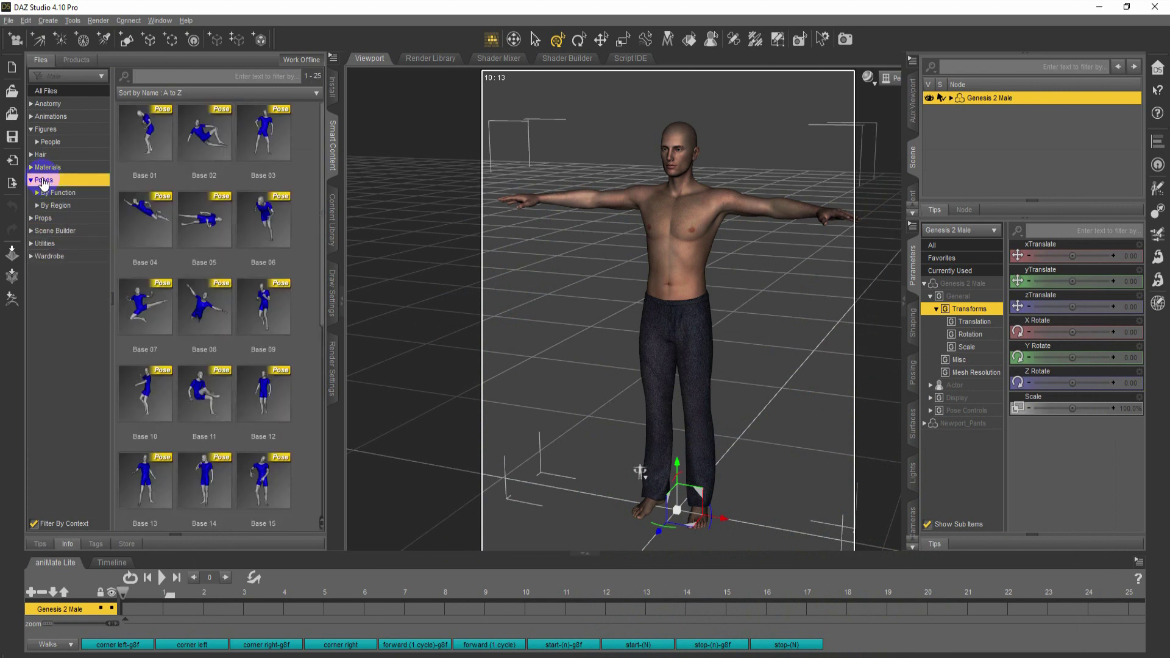
pyautogui.doubleClick(203, 139)
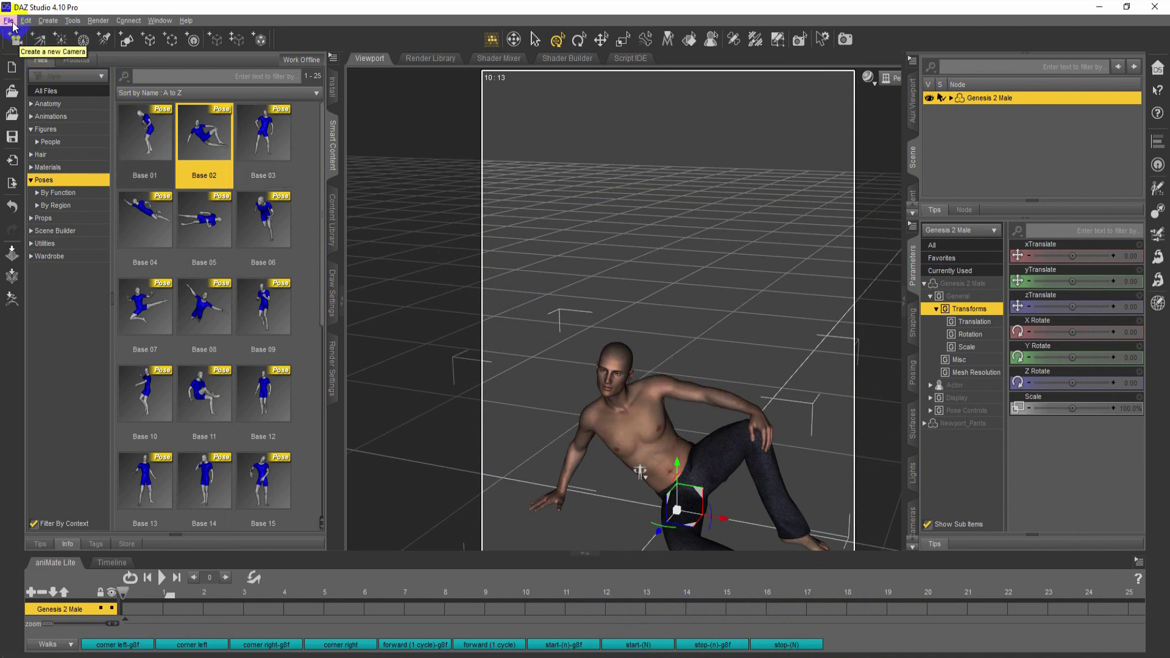
pyautogui.click(9, 20)
pyautogui.click(37, 173)
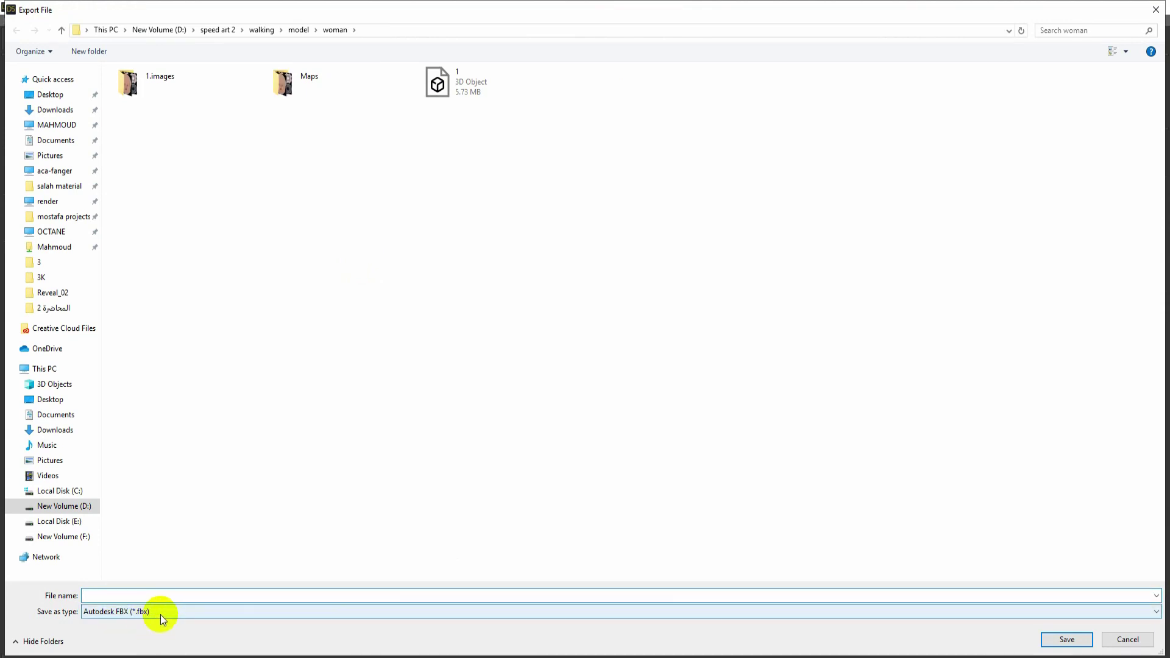
# Step: Navigate the Export File dialog to F:\cinema club tv\المحاضرة 2
pyautogui.click(105, 30)
pyautogui.doubleClick(634, 194)
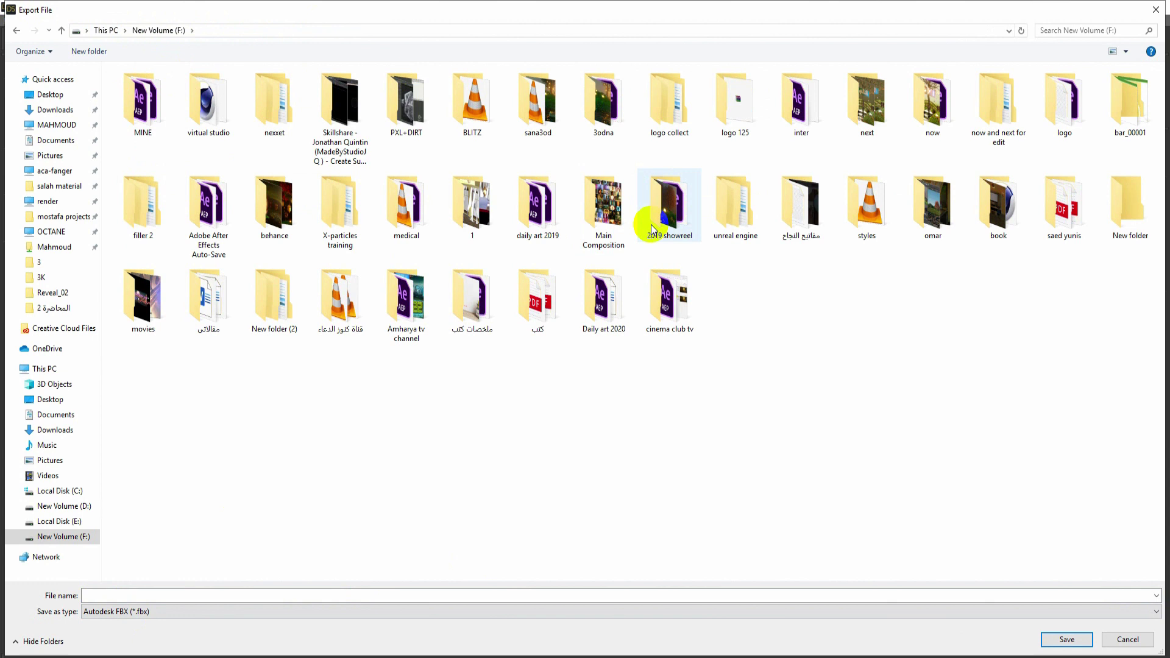
pyautogui.doubleClick(665, 298)
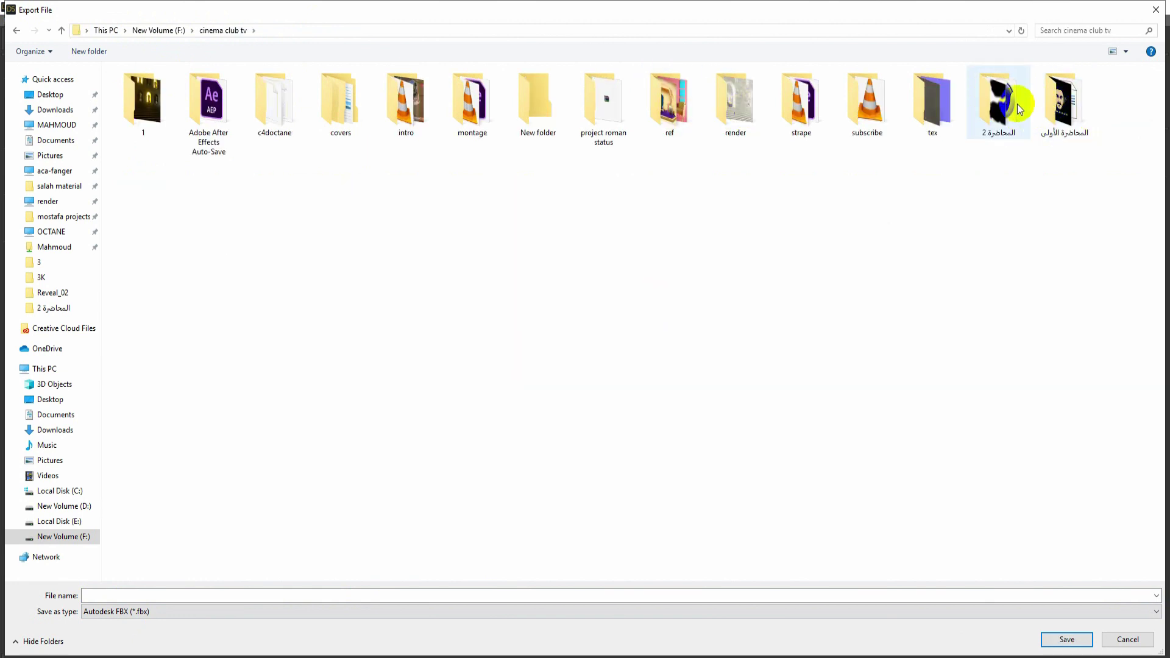
pyautogui.doubleClick(1018, 105)
# Step: Create a new folder named 'character' there
pyautogui.rightClick(367, 141)
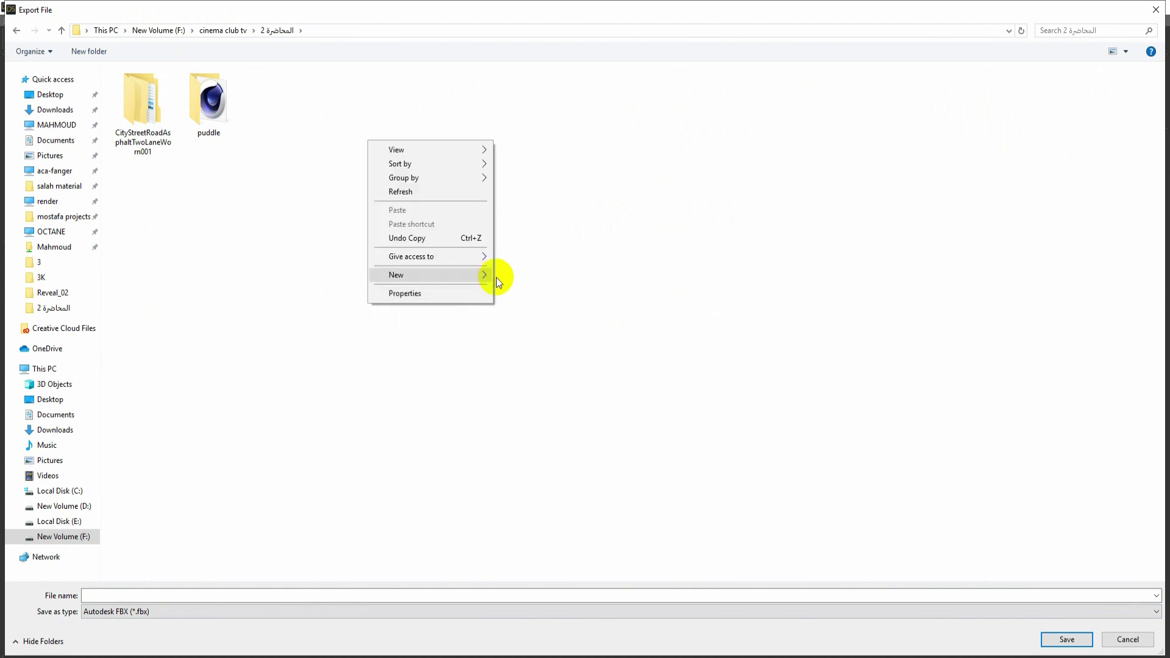
pyautogui.moveTo(430, 274)
pyautogui.click(518, 277)
pyautogui.write('ؤاشقشؤفث')
pyautogui.write('ق')
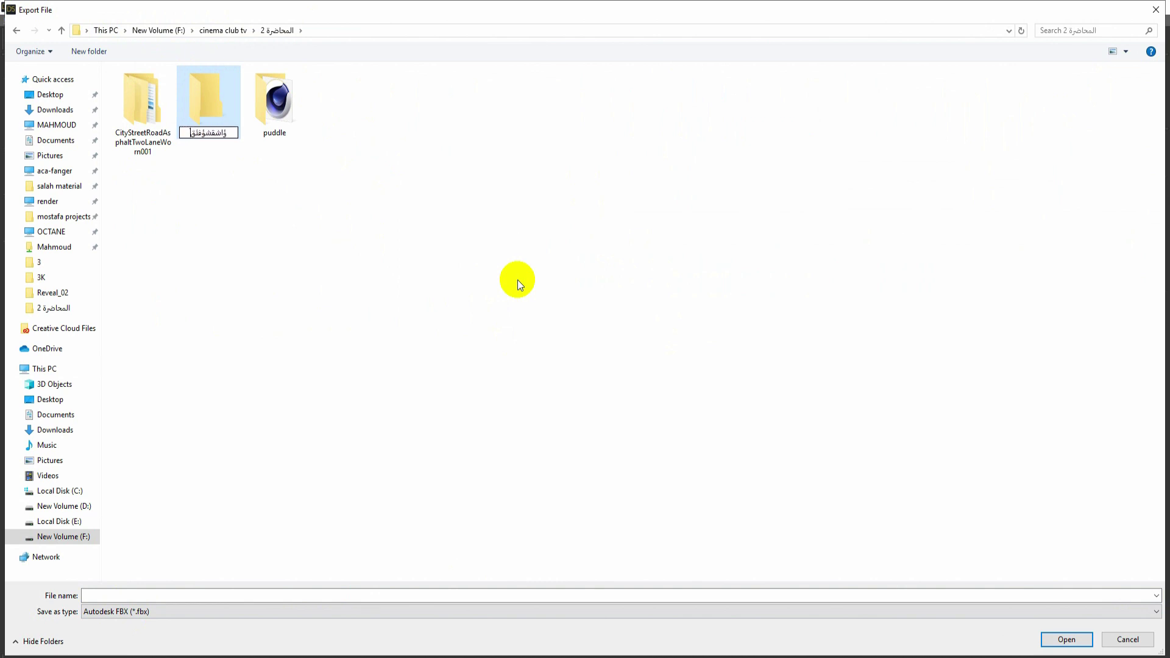
pyautogui.hotkey('ctrl', 'a')
pyautogui.write('character')
pyautogui.press('Return')
pyautogui.press('Return')
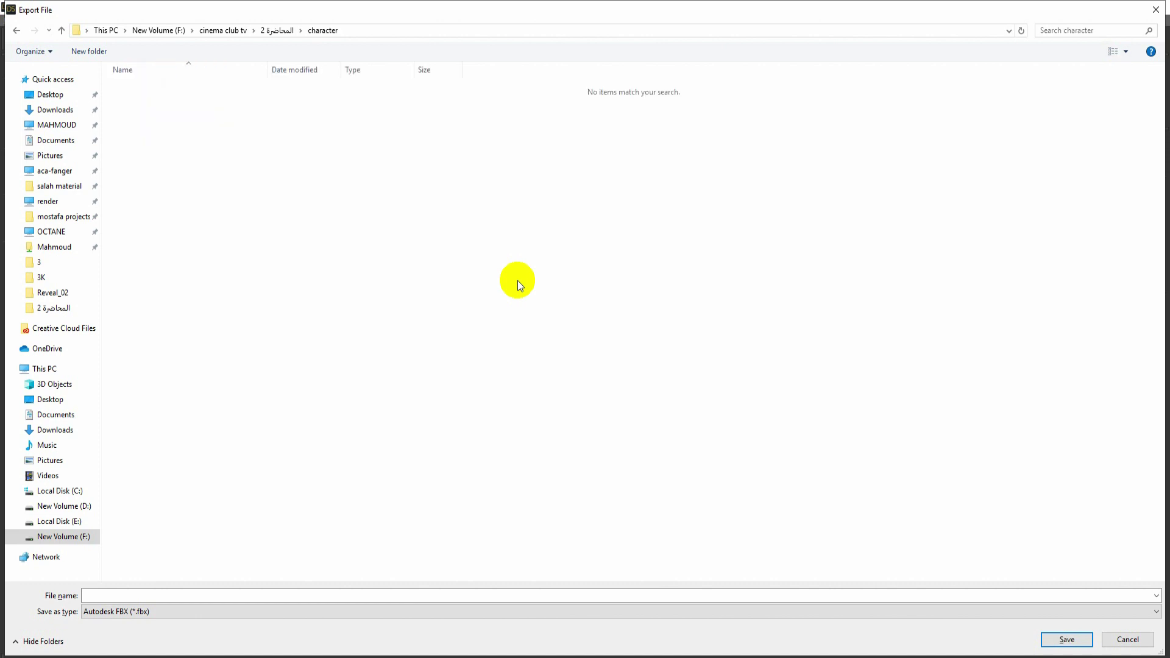
# Step: Name the export file 'man' and confirm
pyautogui.click(418, 590)
pyautogui.write('man')
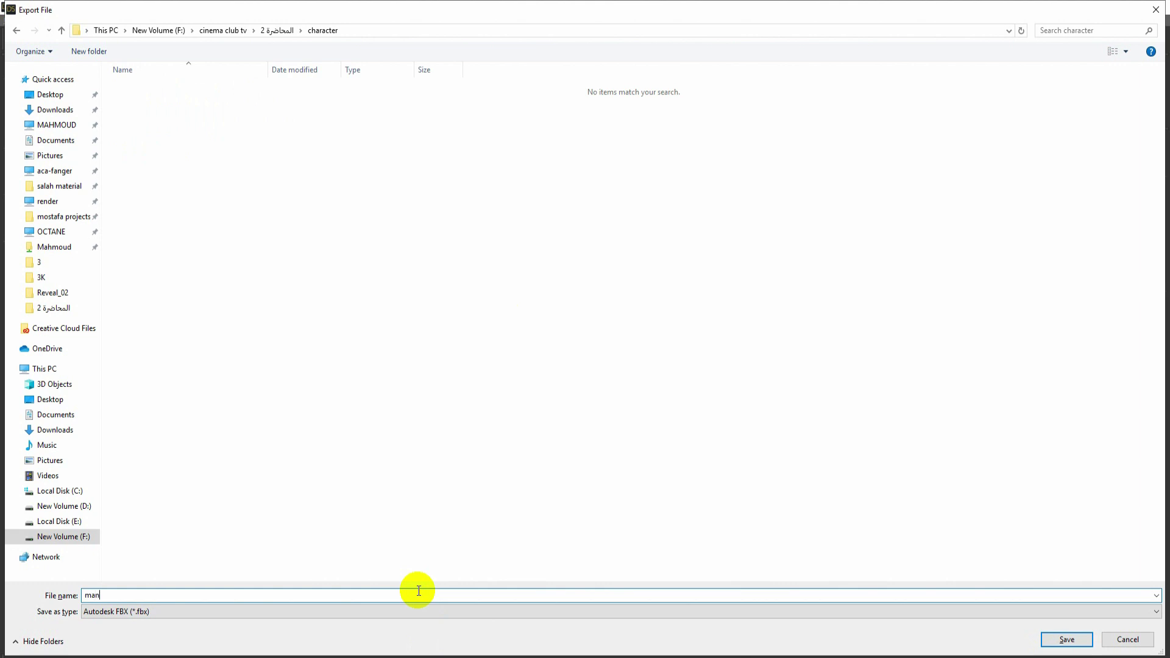
pyautogui.press('Return')
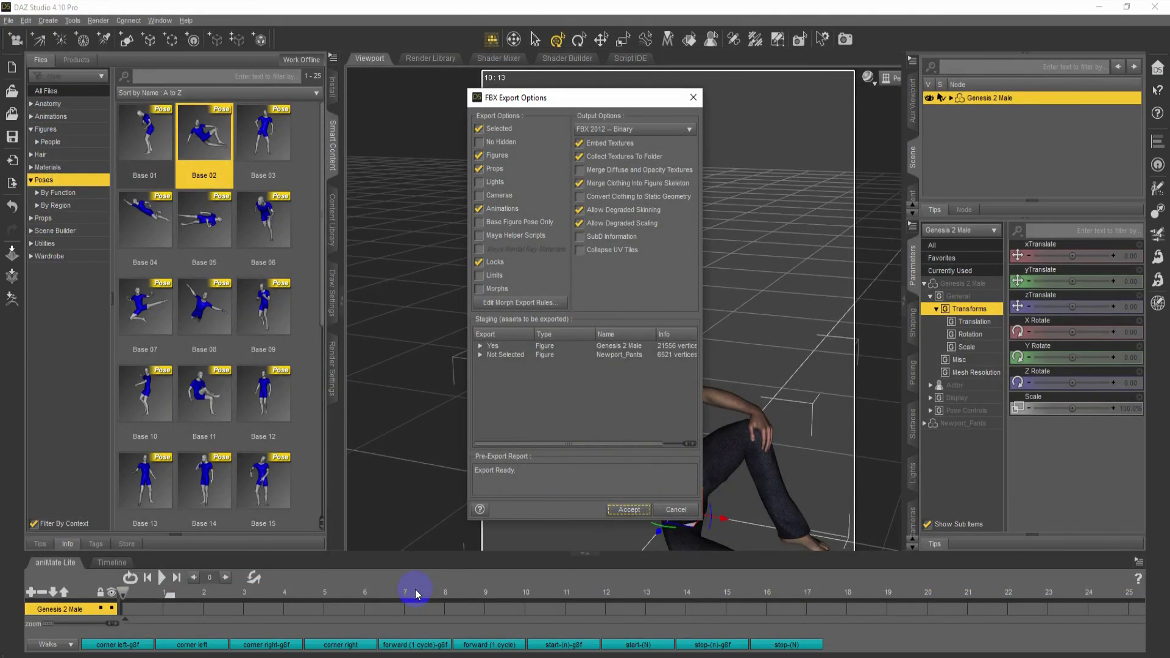
# Step: Accept the FBX Export Options to export the figure, then minimize DAZ Studio
pyautogui.moveTo(574, 105); pyautogui.dragTo(661, 95)
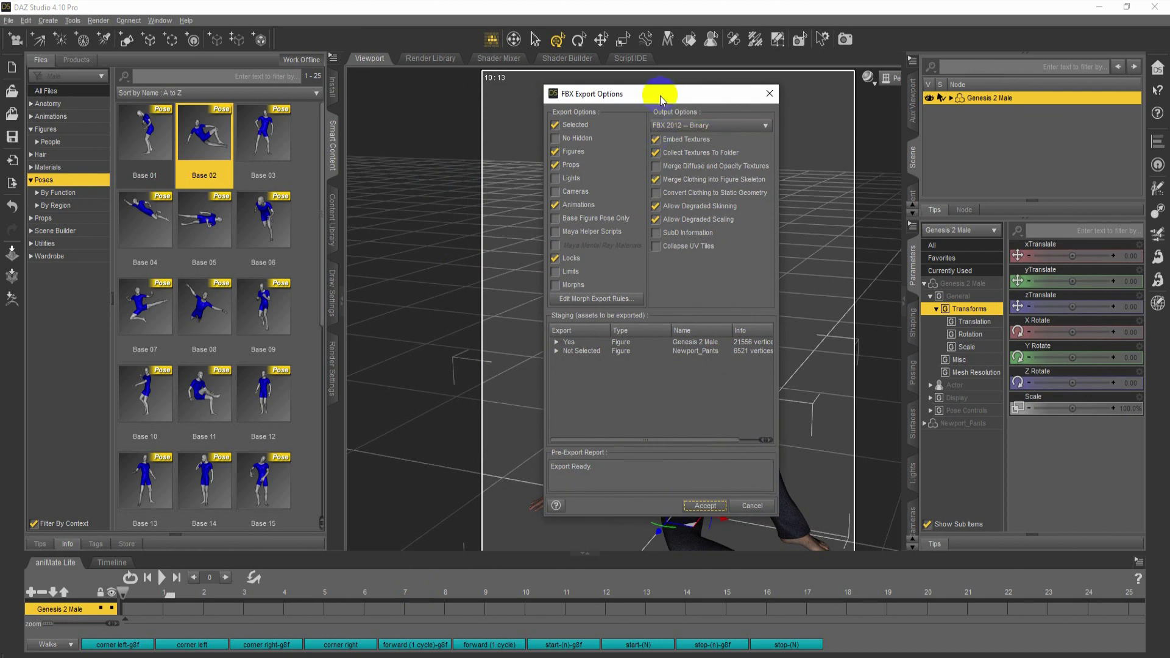
pyautogui.moveTo(706, 98); pyautogui.dragTo(679, 99)
pyautogui.click(654, 160)
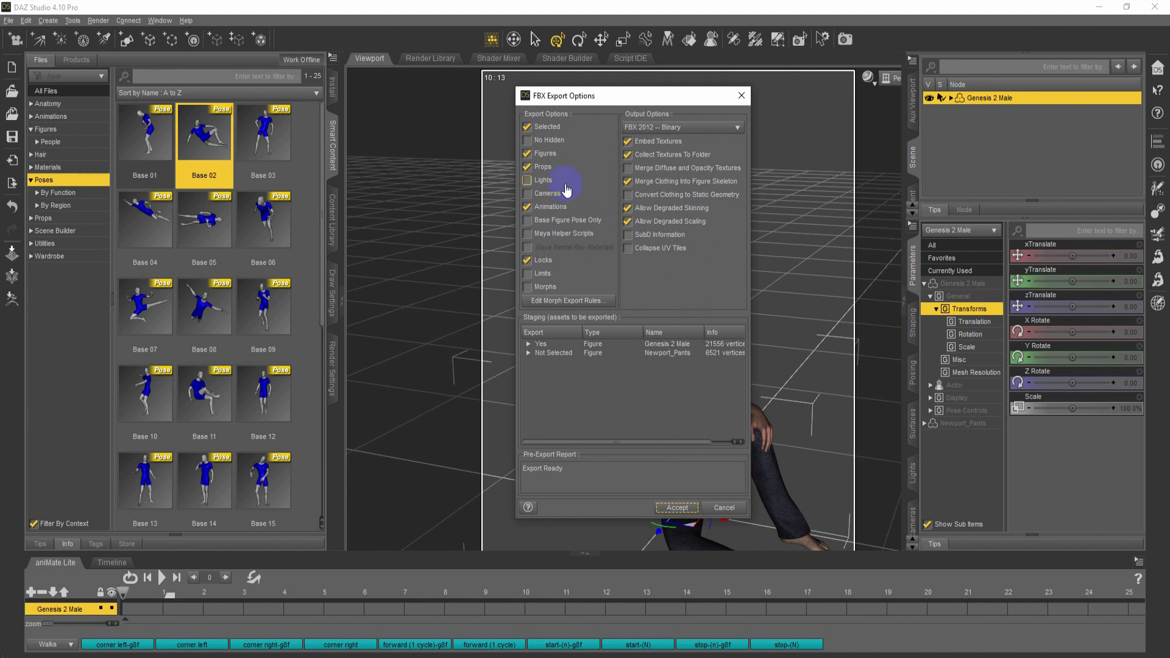
pyautogui.click(677, 508)
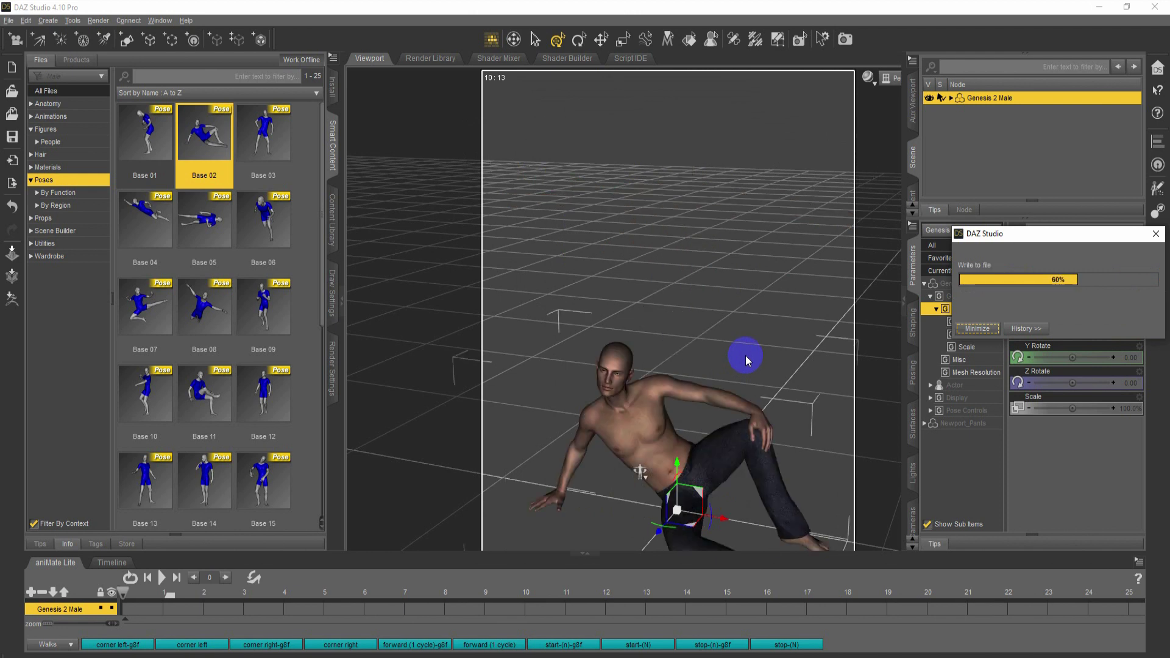
pyautogui.click(1100, 6)
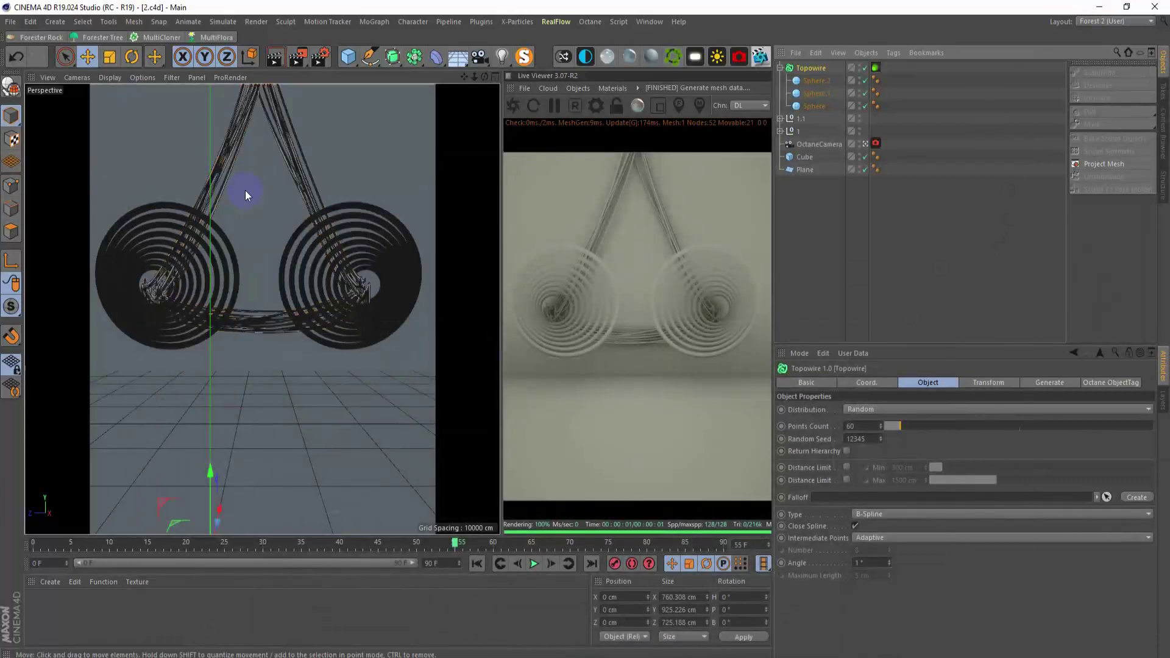
# Step: Merge character\man.fbx into the scene with the default FBX import settings
pyautogui.click(10, 21)
pyautogui.click(60, 54)
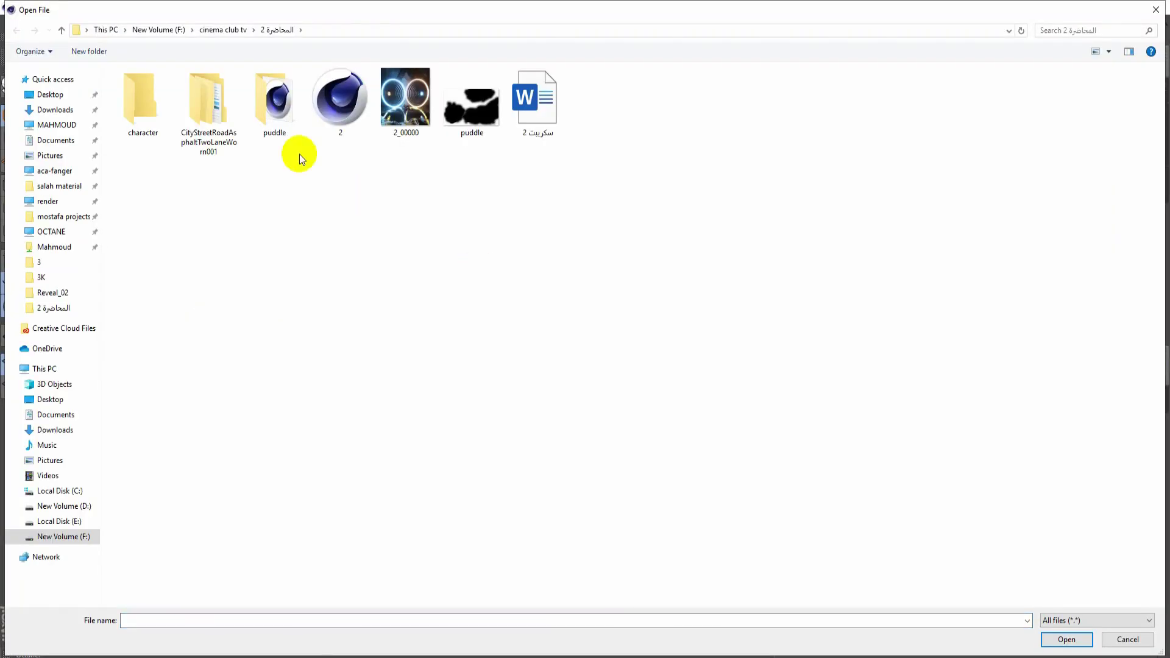
pyautogui.doubleClick(147, 99)
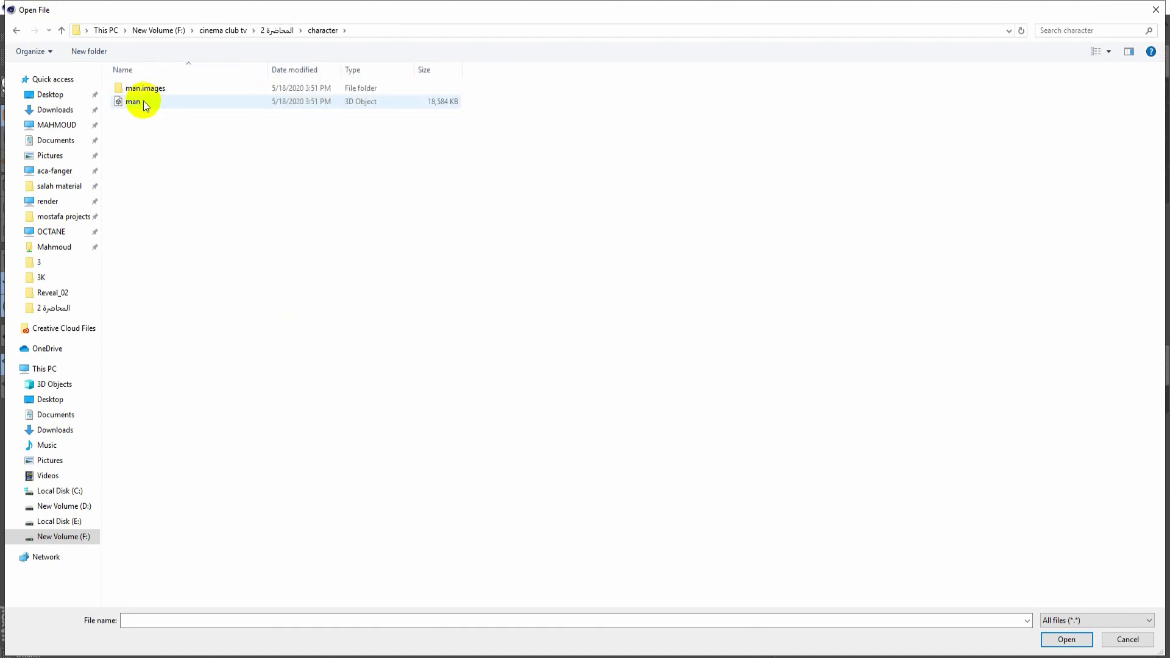
pyautogui.doubleClick(151, 101)
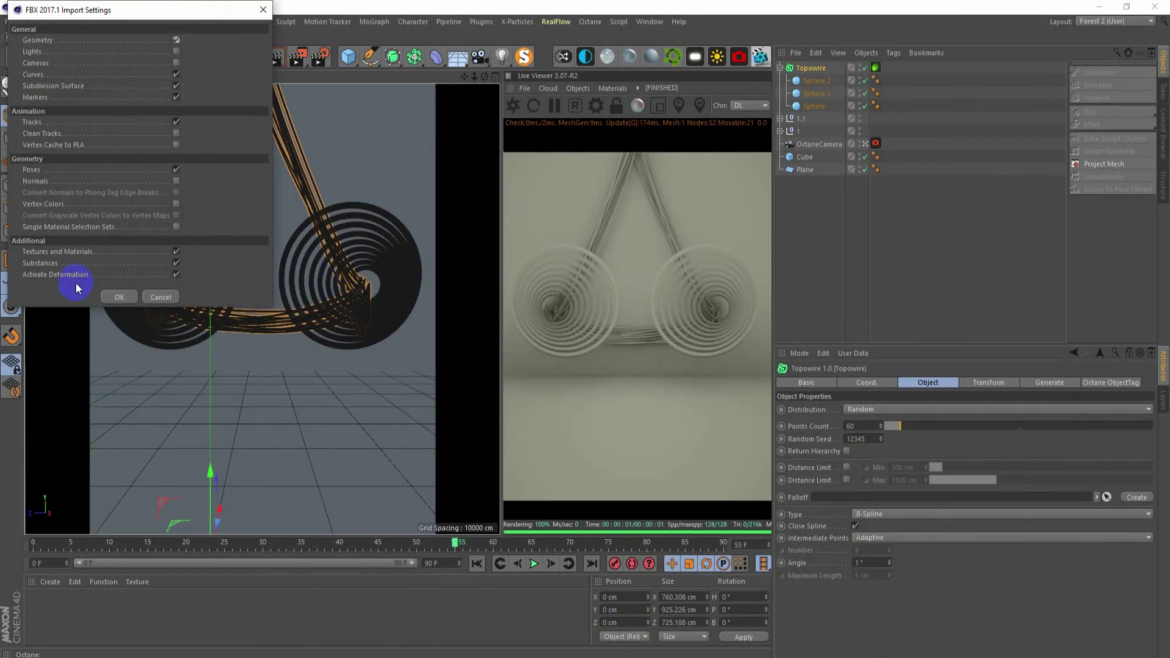
pyautogui.click(120, 297)
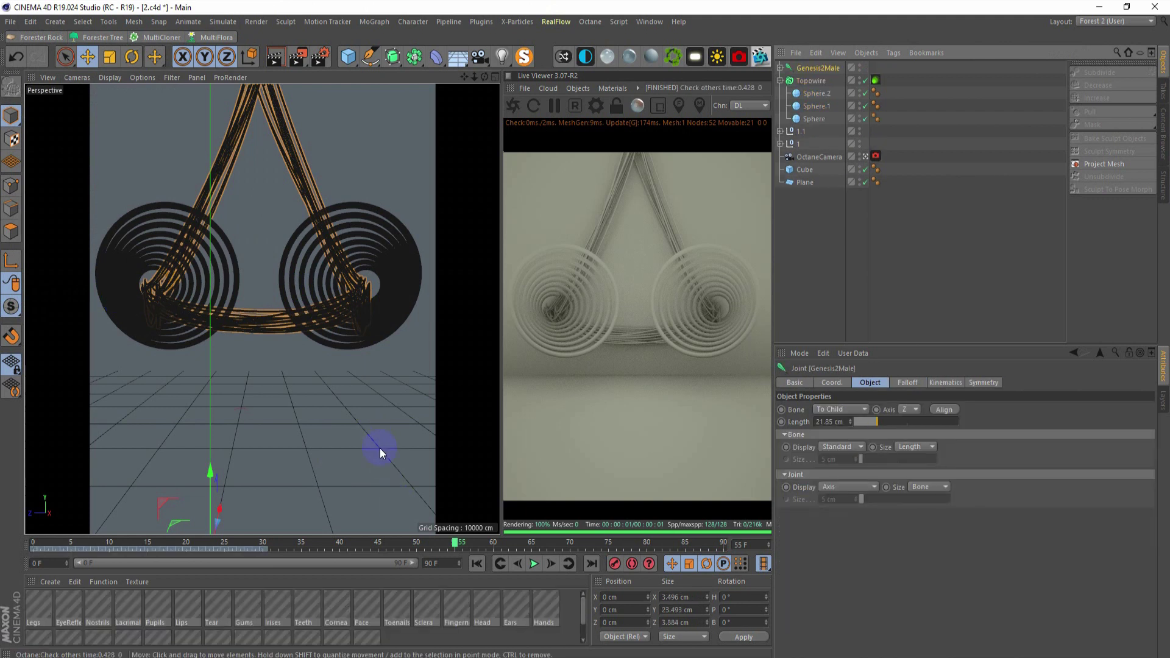
# Step: Leave the Octane camera view, play the animation to frame 40, and select keys 0-35
pyautogui.click(865, 157)
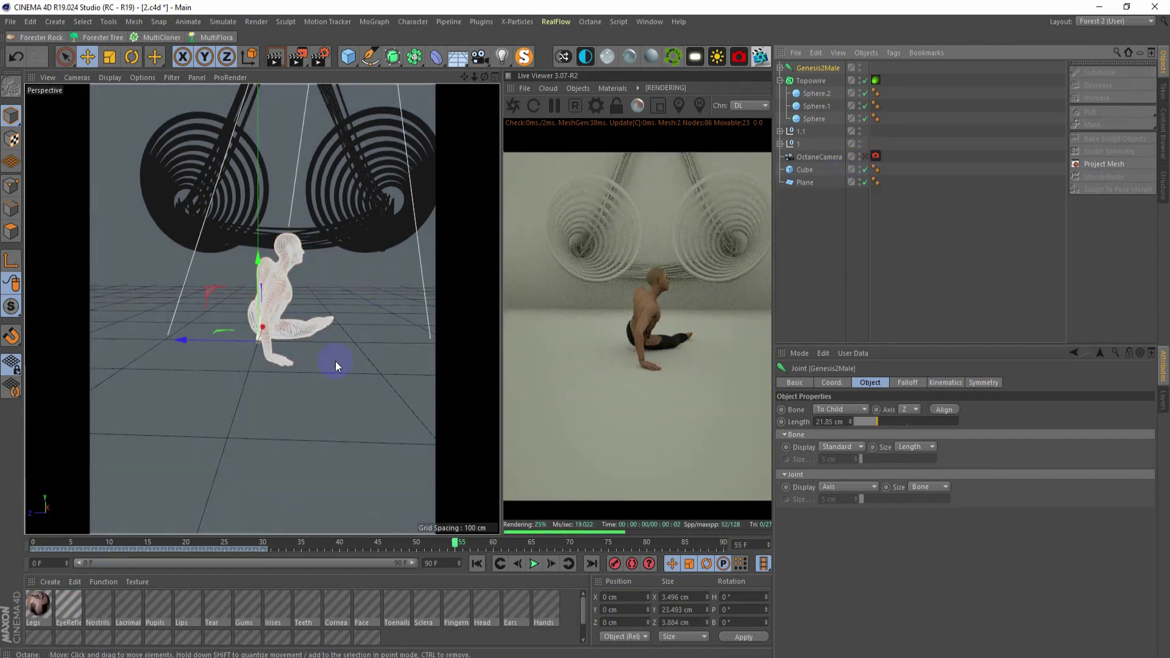
pyautogui.click(477, 564)
pyautogui.click(533, 563)
pyautogui.click(533, 563)
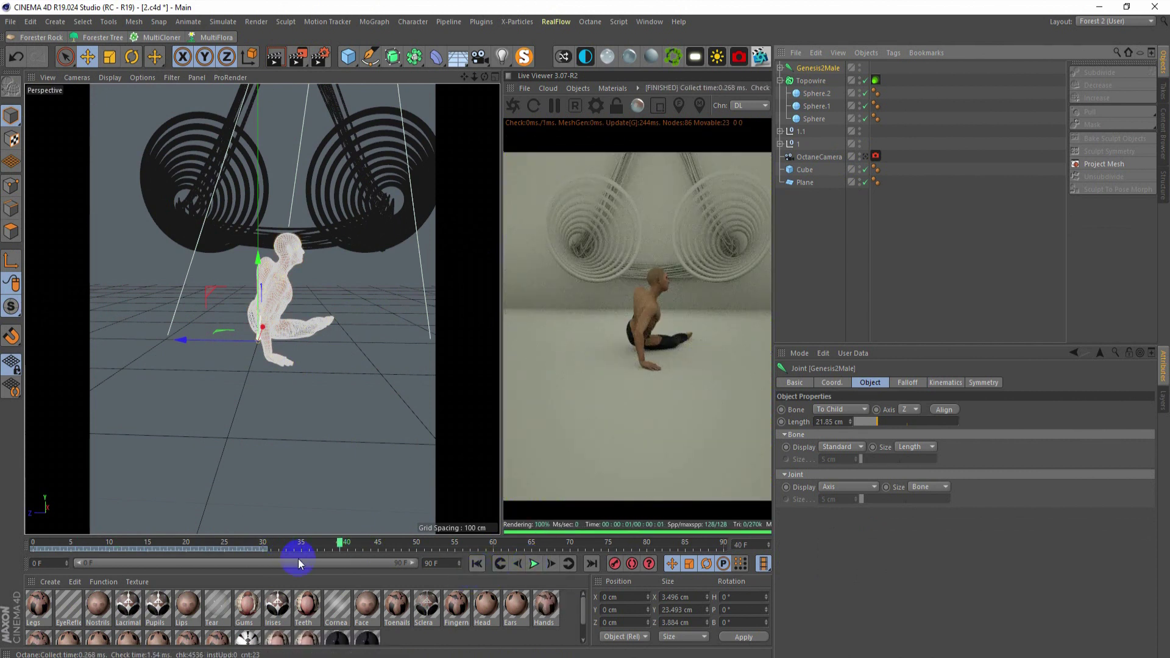
pyautogui.click(29, 564)
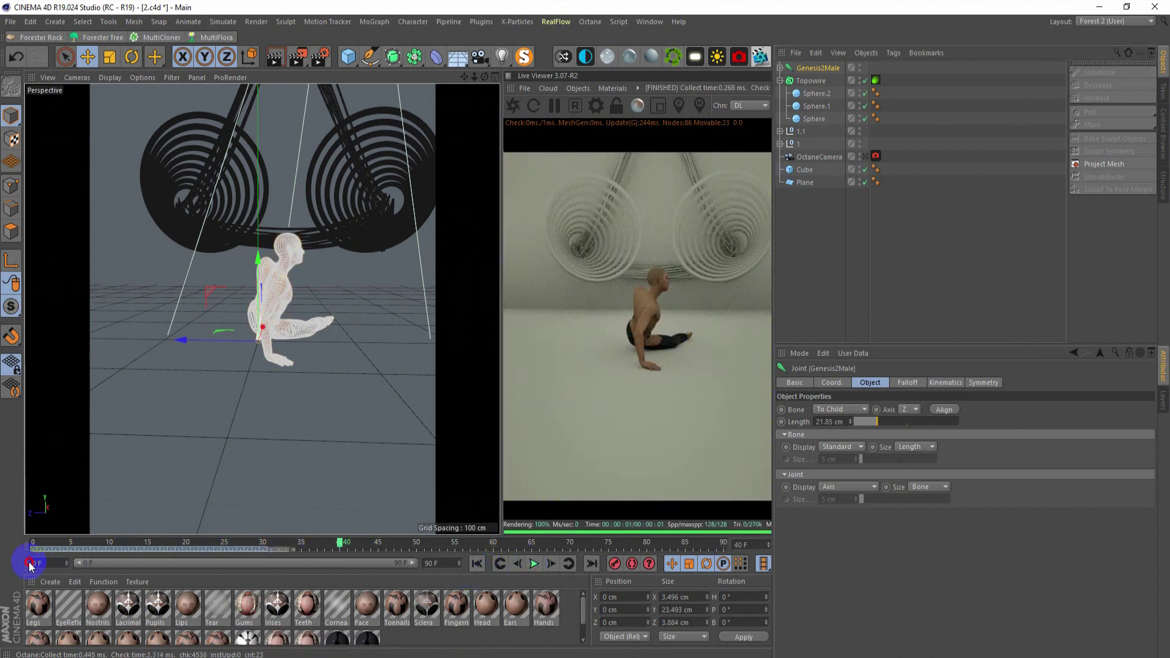
pyautogui.moveTo(29, 563); pyautogui.dragTo(423, 542)
# Step: Clear the key selection and group Genesis2Male under a new Null with Alt+G
pyautogui.click(320, 552)
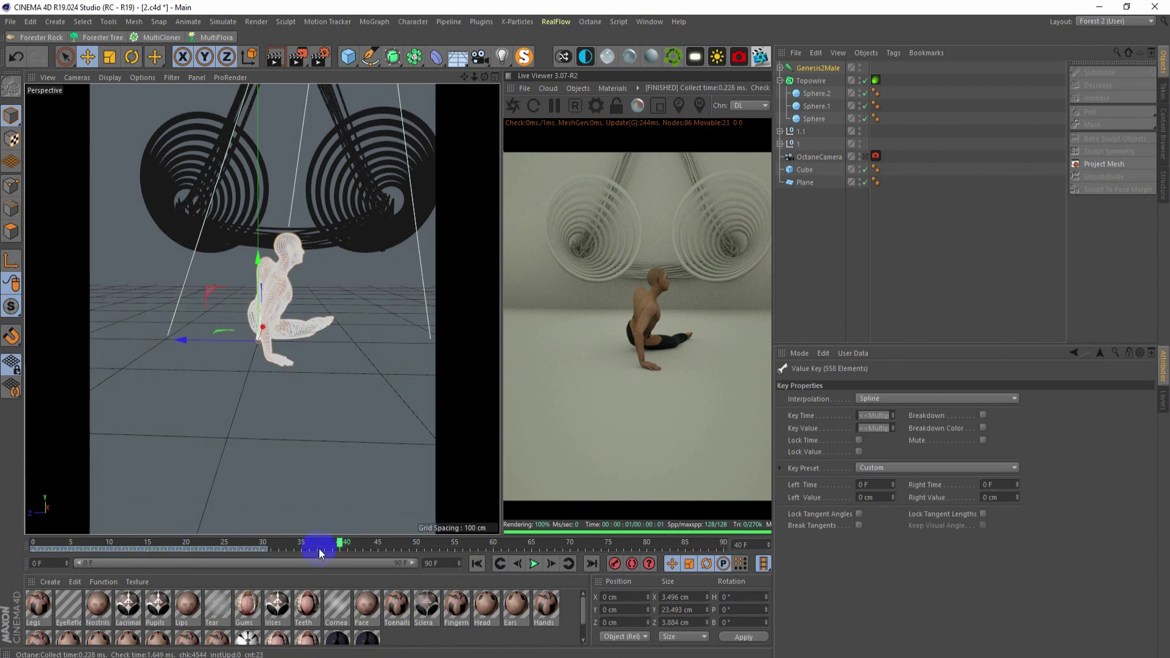
pyautogui.click(307, 552)
pyautogui.moveTo(306, 551); pyautogui.dragTo(45, 553)
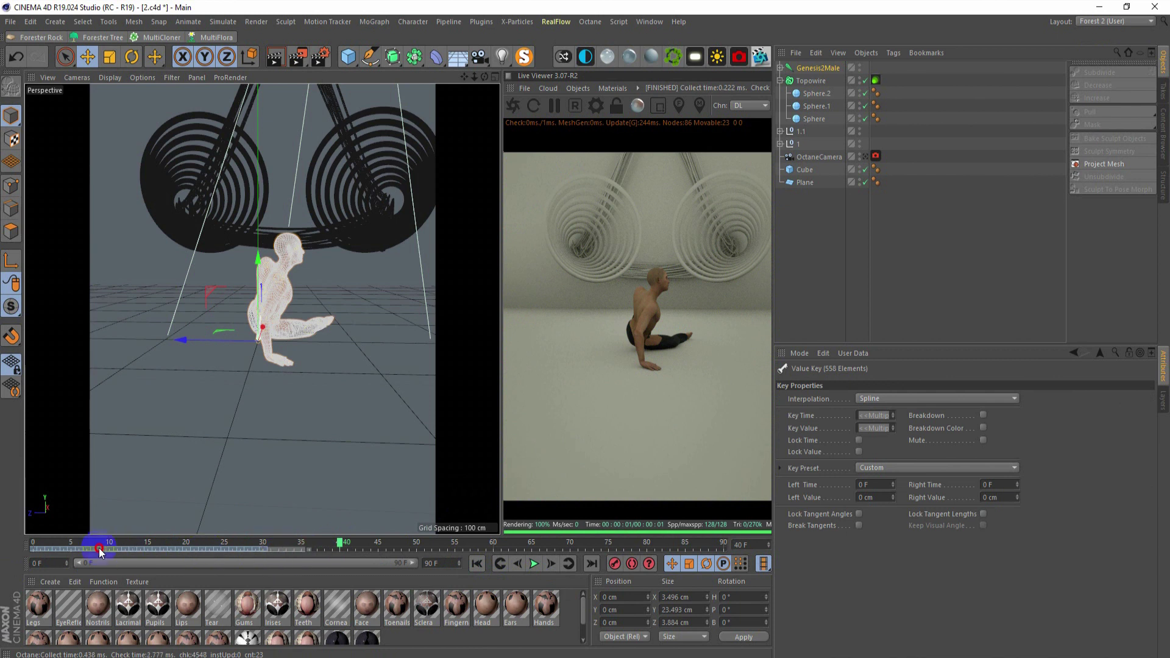
pyautogui.click(45, 553)
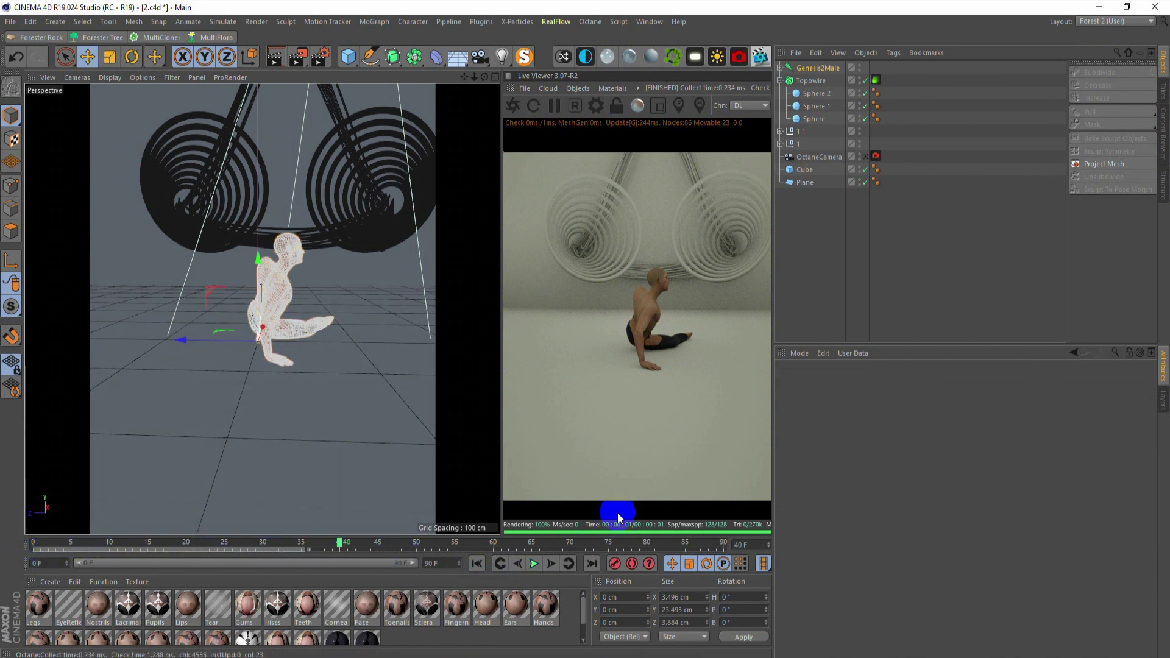
pyautogui.click(820, 68)
pyautogui.click(559, 259)
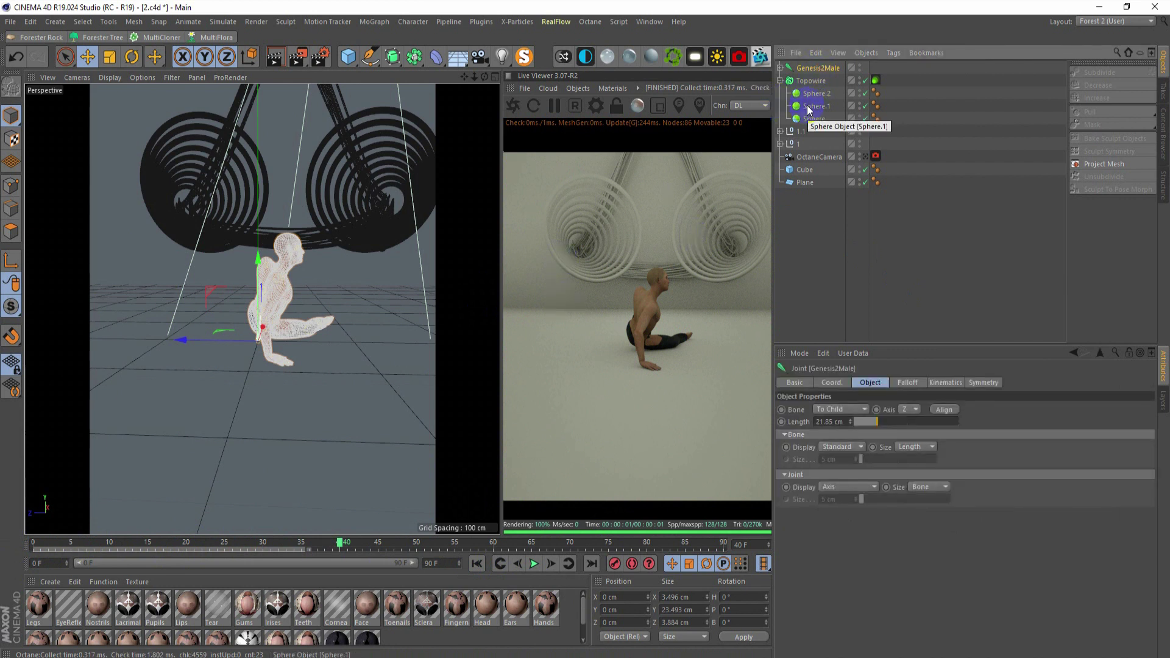
pyautogui.hotkey('alt', 'g')
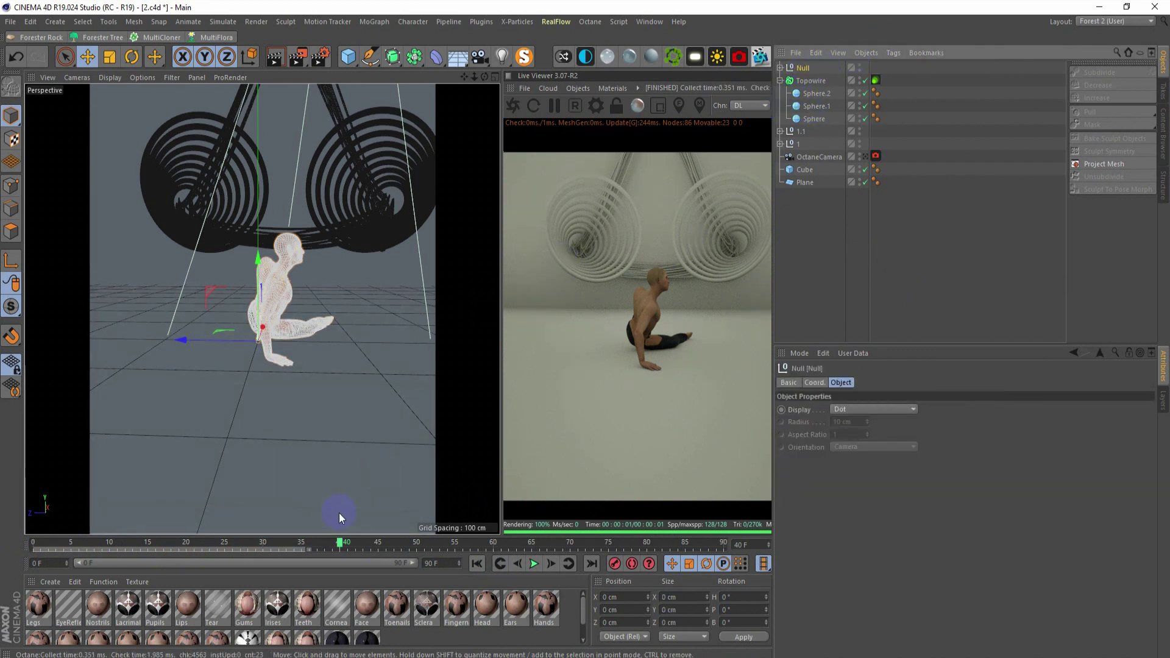
# Step: Check the figure in the top and perspective views, then look through the Octane camera
pyautogui.middleClick(329, 312)
pyautogui.middleClick(429, 266)
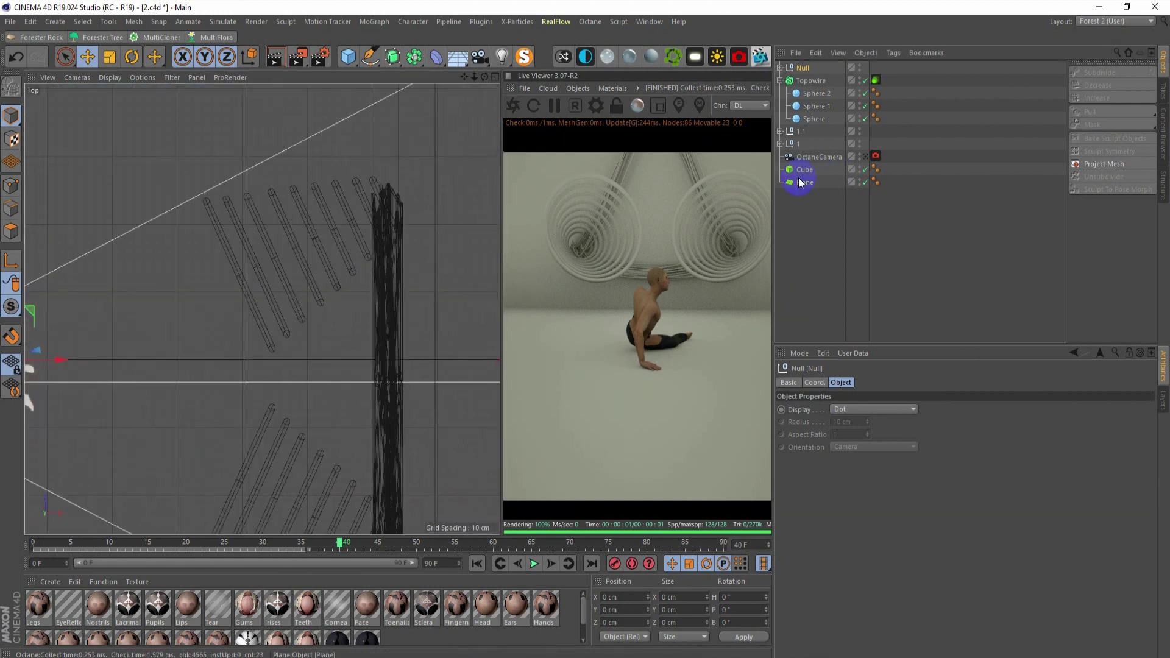
pyautogui.scroll(-5, 379, 332)
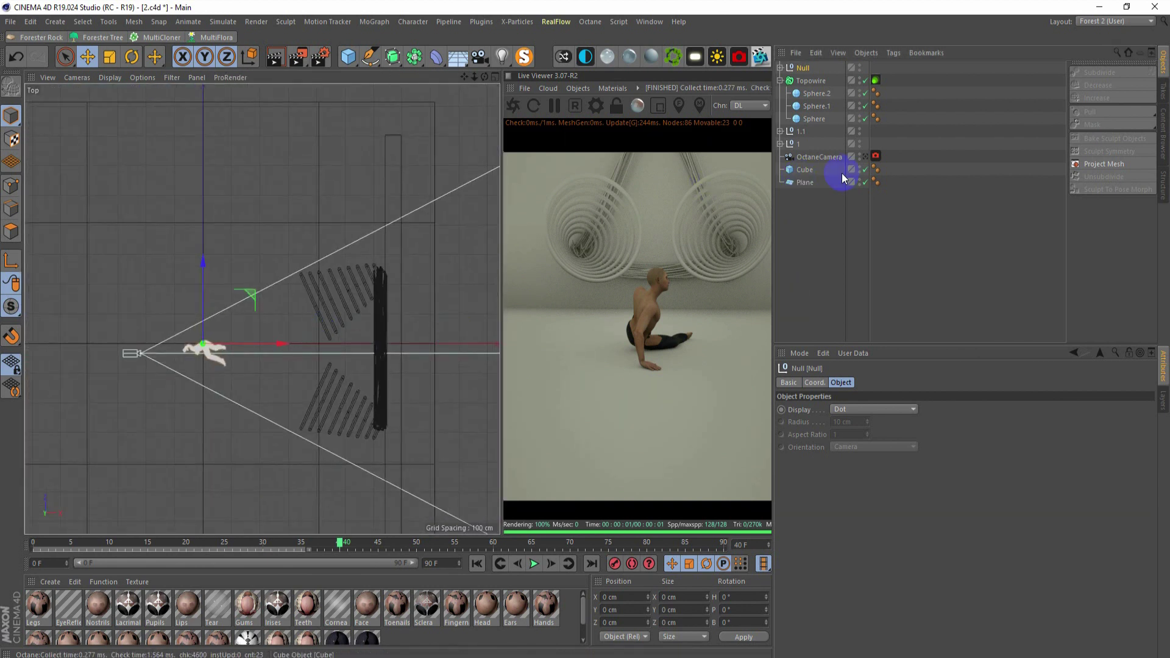
pyautogui.middleClick(357, 281)
pyautogui.middleClick(243, 204)
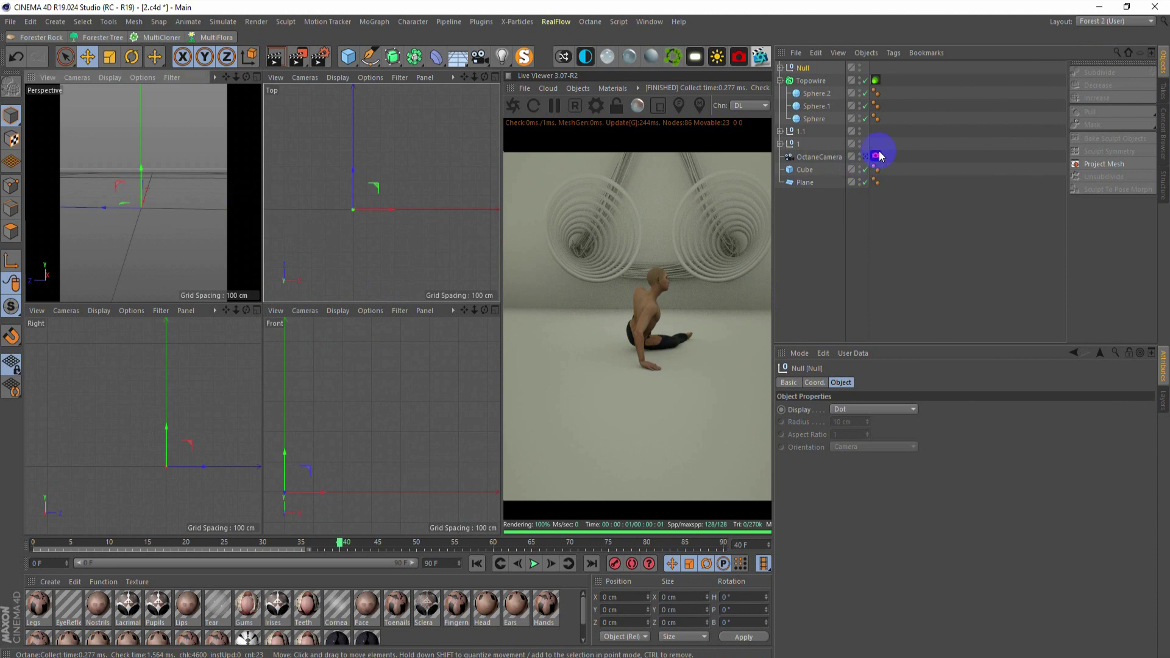
pyautogui.click(863, 160)
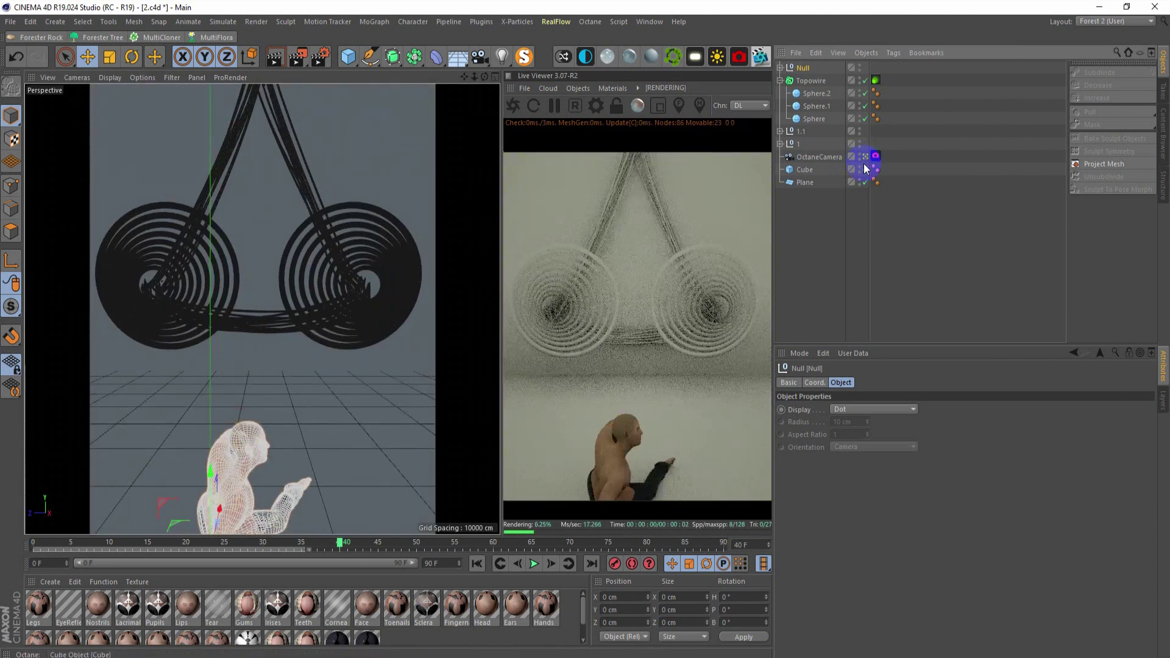
# Step: Rename the new null to 'character'
pyautogui.middleClick(331, 368)
pyautogui.middleClick(365, 286)
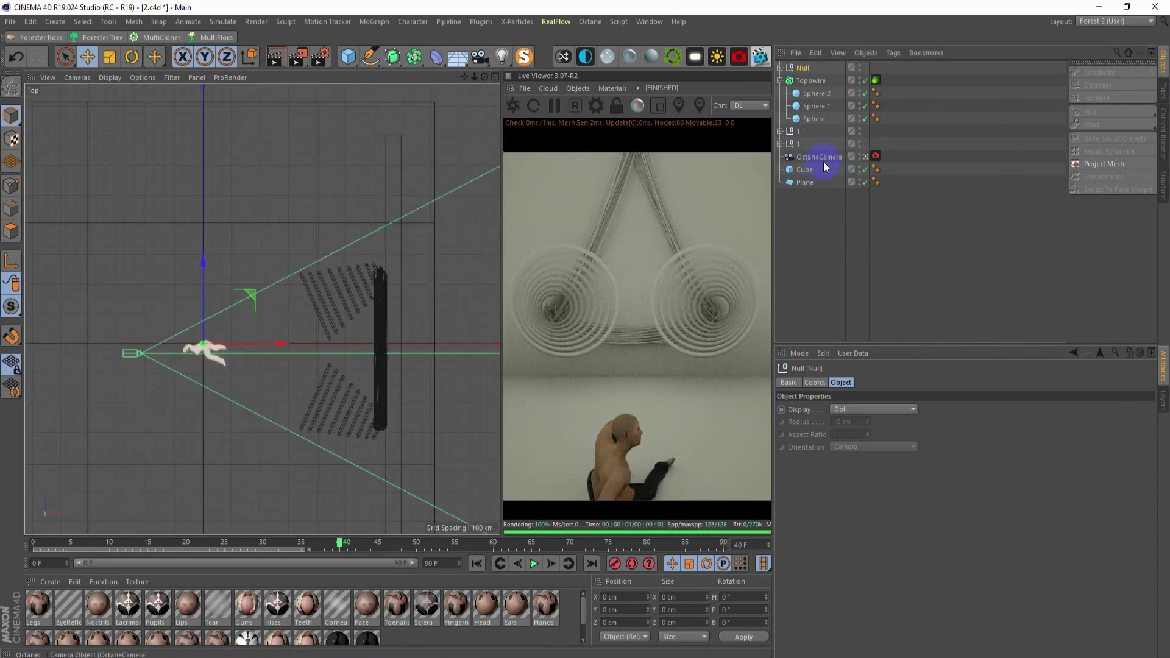
pyautogui.doubleClick(803, 67)
pyautogui.write('cha')
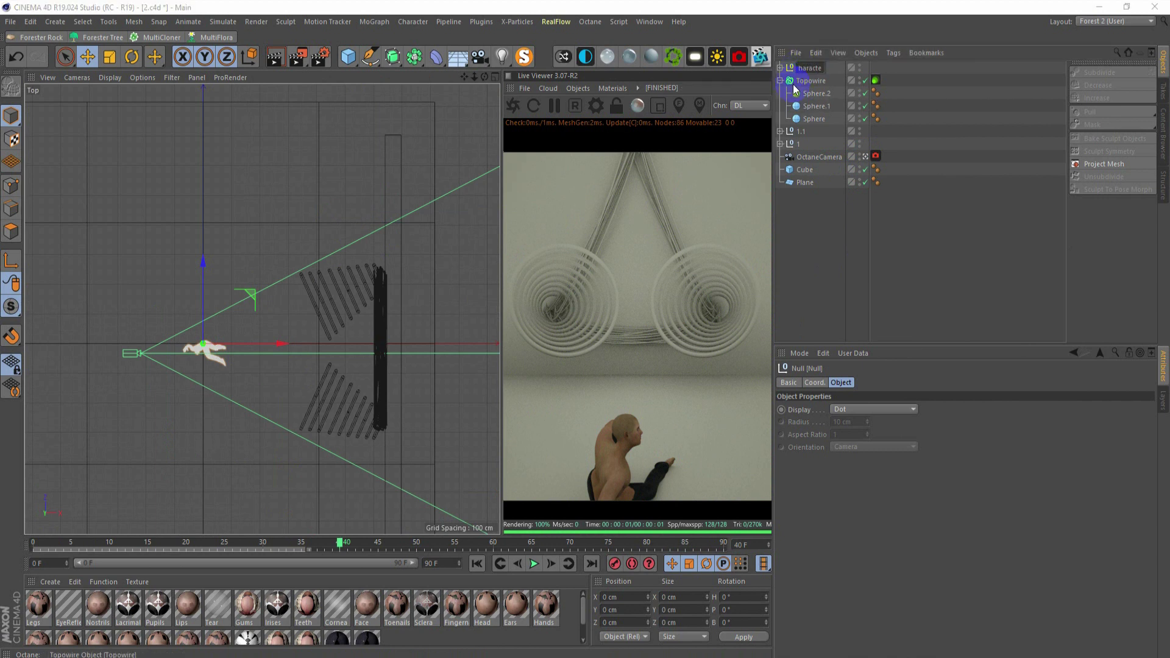
pyautogui.press('Escape')
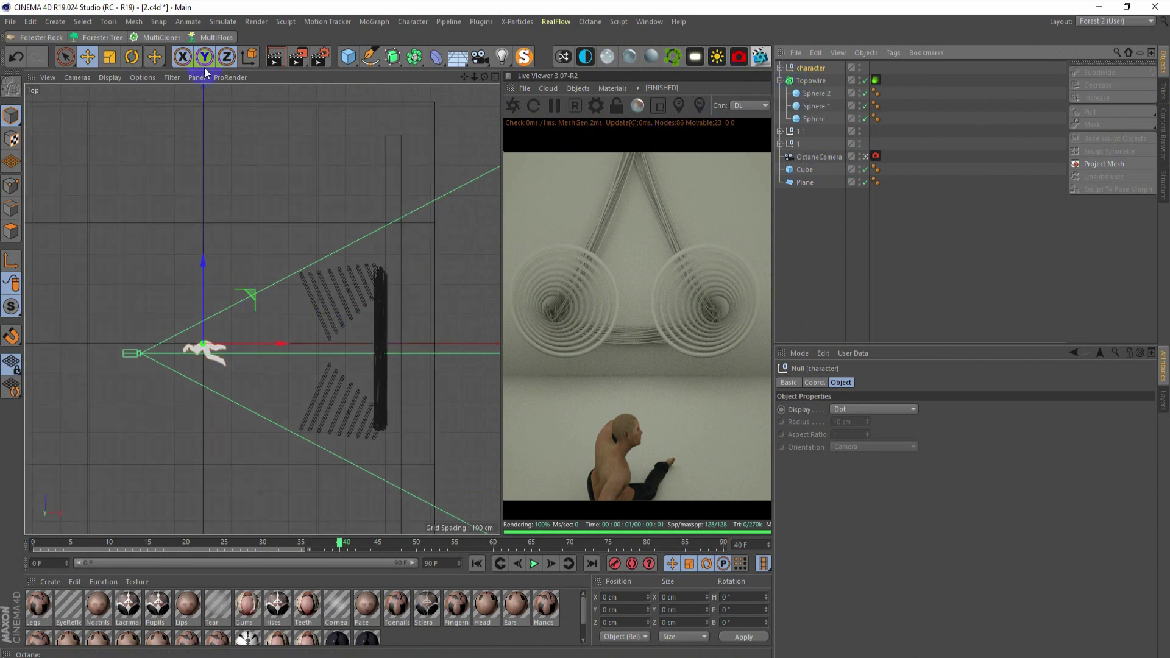
# Step: Turn the character group -60° and move it forward along Z to -35.309 cm
pyautogui.click(129, 56)
pyautogui.moveTo(239, 316)
pyautogui.mouseDown()
pyautogui.moveTo(251, 367)
pyautogui.moveTo(230, 384)
pyautogui.moveTo(383, 362)
pyautogui.moveTo(371, 358)
pyautogui.mouseUp()
pyautogui.press('e')
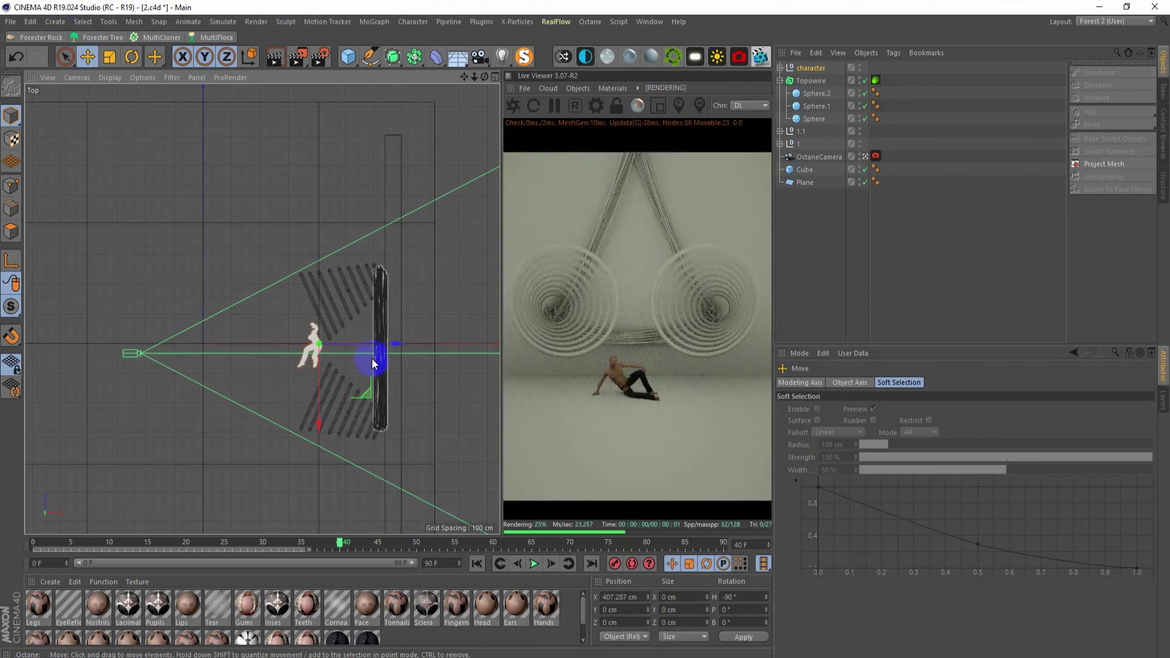
pyautogui.middleClick(372, 358)
pyautogui.middleClick(234, 249)
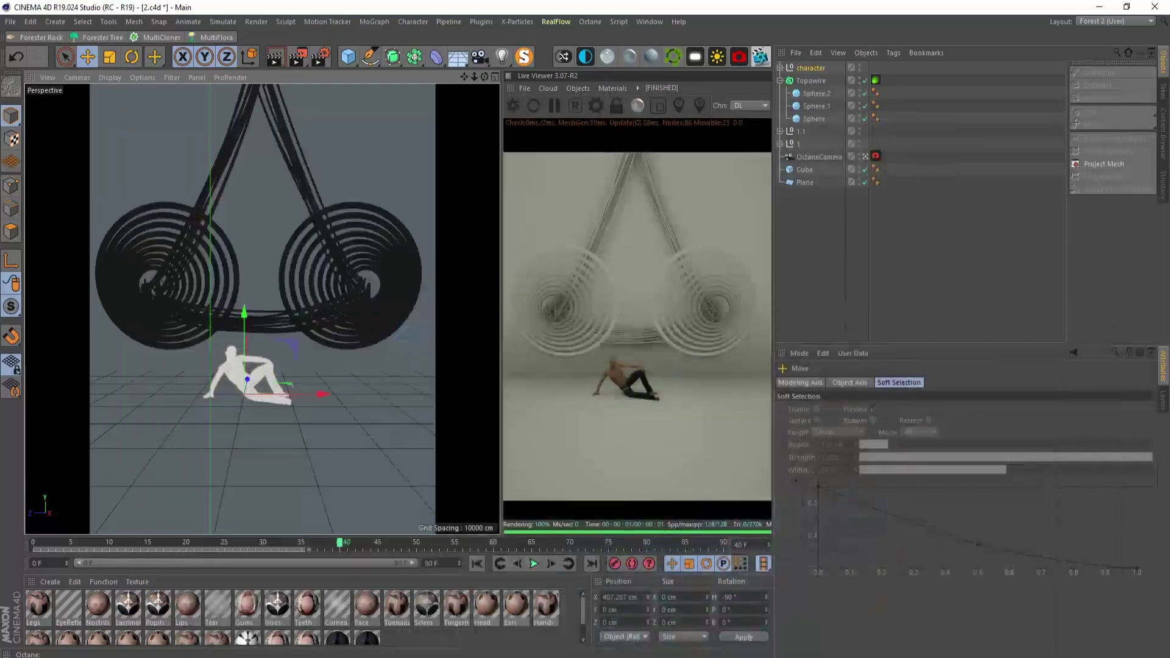
pyautogui.moveTo(321, 395); pyautogui.dragTo(339, 397)
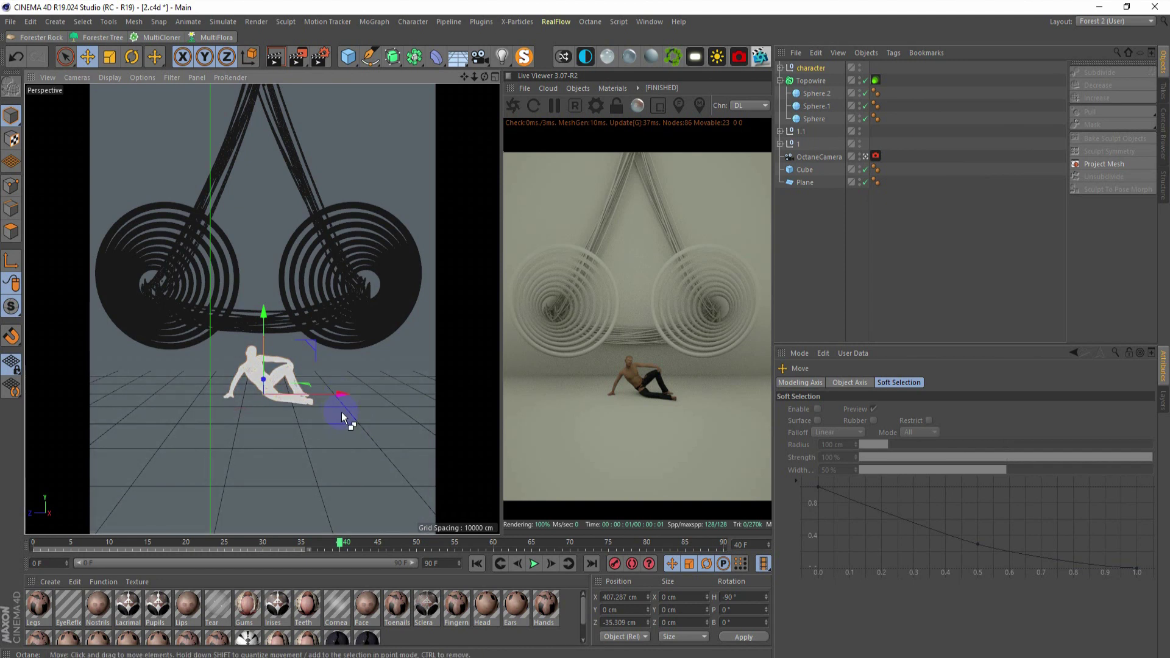
# Step: Save the scene, then scroll down through the material list
pyautogui.hotkey('ctrl', 's')
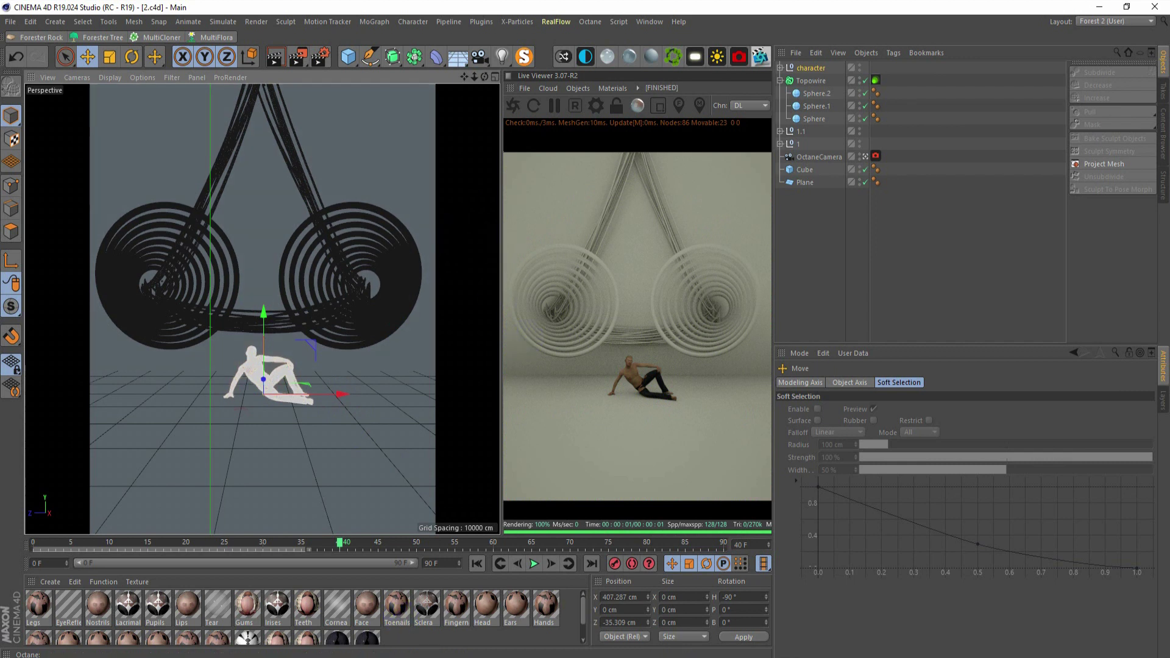
pyautogui.moveTo(581, 614); pyautogui.dragTo(580, 608)
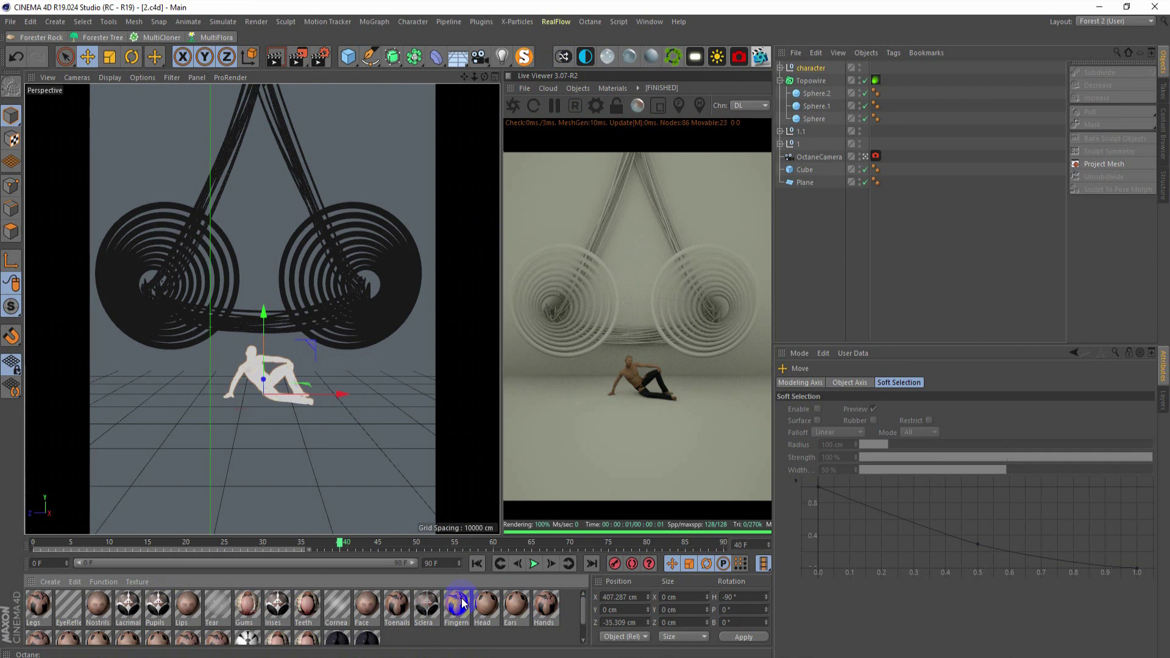
pyautogui.click(421, 638)
pyautogui.scroll(-1, 580, 609)
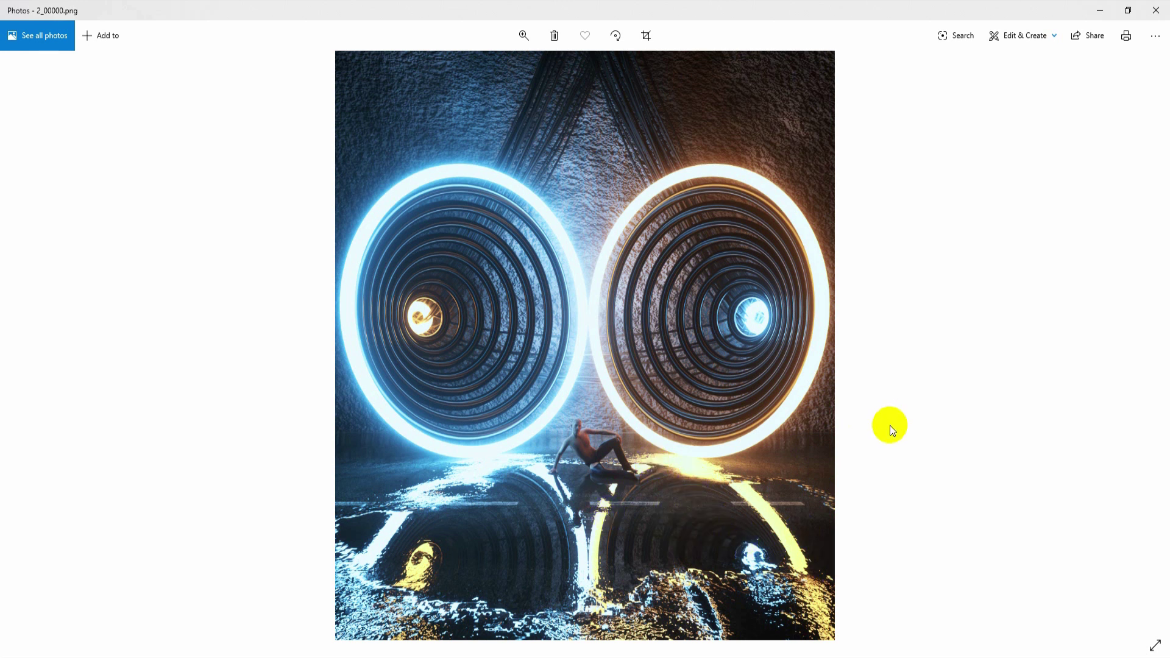
# Step: Minimize the 2_00000.png reference render in Photos to bring Cinema 4D back
pyautogui.click(1099, 11)
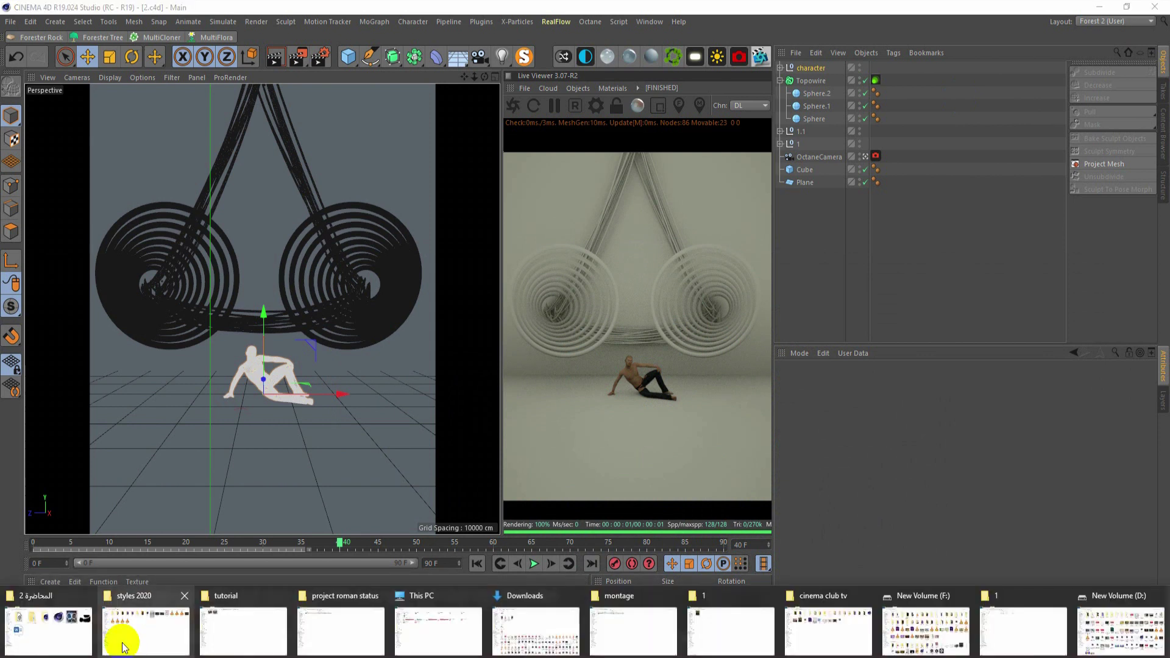
# Step: Open the CityStreetRoadAsphaltTwoLaneWorn001 3K folder and show it as extra large icons
pyautogui.click(90, 635)
pyautogui.click(439, 447)
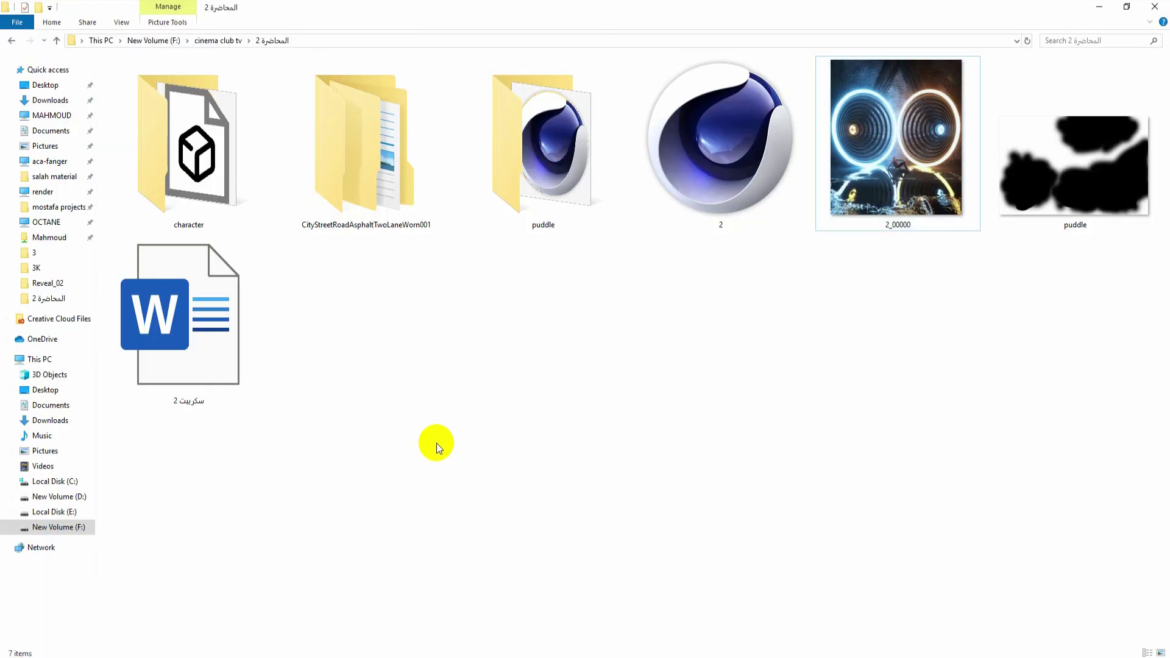
pyautogui.doubleClick(481, 210)
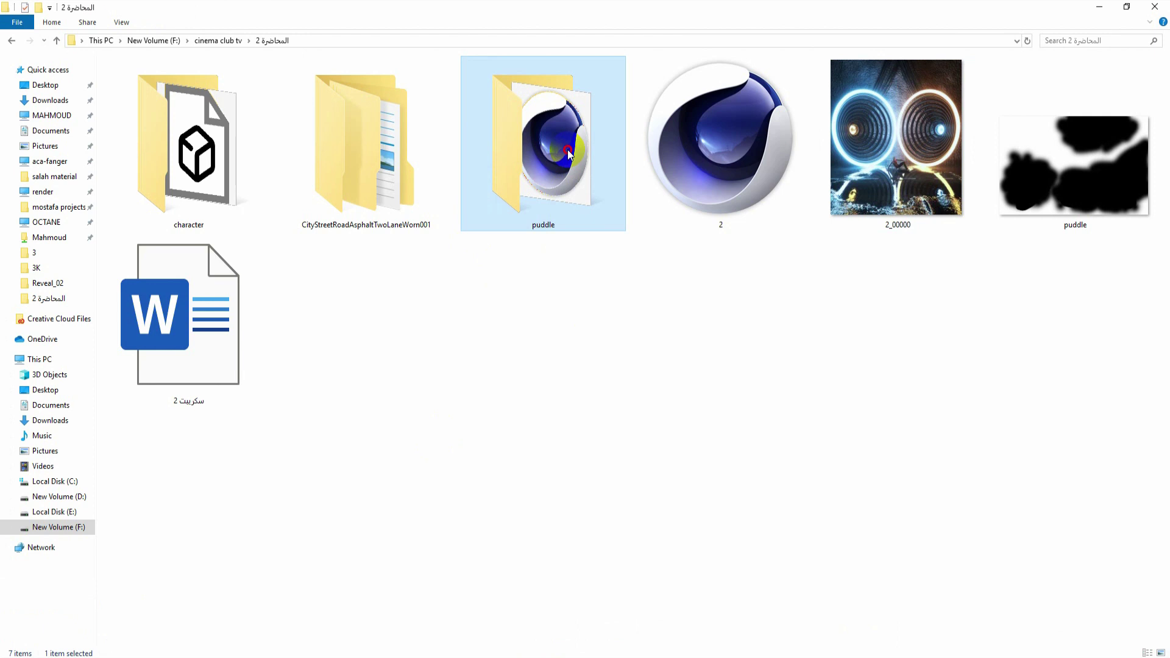
pyautogui.doubleClick(373, 163)
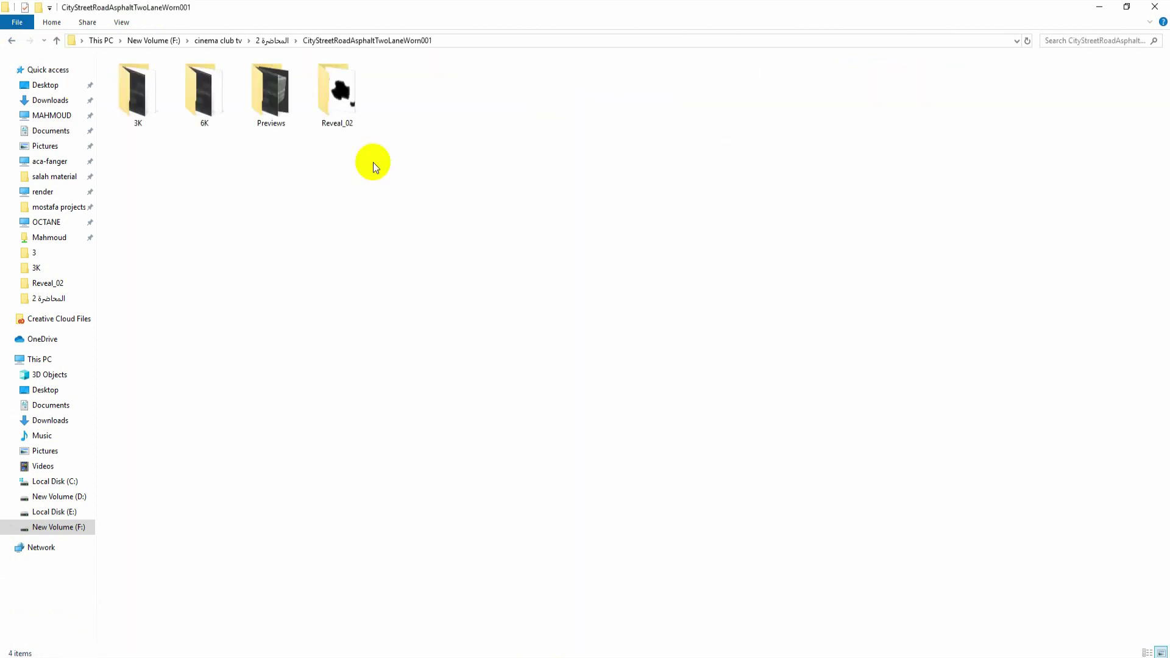
pyautogui.moveTo(138, 93)
pyautogui.doubleClick(143, 114)
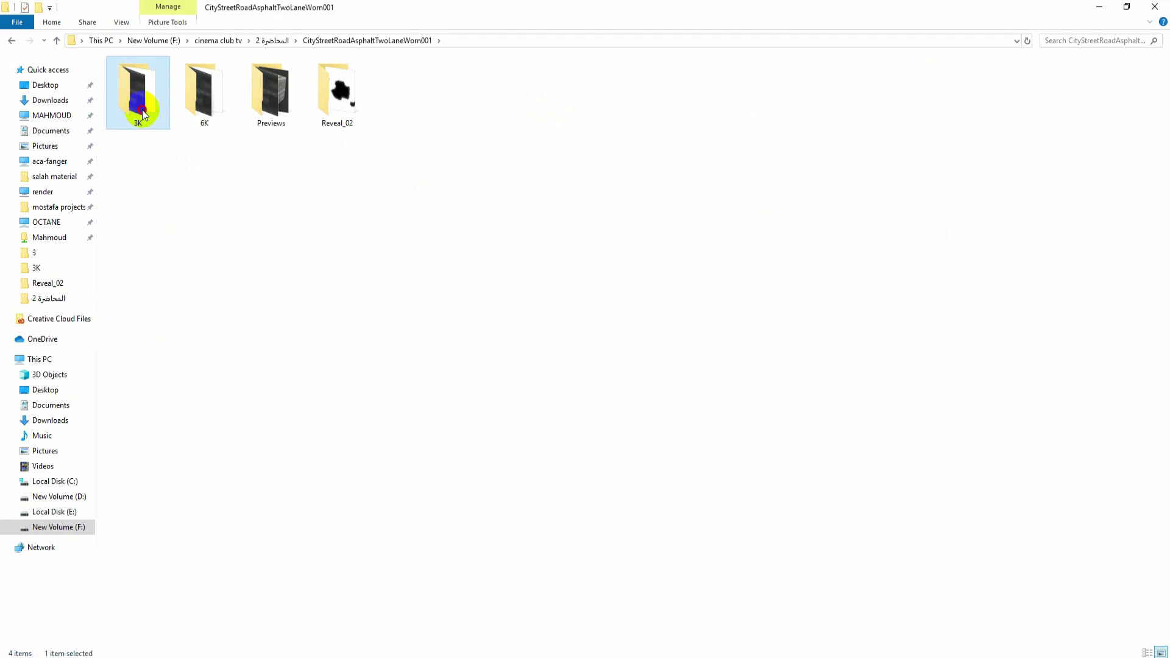
pyautogui.rightClick(347, 195)
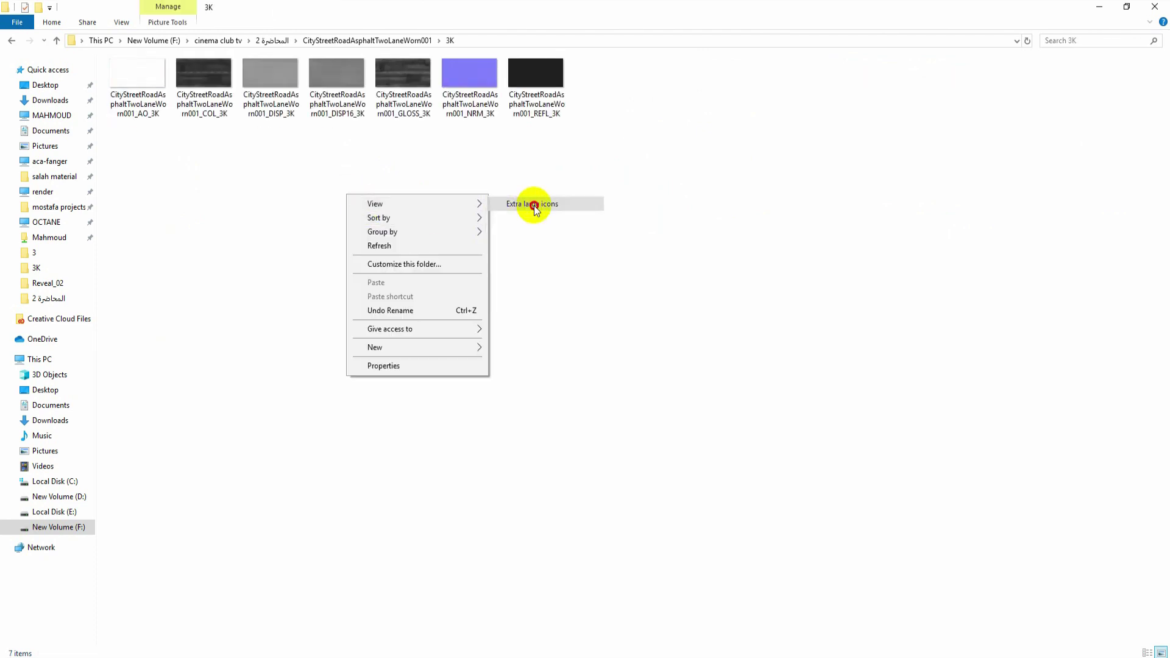
pyautogui.click(530, 203)
# Step: Preview the COL_3K color map, inspect the DISP_3K and NRM_3K maps, then select the 6K folder
pyautogui.doubleClick(377, 110)
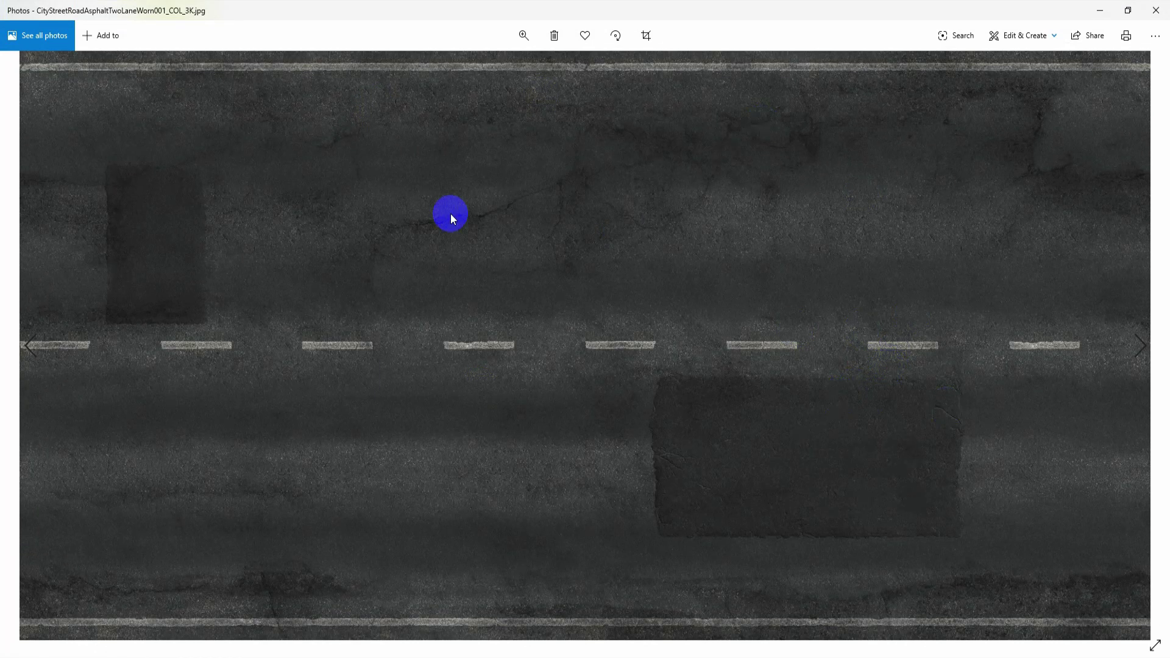
pyautogui.click(1148, 16)
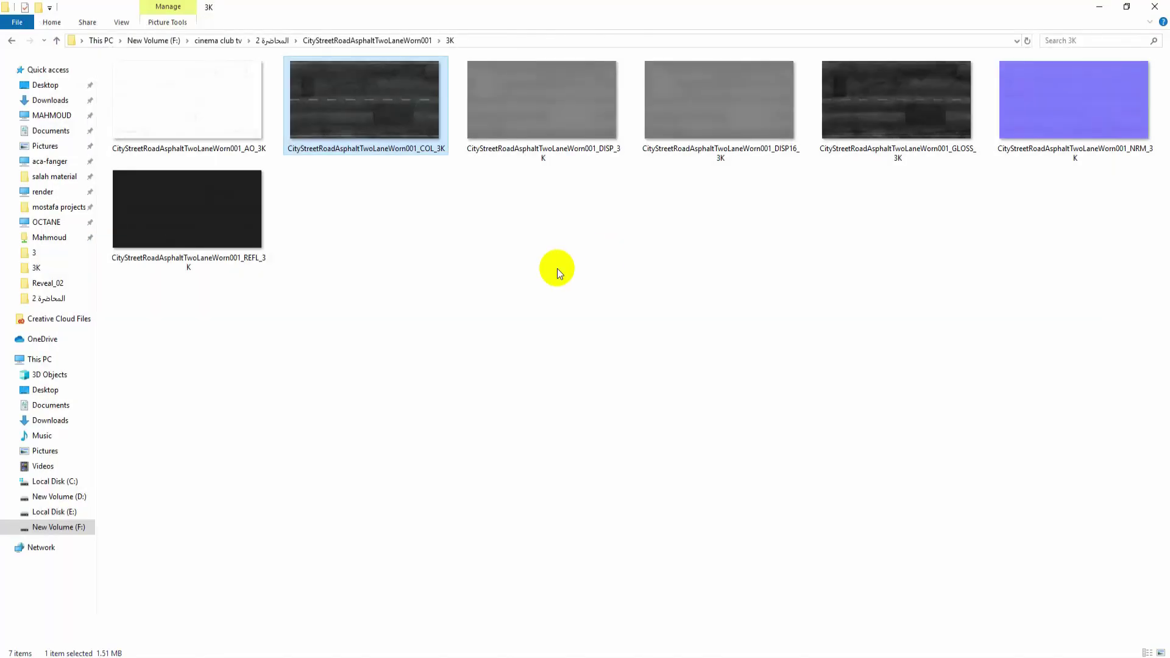
pyautogui.click(557, 94)
pyautogui.click(1080, 144)
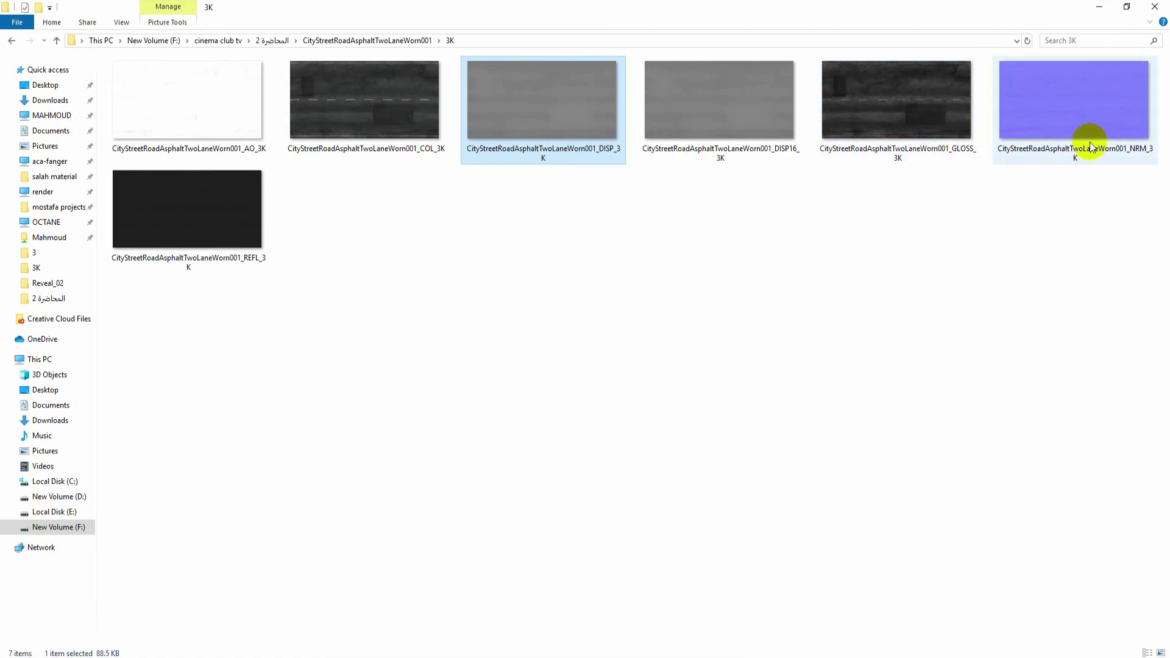
pyautogui.click(721, 265)
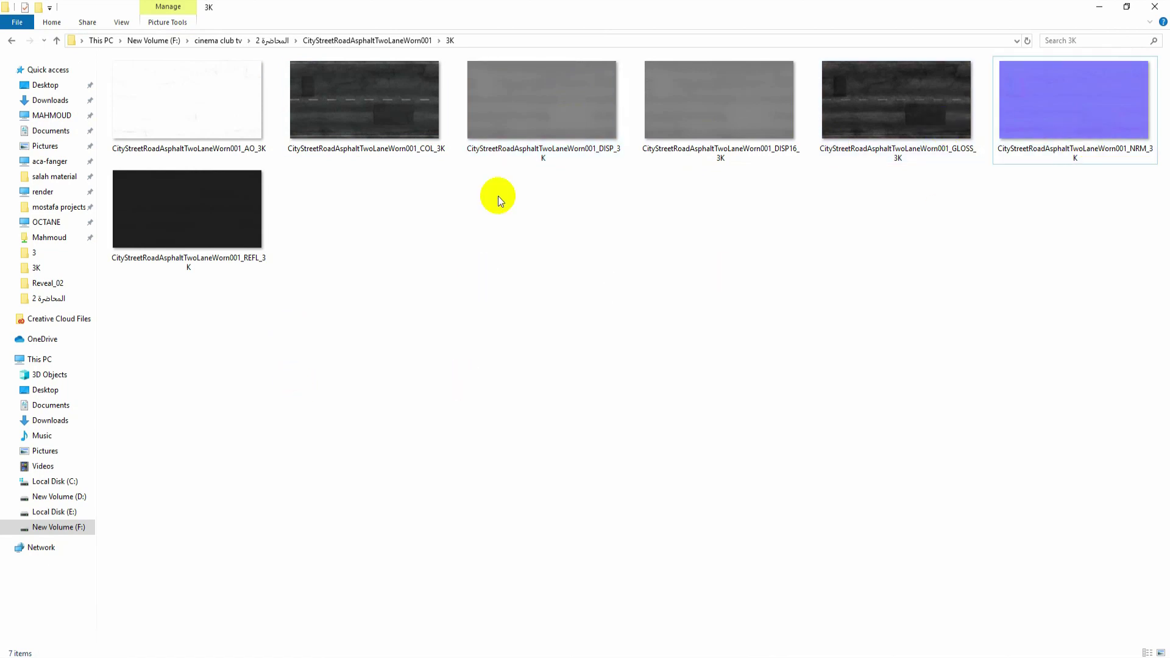
pyautogui.click(359, 40)
pyautogui.click(213, 87)
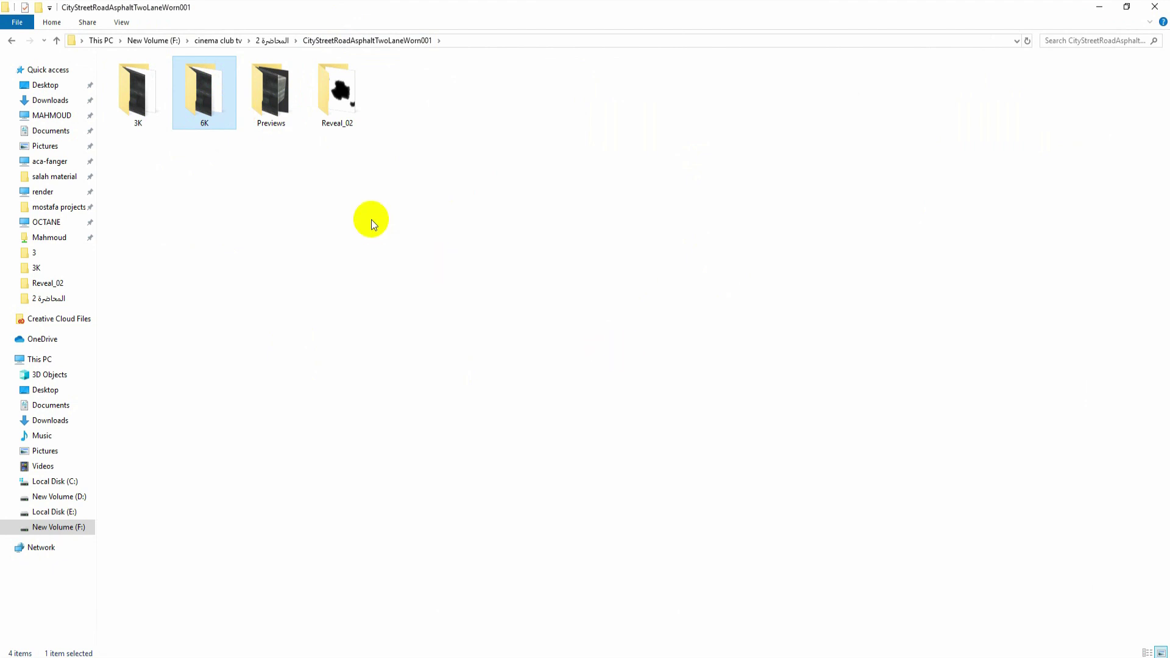
# Step: Preview the puddle_00025 mask in Reveal_02, then return to Cinema 4D
pyautogui.doubleClick(356, 106)
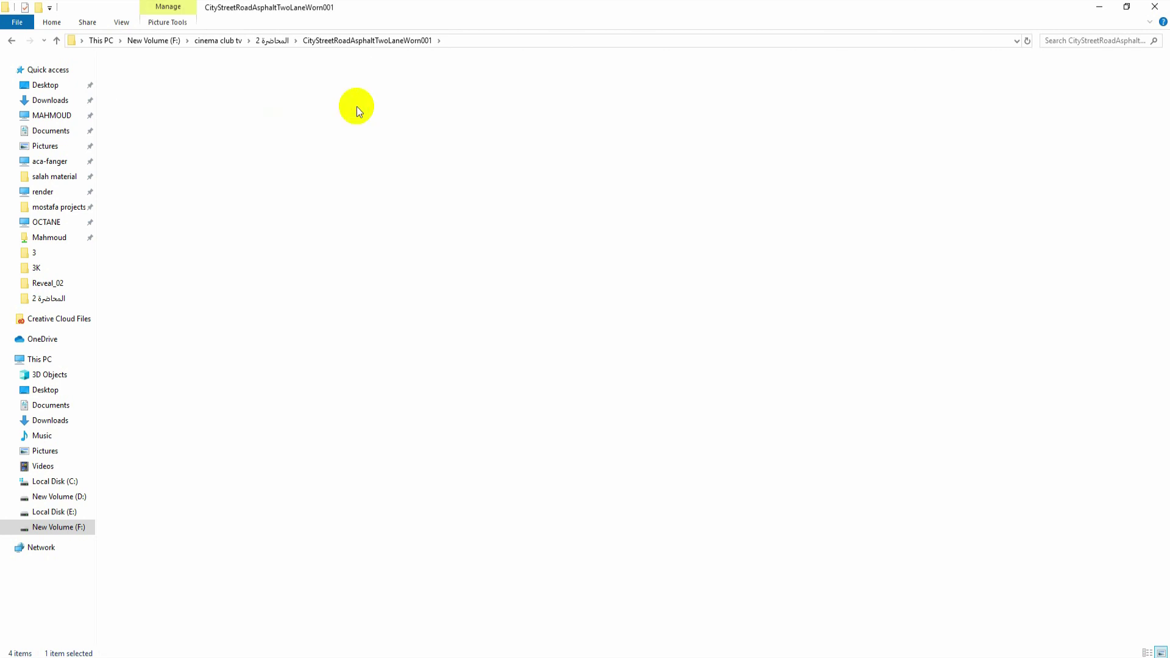
pyautogui.doubleClick(158, 90)
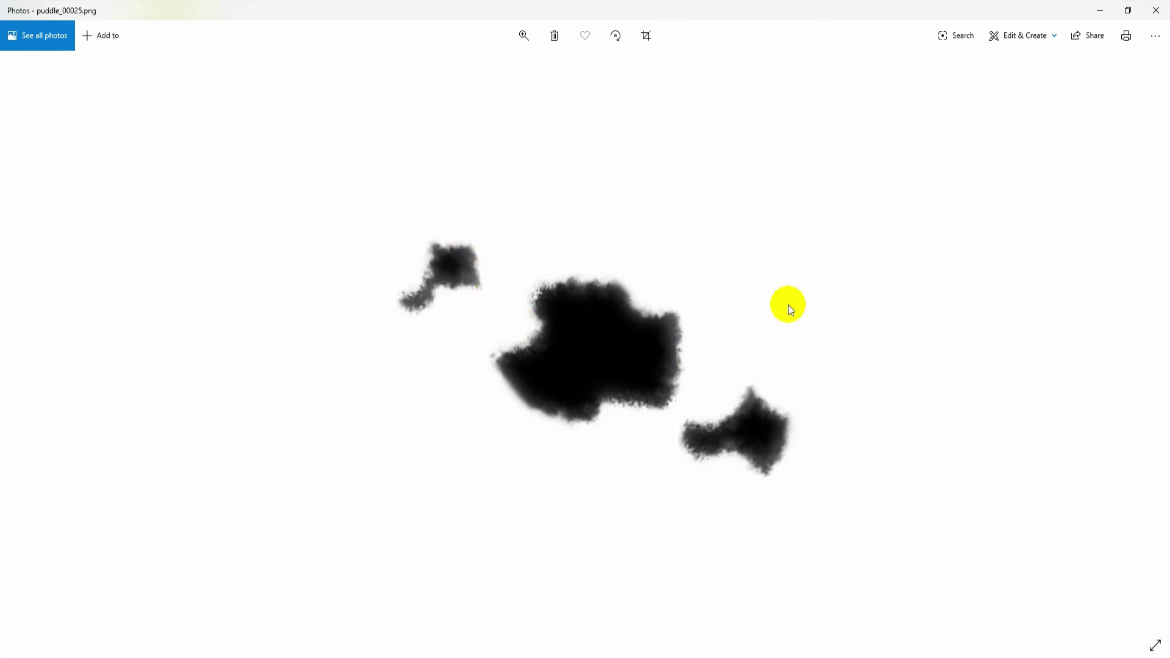
pyautogui.click(1153, 11)
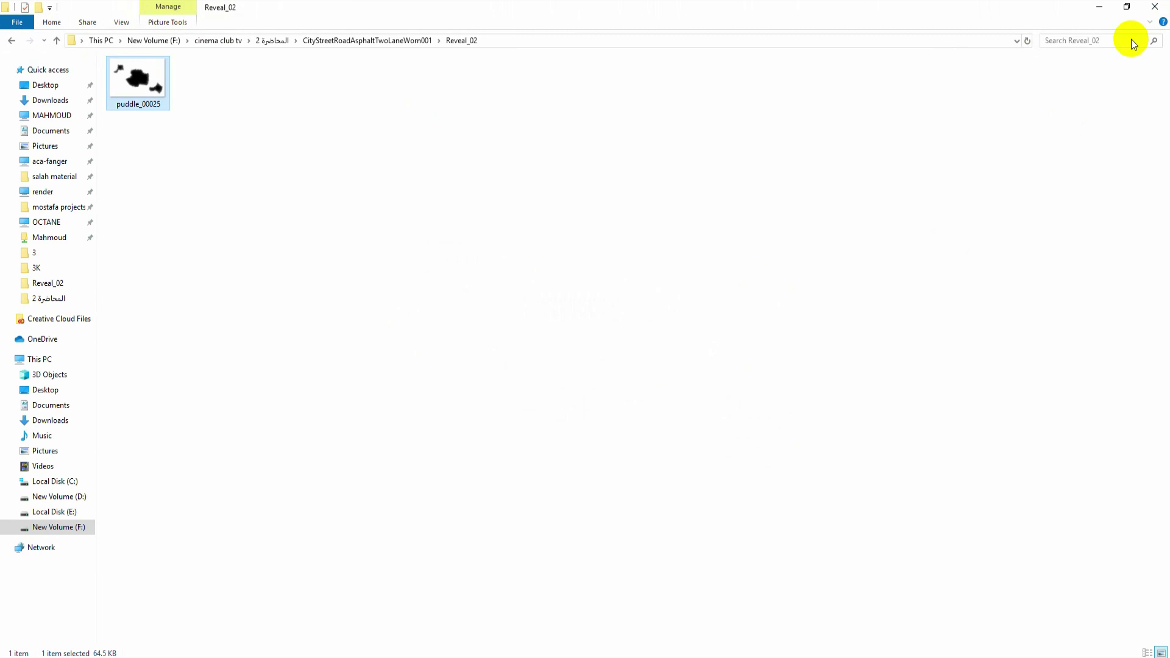
pyautogui.click(475, 655)
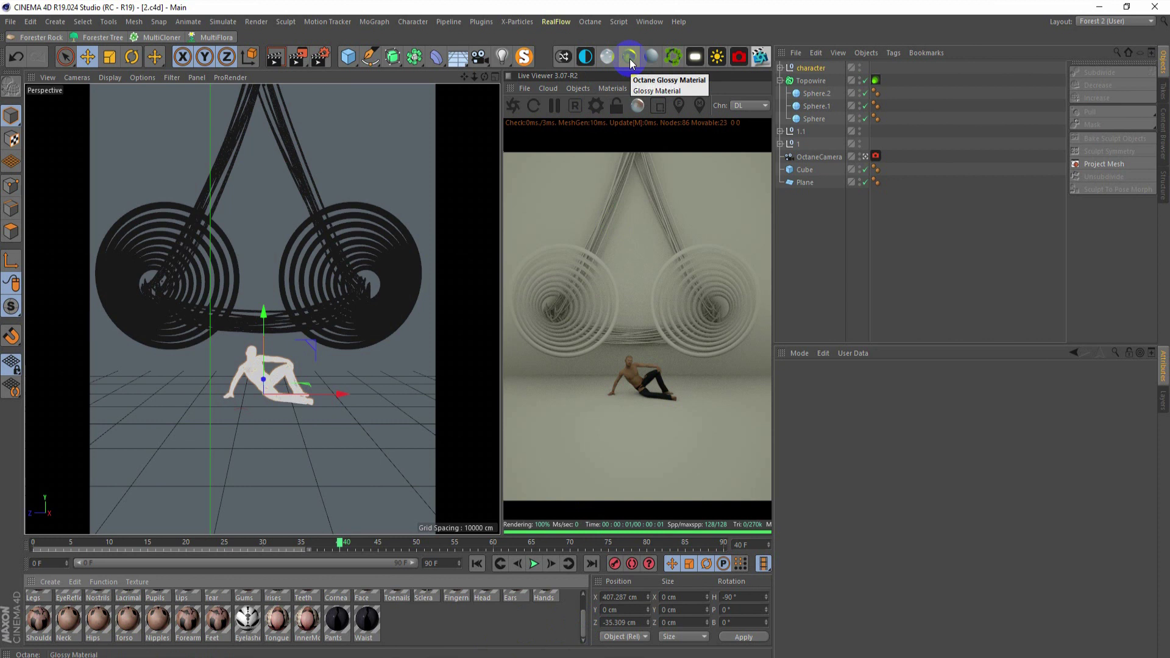
# Step: Add an OctGlossy material and maximize its Octane Node Editor showing the glossy node
pyautogui.click(630, 61)
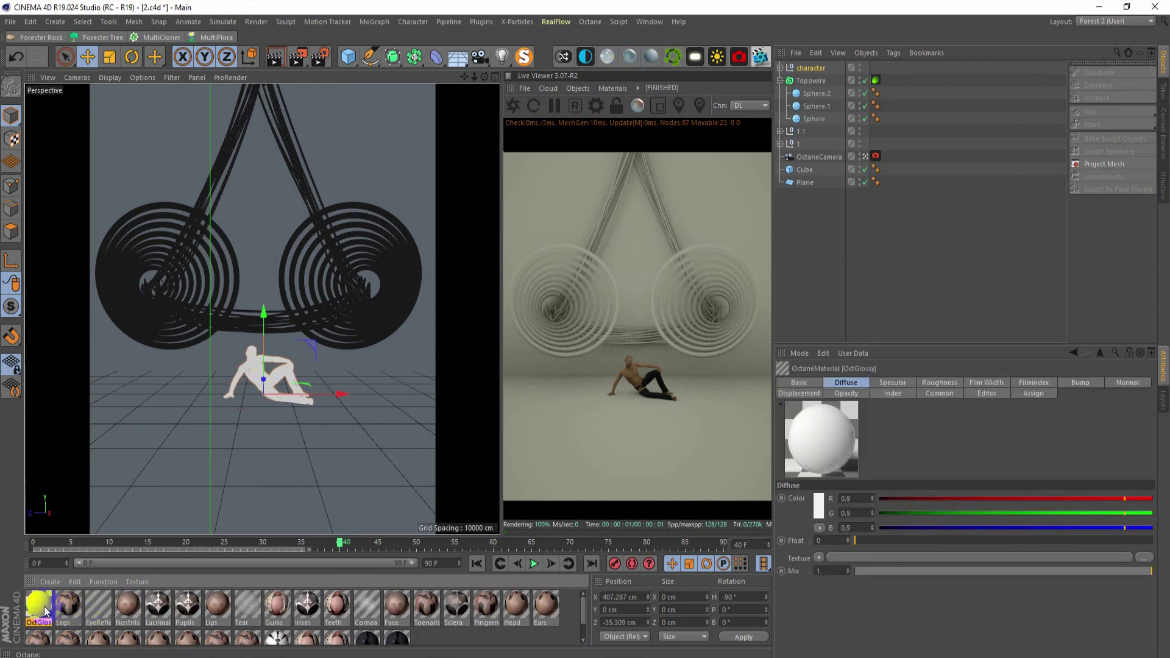
pyautogui.doubleClick(46, 611)
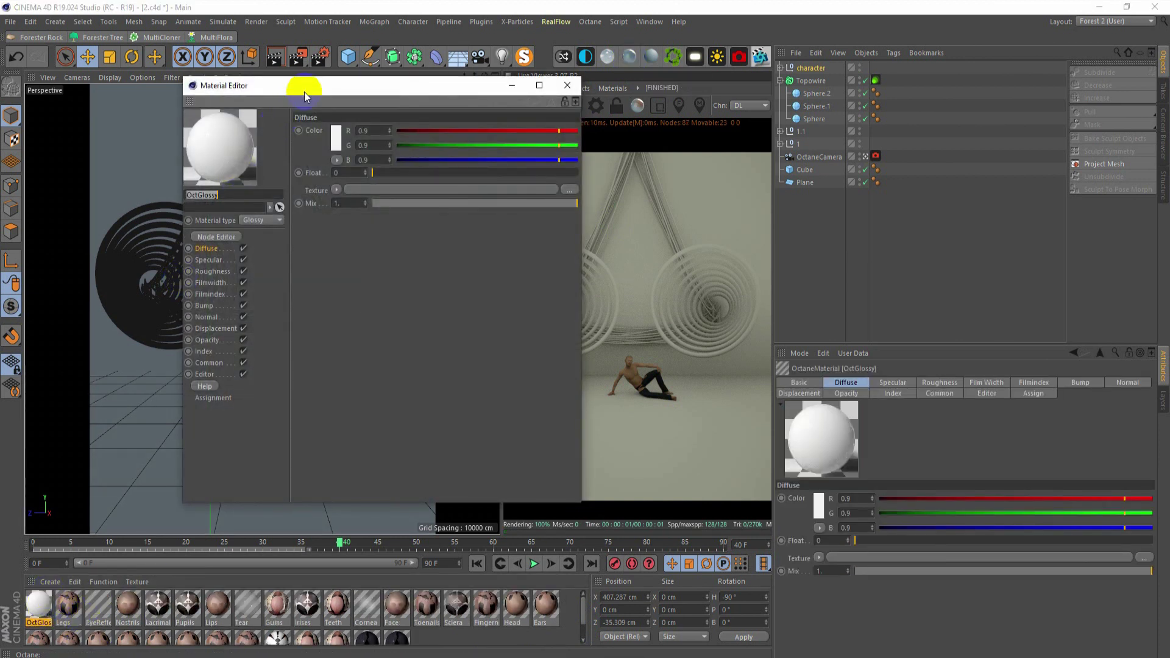
pyautogui.moveTo(305, 92); pyautogui.dragTo(631, 82)
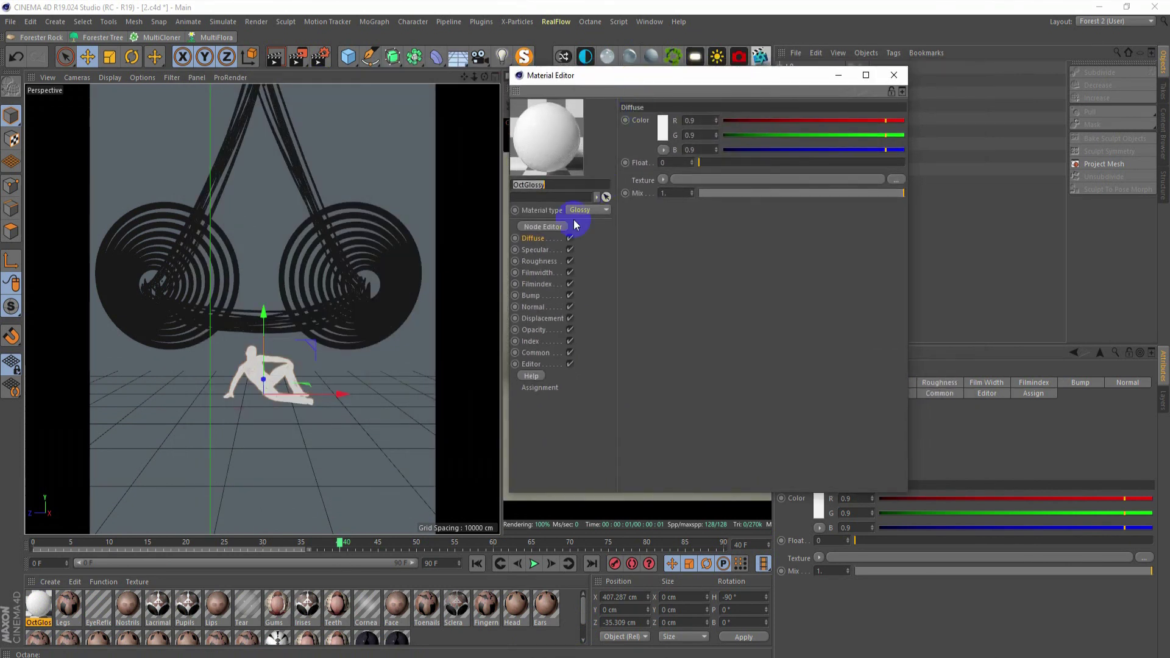
pyautogui.click(542, 226)
pyautogui.moveTo(585, 263); pyautogui.dragTo(710, 178)
pyautogui.click(806, 176)
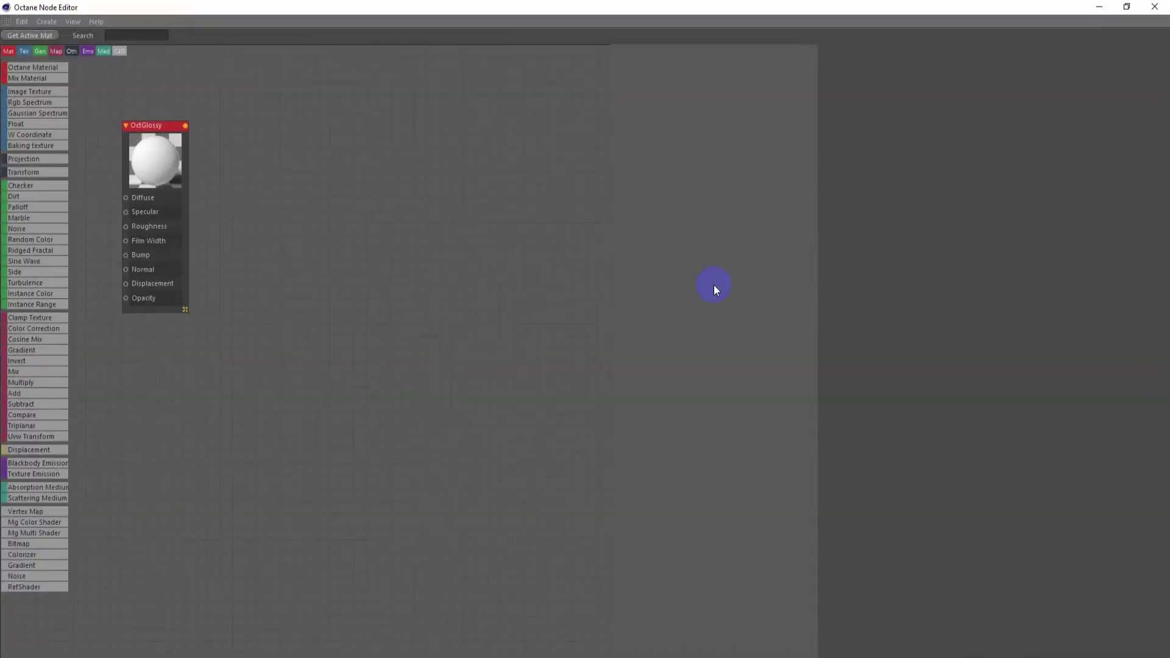
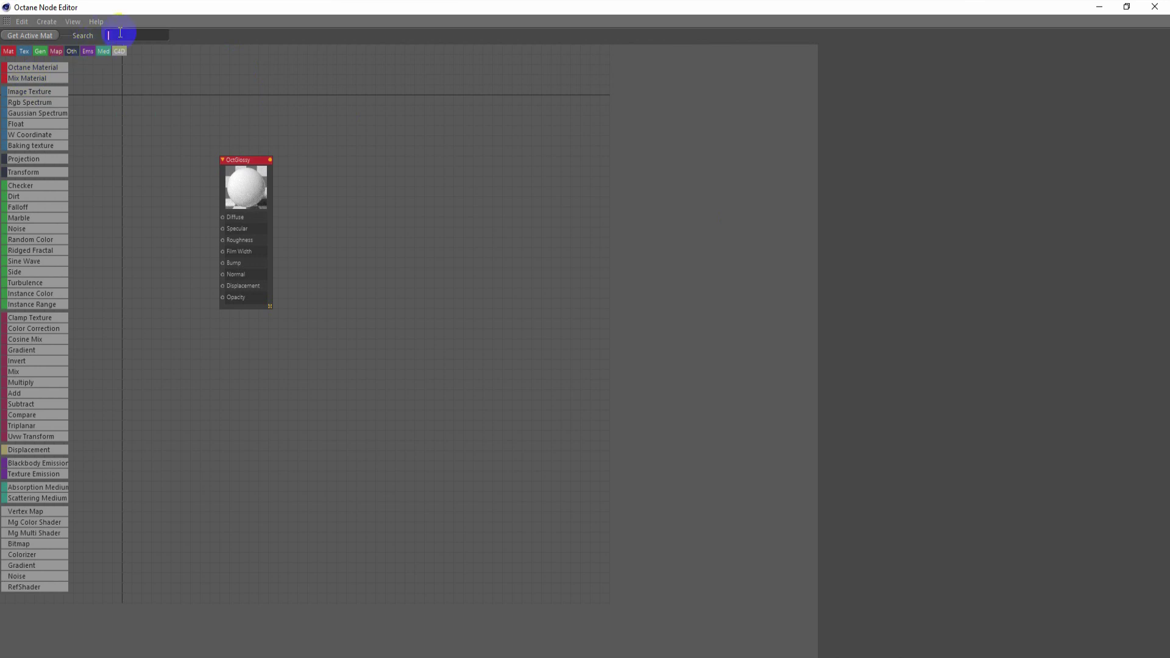
# Step: Add an Octane Mix Material node to the canvas beside the glossy material
pyautogui.write('mi')
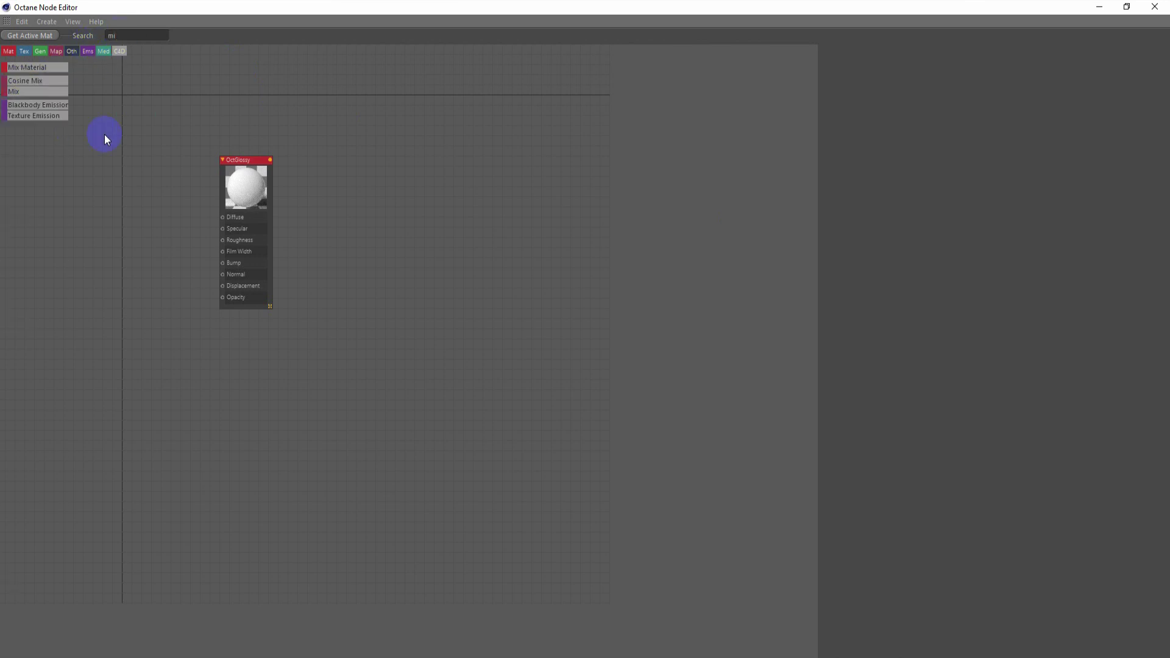
pyautogui.write('x')
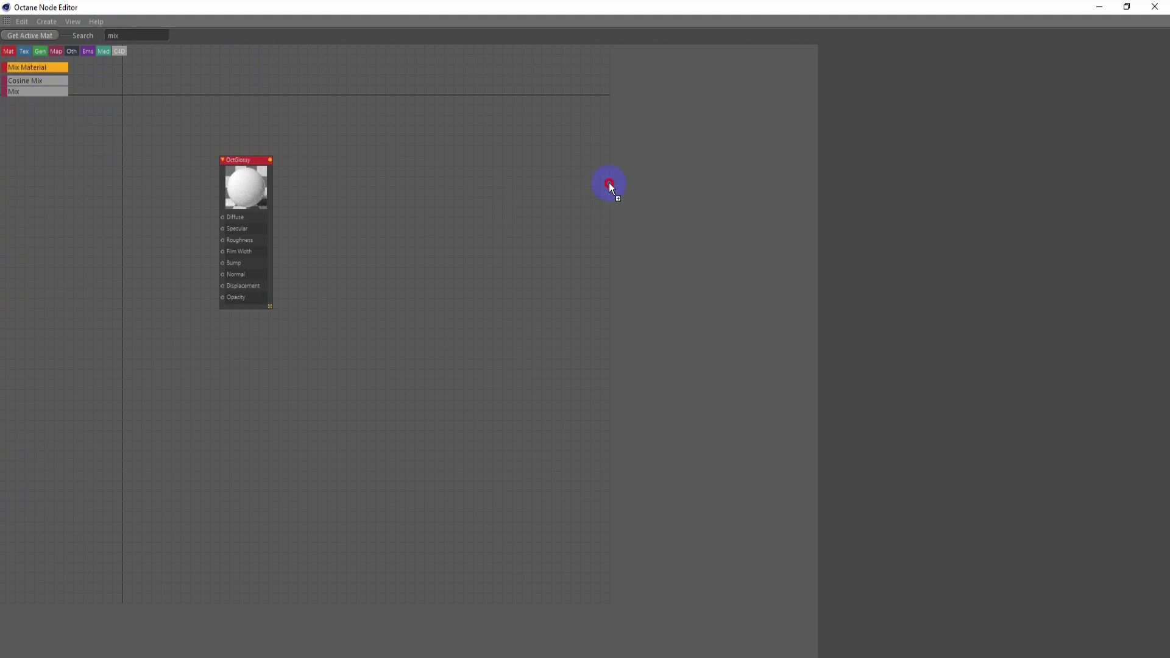
pyautogui.moveTo(35, 68); pyautogui.dragTo(524, 189)
pyautogui.click(250, 161)
pyautogui.moveTo(250, 160); pyautogui.dragTo(413, 179)
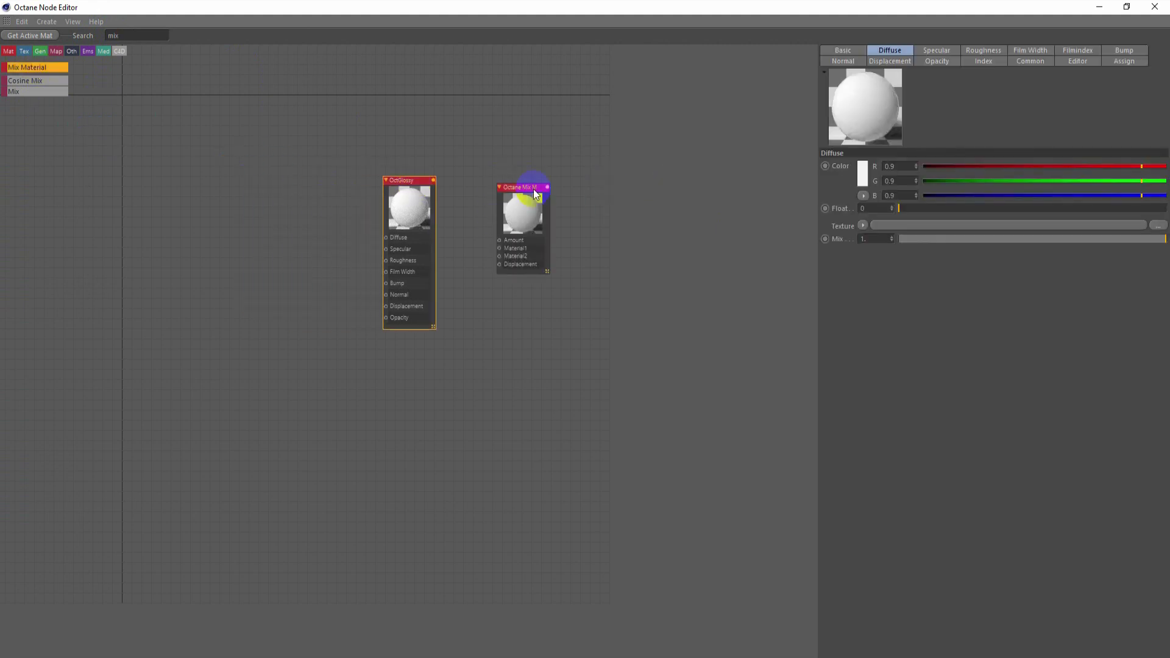
pyautogui.click(524, 175)
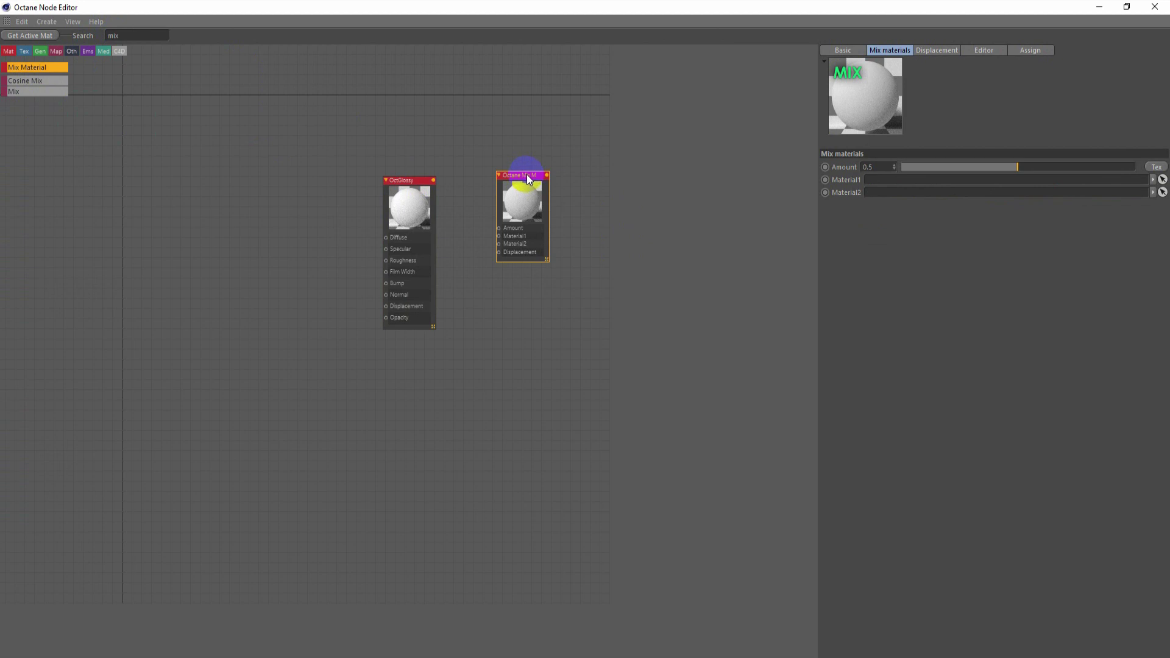
# Step: Rename the glossy material to 'Road main'
pyautogui.click(403, 195)
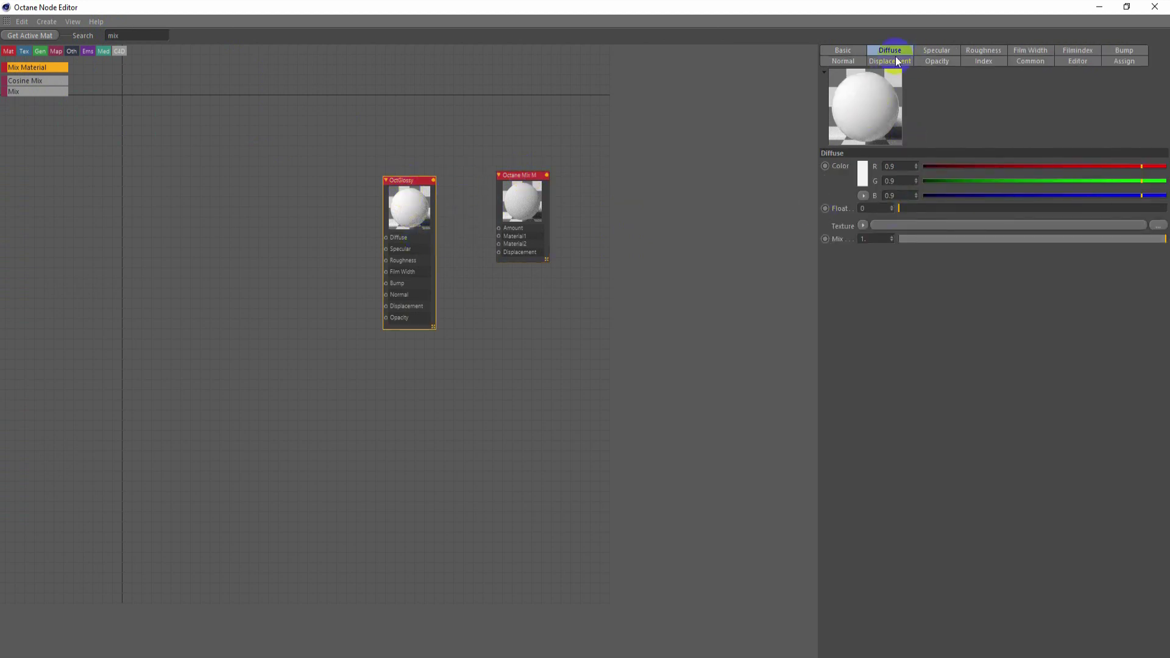
pyautogui.click(848, 49)
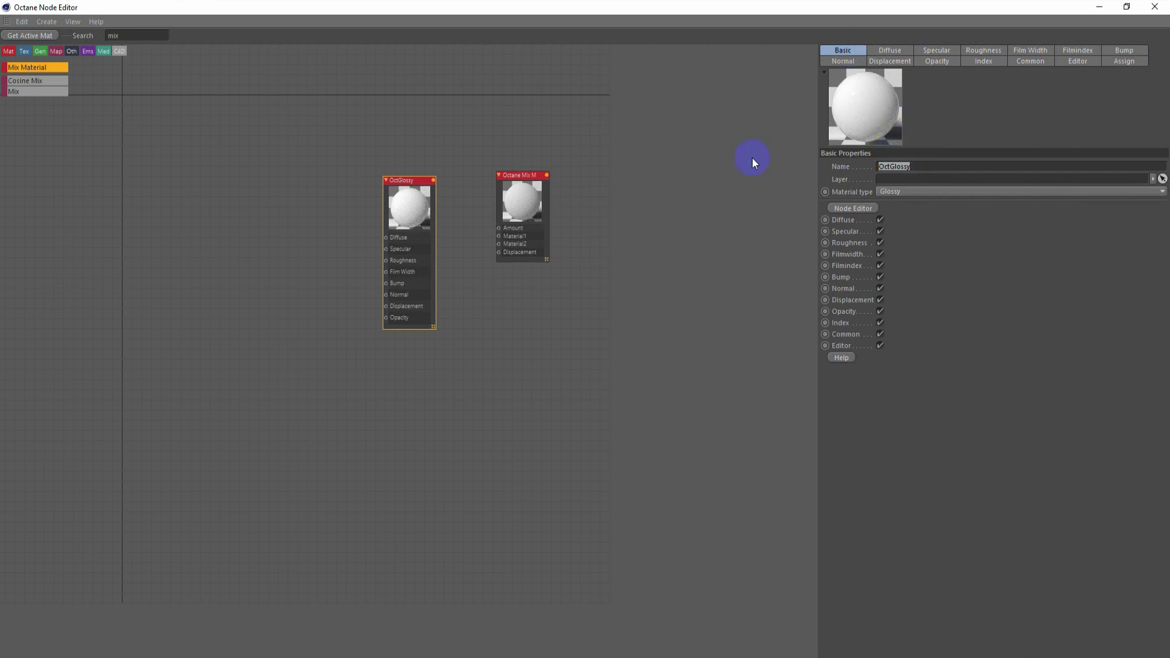
pyautogui.write('Road main')
pyautogui.press('Return')
pyautogui.click(526, 179)
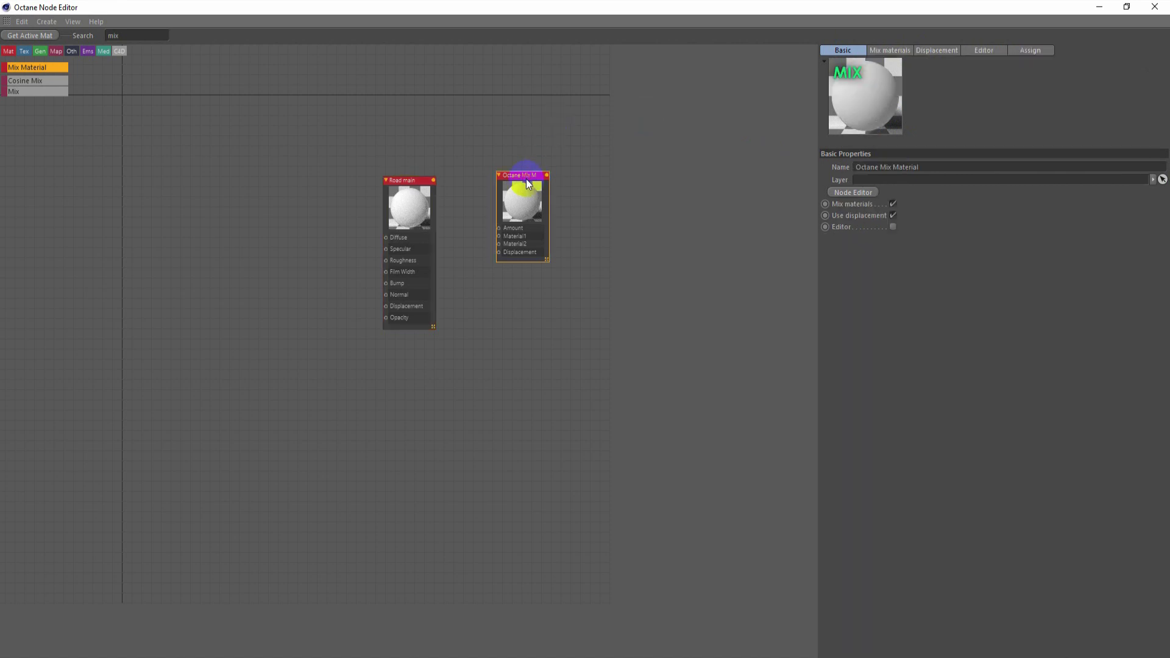
pyautogui.moveTo(535, 186); pyautogui.dragTo(544, 187)
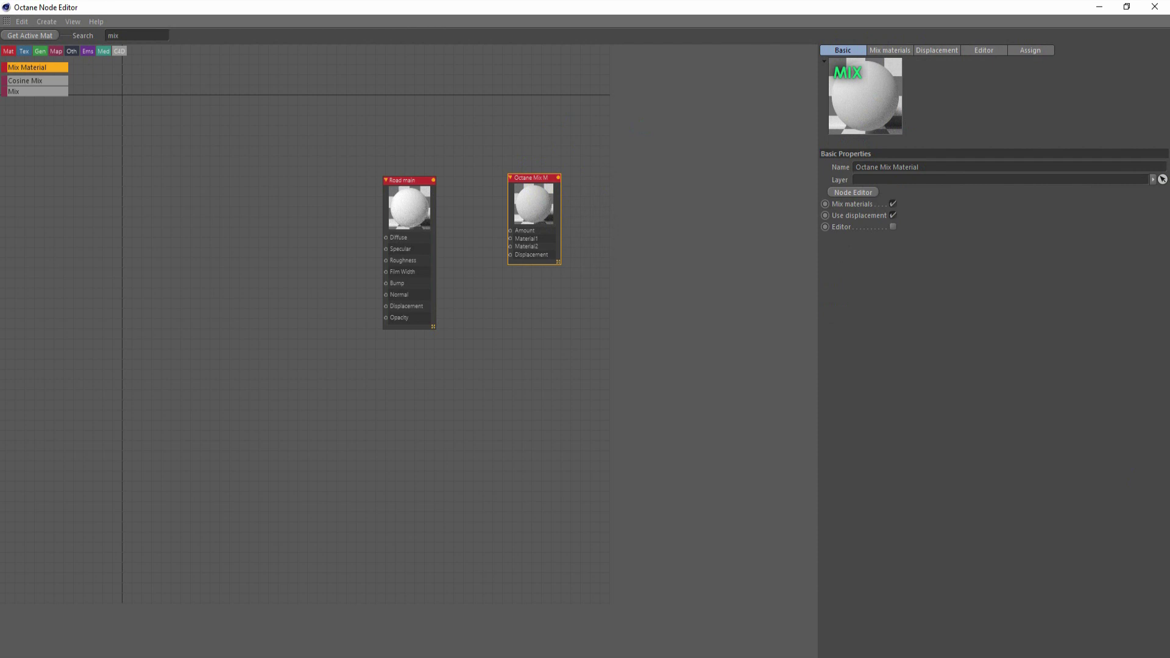
# Step: Add an Image Texture node loaded with the 6K asphalt colour map, without copying it to the project
pyautogui.click(128, 34)
pyautogui.doubleClick(129, 33)
pyautogui.write('imag')
pyautogui.moveTo(24, 67); pyautogui.dragTo(243, 231)
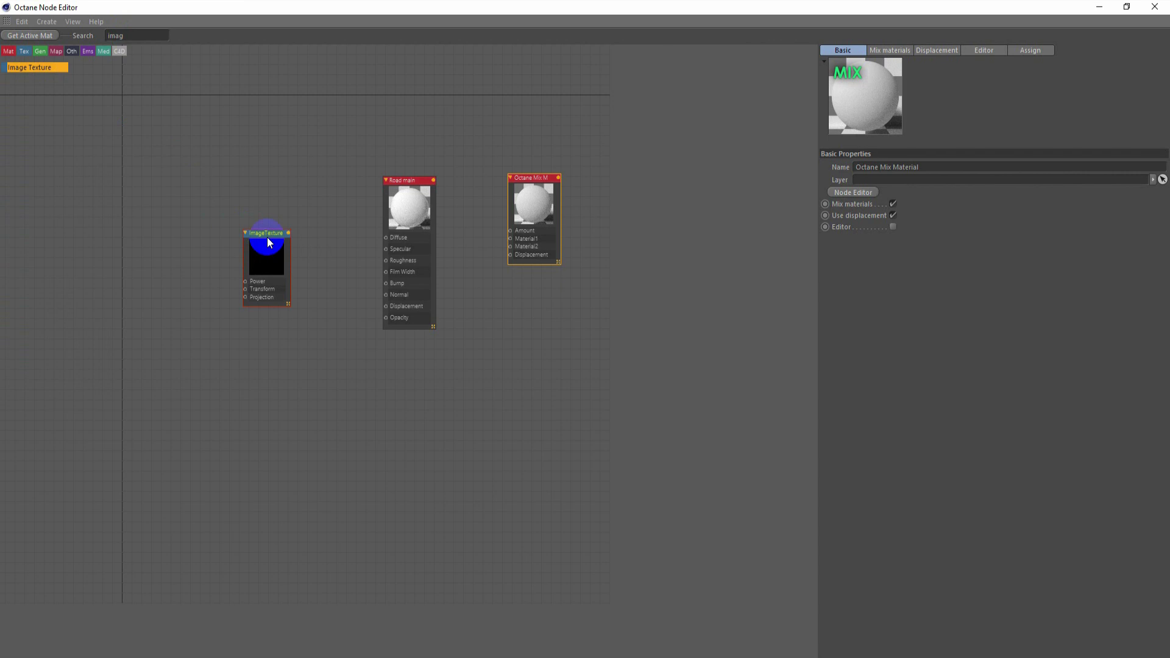
pyautogui.click(267, 242)
pyautogui.click(1157, 77)
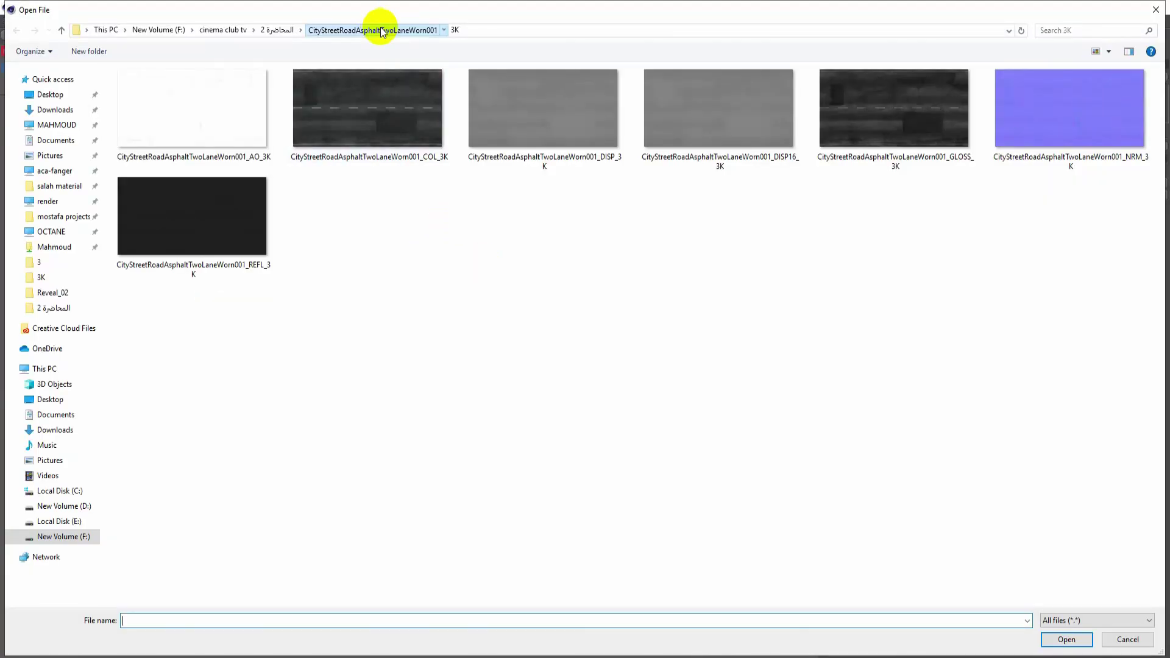
pyautogui.click(381, 29)
pyautogui.doubleClick(225, 103)
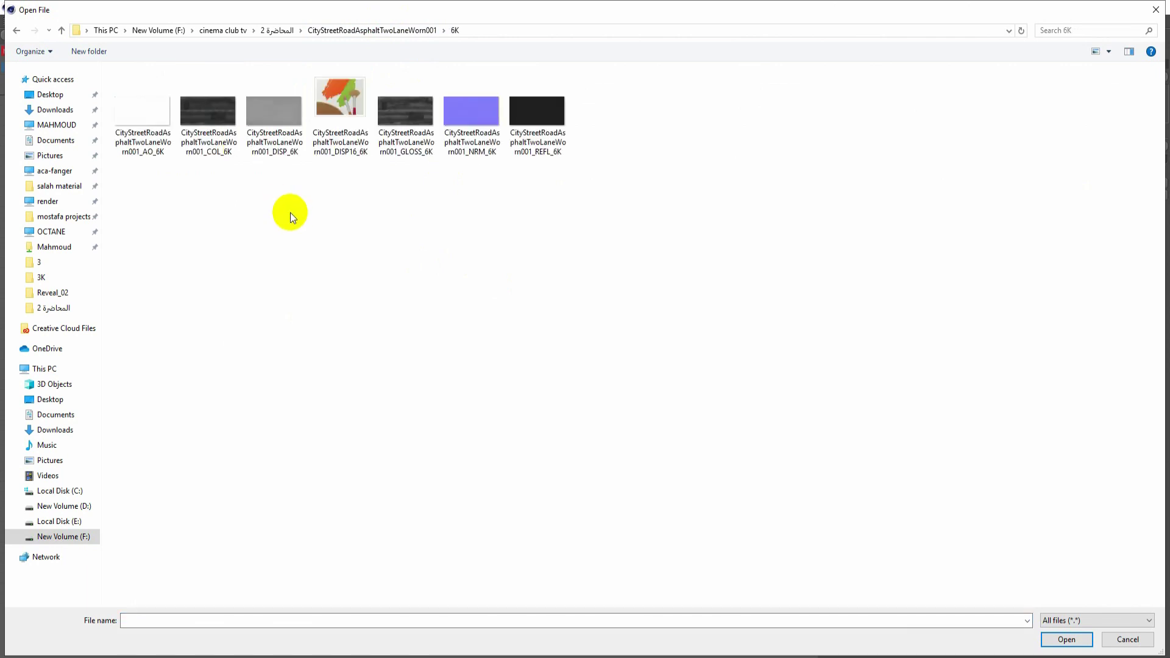
pyautogui.doubleClick(225, 131)
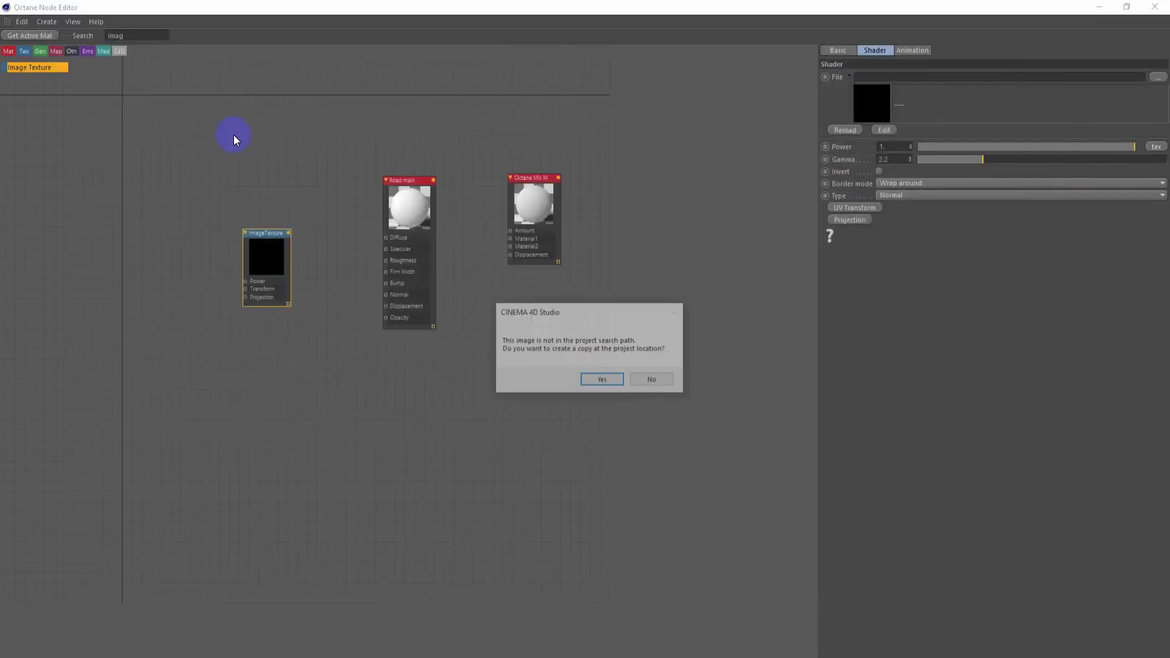
pyautogui.click(652, 382)
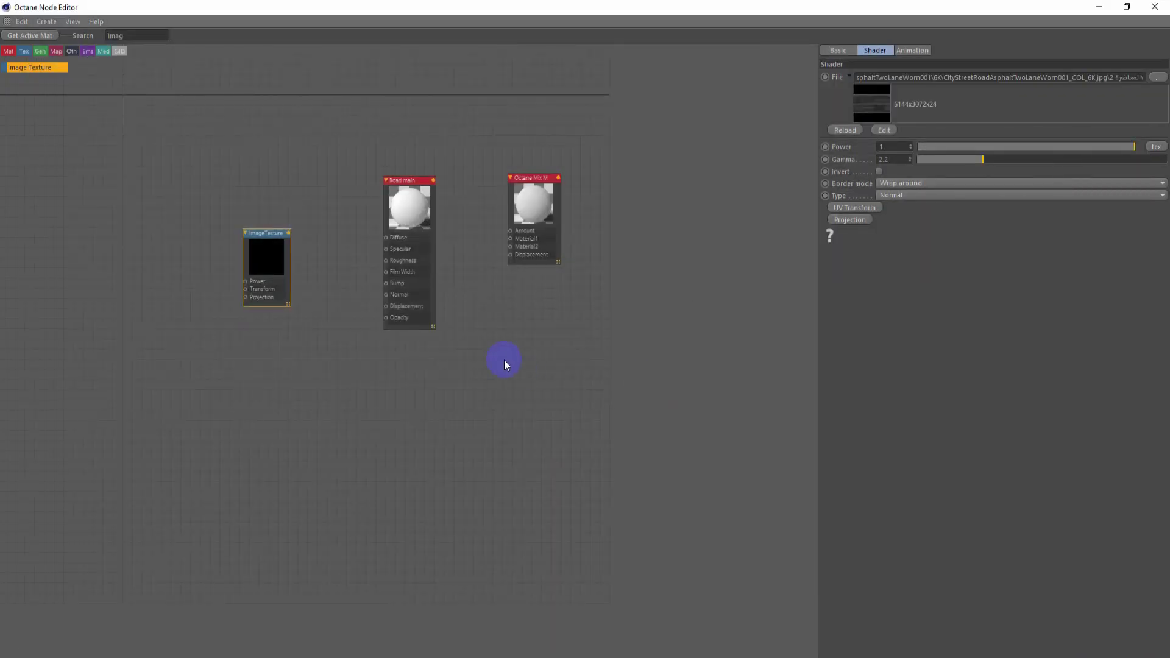
# Step: Connect the asphalt colour texture to Road main's Diffuse input
pyautogui.click(914, 151)
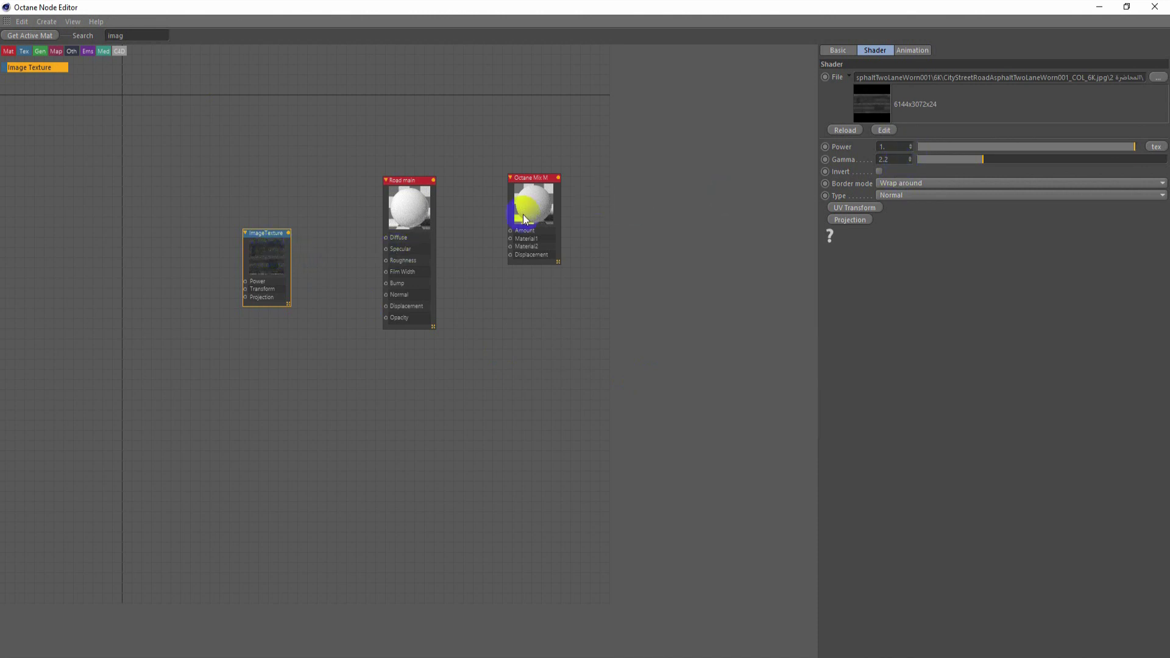
pyautogui.moveTo(289, 233); pyautogui.dragTo(388, 238)
pyautogui.click(419, 215)
pyautogui.click(408, 181)
pyautogui.click(409, 207)
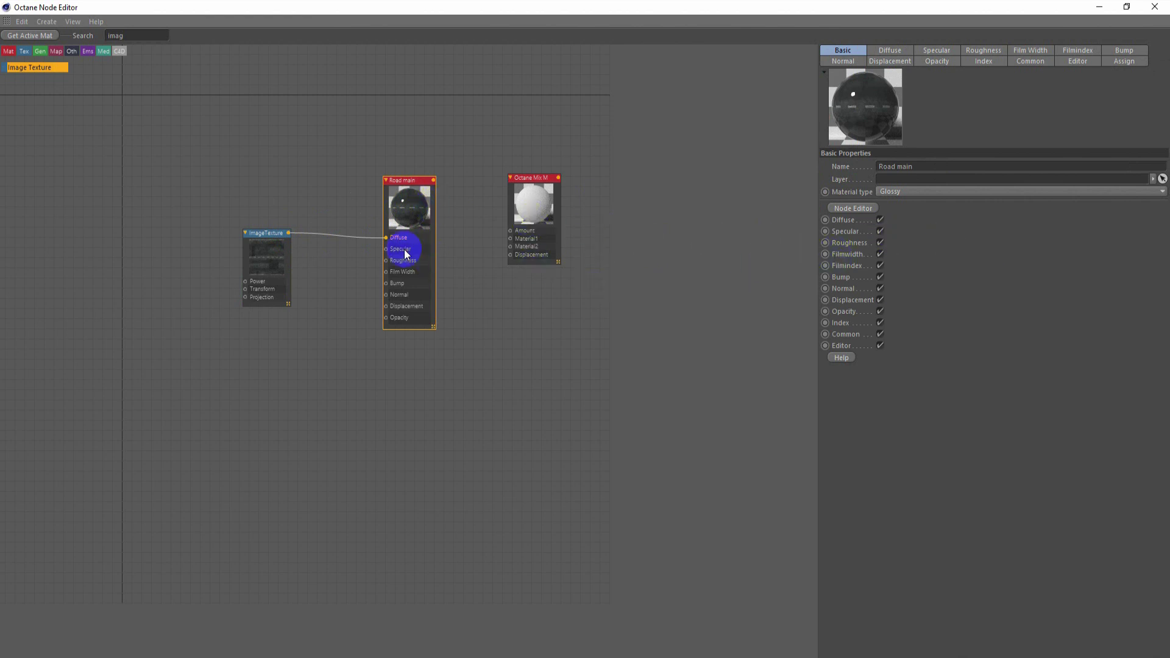
# Step: Set the asphalt Image Texture's type to Float and its Gamma to 4.5
pyautogui.click(256, 253)
pyautogui.click(908, 197)
pyautogui.click(903, 226)
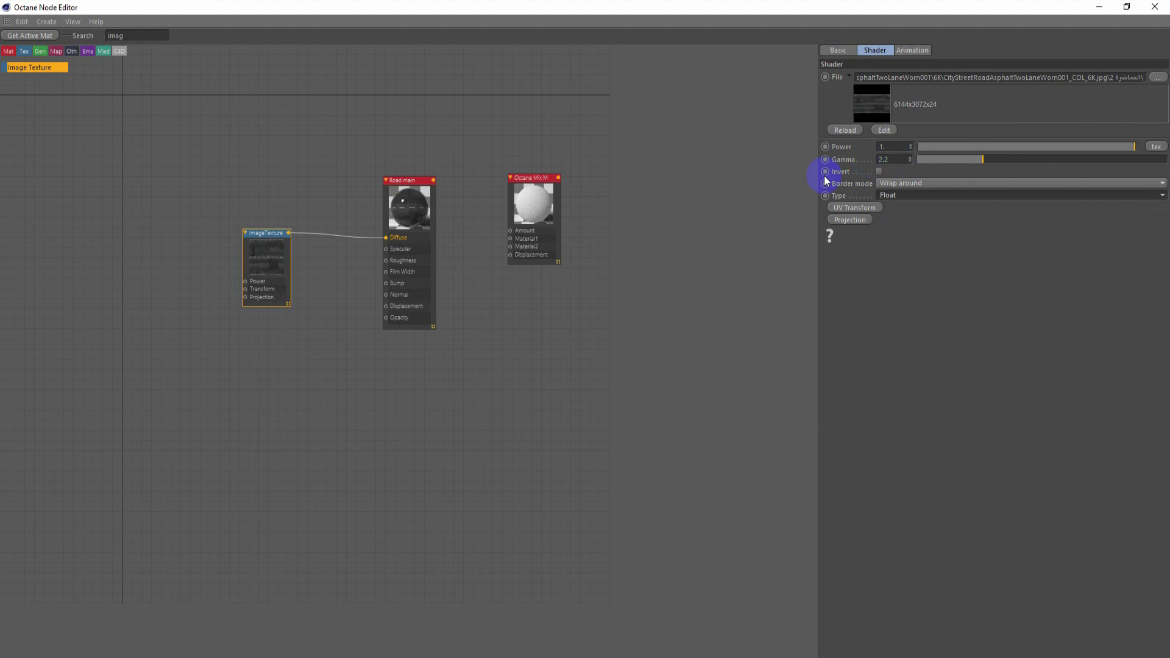
pyautogui.doubleClick(904, 159)
pyautogui.write('3.')
pyautogui.press('Return')
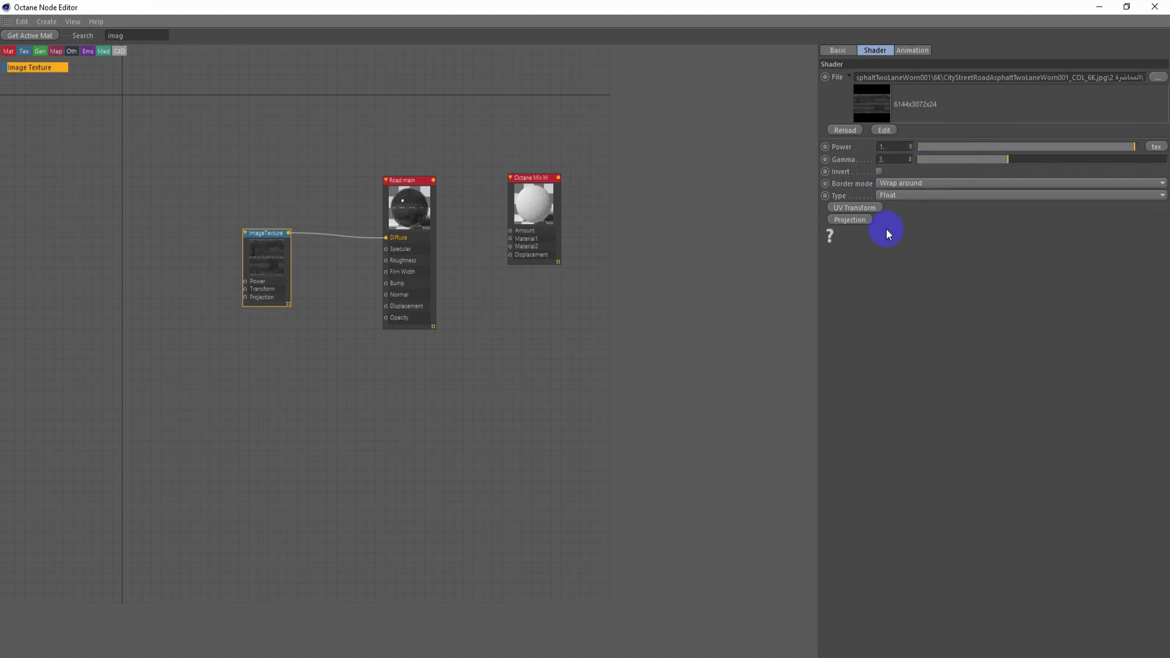
pyautogui.doubleClick(887, 160)
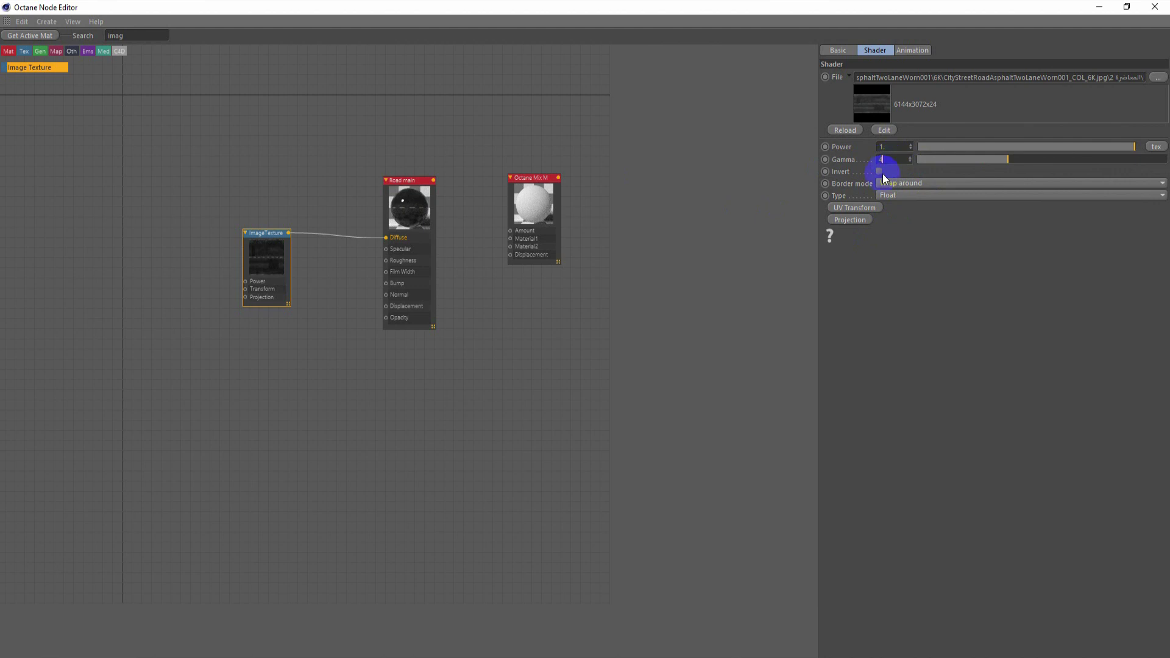
pyautogui.write('4.5')
pyautogui.press('Return')
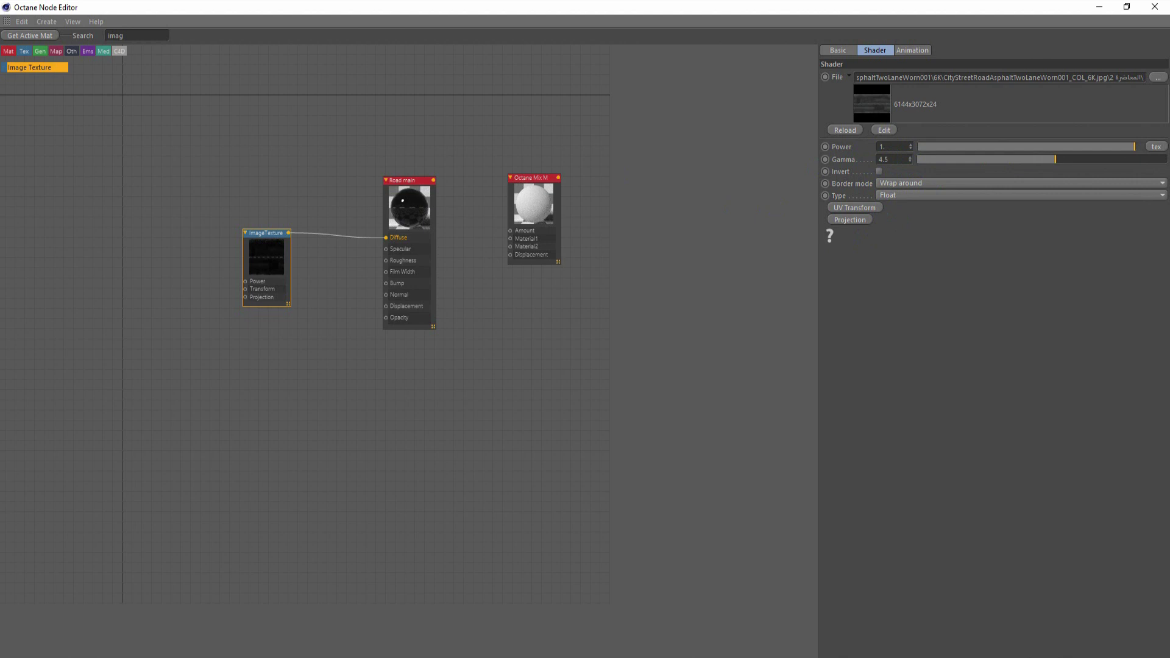
pyautogui.click(420, 295)
# Step: Duplicate the ImageTexture and Road main nodes and arrange the copies beneath the originals
pyautogui.moveTo(462, 152)
pyautogui.mouseDown()
pyautogui.moveTo(218, 404)
pyautogui.moveTo(225, 397)
pyautogui.mouseUp()
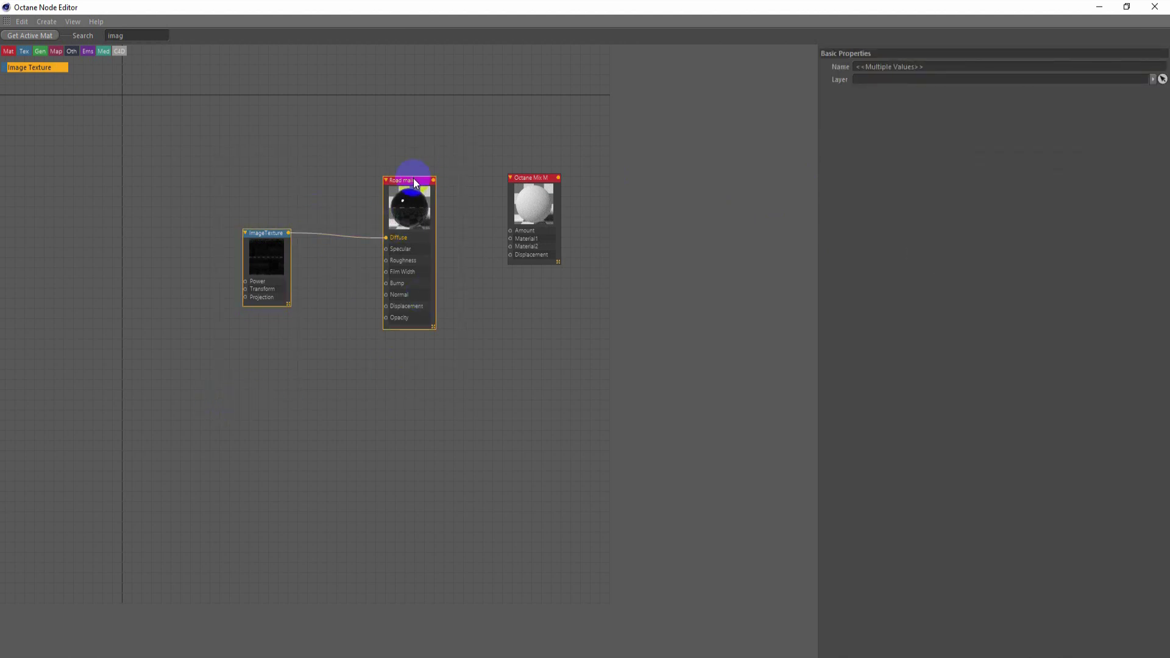
pyautogui.keyDown('ctrl'); pyautogui.moveTo(414, 183); pyautogui.dragTo(401, 408); pyautogui.keyUp('ctrl')
pyautogui.moveTo(274, 244); pyautogui.dragTo(267, 373)
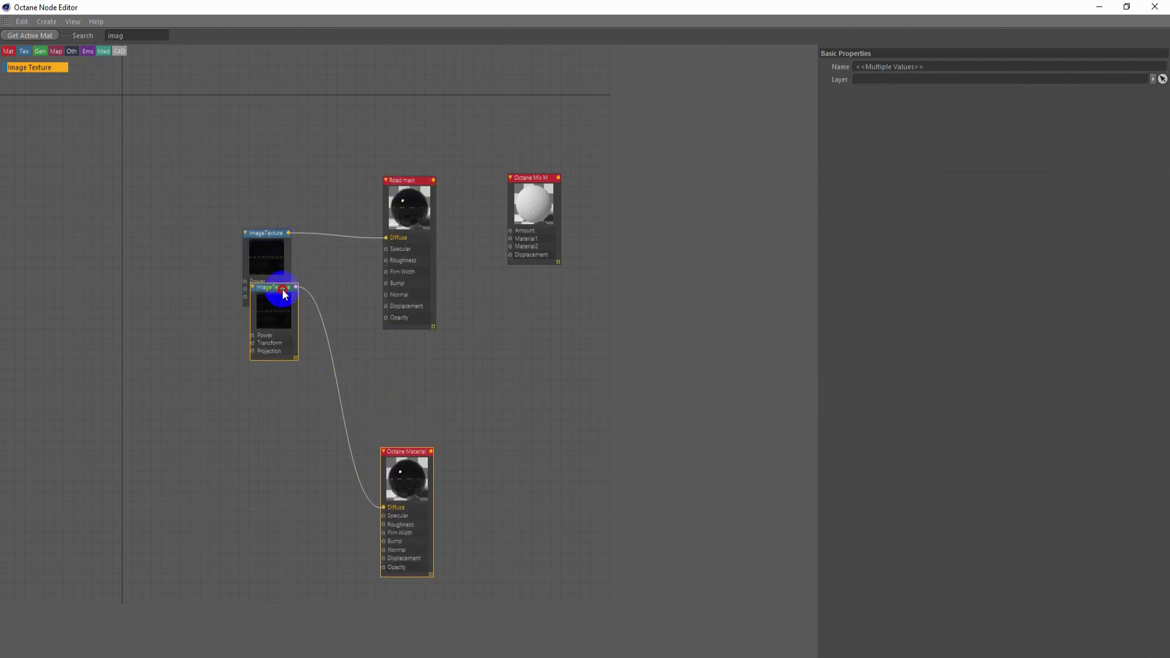
pyautogui.click(435, 448)
pyautogui.moveTo(401, 532)
pyautogui.mouseDown()
pyautogui.moveTo(413, 385)
pyautogui.moveTo(416, 395)
pyautogui.mouseUp()
pyautogui.moveTo(264, 367); pyautogui.dragTo(304, 390)
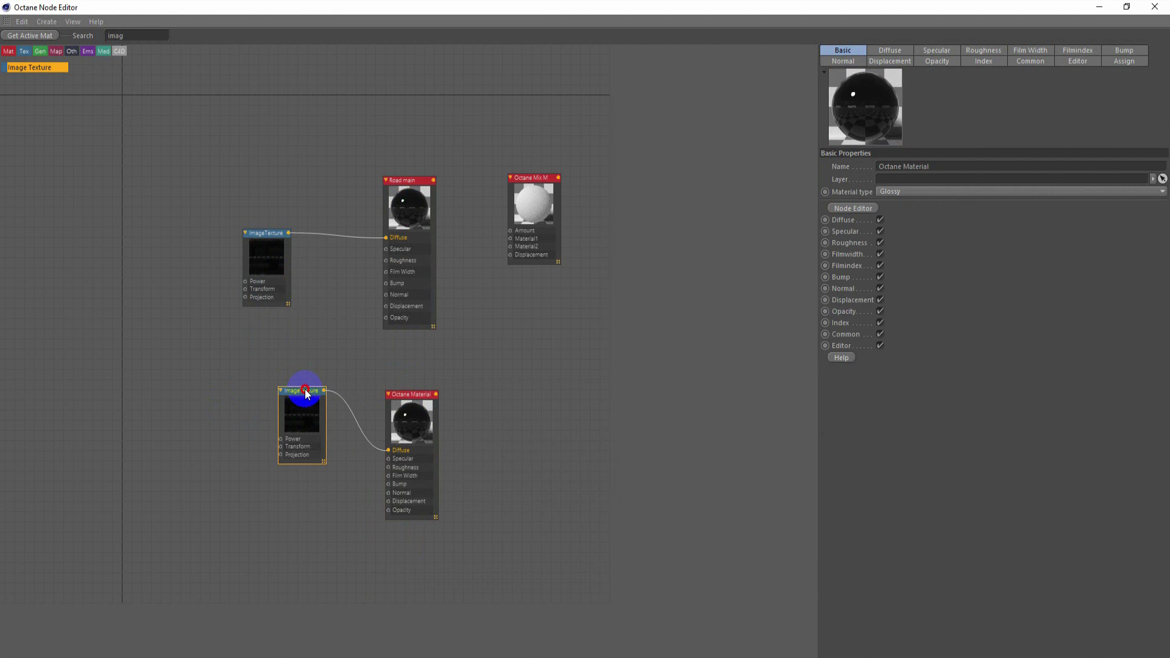
pyautogui.click(305, 390)
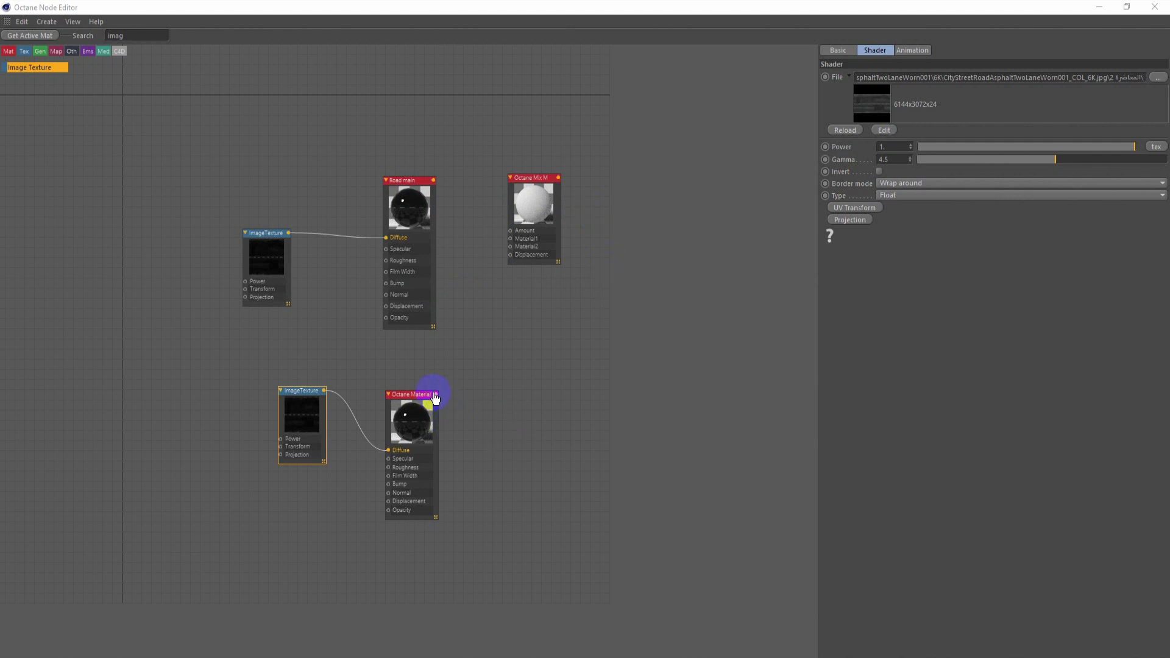
# Step: Wire Road main into the Mix Material's Material1 and the duplicate material into Material2
pyautogui.moveTo(436, 394); pyautogui.dragTo(510, 246)
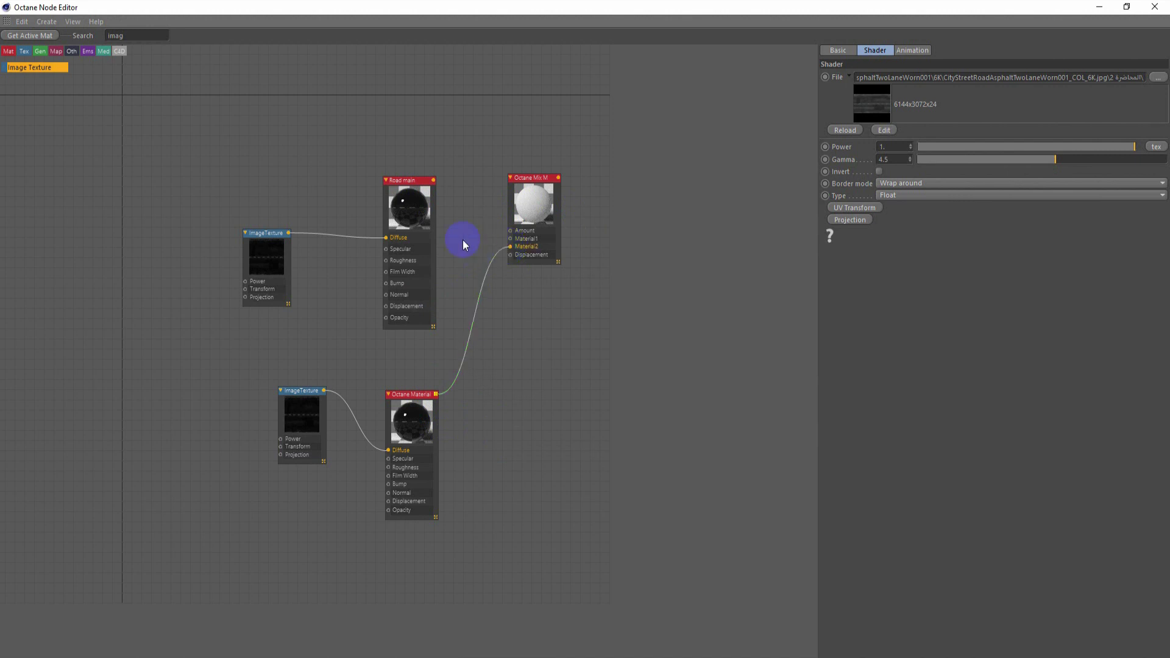
pyautogui.moveTo(433, 180); pyautogui.dragTo(510, 238)
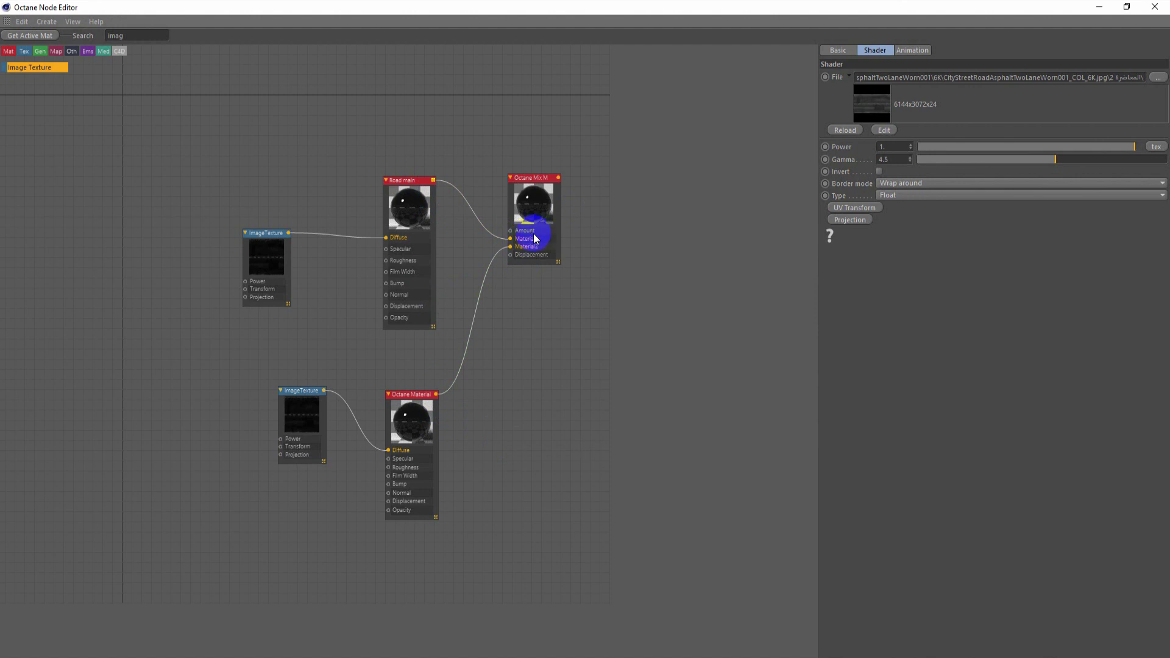
pyautogui.click(536, 239)
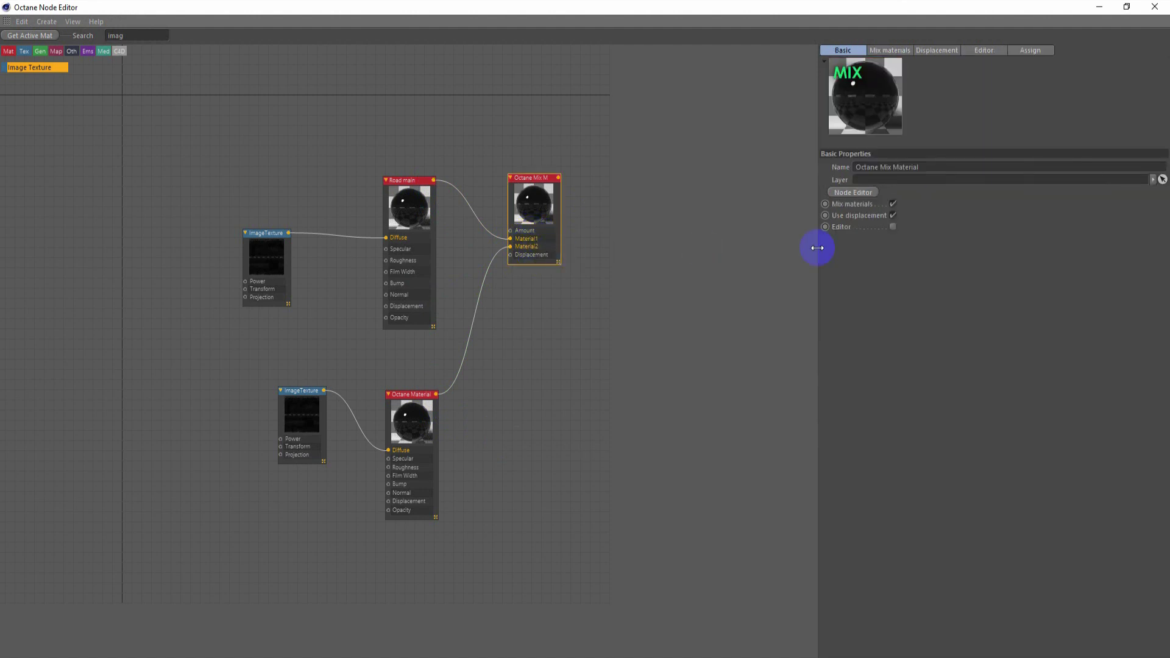
pyautogui.click(534, 204)
pyautogui.moveTo(523, 232)
pyautogui.mouseDown()
pyautogui.moveTo(511, 236)
pyautogui.moveTo(535, 224)
pyautogui.mouseUp()
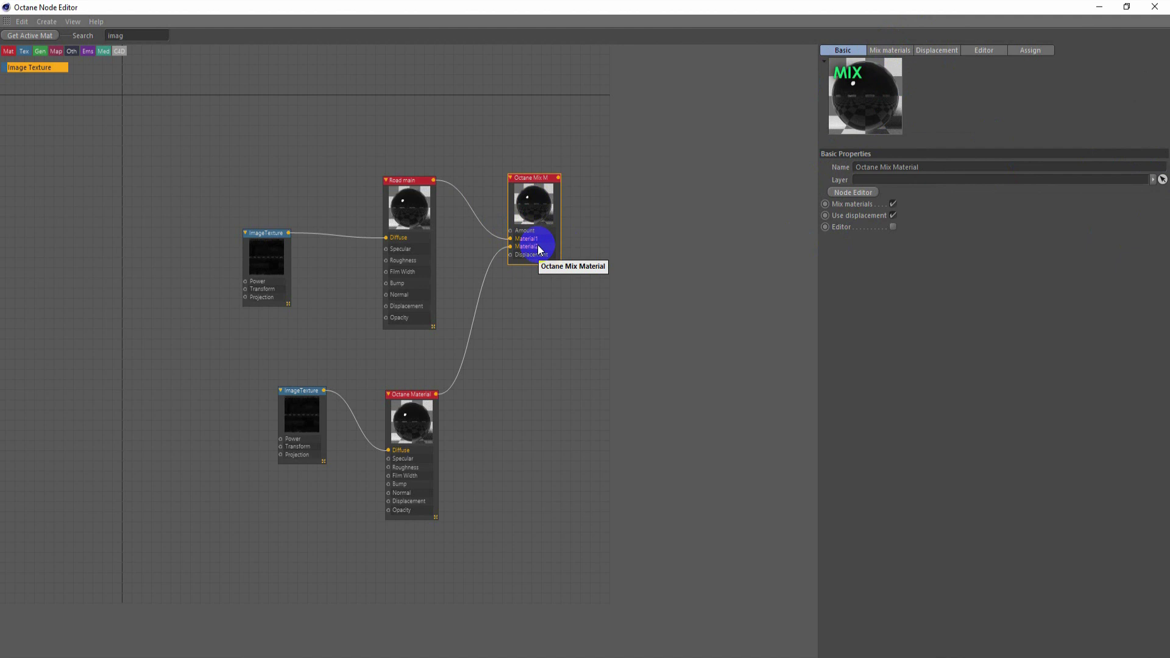
pyautogui.click(863, 89)
pyautogui.click(914, 163)
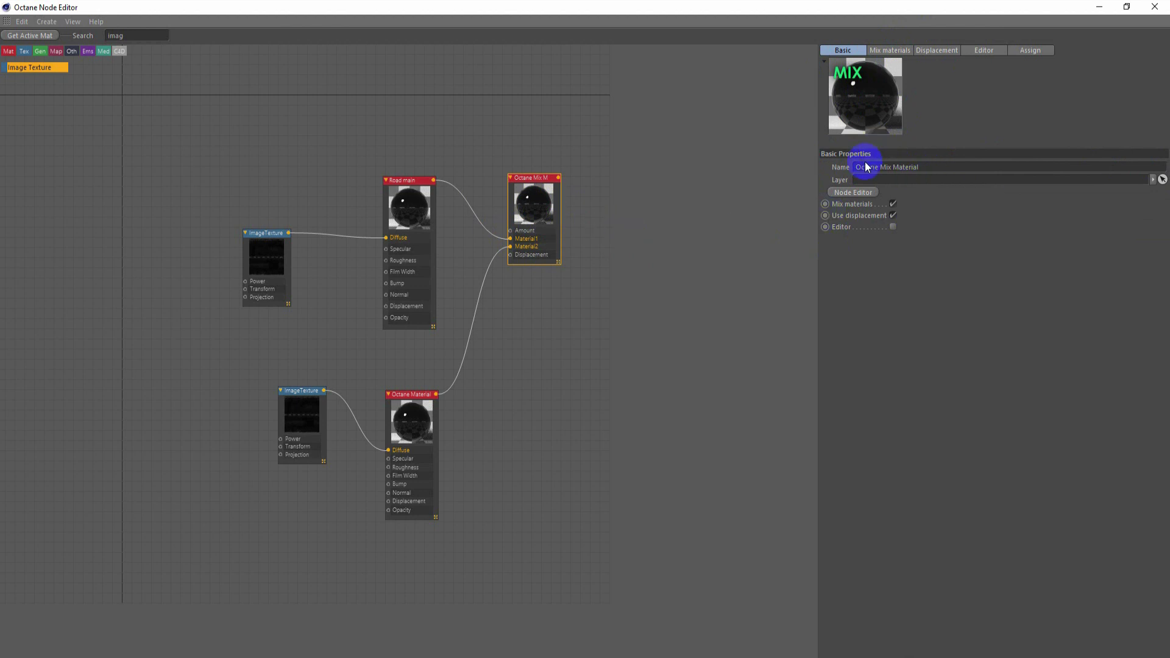
# Step: Drive the Mix Material's Amount with an Image Texture loaded from Reveal_02/puddle_00025
pyautogui.moveTo(44, 68)
pyautogui.mouseDown()
pyautogui.moveTo(490, 127)
pyautogui.moveTo(447, 119)
pyautogui.moveTo(449, 83)
pyautogui.moveTo(511, 232)
pyautogui.mouseUp()
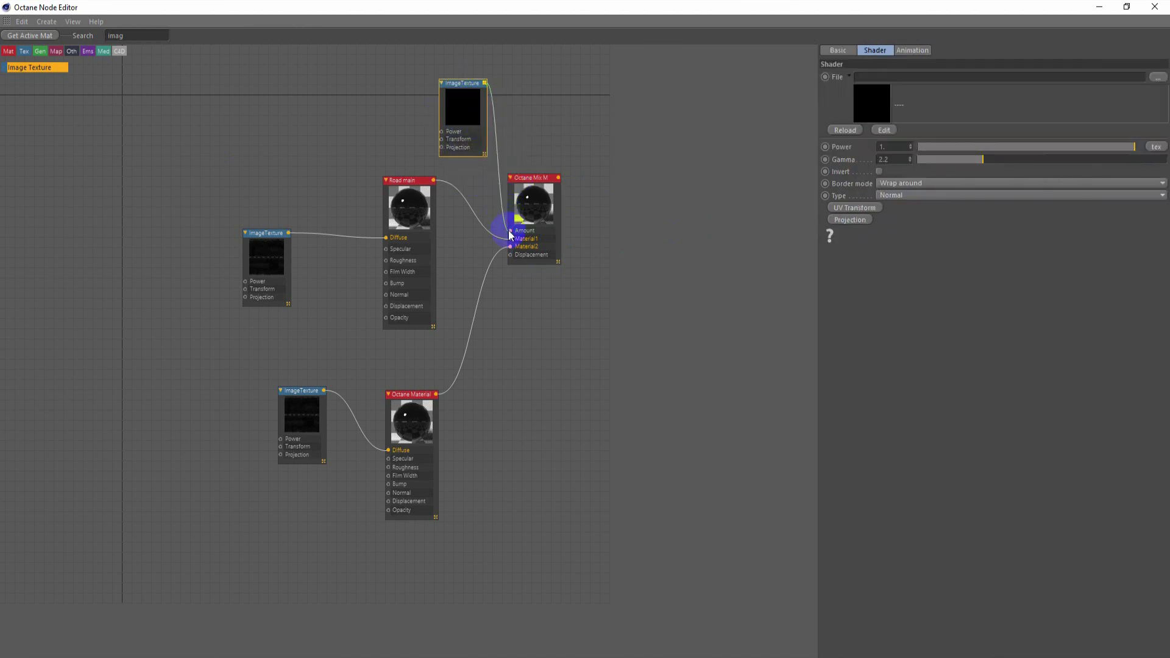
pyautogui.click(469, 111)
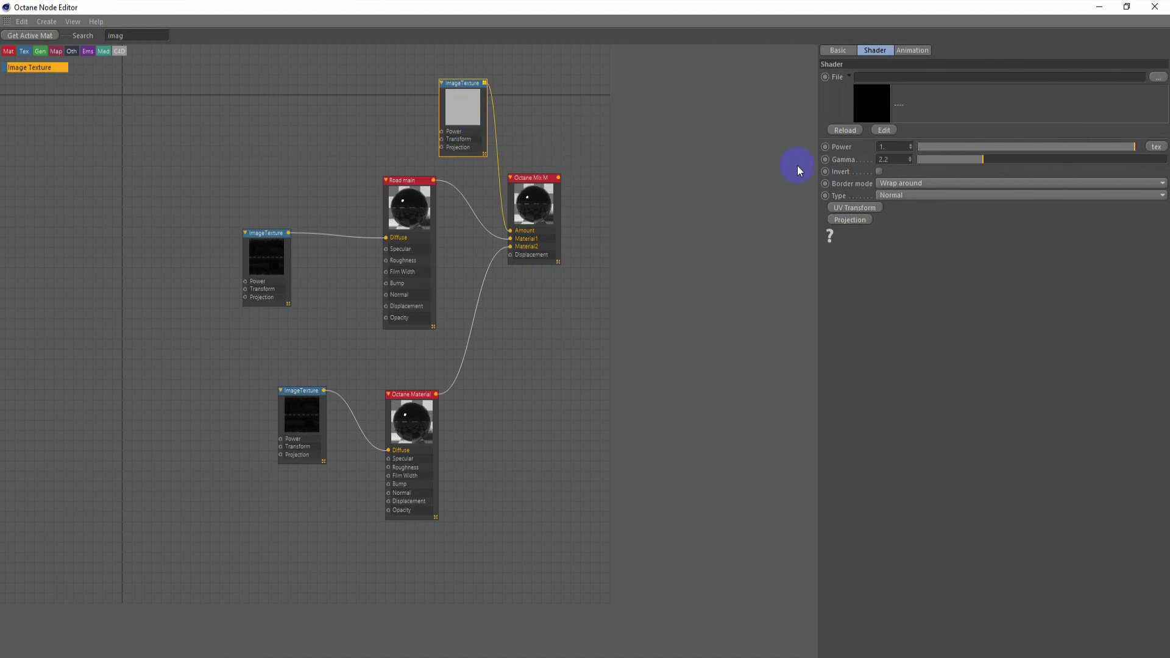
pyautogui.click(1157, 77)
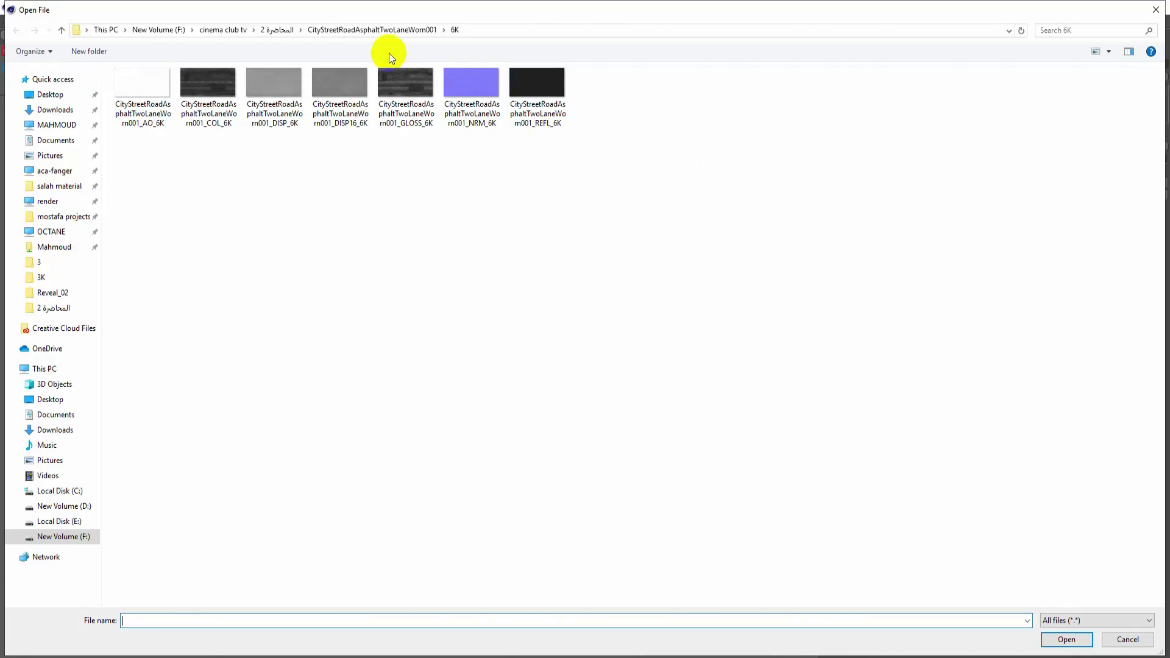
pyautogui.click(384, 30)
pyautogui.doubleClick(364, 112)
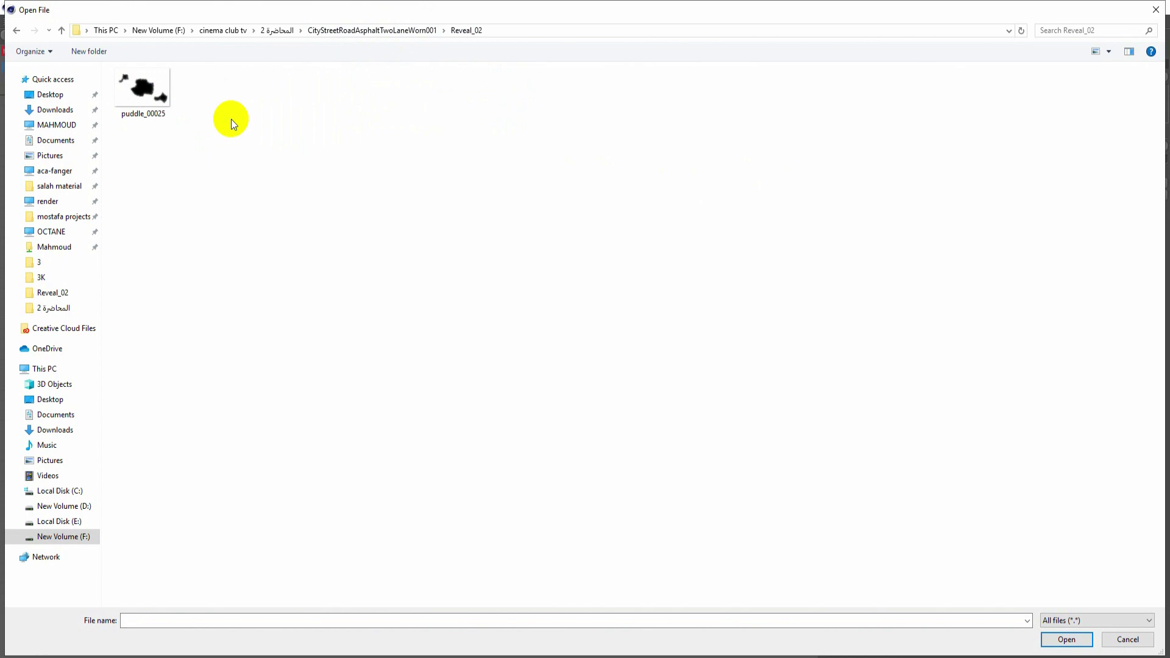
pyautogui.doubleClick(157, 95)
pyautogui.click(646, 379)
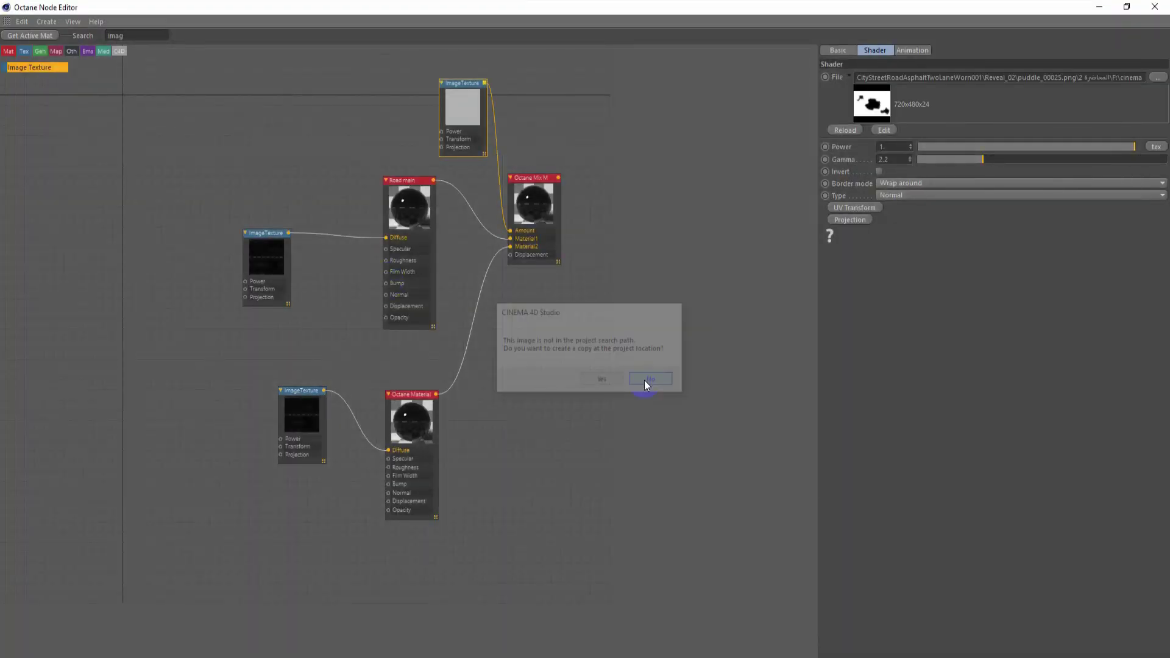
# Step: Rearrange the nodes so each diffuse texture sits beside its material and the Mix node is rightmost
pyautogui.moveTo(544, 184); pyautogui.dragTo(631, 195)
pyautogui.moveTo(405, 184)
pyautogui.mouseDown()
pyautogui.moveTo(458, 201)
pyautogui.moveTo(451, 193)
pyautogui.mouseUp()
pyautogui.moveTo(271, 238); pyautogui.dragTo(320, 209)
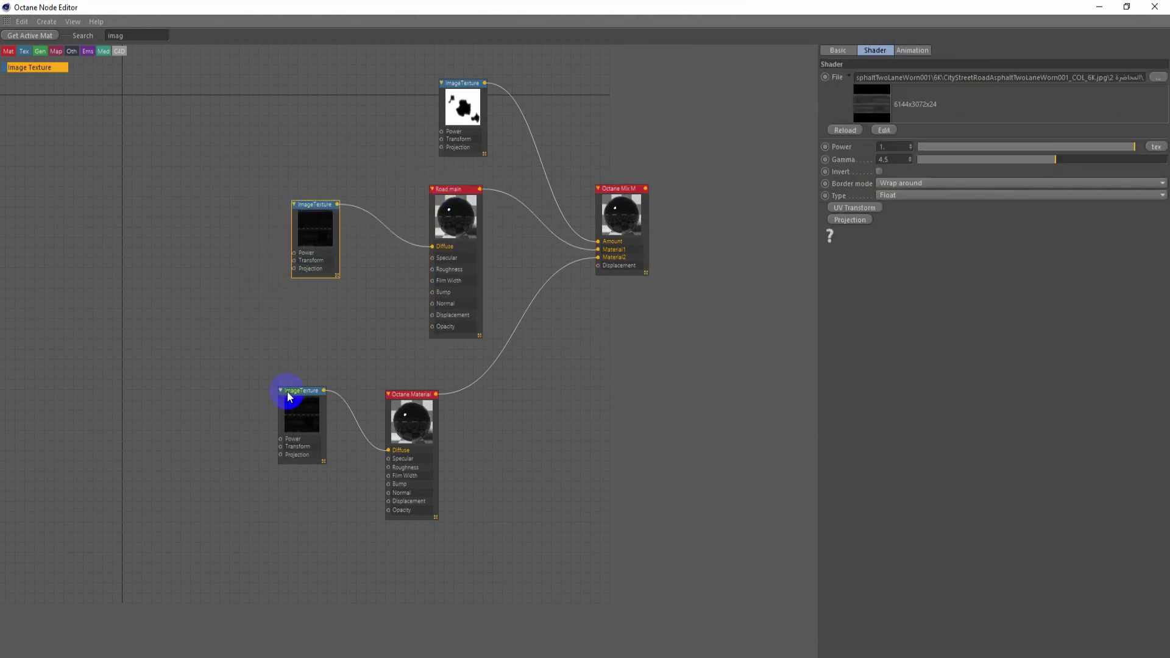
pyautogui.moveTo(289, 396); pyautogui.dragTo(314, 389)
pyautogui.moveTo(410, 400)
pyautogui.mouseDown()
pyautogui.moveTo(444, 395)
pyautogui.moveTo(458, 385)
pyautogui.moveTo(452, 373)
pyautogui.mouseUp()
pyautogui.moveTo(331, 386); pyautogui.dragTo(318, 380)
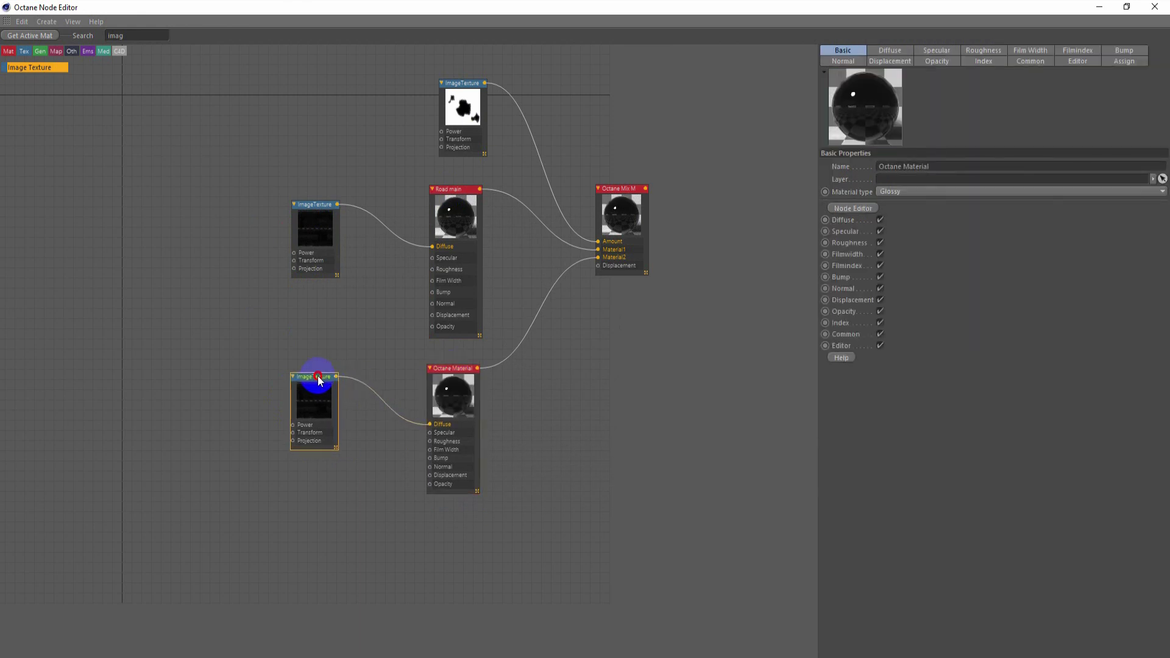
pyautogui.moveTo(313, 230); pyautogui.dragTo(362, 229)
pyautogui.moveTo(315, 385); pyautogui.dragTo(367, 396)
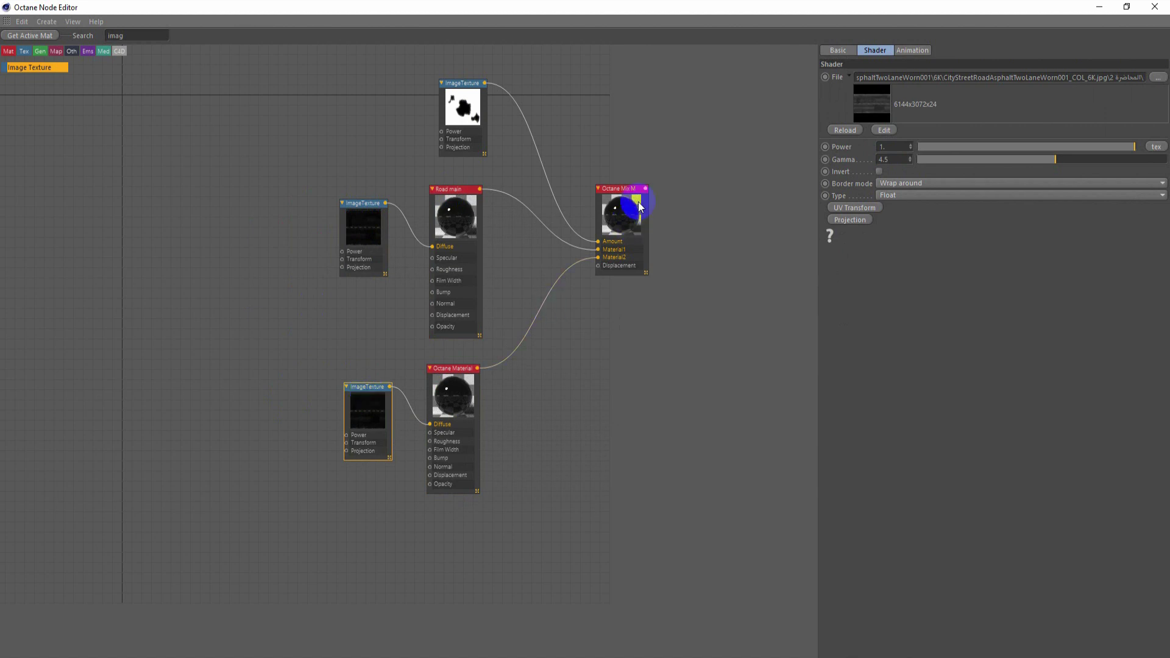
# Step: Apply the Octane Mix Material to the floor plane
pyautogui.doubleClick(669, 6)
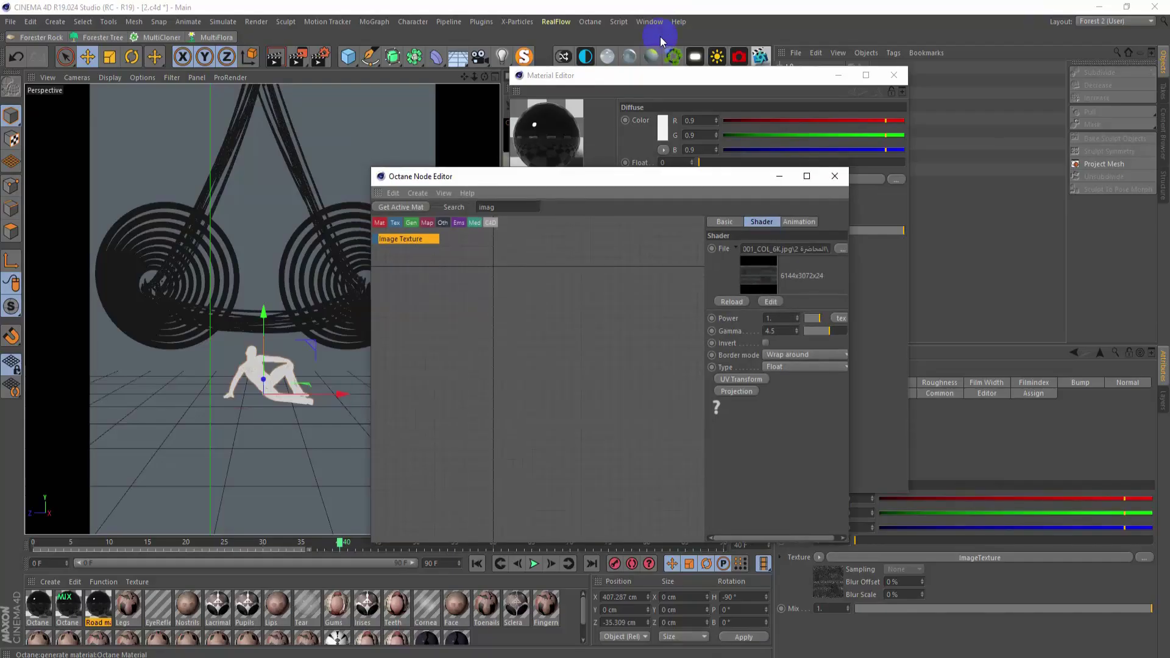
pyautogui.moveTo(555, 182)
pyautogui.mouseDown()
pyautogui.moveTo(582, 182)
pyautogui.moveTo(758, 319)
pyautogui.moveTo(763, 237)
pyautogui.mouseUp()
pyautogui.click(838, 75)
pyautogui.moveTo(666, 233)
pyautogui.mouseDown()
pyautogui.moveTo(809, 99)
pyautogui.moveTo(854, 86)
pyautogui.mouseUp()
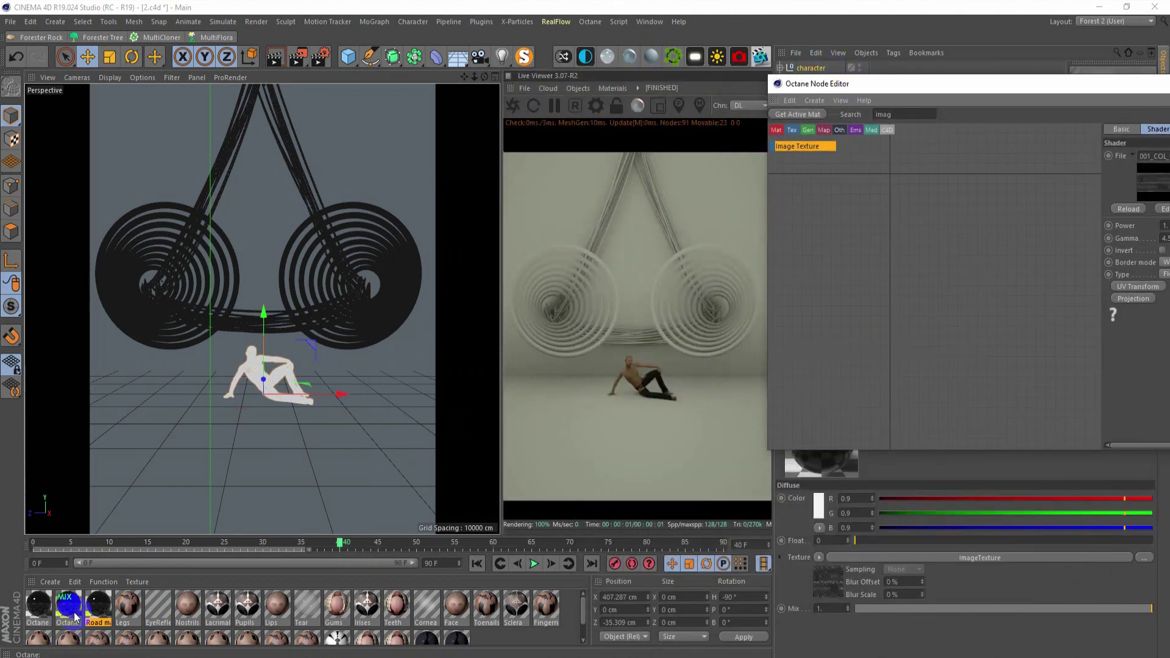
pyautogui.moveTo(75, 617); pyautogui.dragTo(305, 459)
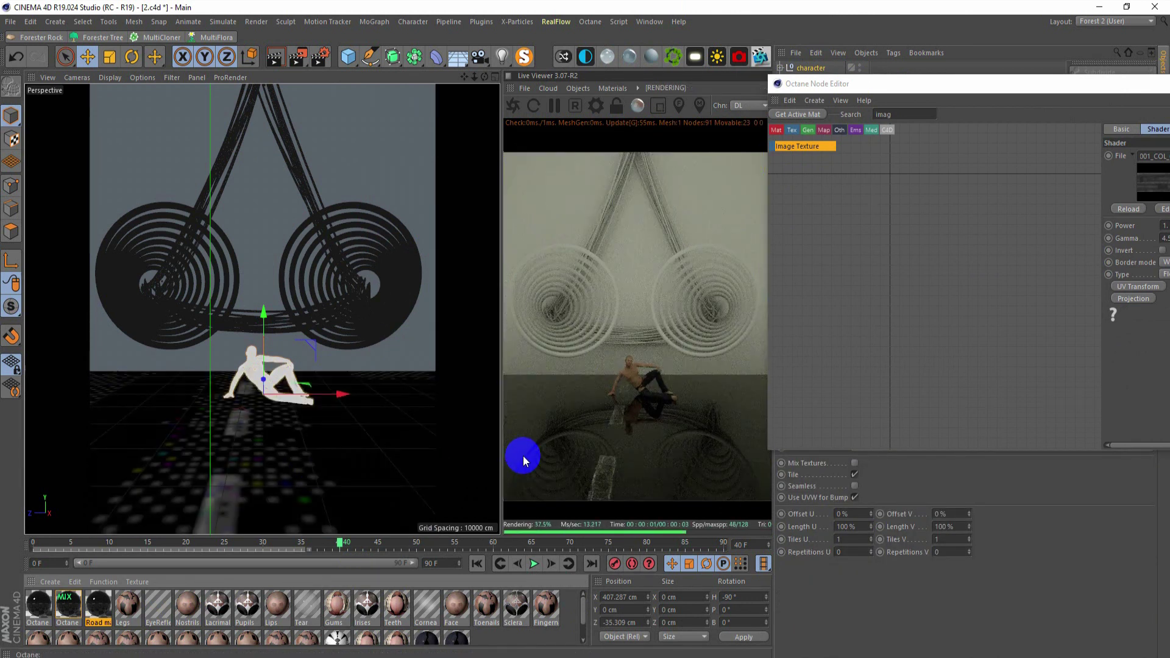
# Step: Set the texture tag's Length U and Length V to 25%
pyautogui.moveTo(900, 85); pyautogui.dragTo(842, 540)
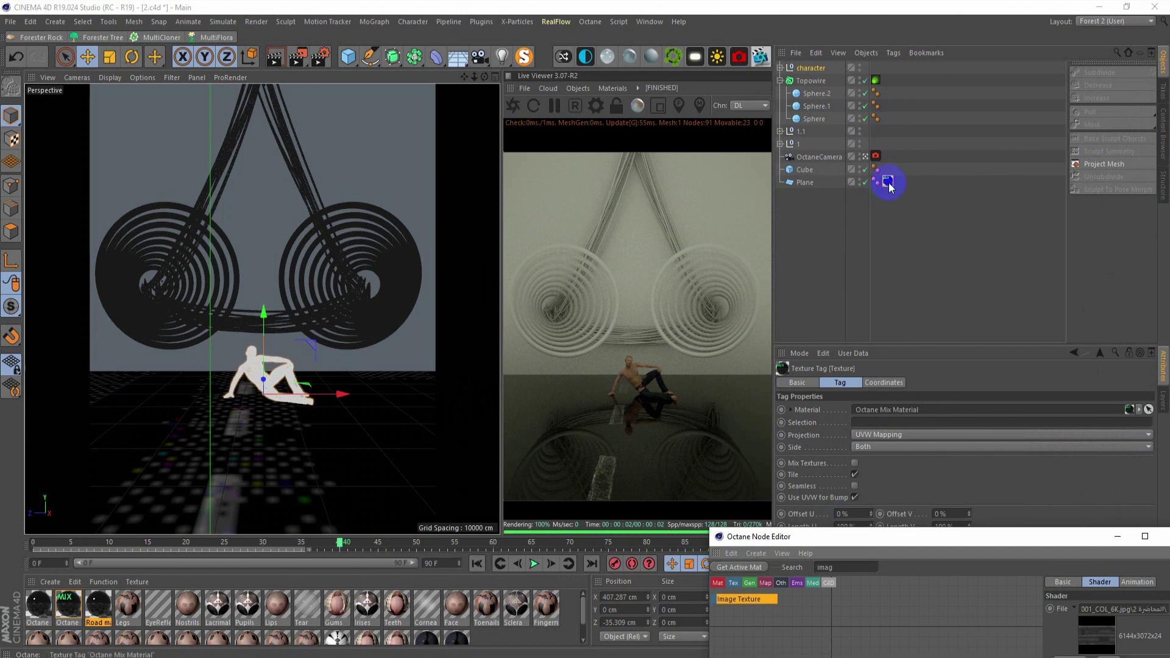
pyautogui.moveTo(861, 541); pyautogui.dragTo(203, 337)
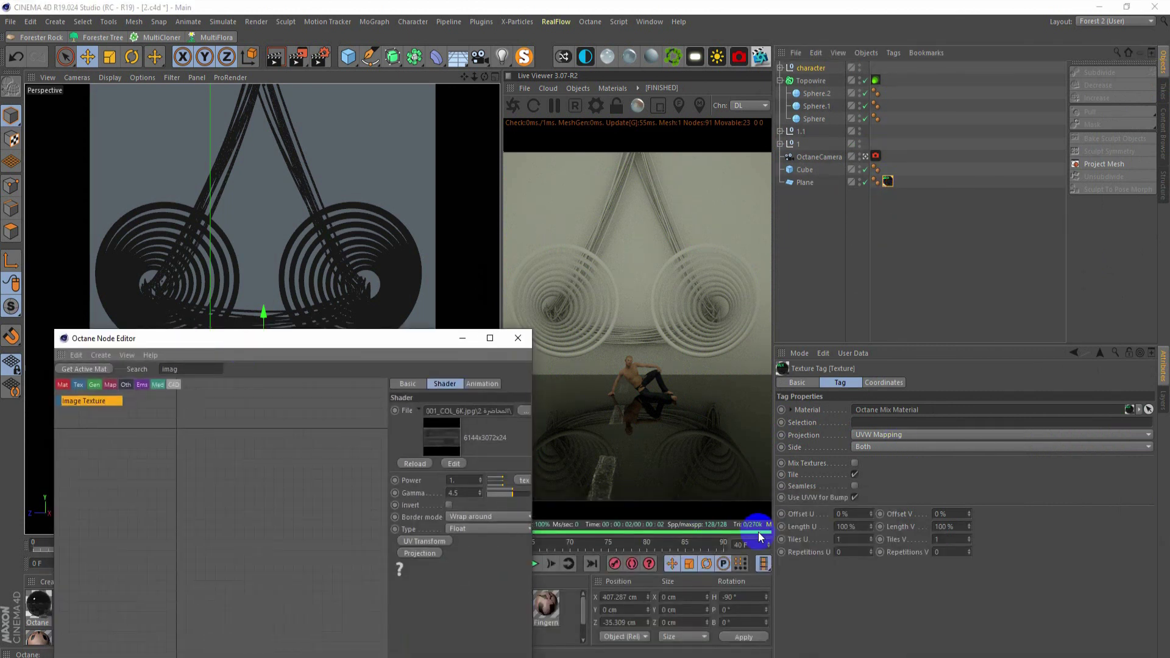
pyautogui.doubleClick(852, 527)
pyautogui.write('25')
pyautogui.press('Return')
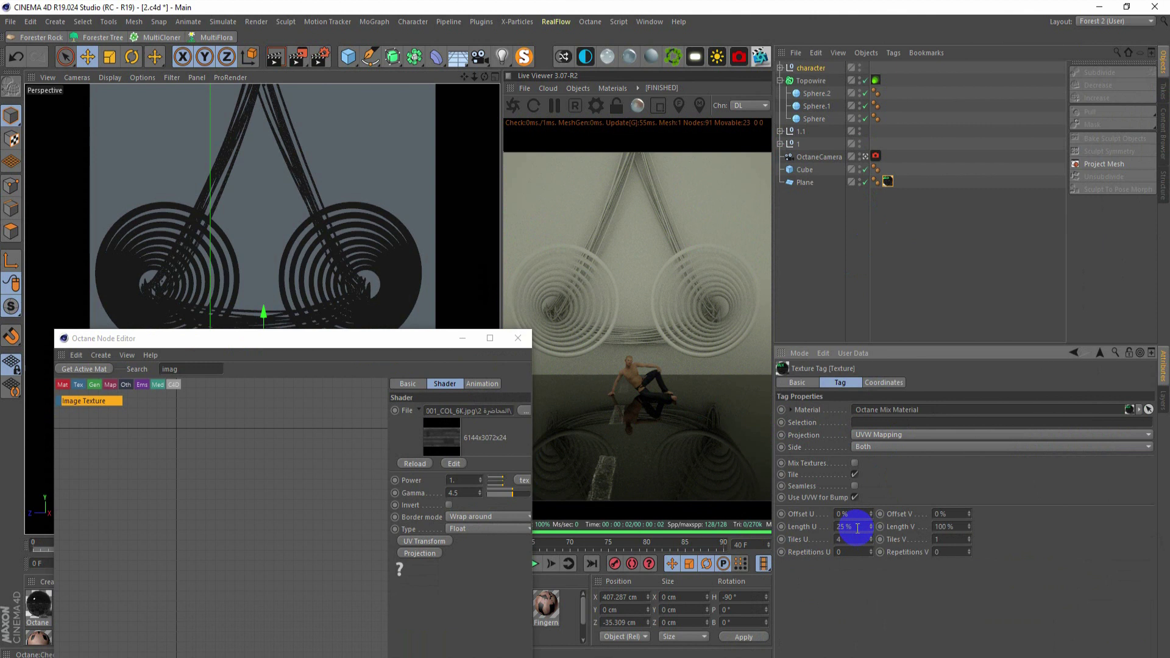
pyautogui.doubleClick(960, 528)
pyautogui.write('25')
pyautogui.press('Return')
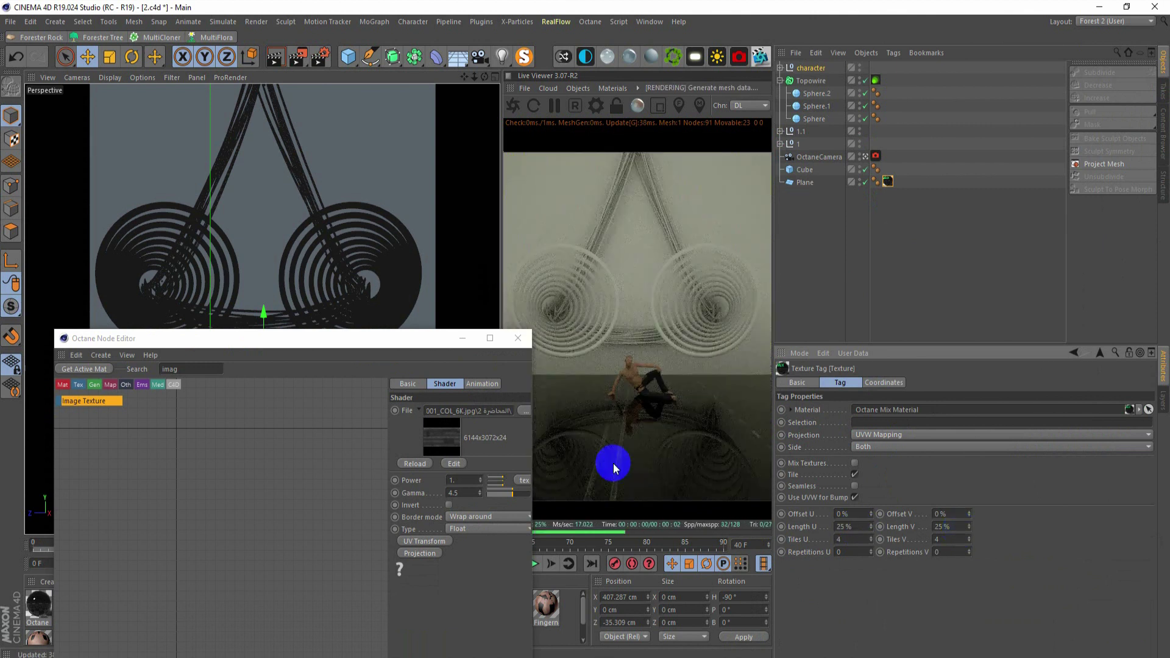
pyautogui.moveTo(363, 344)
pyautogui.mouseDown()
pyautogui.moveTo(927, 118)
pyautogui.moveTo(910, 79)
pyautogui.mouseUp()
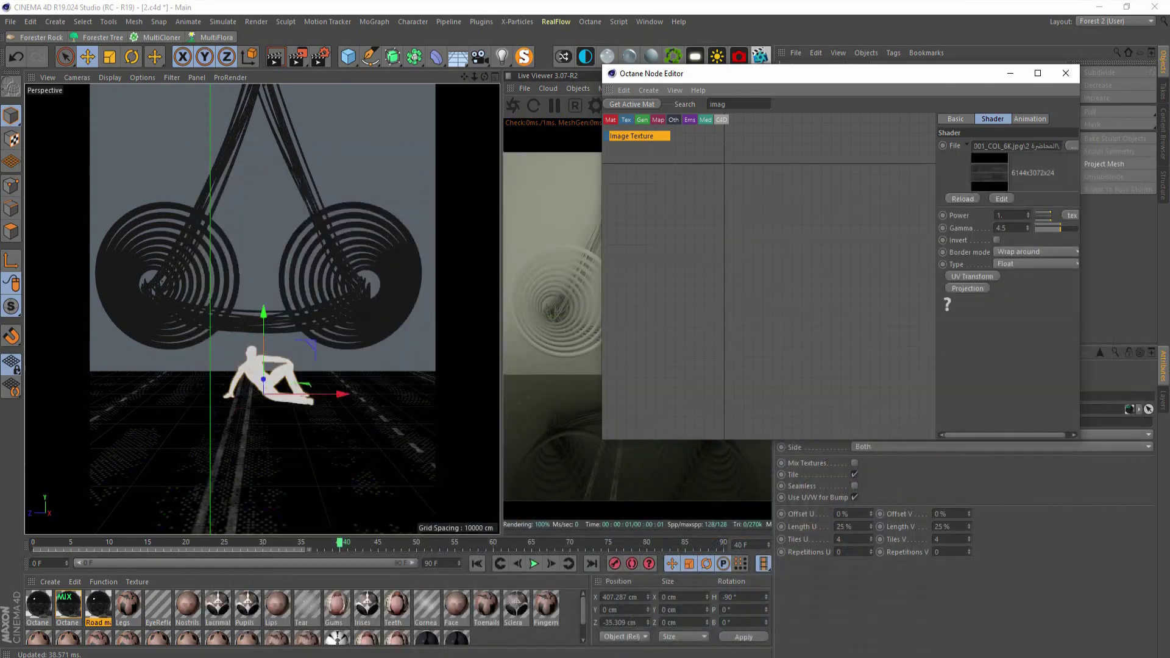
# Step: Plug an Image Texture with the 6K asphalt NRM map into Road main's Normal input
pyautogui.doubleClick(845, 81)
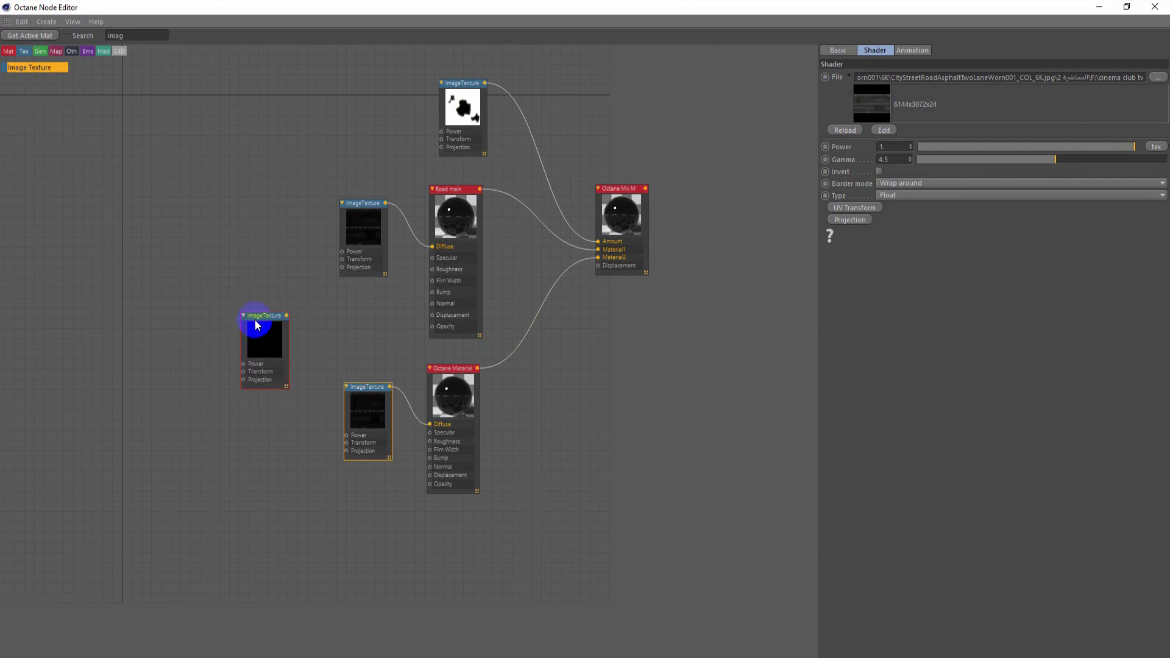
pyautogui.moveTo(37, 74); pyautogui.dragTo(242, 373)
pyautogui.moveTo(250, 278)
pyautogui.mouseDown()
pyautogui.moveTo(430, 314)
pyautogui.moveTo(432, 303)
pyautogui.mouseUp()
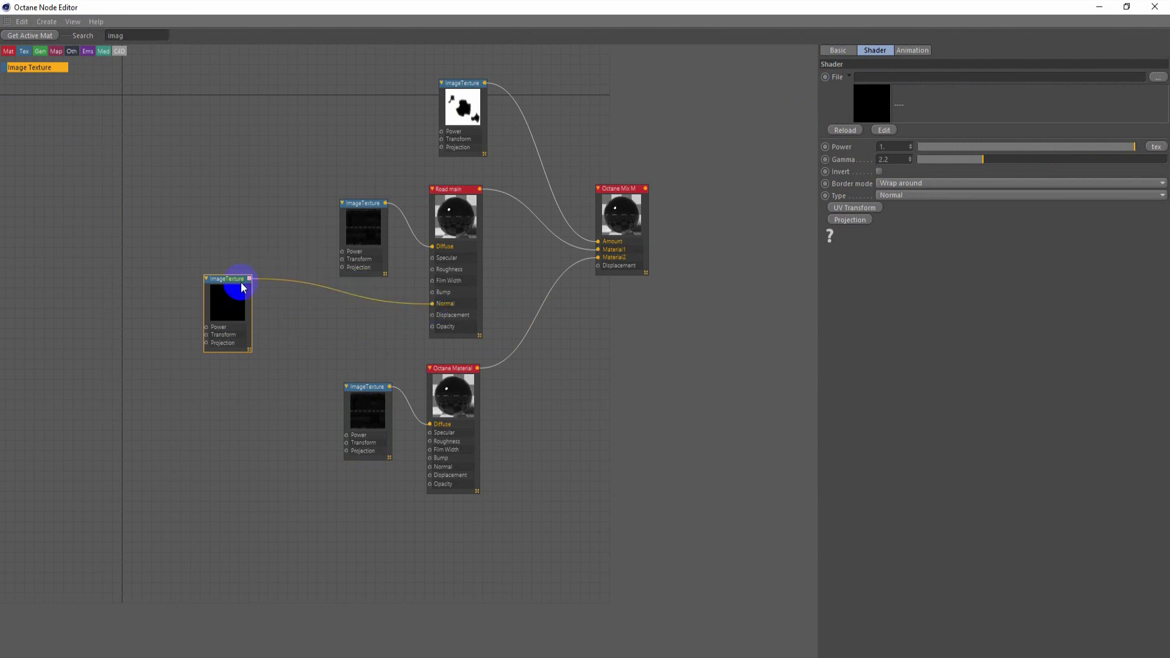
pyautogui.moveTo(237, 280); pyautogui.dragTo(275, 300)
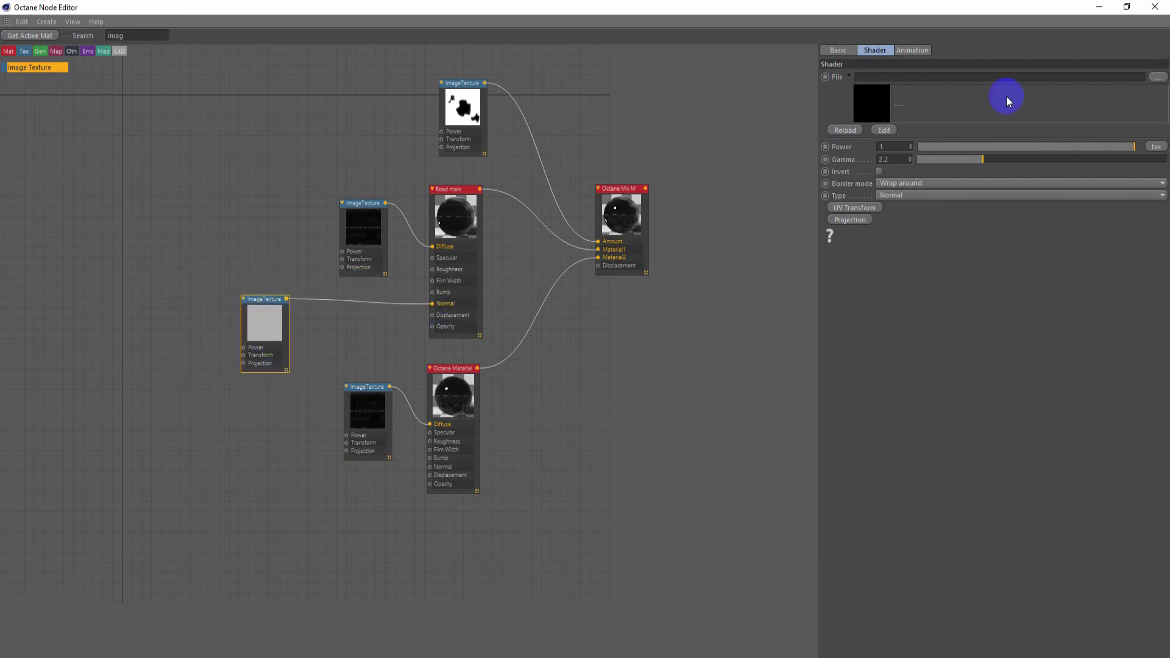
pyautogui.click(1156, 77)
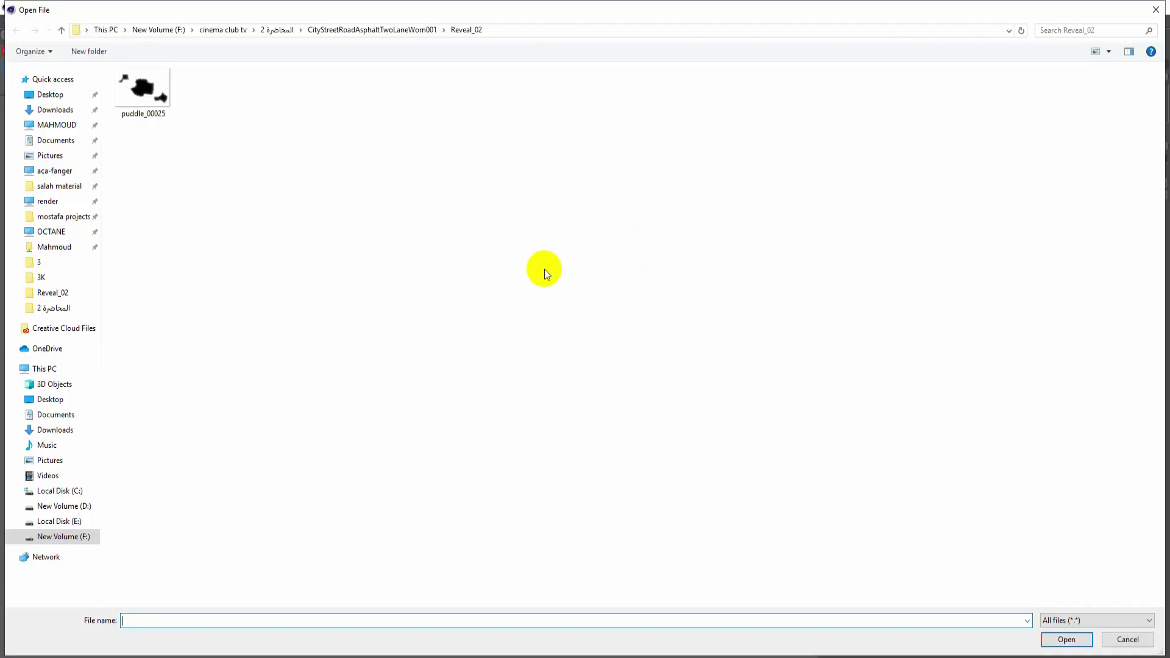
pyautogui.click(365, 30)
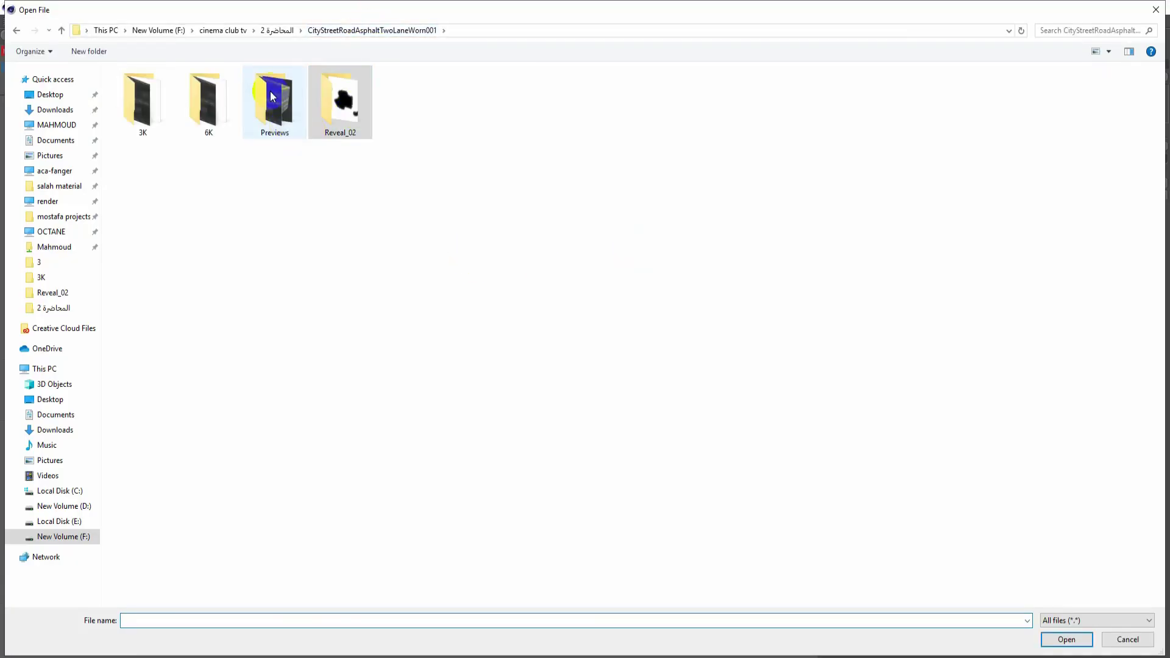
pyautogui.doubleClick(229, 91)
pyautogui.doubleClick(462, 83)
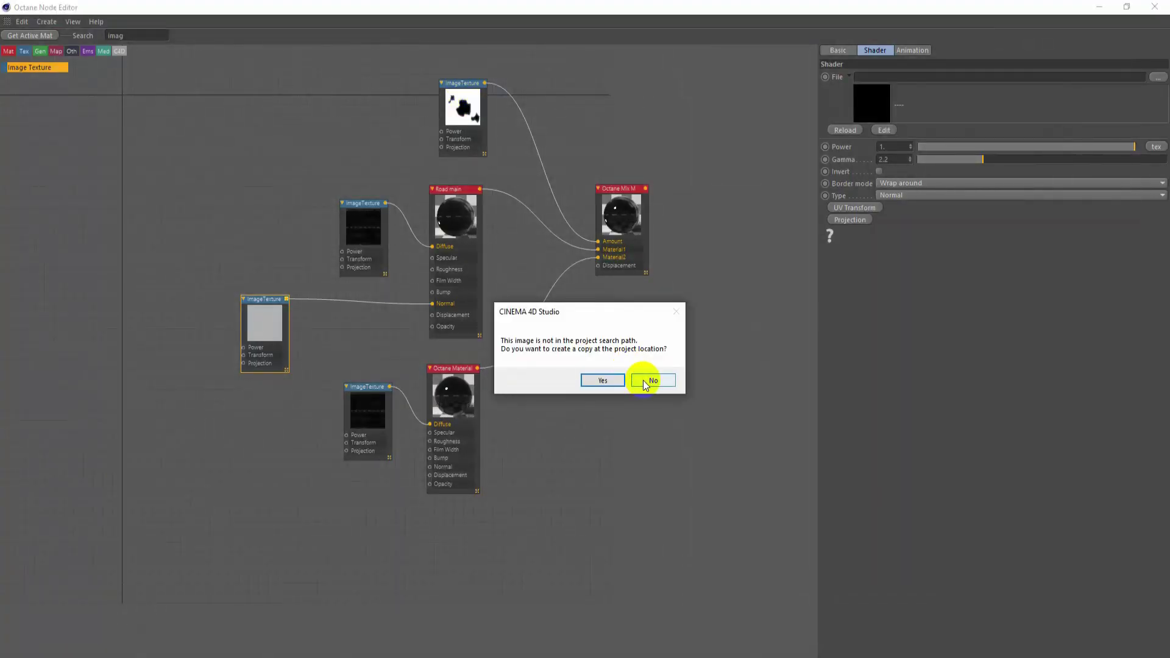
pyautogui.click(642, 382)
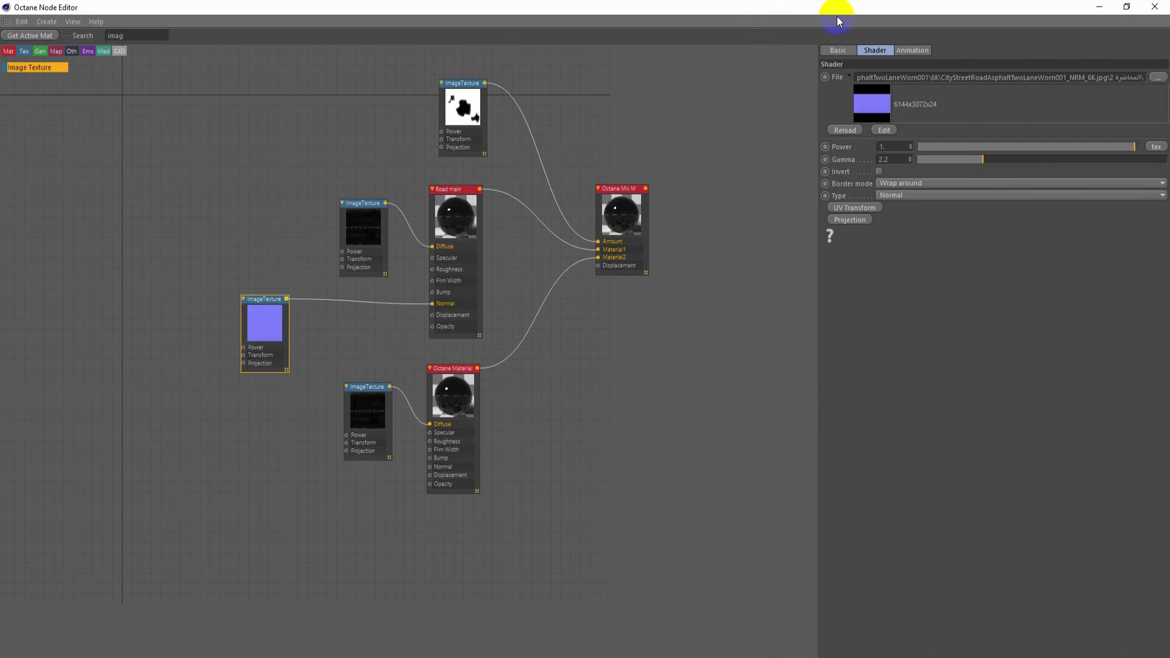
pyautogui.click(1099, 7)
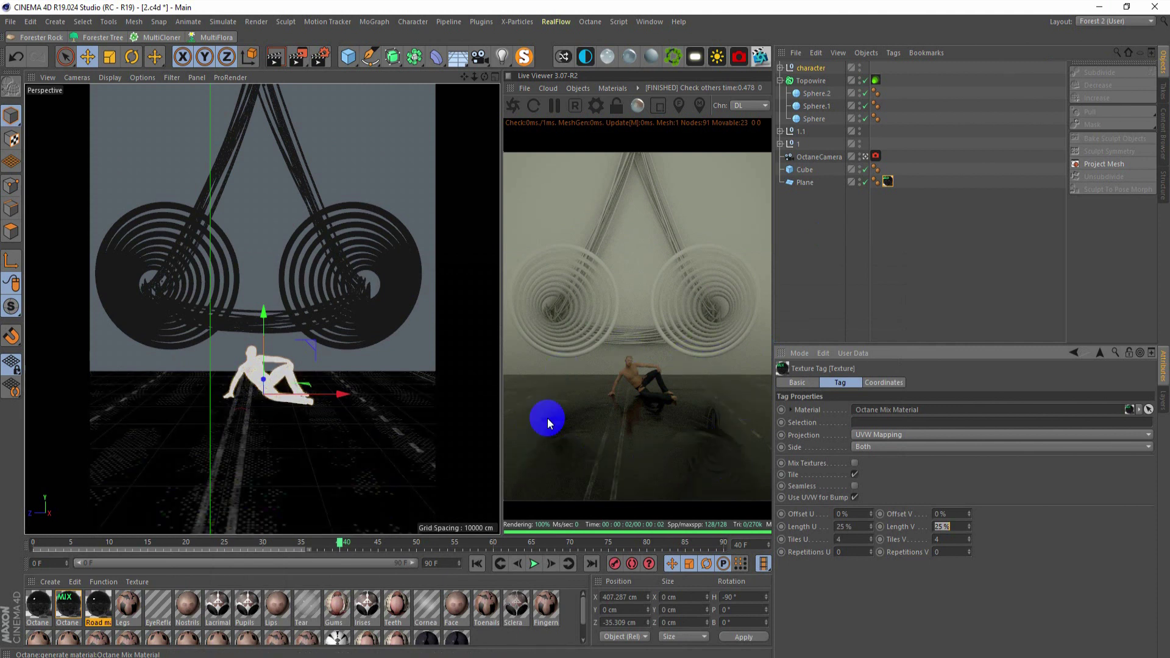
# Step: Save the scene with Ctrl+S and bring the Octane Node Editor back to the front
pyautogui.click(565, 435)
pyautogui.hotkey('ctrl', 's')
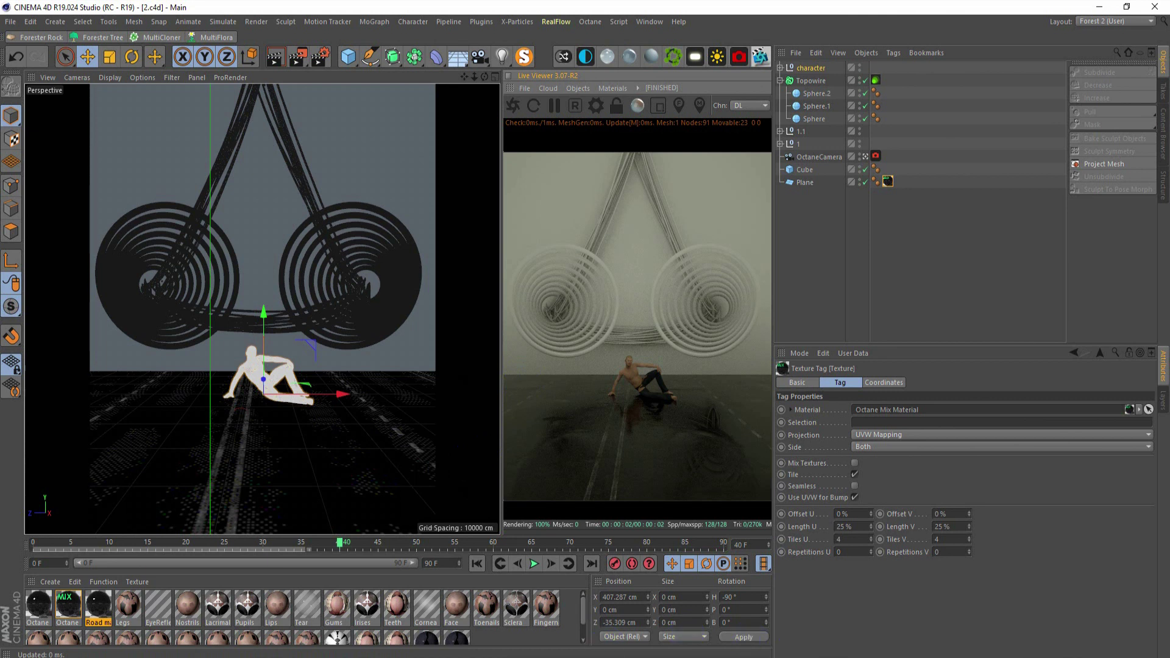
pyautogui.click(574, 626)
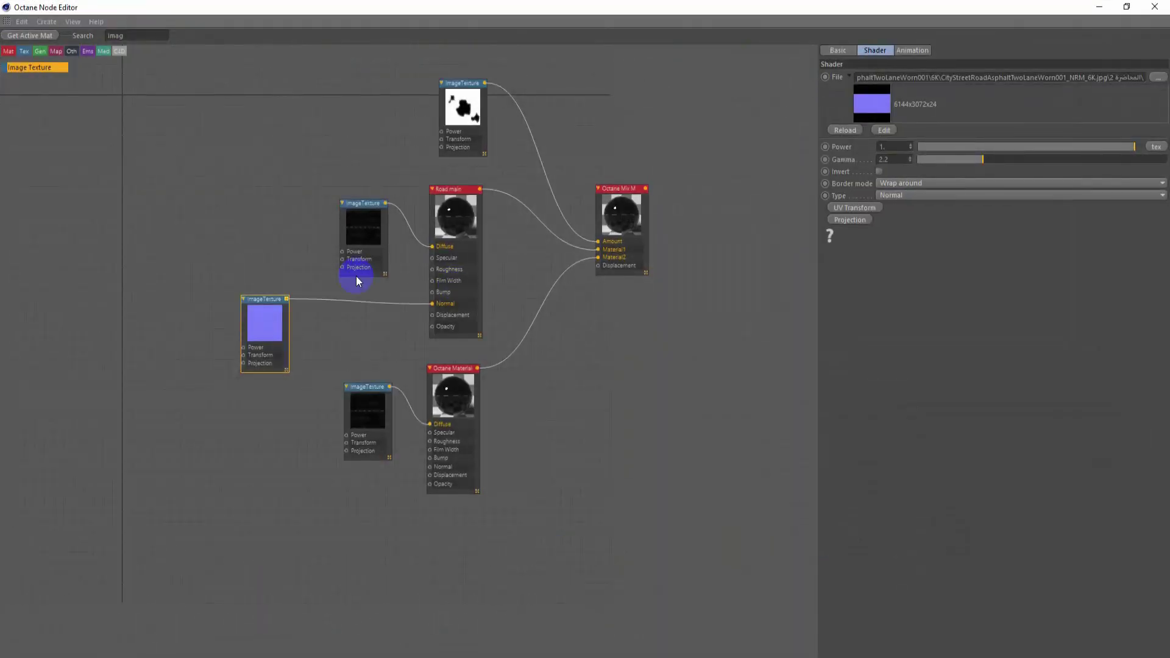
# Step: Add a Mix Texture node from a 'mix' search and place it at the graph's lower left
pyautogui.doubleClick(128, 36)
pyautogui.write('mix')
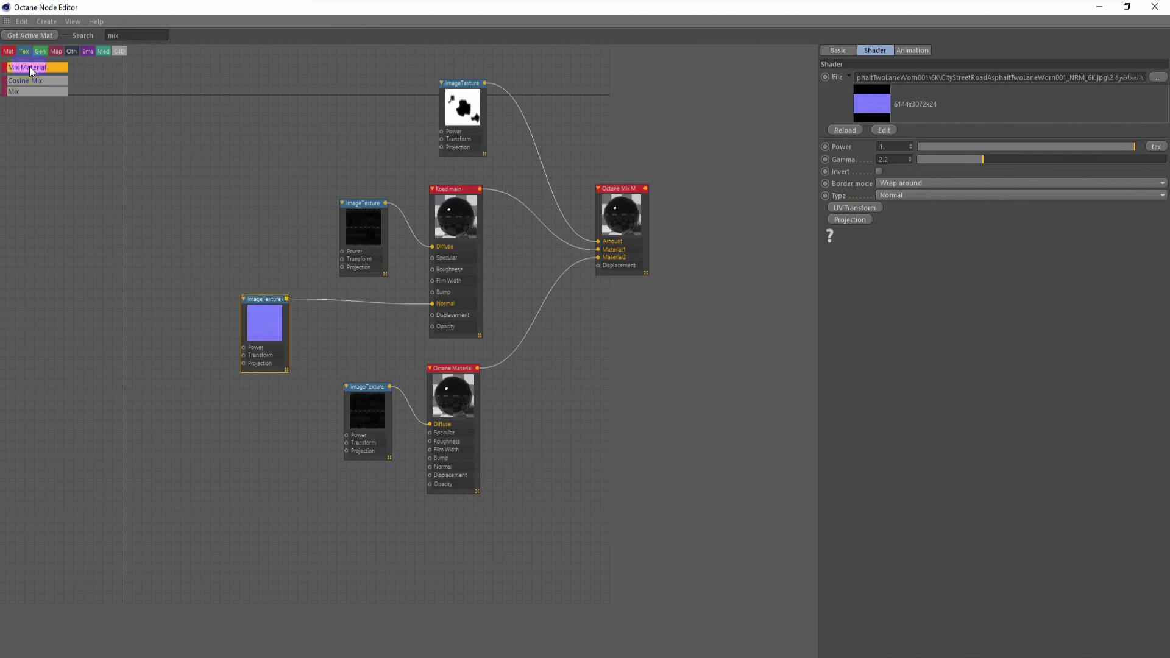
pyautogui.moveTo(29, 97)
pyautogui.mouseDown()
pyautogui.moveTo(209, 225)
pyautogui.moveTo(207, 264)
pyautogui.moveTo(183, 283)
pyautogui.mouseUp()
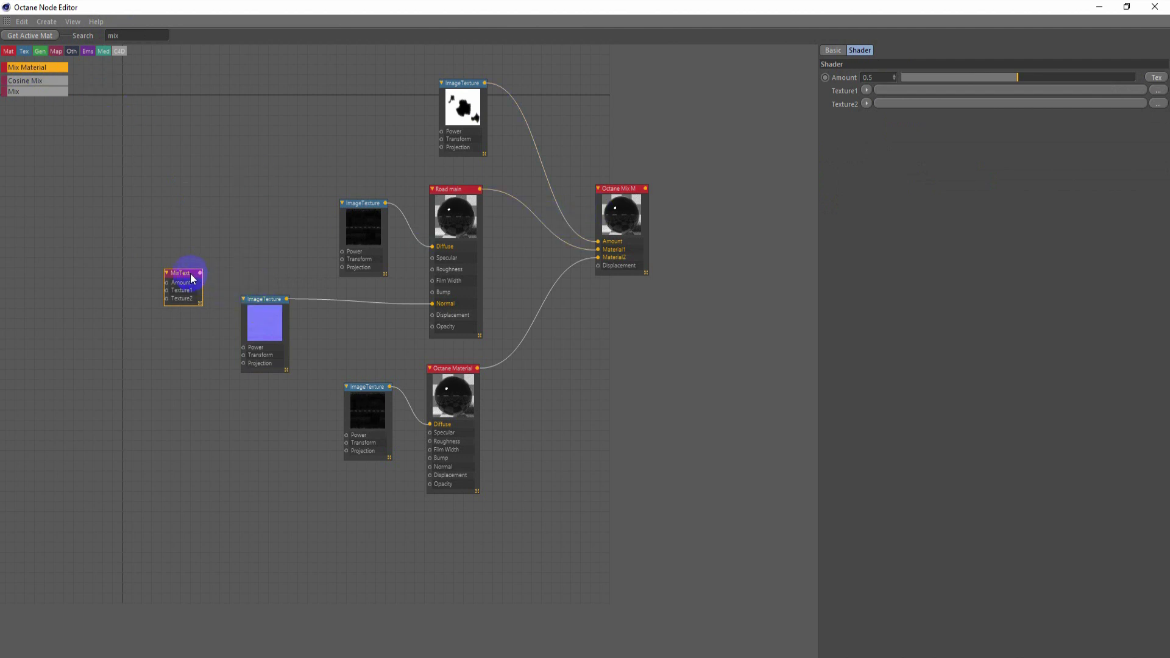
pyautogui.moveTo(182, 277); pyautogui.dragTo(178, 268)
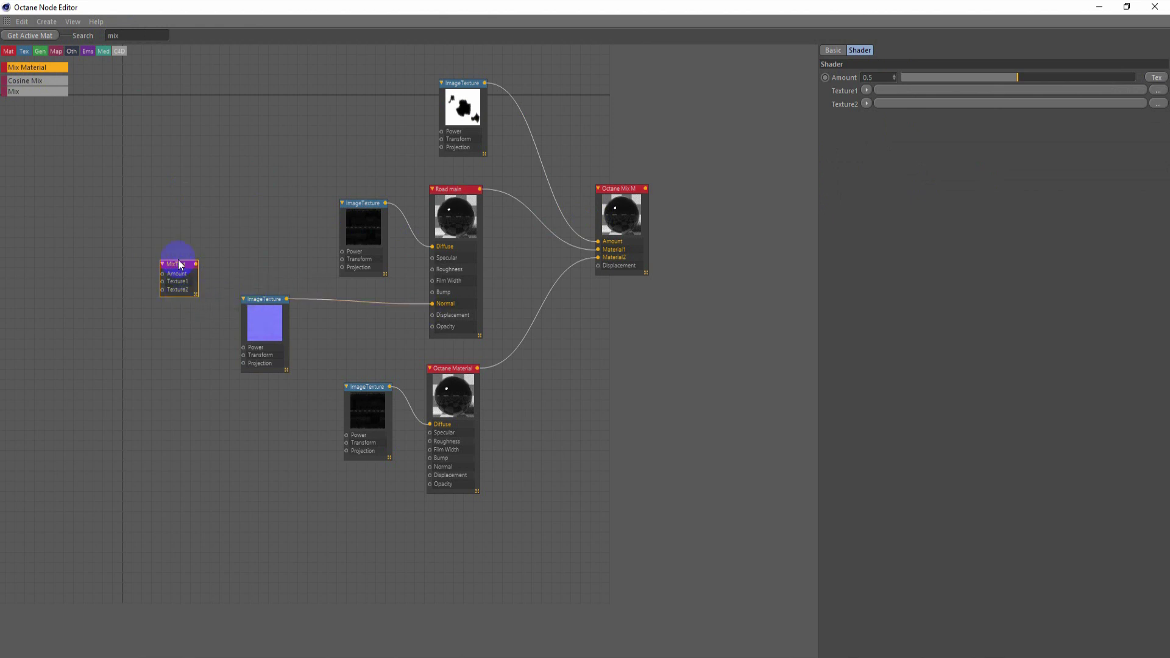
pyautogui.moveTo(181, 264)
pyautogui.mouseDown()
pyautogui.moveTo(265, 439)
pyautogui.moveTo(258, 432)
pyautogui.mouseUp()
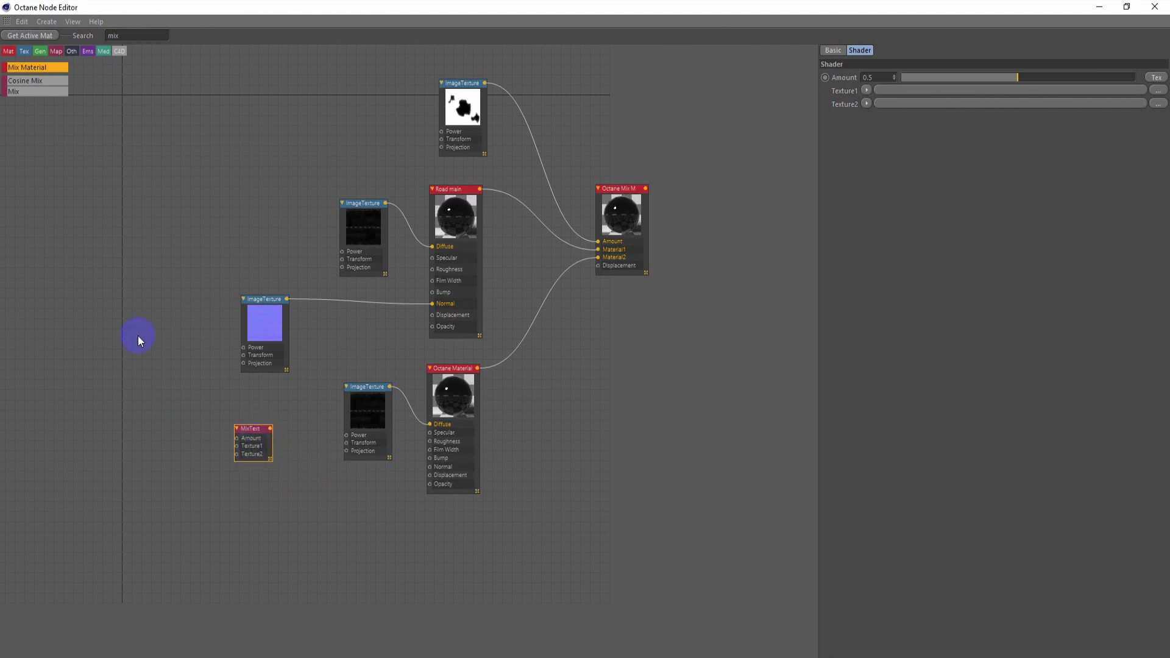
pyautogui.doubleClick(125, 34)
# Step: Add an Image Texture node and duplicate it below the original
pyautogui.write('im')
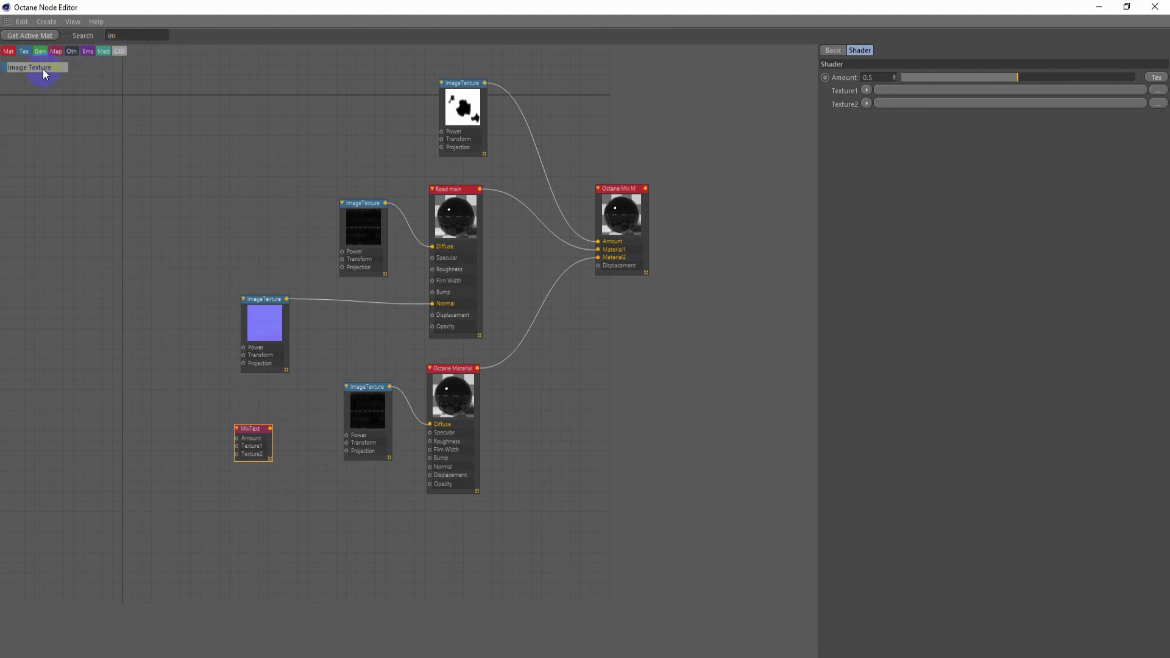
pyautogui.moveTo(43, 69); pyautogui.dragTo(170, 403)
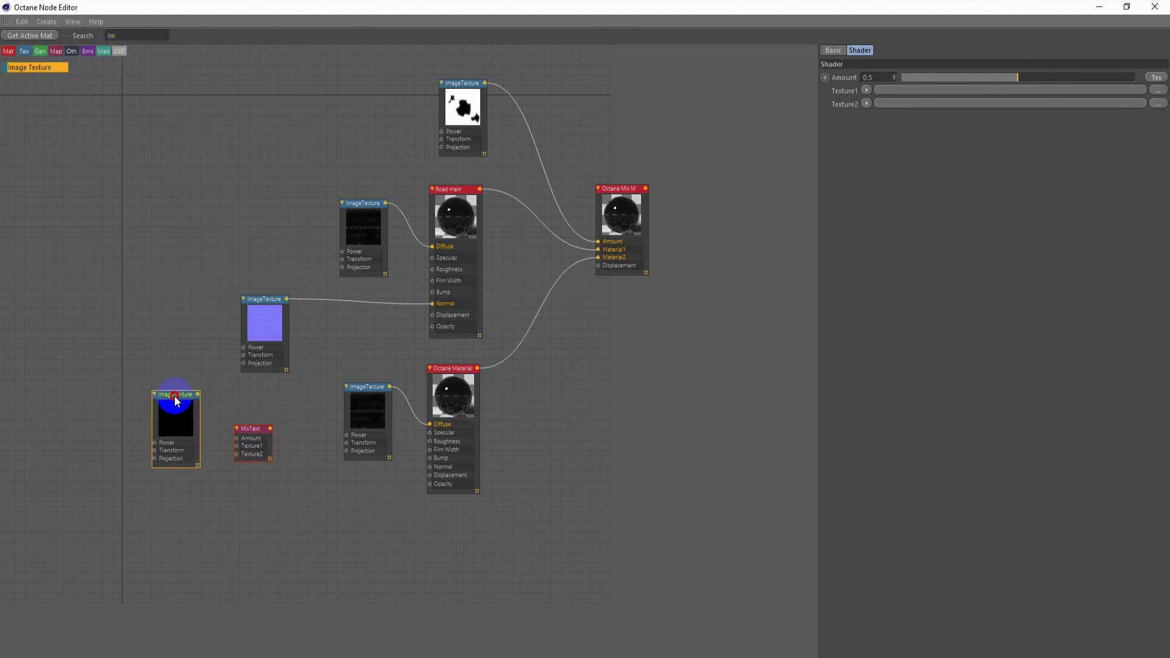
pyautogui.click(175, 400)
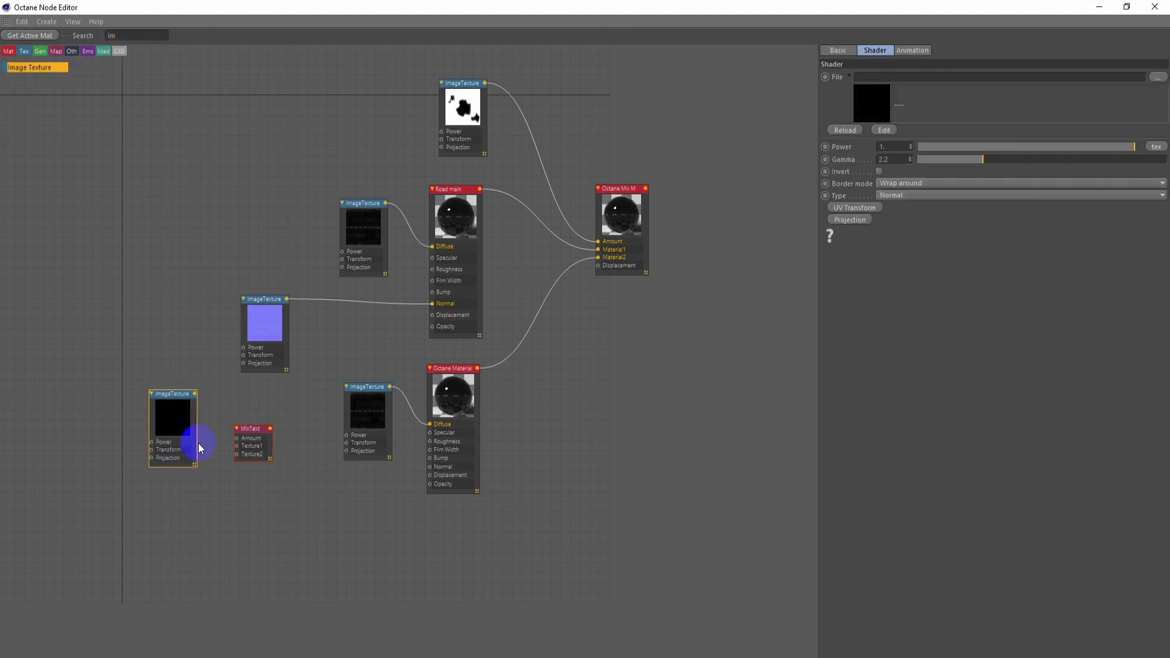
pyautogui.click(178, 399)
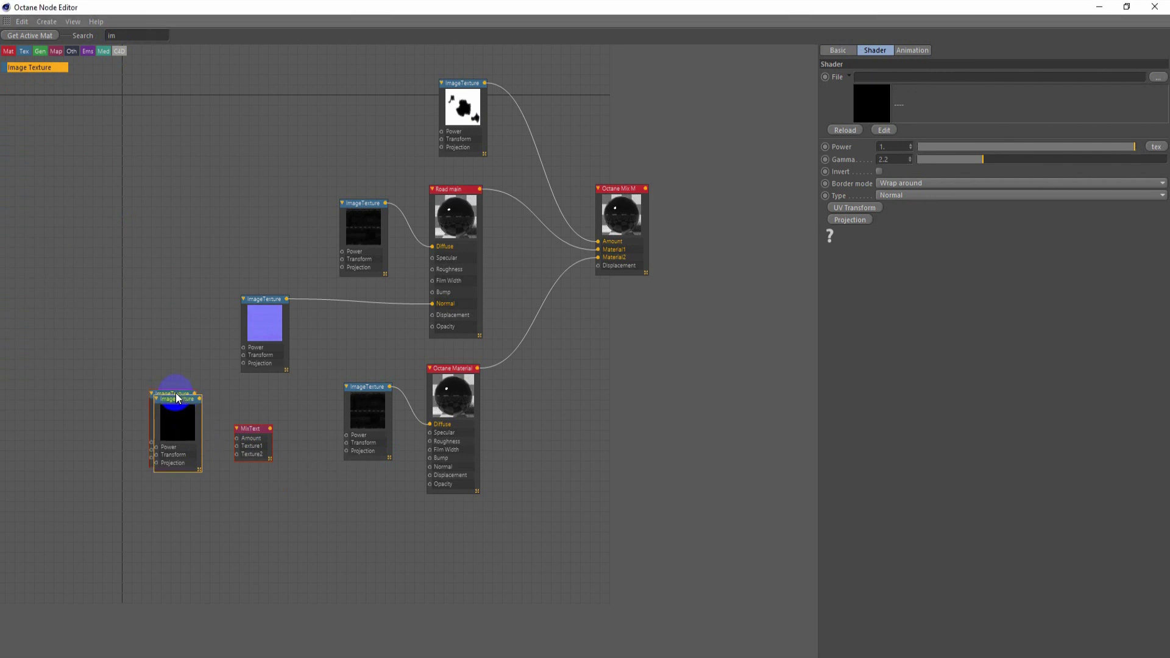
pyautogui.keyDown('ctrl'); pyautogui.moveTo(177, 399); pyautogui.dragTo(164, 501); pyautogui.keyUp('ctrl')
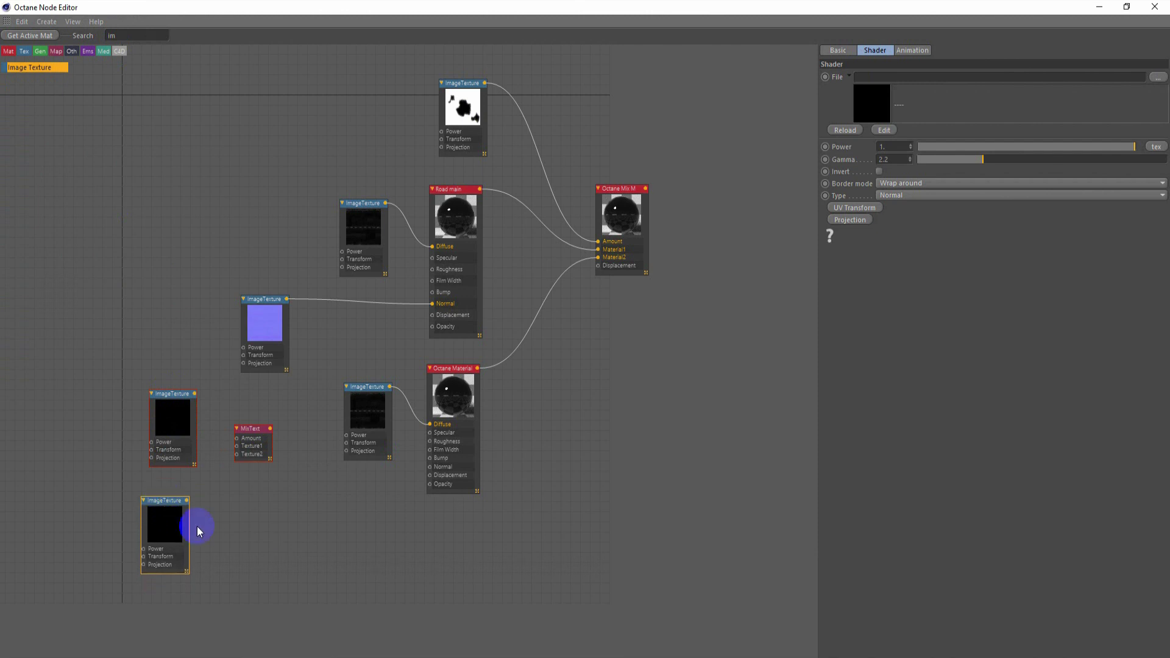
# Step: Wire the lower texture into Mix Texture's Texture1 and the upper into its Amount
pyautogui.moveTo(186, 500); pyautogui.dragTo(237, 447)
pyautogui.moveTo(194, 394); pyautogui.dragTo(236, 438)
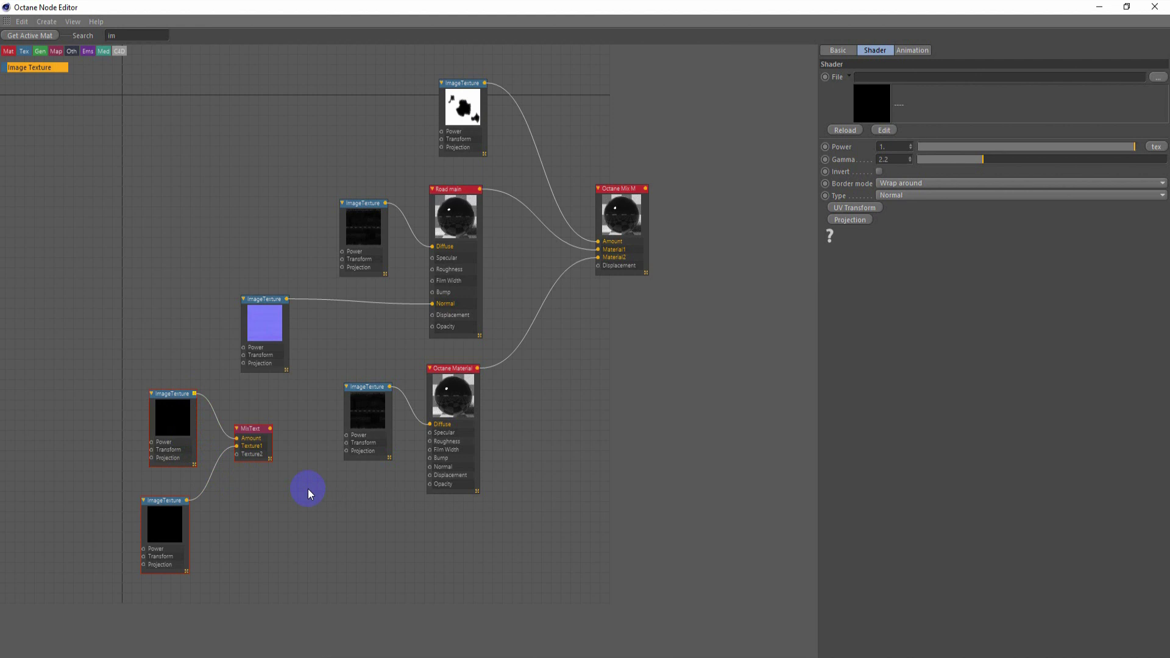
pyautogui.click(181, 527)
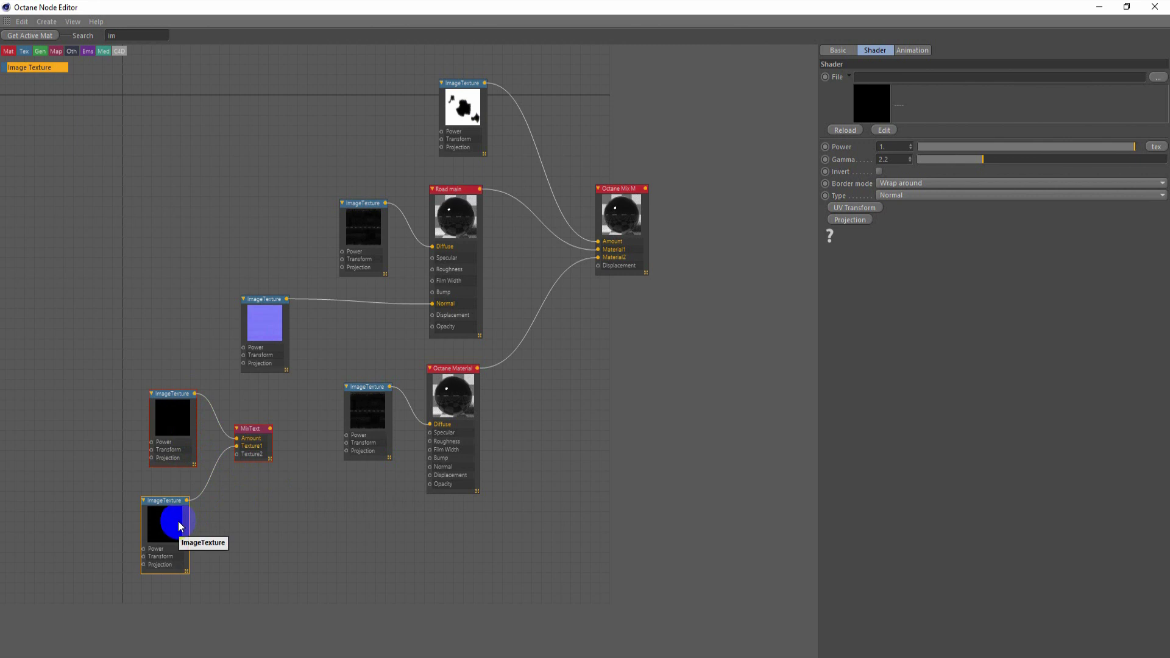
pyautogui.click(179, 526)
pyautogui.doubleClick(179, 526)
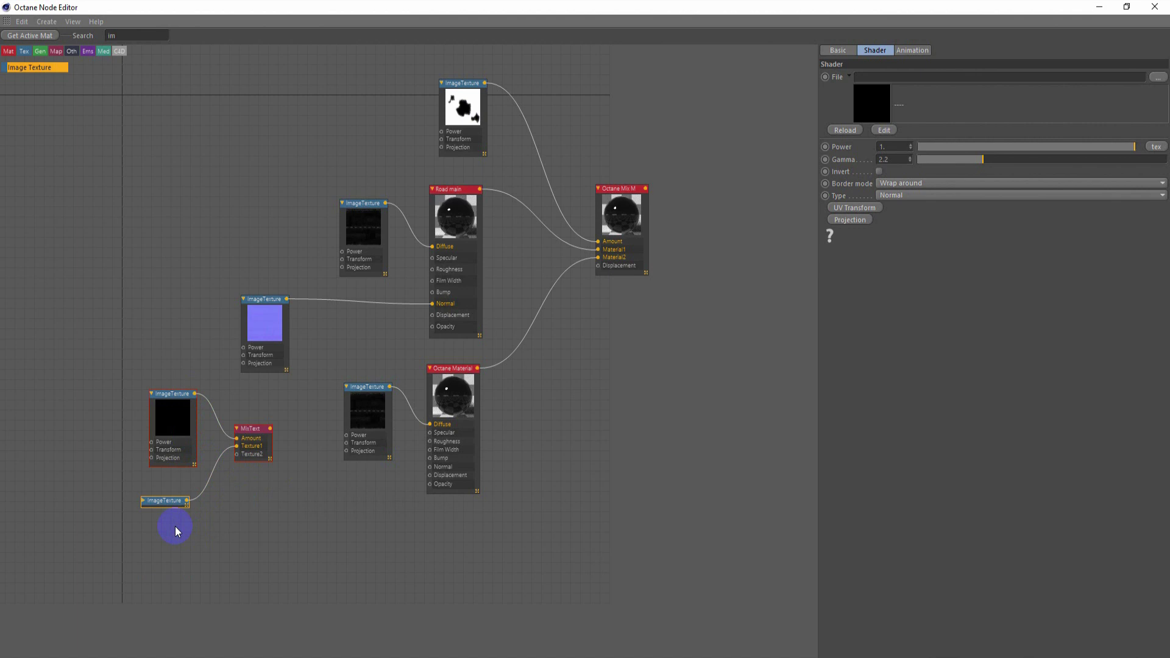
pyautogui.doubleClick(163, 499)
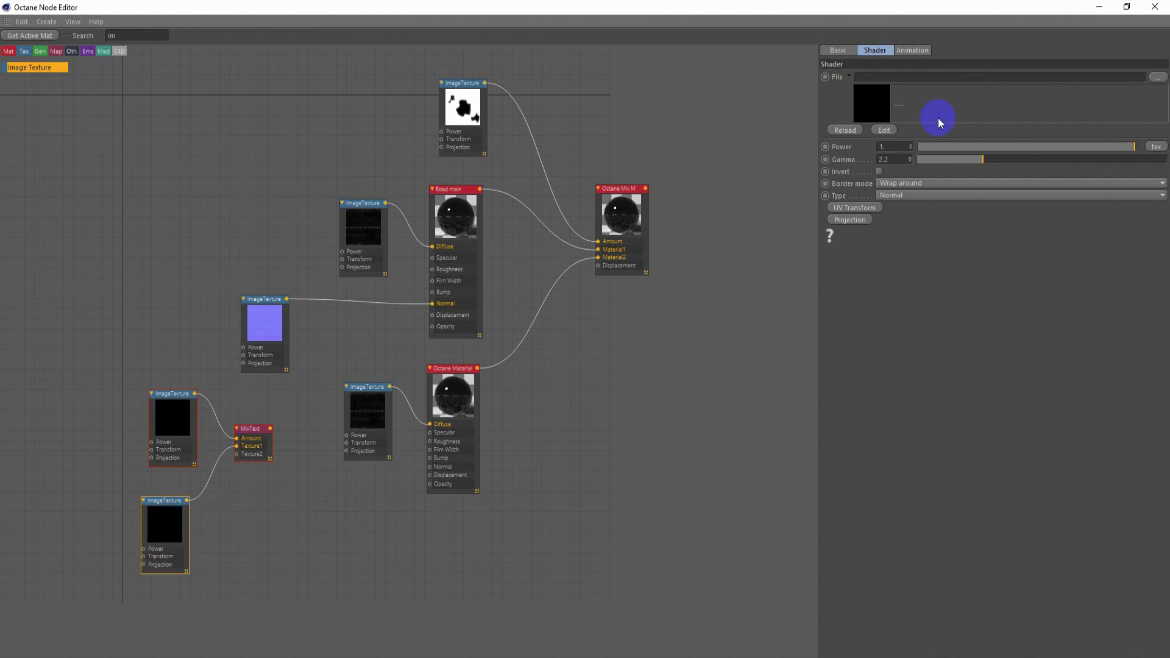
# Step: Load the REFL_6K asphalt reflection map into the lower Image Texture, without copying it
pyautogui.click(1157, 77)
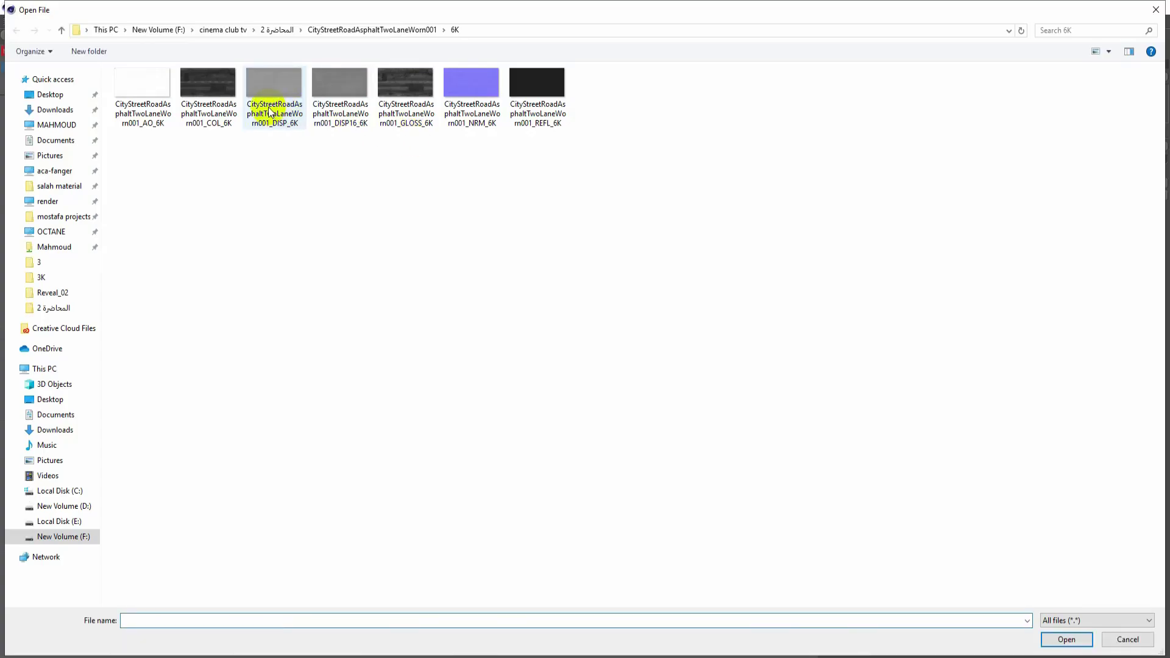
pyautogui.rightClick(376, 186)
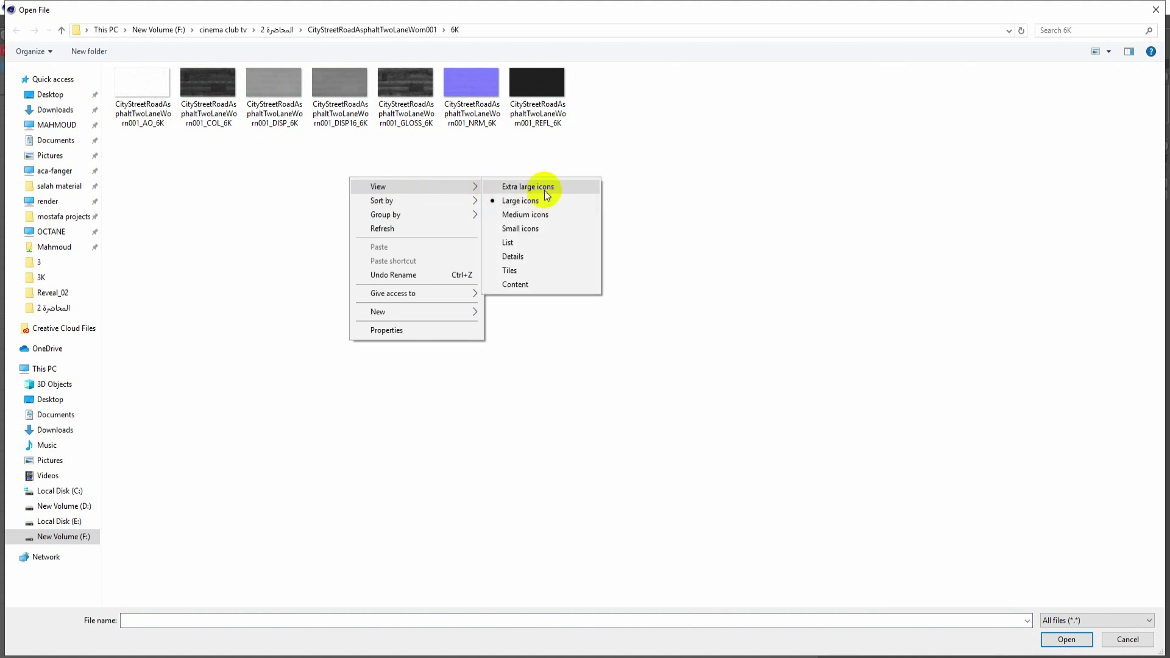
pyautogui.click(495, 185)
pyautogui.click(233, 220)
pyautogui.doubleClick(232, 219)
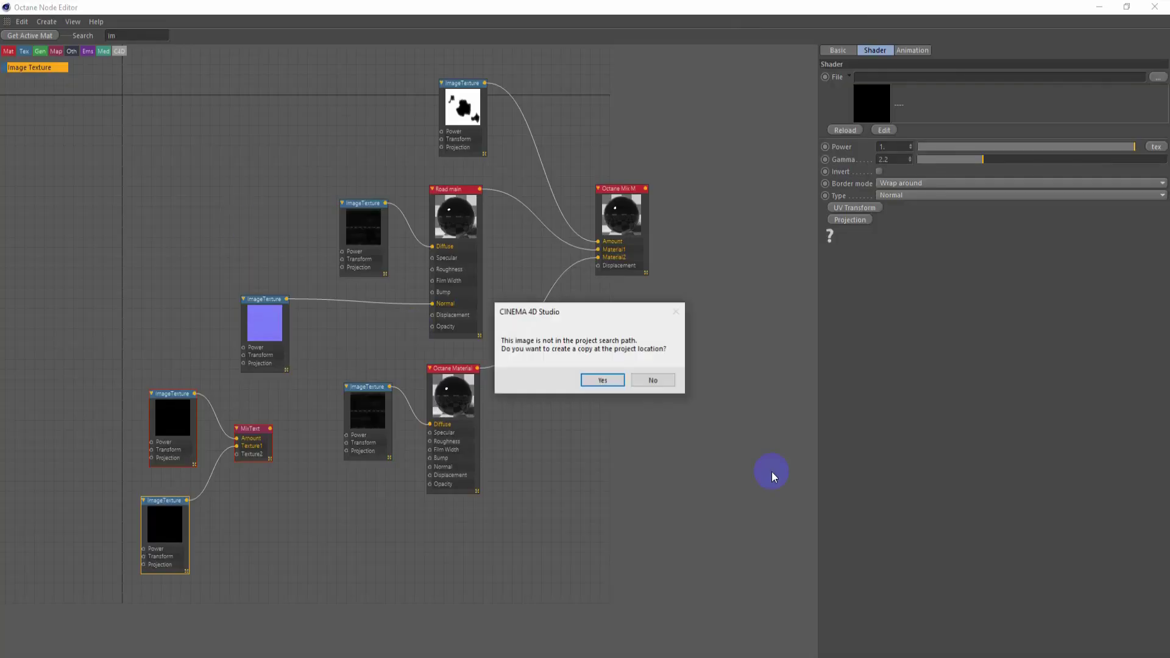
pyautogui.click(651, 381)
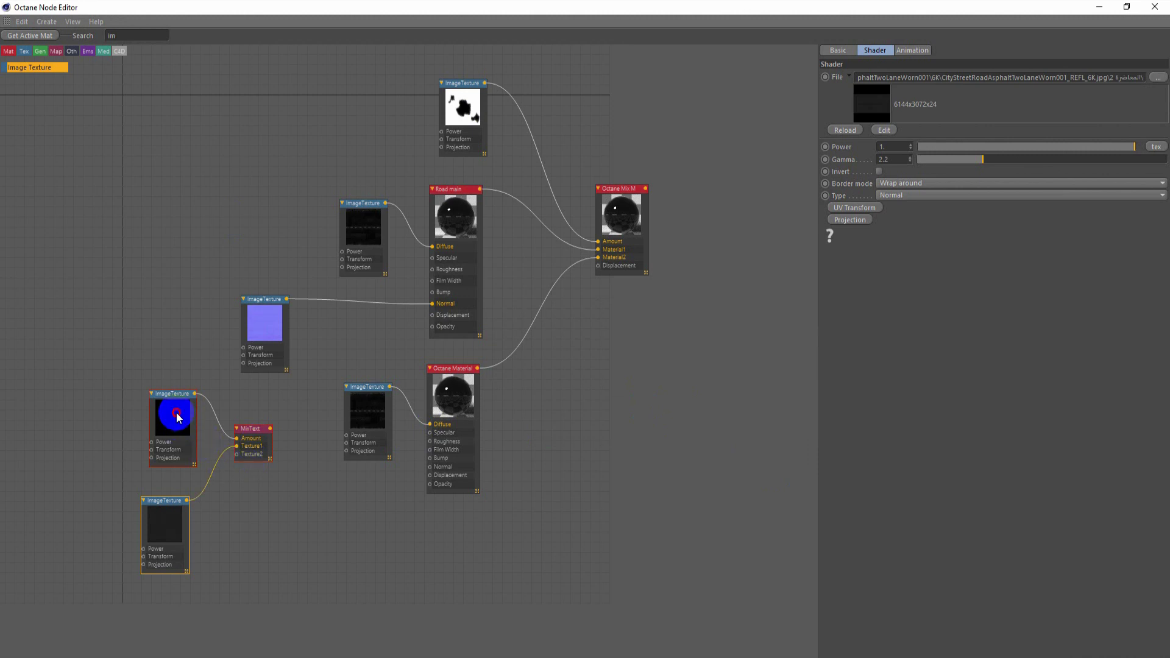
# Step: Load the puddle_00025 mask into the upper texture and feed the mix into Road main's Bump
pyautogui.click(177, 418)
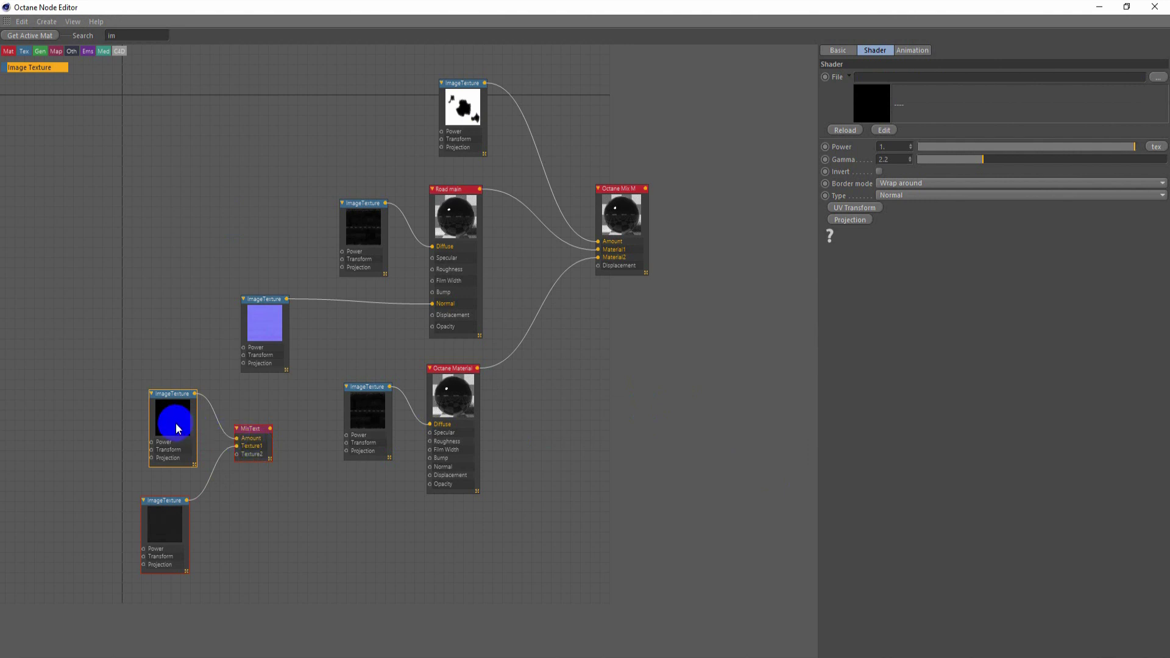
pyautogui.click(1157, 77)
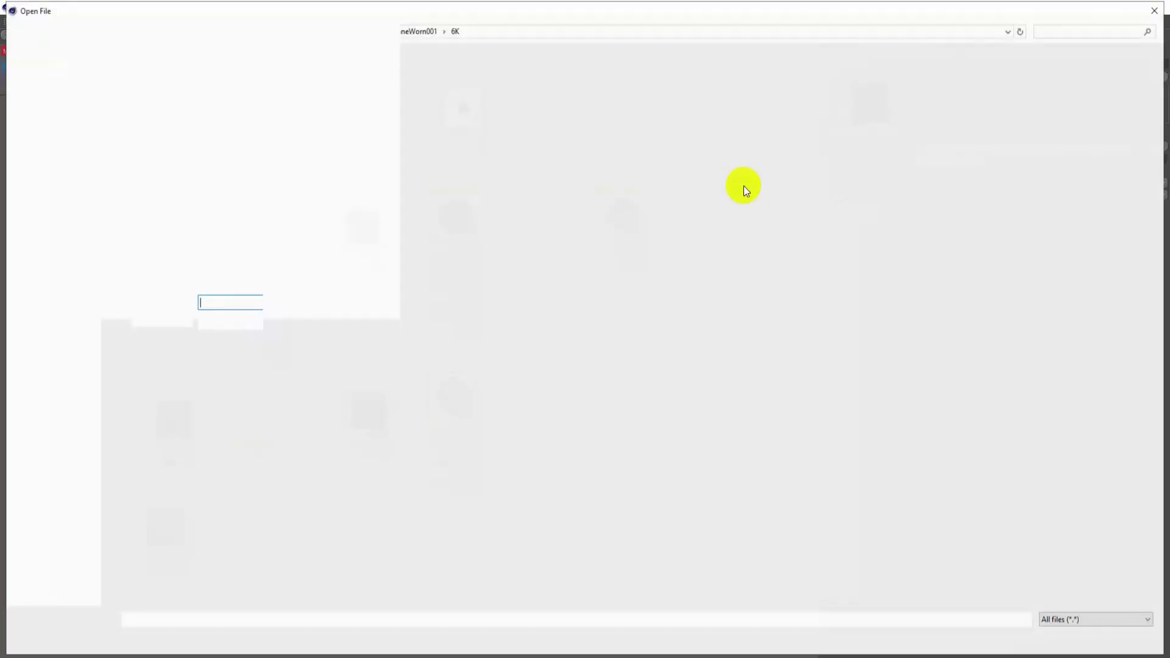
pyautogui.click(421, 30)
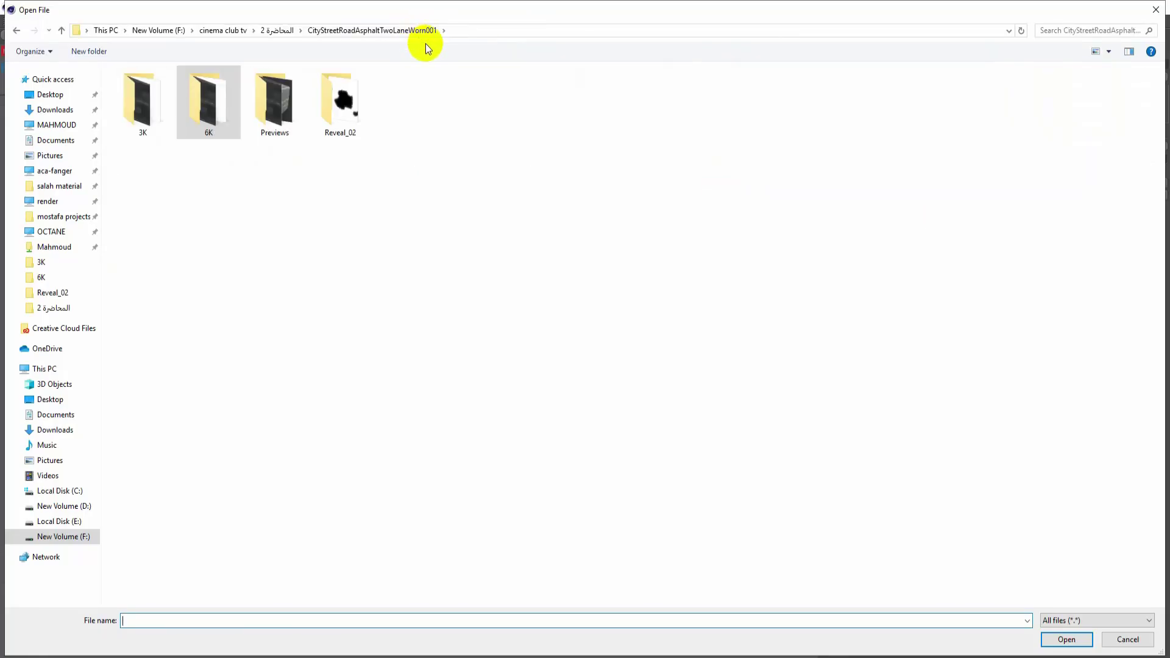
pyautogui.doubleClick(356, 101)
pyautogui.doubleClick(156, 101)
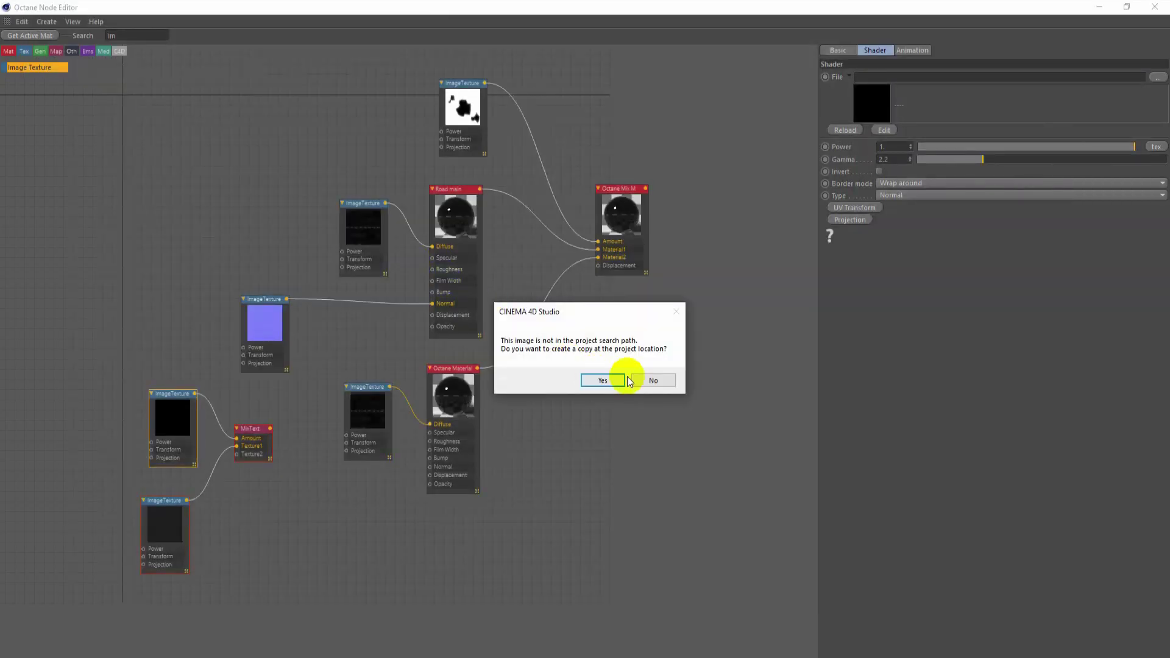
pyautogui.click(603, 379)
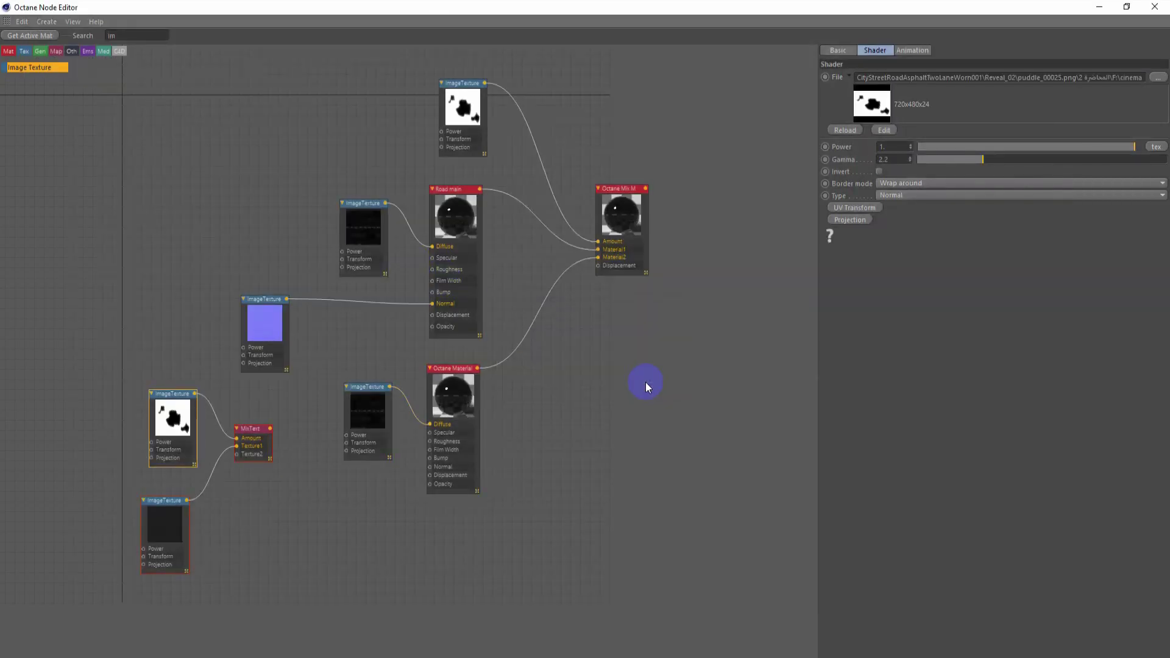
pyautogui.moveTo(195, 394)
pyautogui.mouseDown()
pyautogui.moveTo(243, 429)
pyautogui.moveTo(432, 293)
pyautogui.mouseUp()
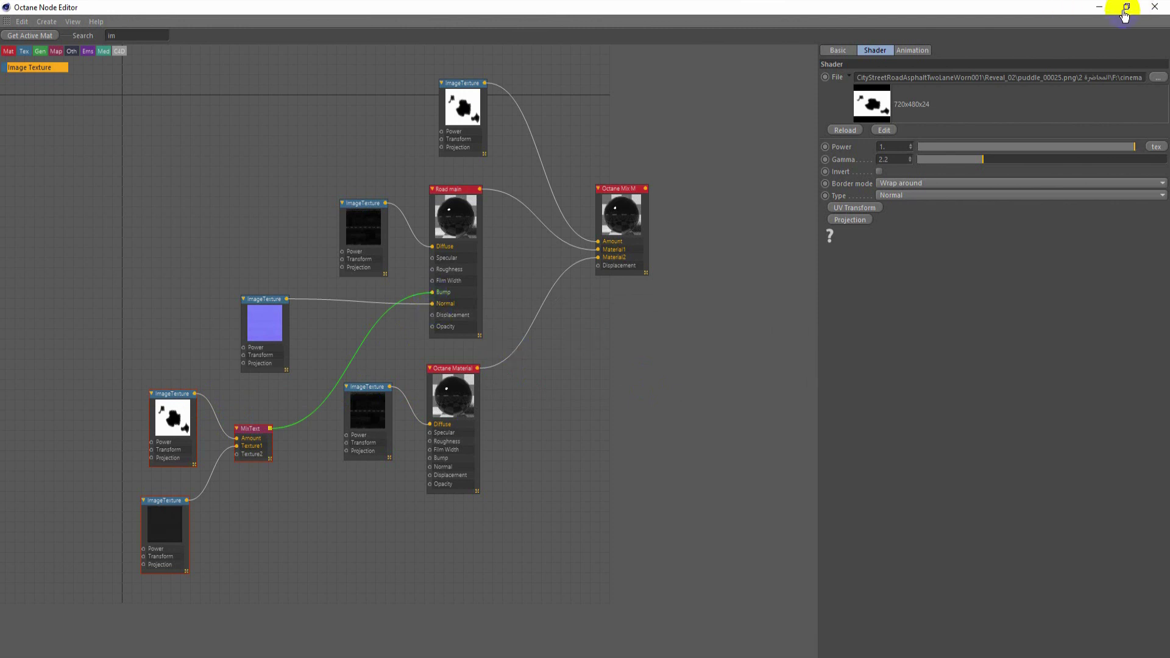
pyautogui.click(1101, 7)
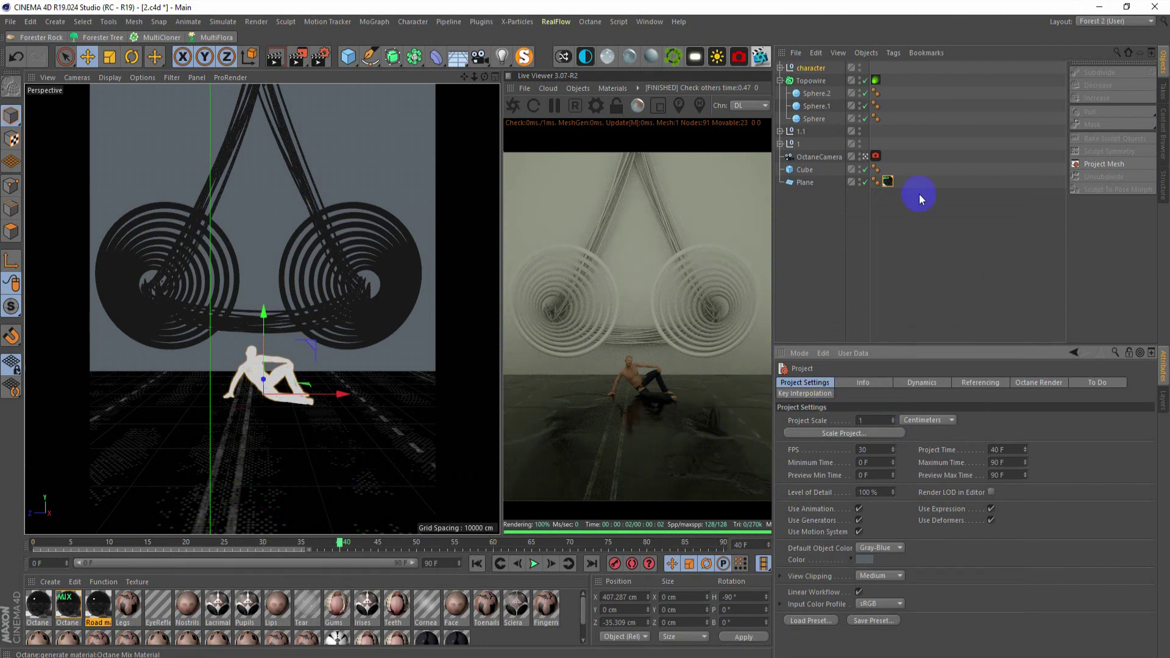
# Step: Give the Plane's road texture tag 50% Length U and V, then save the scene
pyautogui.click(880, 195)
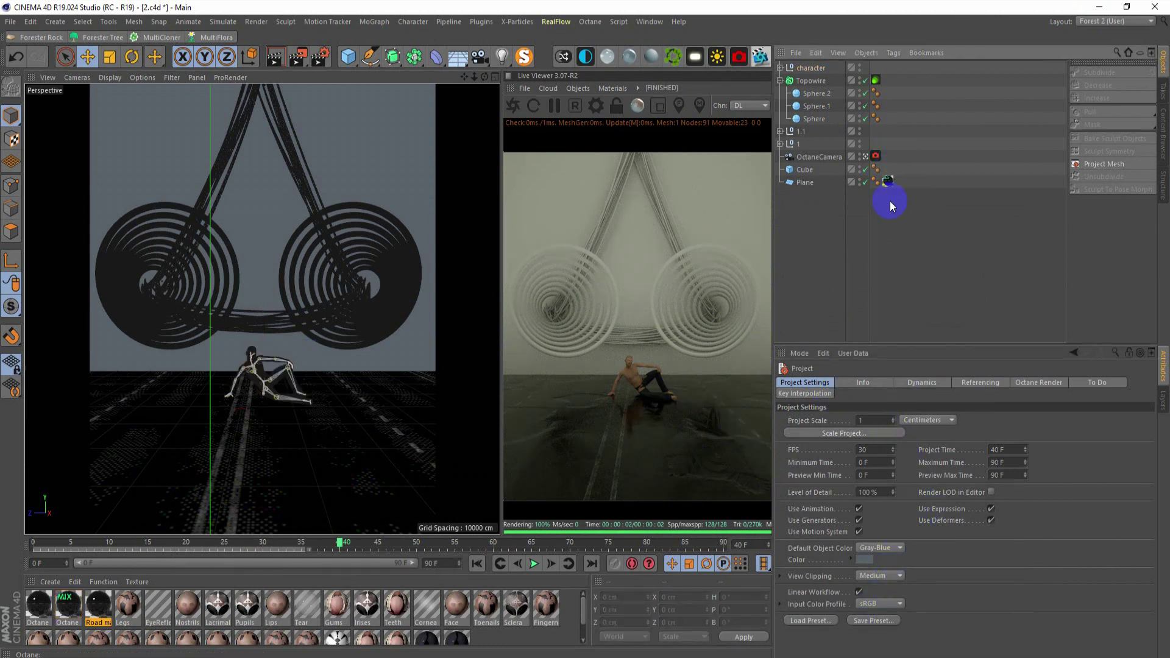
pyautogui.click(918, 384)
pyautogui.click(888, 181)
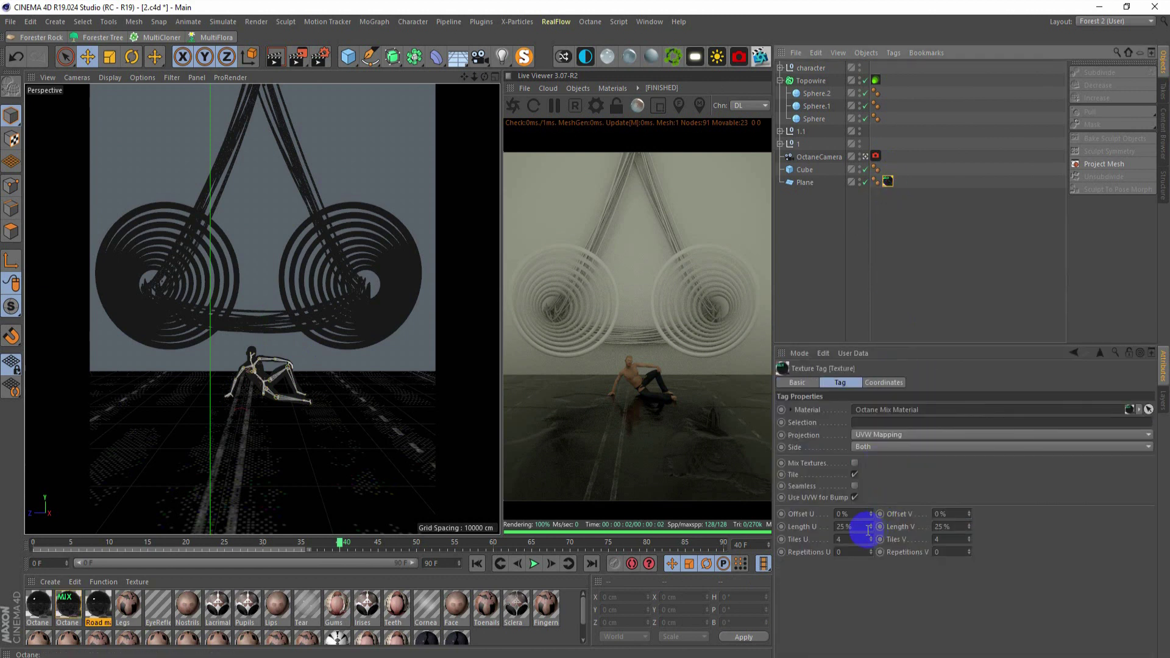
pyautogui.click(867, 528)
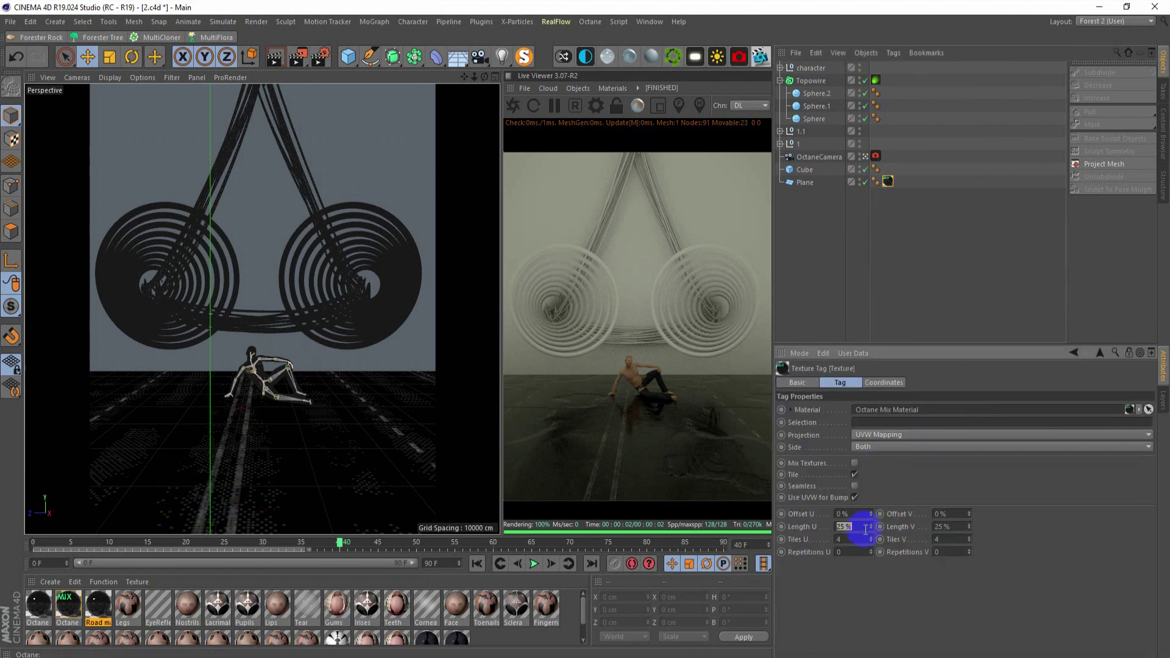
pyautogui.write('50')
pyautogui.press('Return')
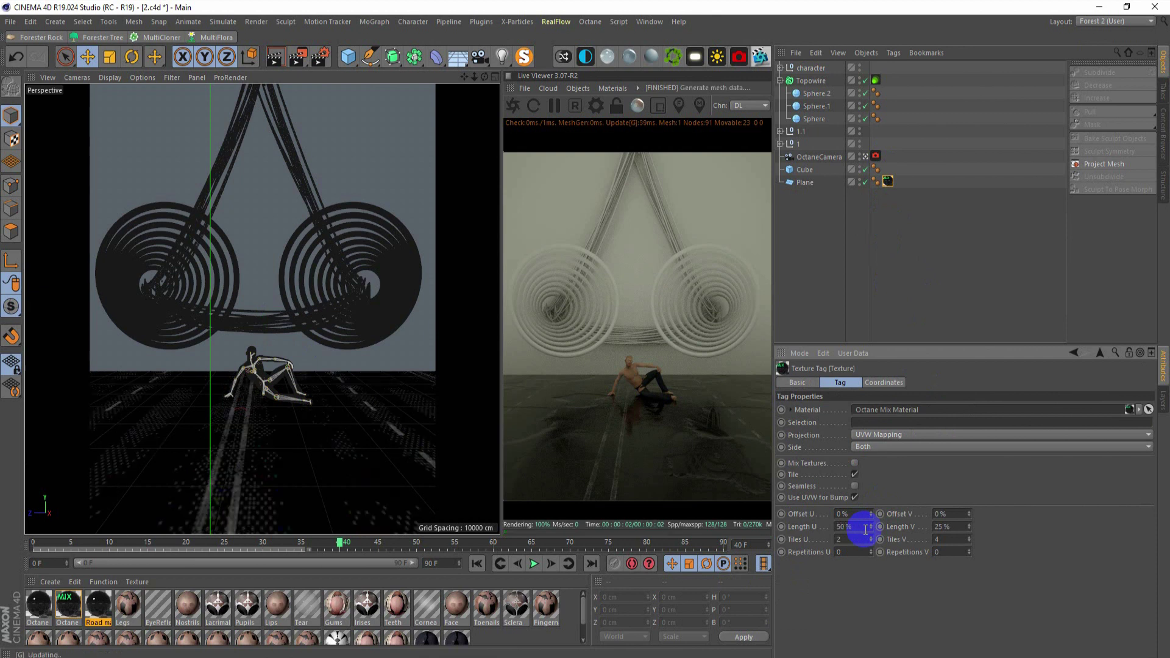
pyautogui.click(939, 539)
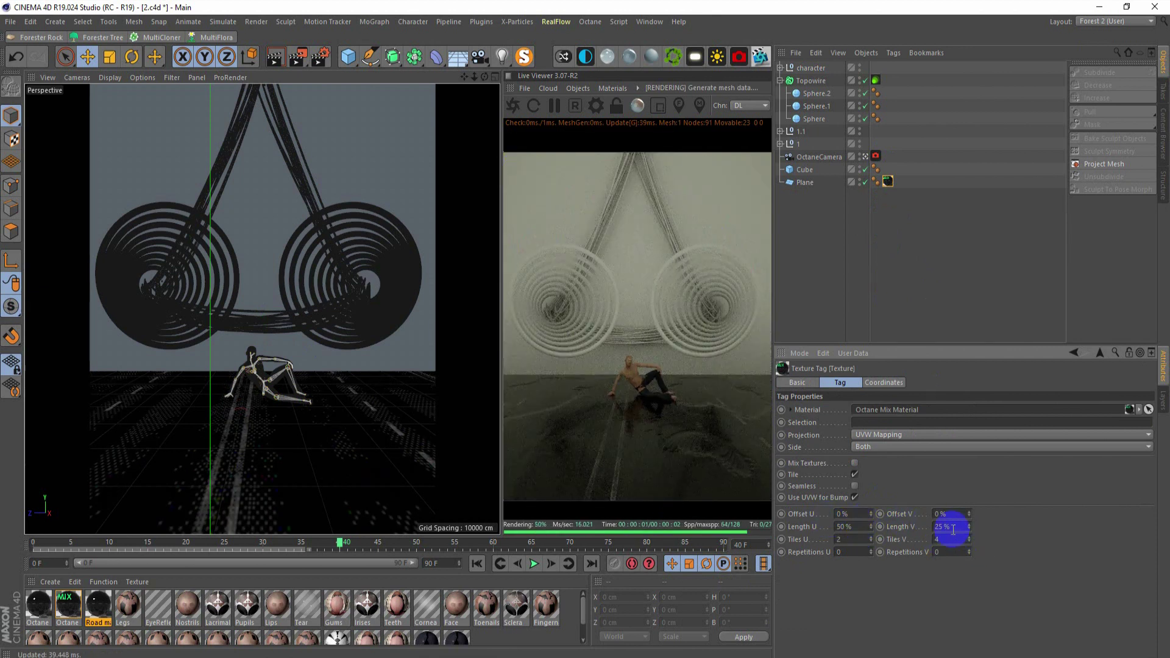
pyautogui.click(952, 527)
pyautogui.write('0')
pyautogui.press('Return')
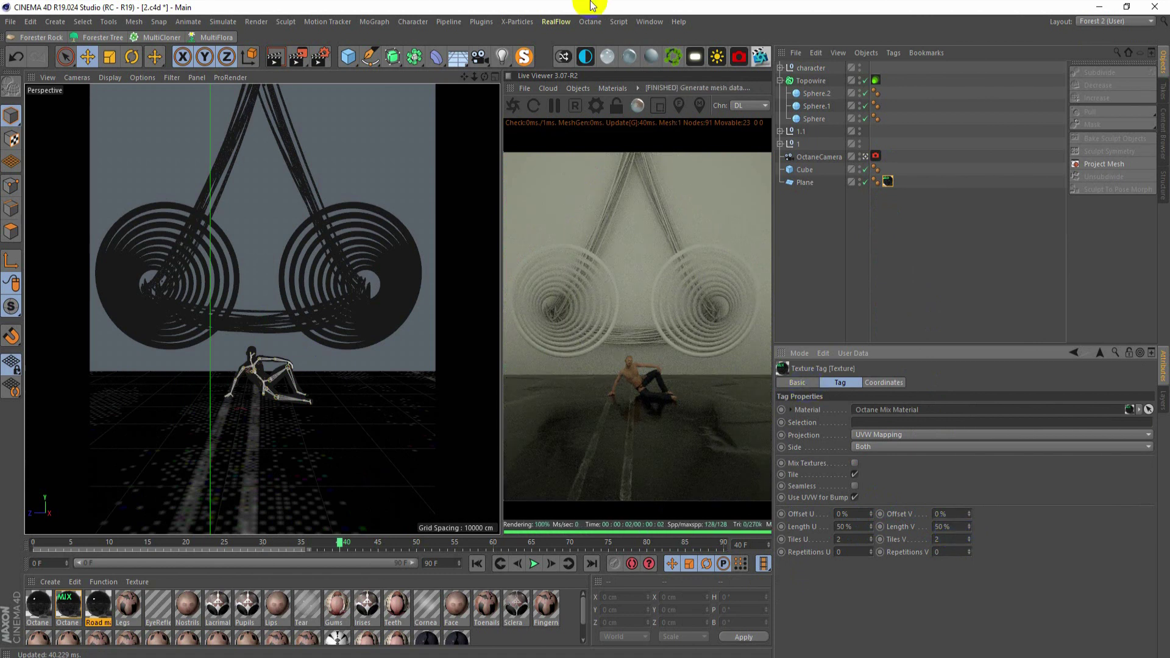
pyautogui.hotkey('ctrl', 's')
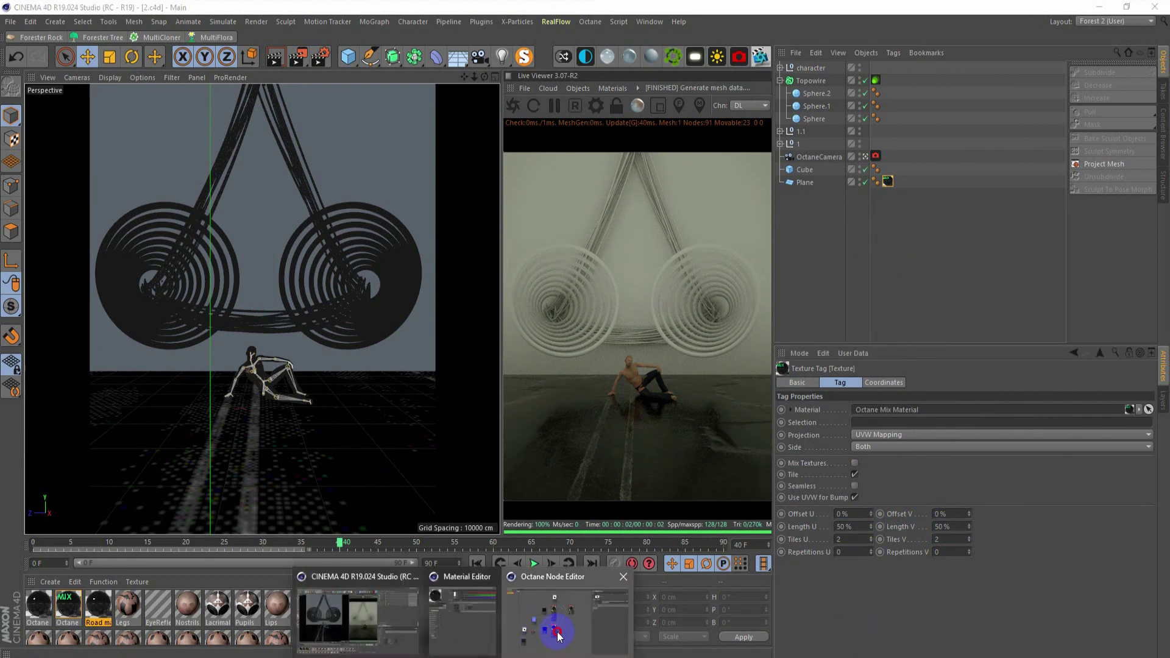
# Step: Place the NRM normal-map node beside Road main, check its colour texture, and hide the editor
pyautogui.click(557, 633)
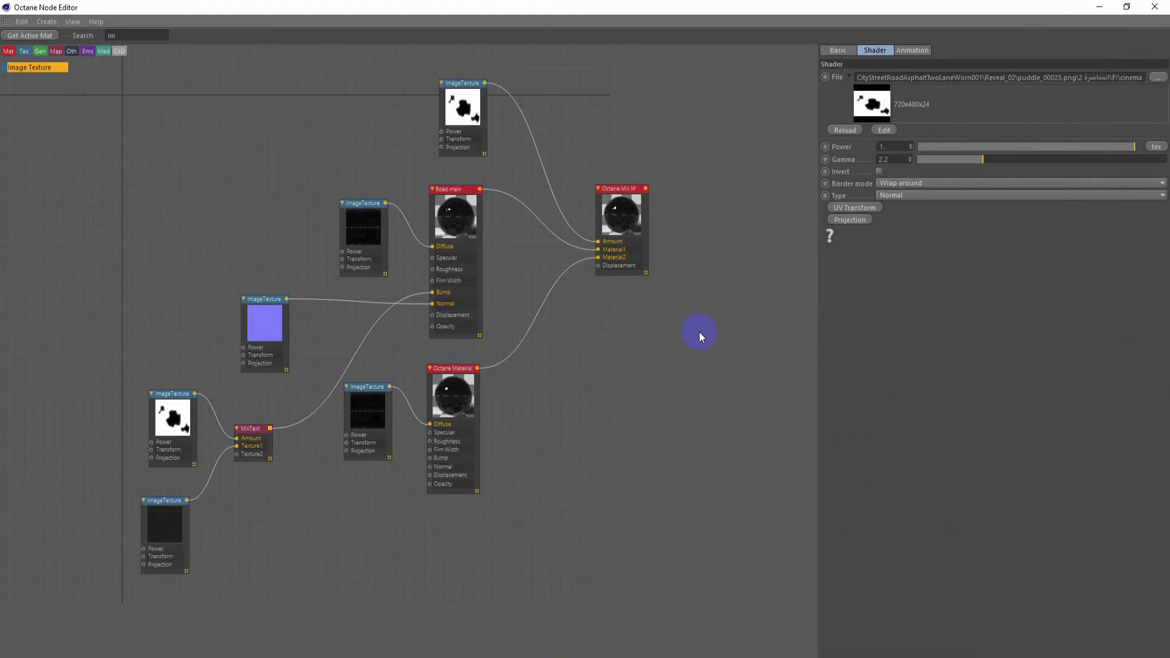
pyautogui.moveTo(265, 307); pyautogui.dragTo(237, 285)
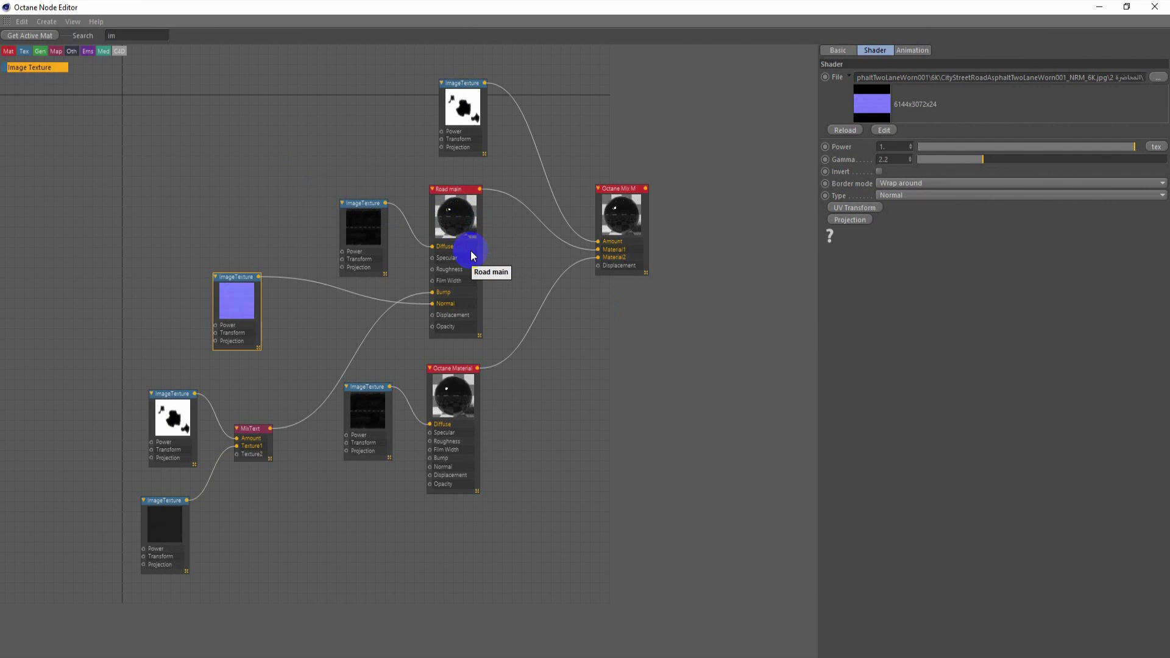
pyautogui.click(466, 218)
pyautogui.click(370, 229)
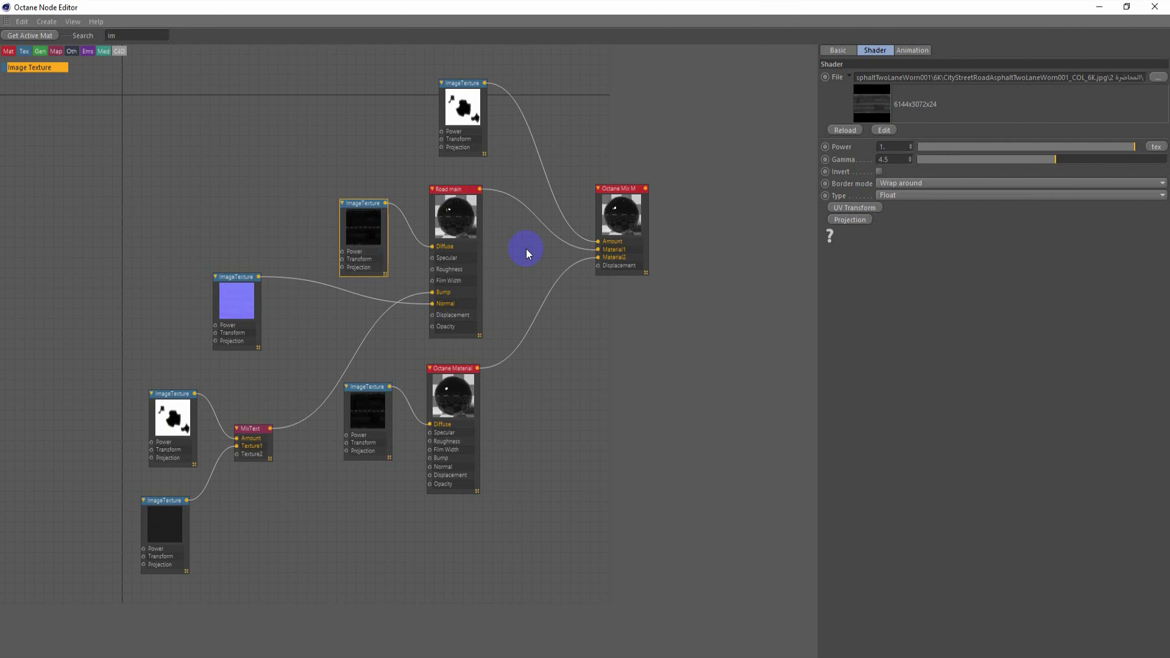
pyautogui.click(1098, 8)
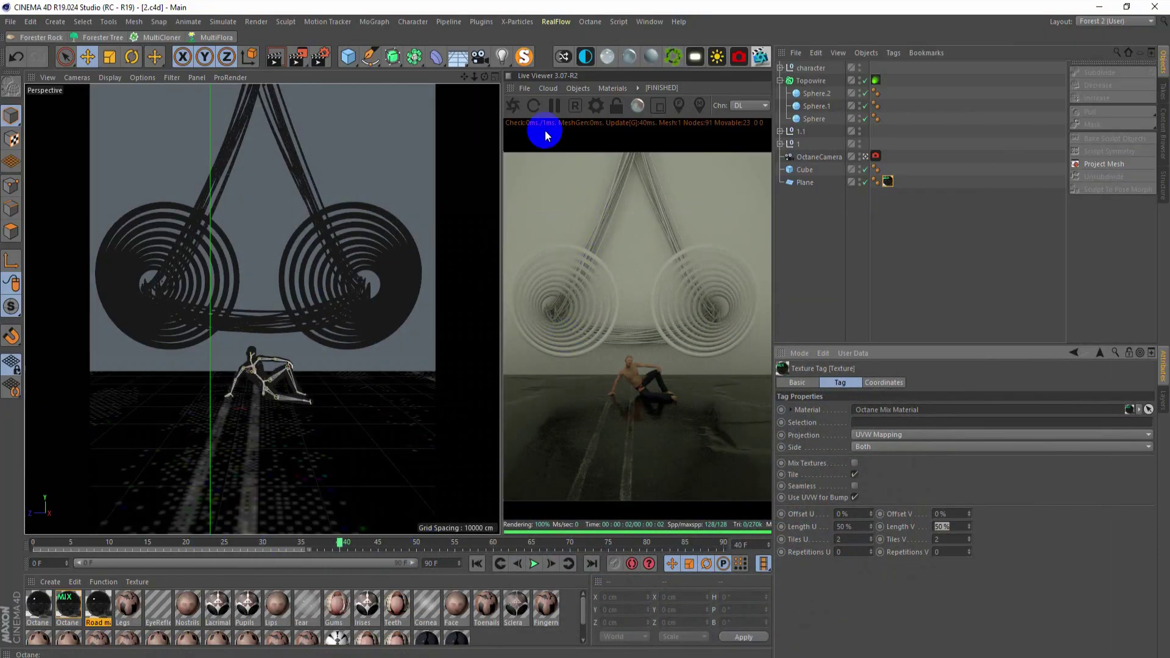
# Step: Create a new default OctGlossy material in the Material Manager
pyautogui.click(621, 71)
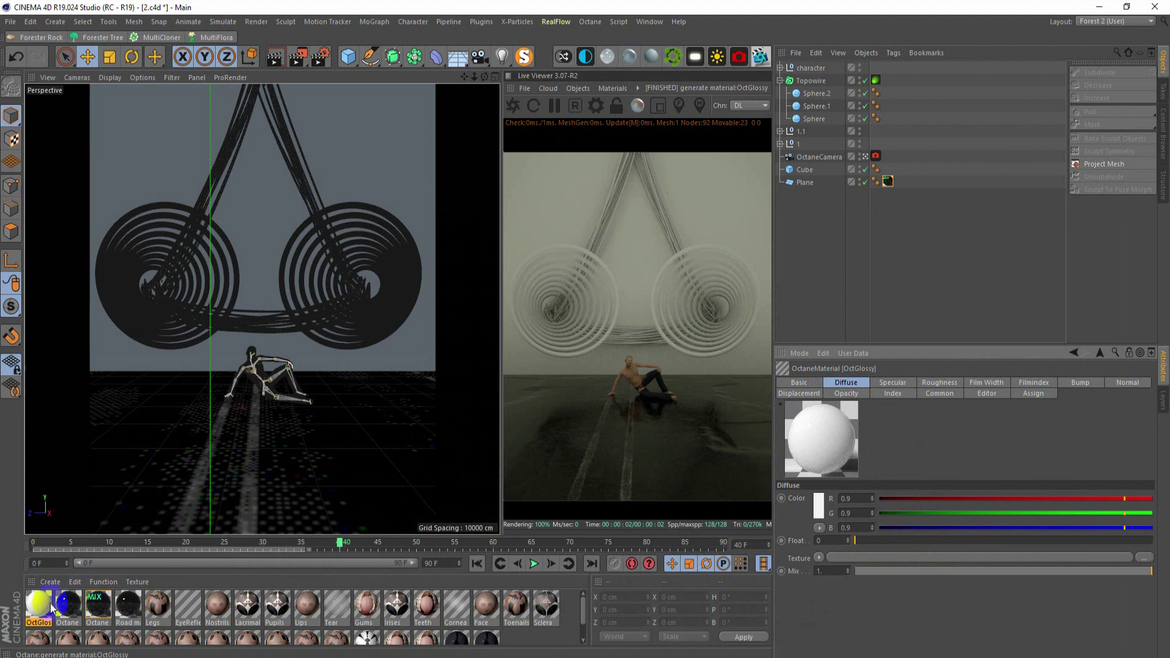
pyautogui.doubleClick(39, 603)
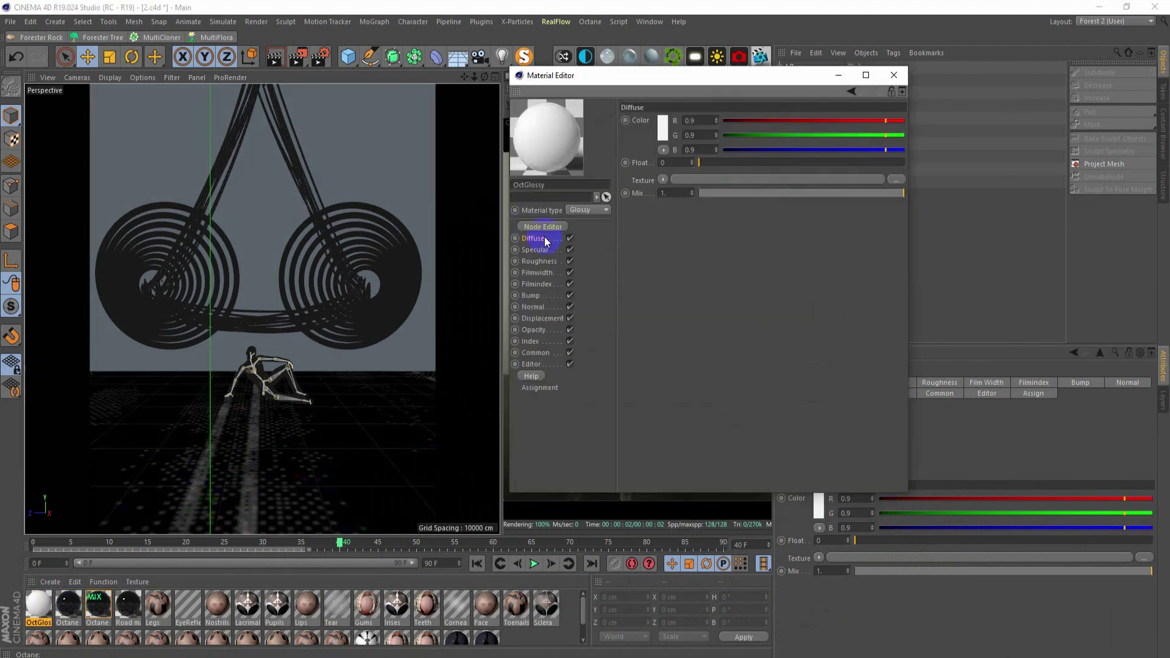
pyautogui.click(894, 74)
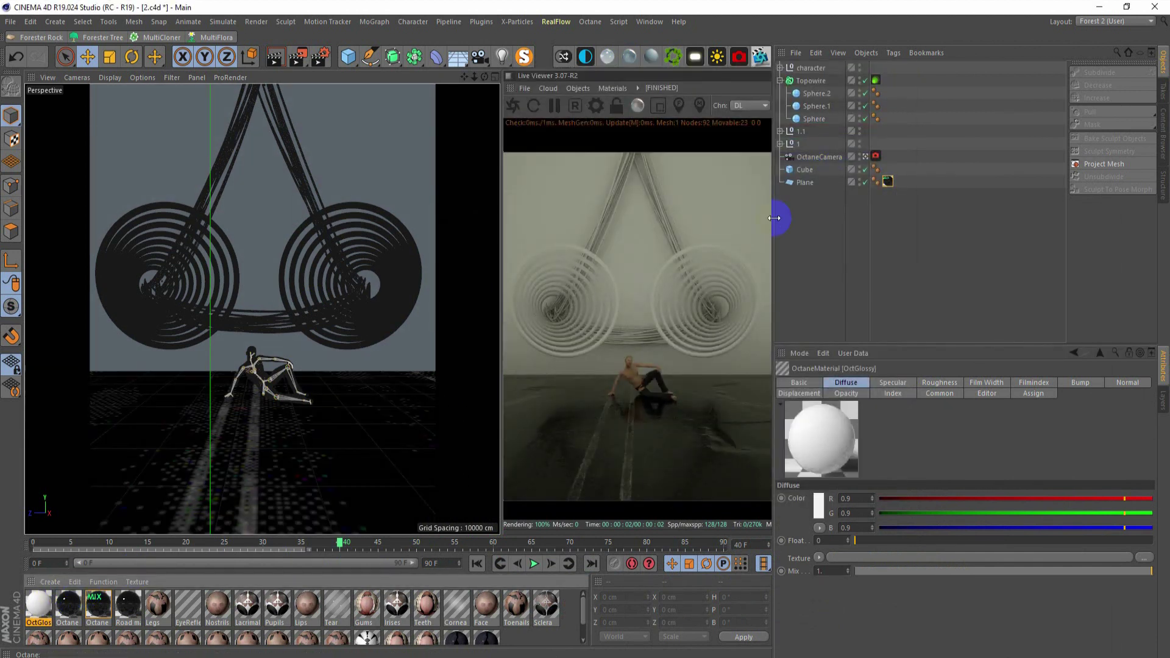
pyautogui.click(649, 22)
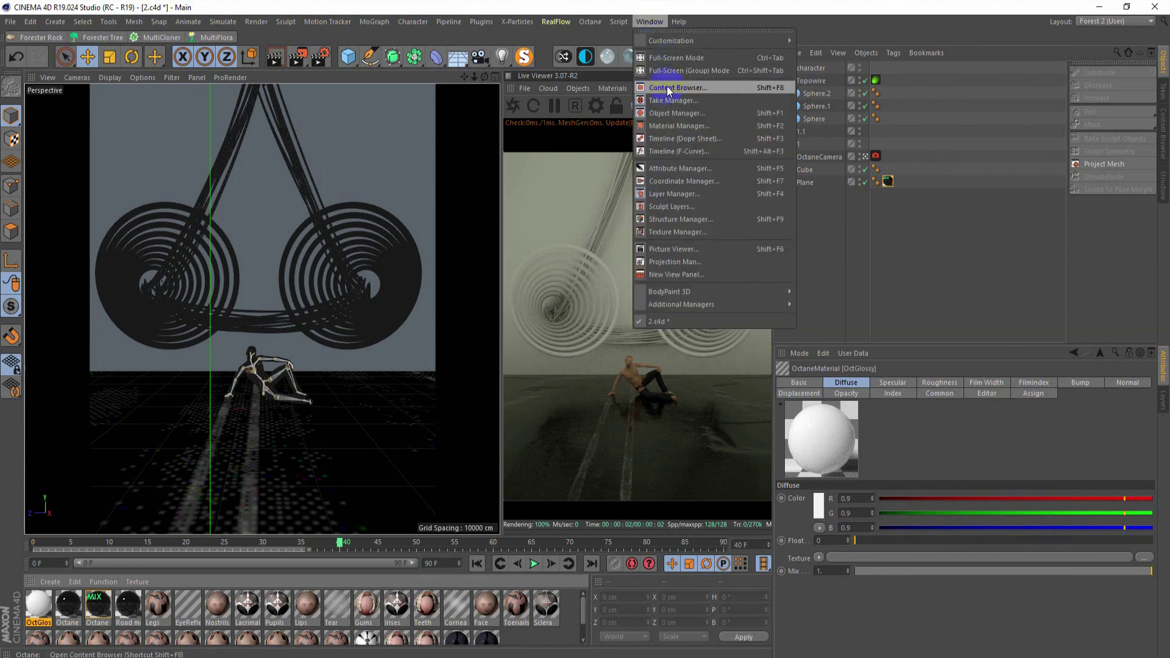
# Step: Open the Content Browser and go into the _Offline_Material-pack-Octane library
pyautogui.click(667, 88)
pyautogui.press('BackSpace')
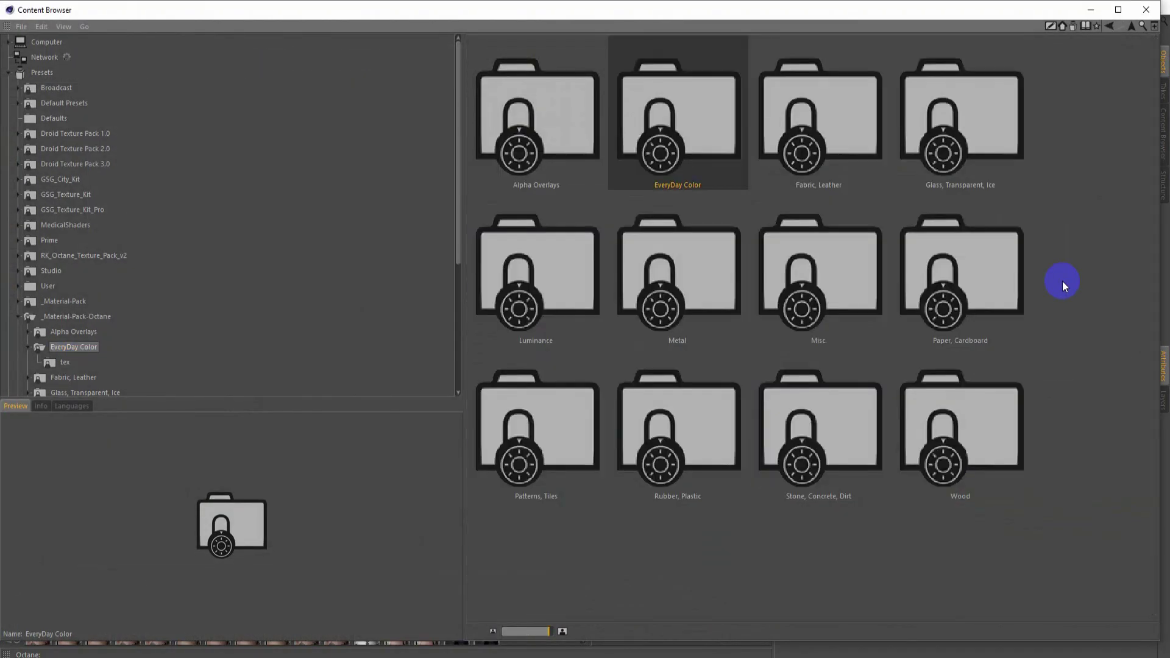
pyautogui.click(838, 140)
pyautogui.click(960, 146)
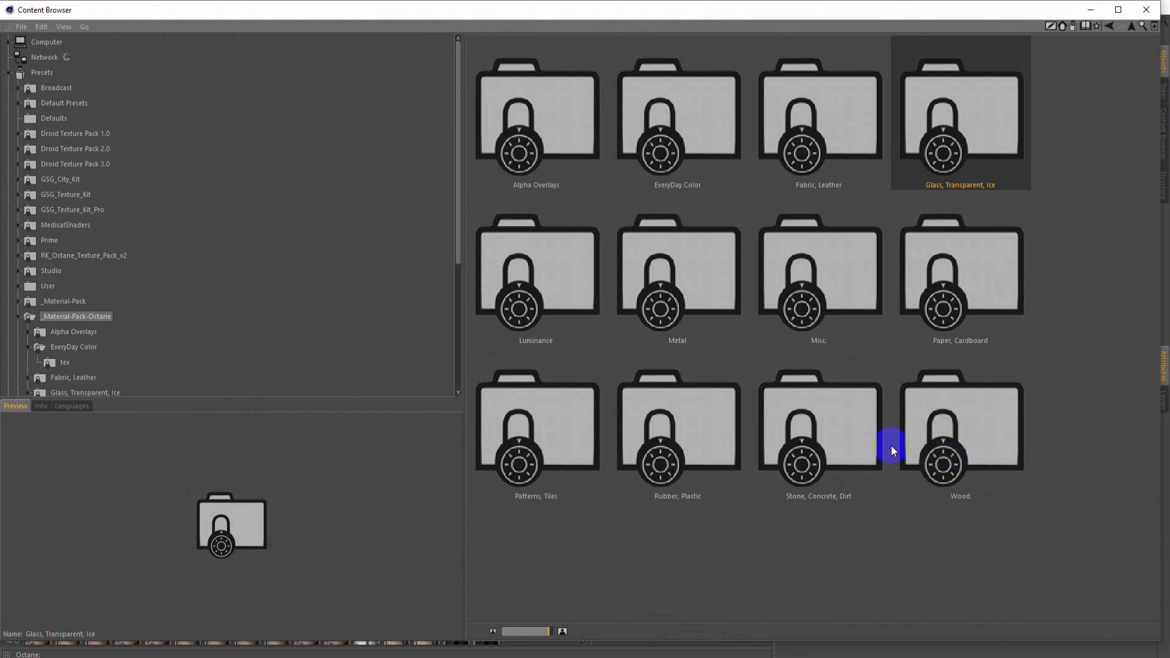
pyautogui.click(871, 451)
pyautogui.click(660, 457)
pyautogui.press('BackSpace')
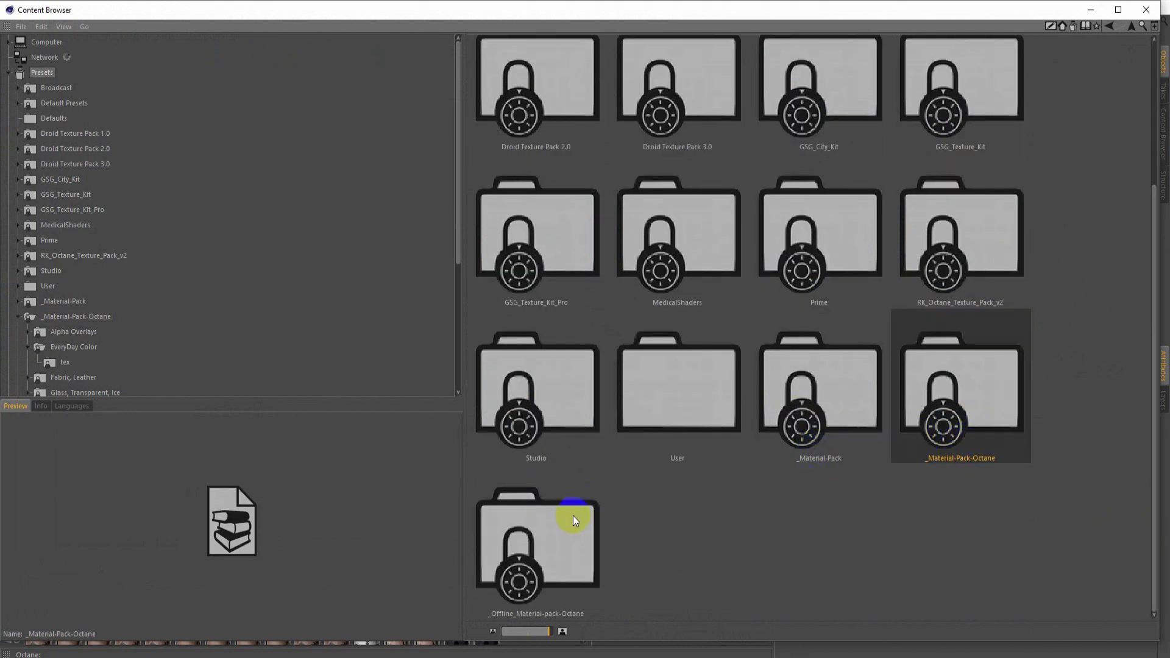
pyautogui.doubleClick(573, 515)
# Step: Load Concrete Damp from the Brick category, apply it to the back wall, and save
pyautogui.click(705, 91)
pyautogui.press('Left')
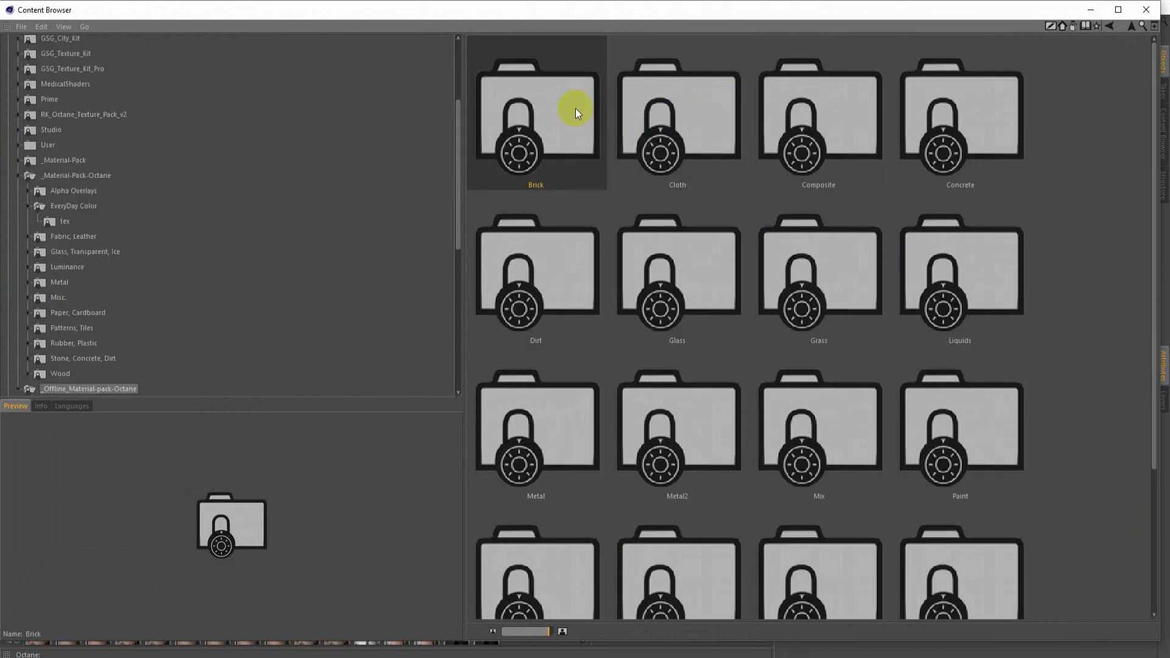
pyautogui.doubleClick(575, 113)
pyautogui.click(693, 98)
pyautogui.doubleClick(695, 139)
pyautogui.click(1091, 10)
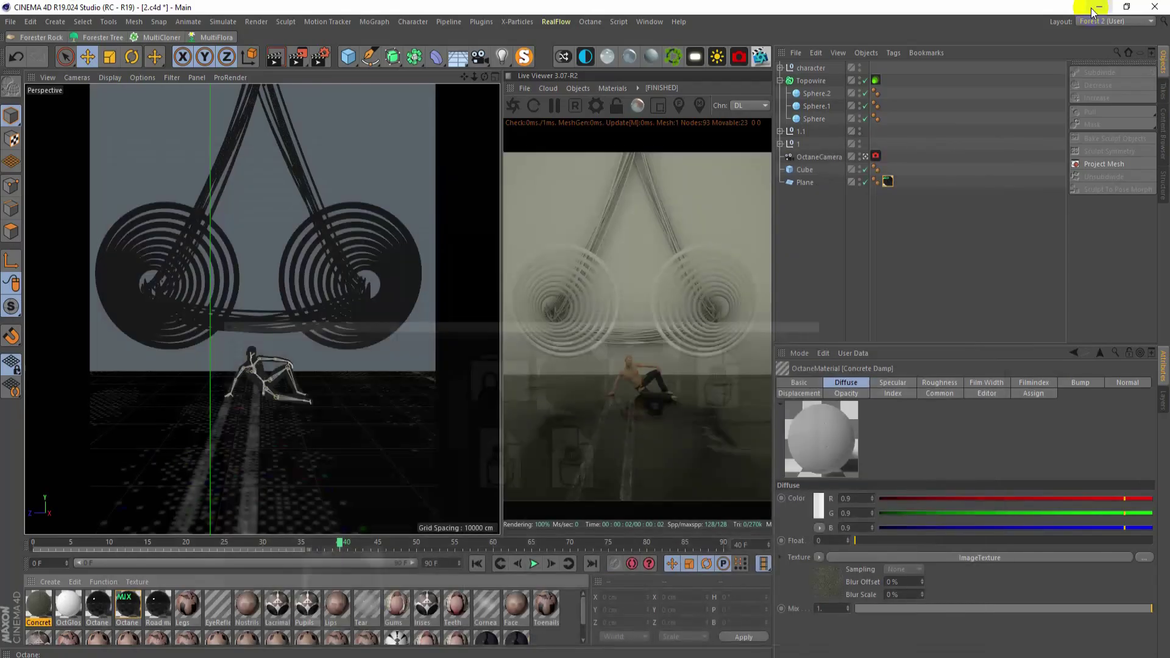
pyautogui.moveTo(38, 603)
pyautogui.mouseDown()
pyautogui.moveTo(276, 236)
pyautogui.moveTo(265, 182)
pyautogui.mouseUp()
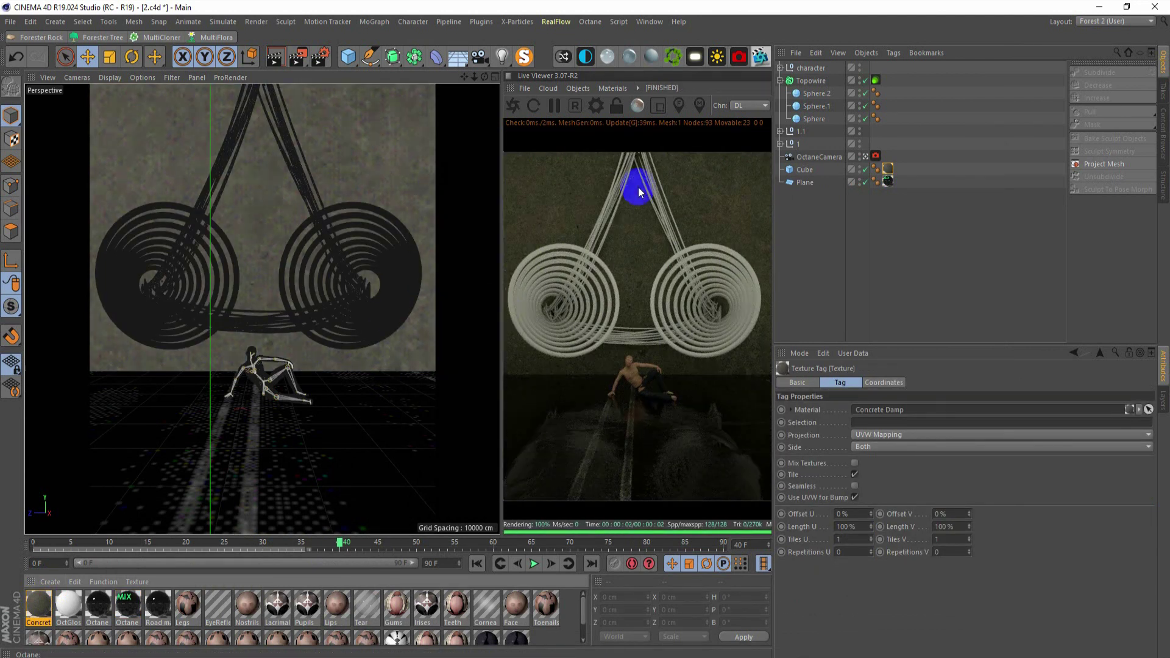
pyautogui.hotkey('ctrl', 's')
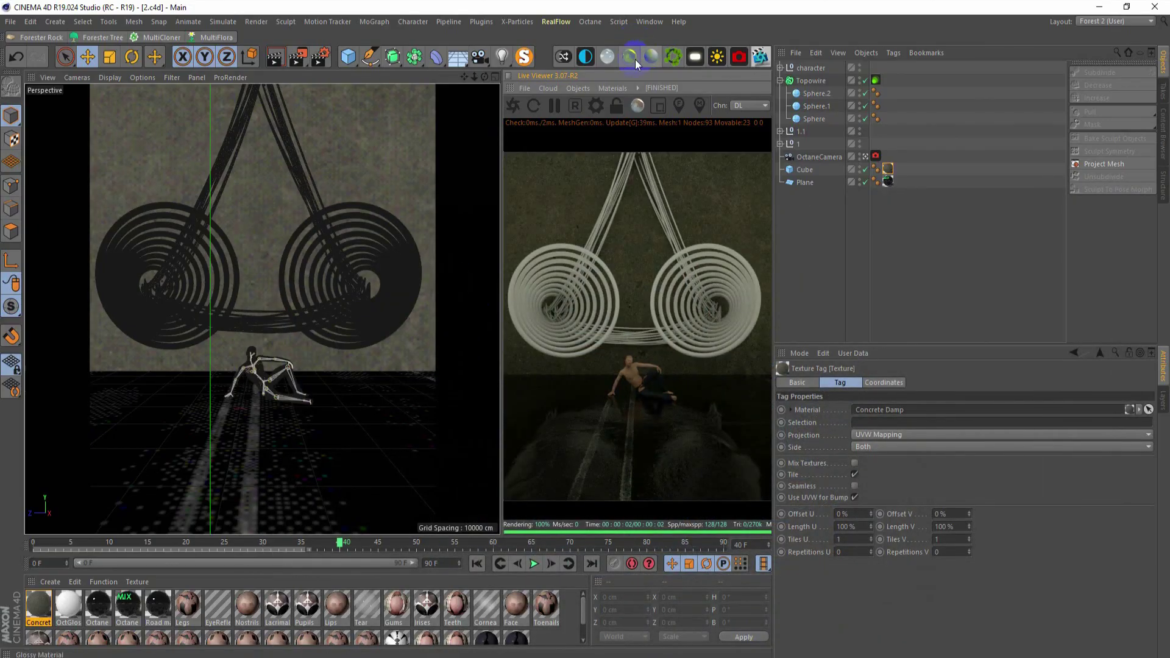
# Step: Create an Octane Glossy material with black diffuse and roughness about 0.449
pyautogui.click(635, 60)
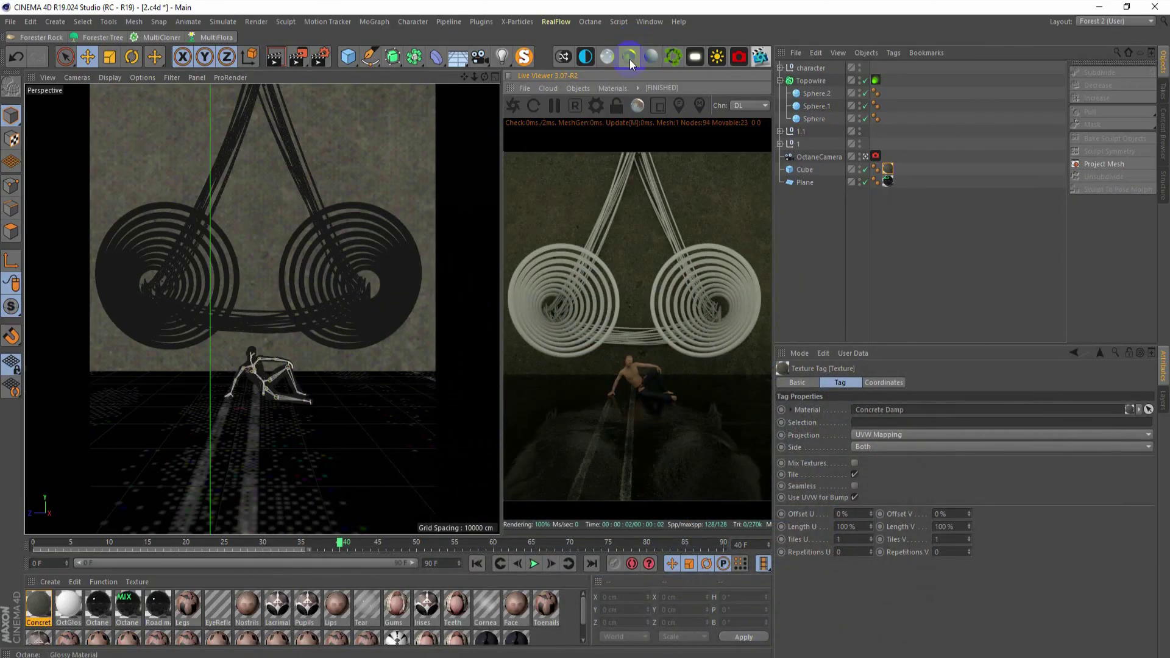
pyautogui.doubleClick(38, 603)
pyautogui.click(208, 249)
pyautogui.click(329, 145)
pyautogui.moveTo(334, 148)
pyautogui.mouseDown()
pyautogui.moveTo(323, 156)
pyautogui.moveTo(465, 173)
pyautogui.mouseUp()
pyautogui.click(309, 186)
pyautogui.click(212, 271)
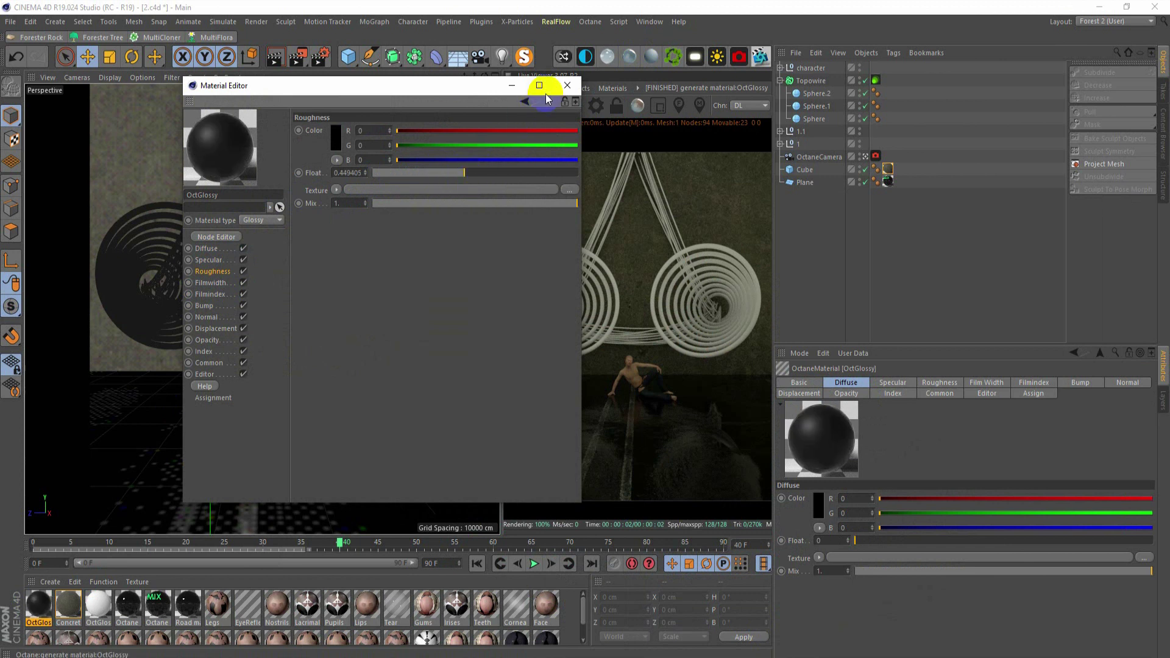
pyautogui.click(567, 84)
# Step: Apply the black glossy material to group 1's Torus rings through Torus.7 and save
pyautogui.middleClick(305, 299)
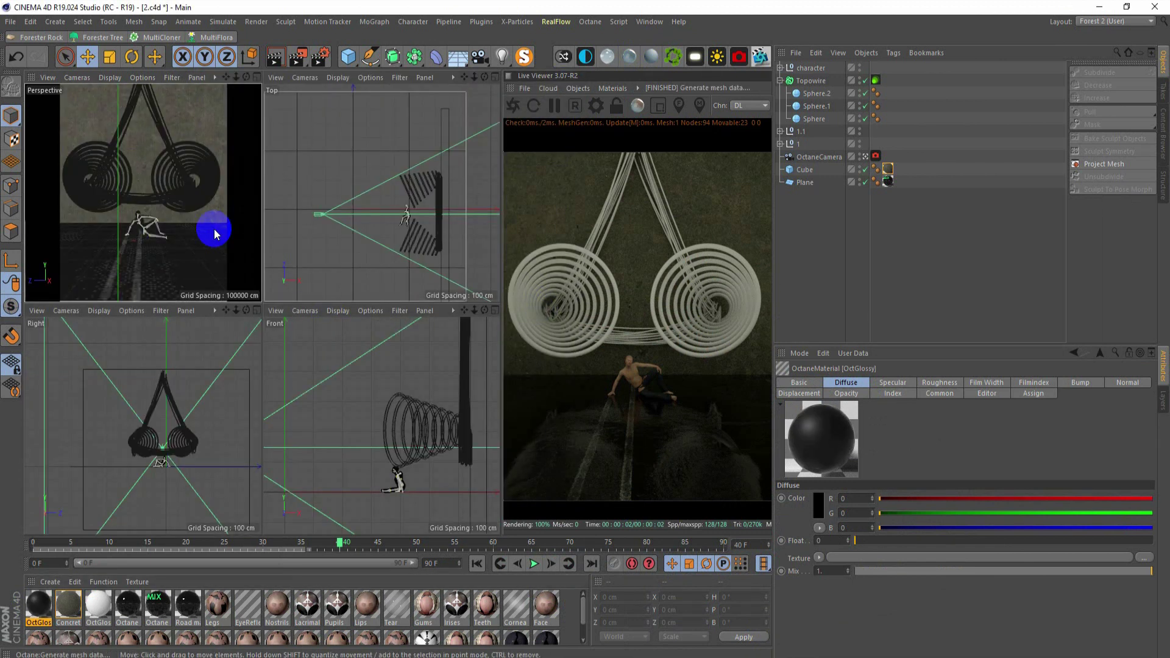
pyautogui.middleClick(216, 232)
pyautogui.click(385, 244)
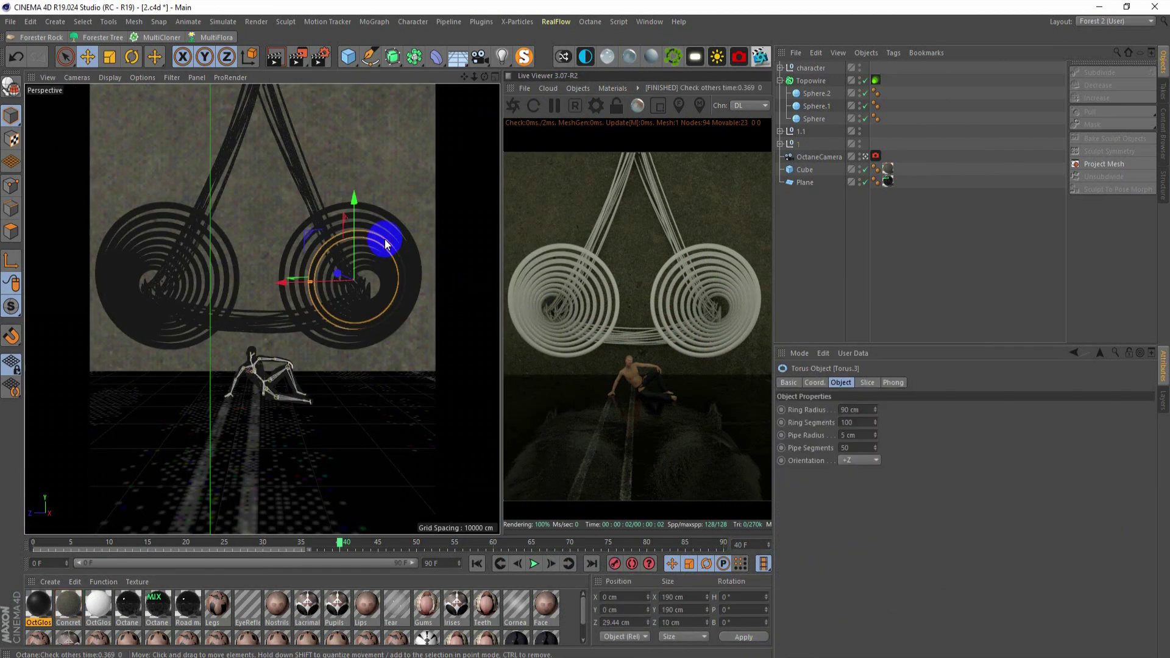
pyautogui.click(798, 143)
pyautogui.moveTo(38, 606); pyautogui.dragTo(411, 245)
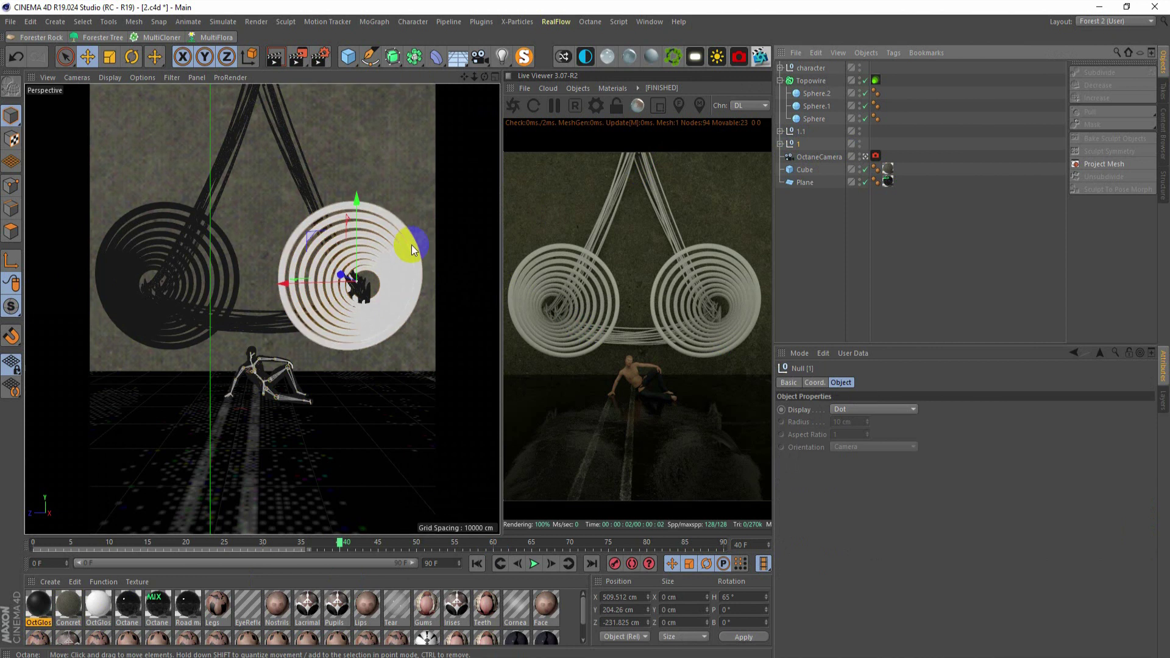
pyautogui.click(780, 145)
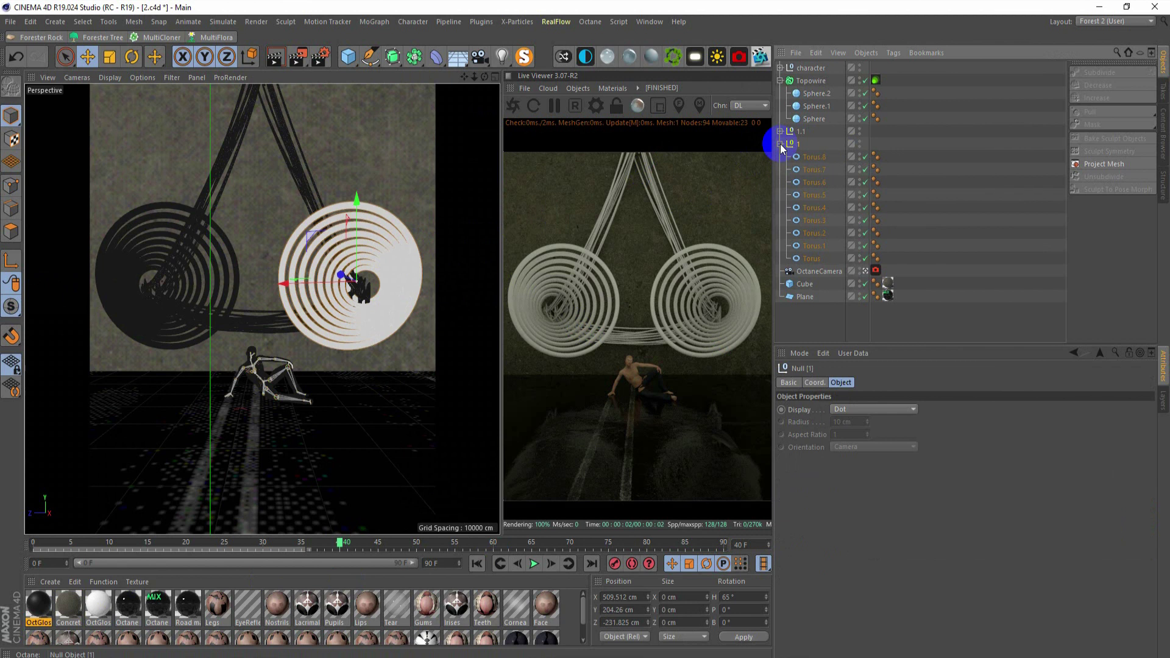
pyautogui.moveTo(44, 614); pyautogui.dragTo(818, 258)
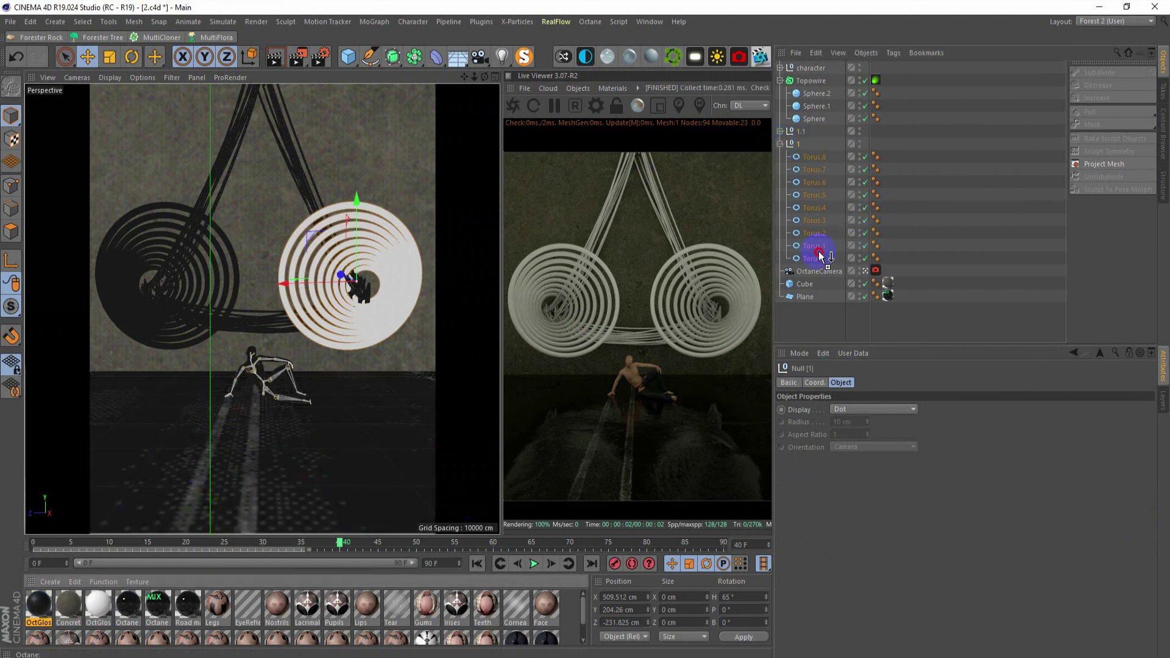
pyautogui.moveTo(903, 267)
pyautogui.keyDown('ctrl'); pyautogui.mouseDown()
pyautogui.moveTo(887, 245)
pyautogui.moveTo(887, 183)
pyautogui.mouseUp(); pyautogui.keyUp('ctrl')
pyautogui.keyDown('ctrl'); pyautogui.moveTo(886, 177); pyautogui.dragTo(887, 156); pyautogui.keyUp('ctrl')
pyautogui.hotkey('ctrl', 's')
# Step: Copy the material tag onto the group 1.1 rings and the Topowire wires, saving
pyautogui.click(780, 131)
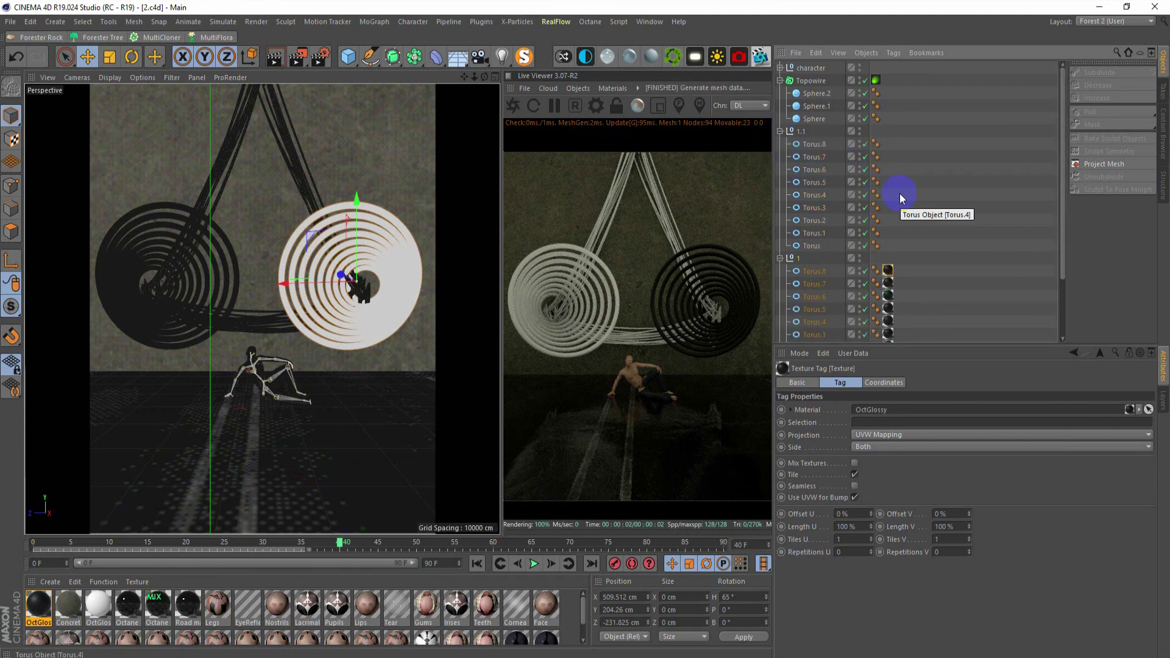
pyautogui.click(888, 272)
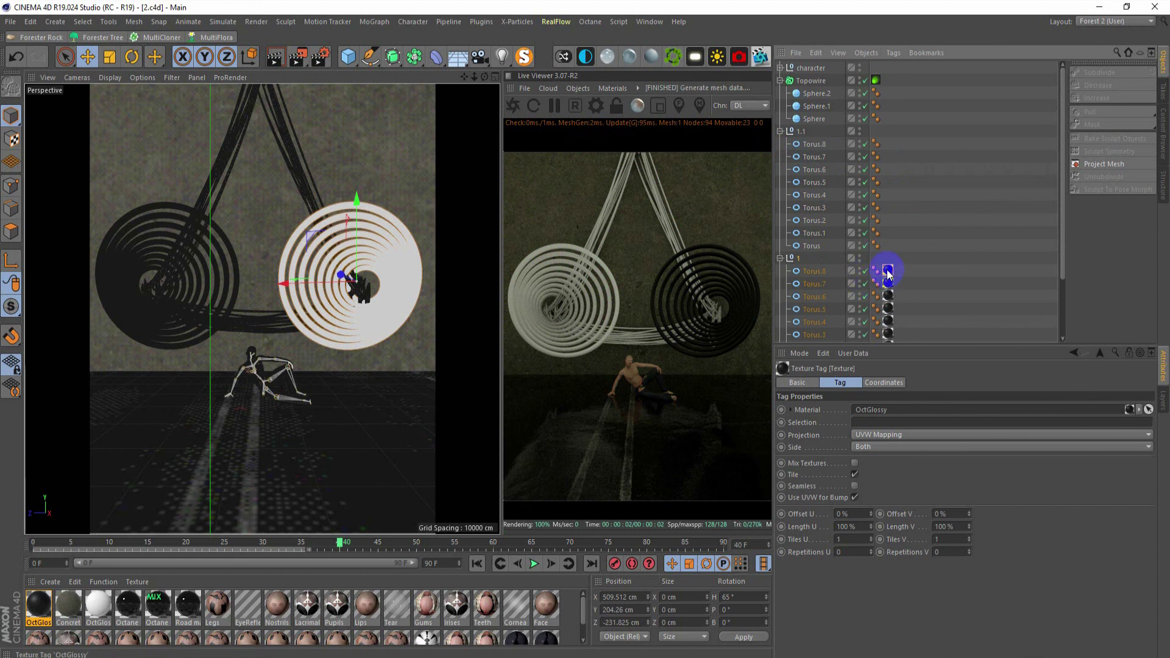
pyautogui.moveTo(884, 248)
pyautogui.keyDown('ctrl'); pyautogui.mouseDown()
pyautogui.moveTo(883, 148)
pyautogui.moveTo(885, 173)
pyautogui.mouseUp(); pyautogui.keyUp('ctrl')
pyautogui.hotkey('ctrl', 's')
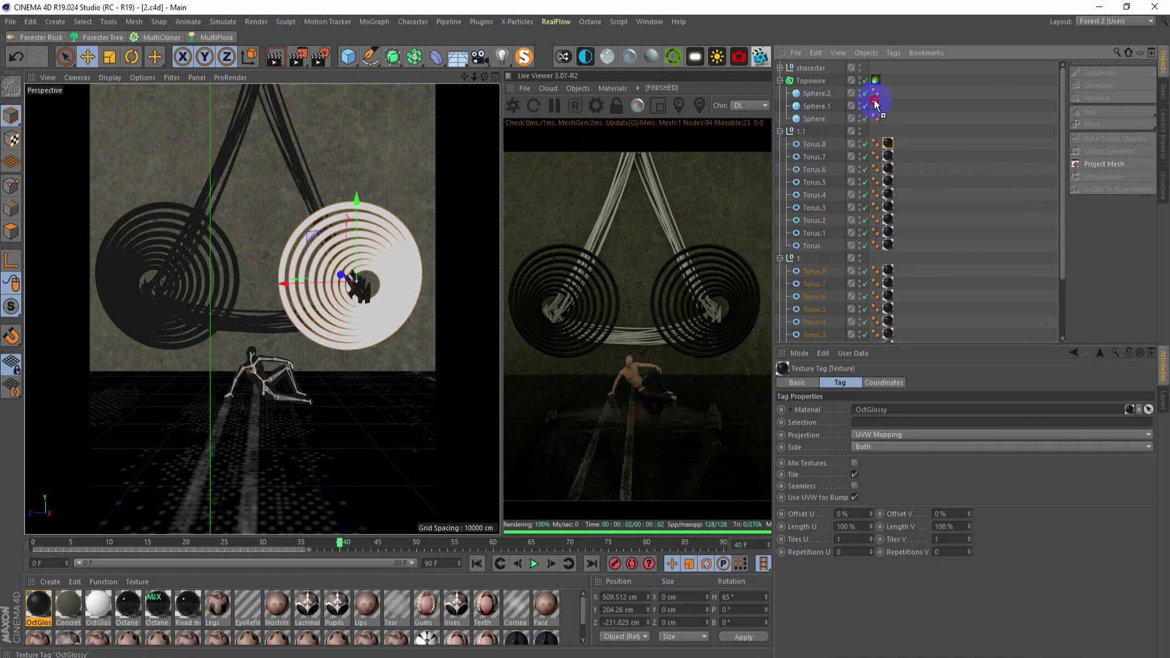
pyautogui.keyDown('ctrl'); pyautogui.moveTo(822, 82); pyautogui.dragTo(876, 80); pyautogui.keyUp('ctrl')
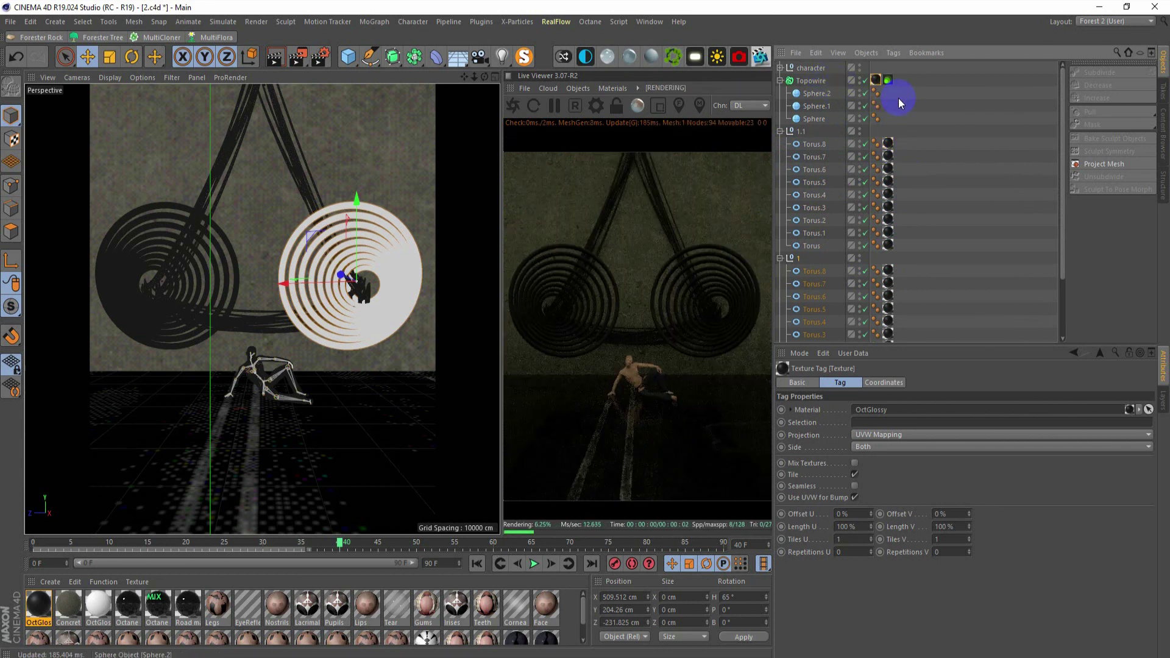
pyautogui.hotkey('ctrl', 's')
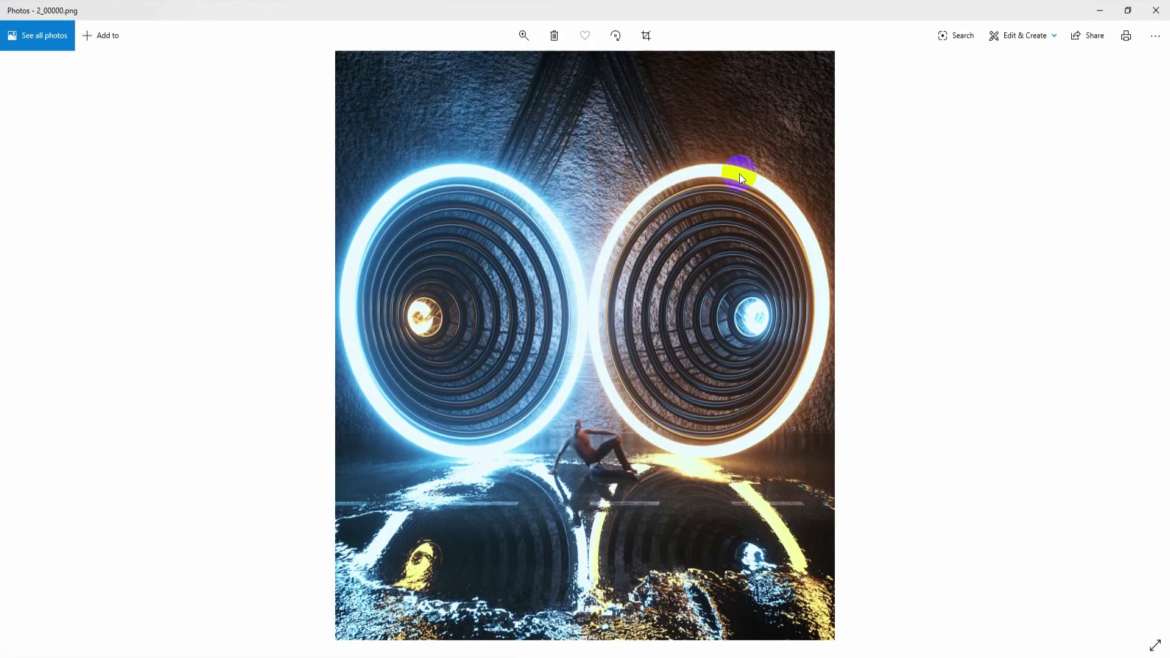
pyautogui.click(1099, 11)
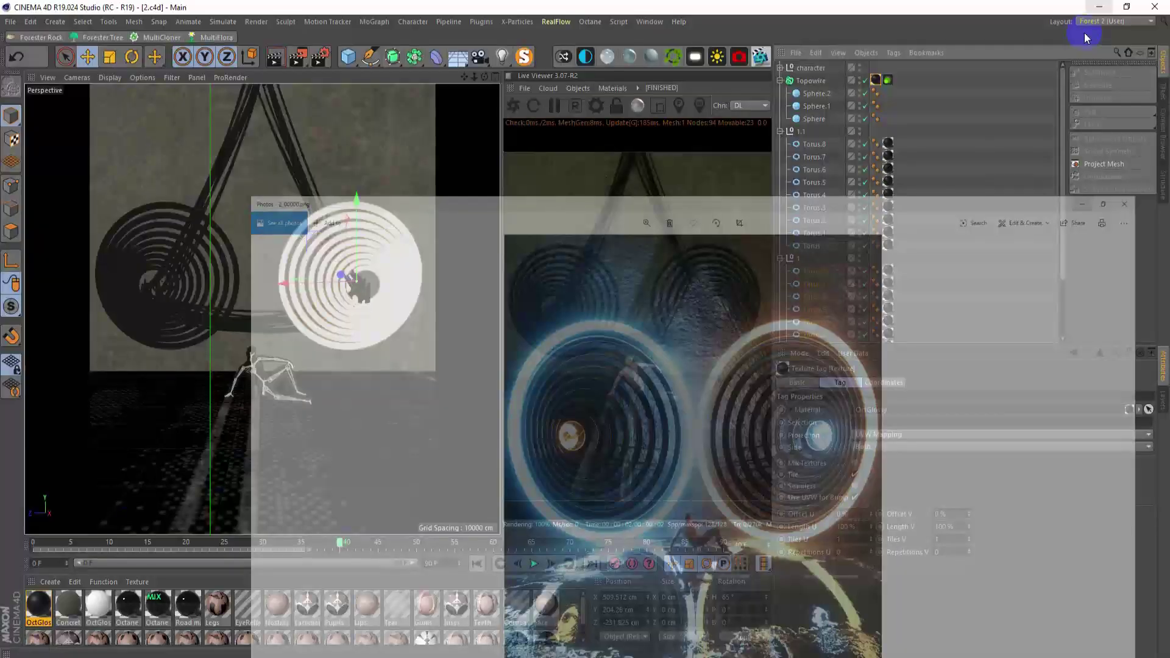
# Step: Create an Octane Diffuse material with Diffuse off and Texture emission enabled
pyautogui.click(650, 59)
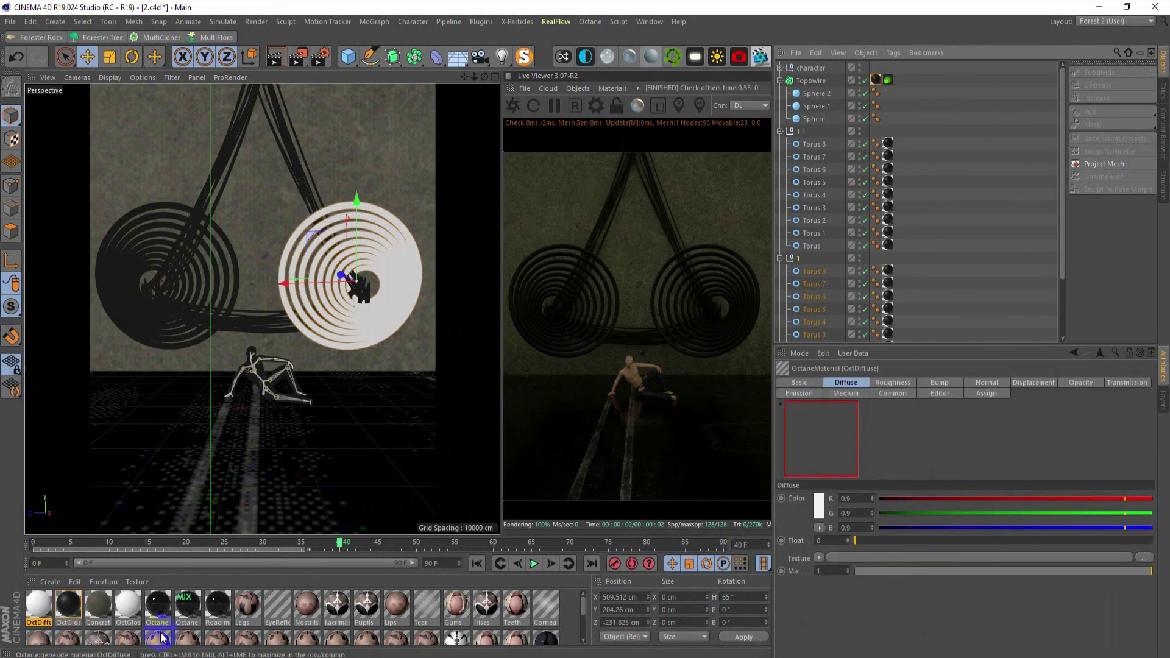
pyautogui.doubleClick(39, 603)
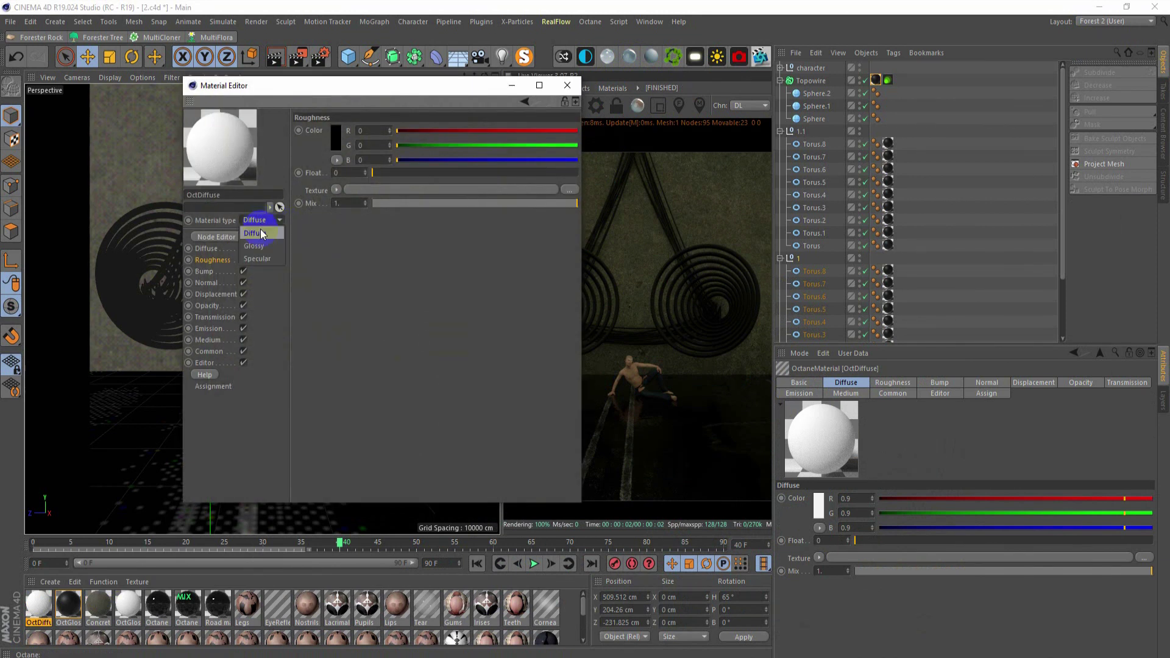
pyautogui.click(222, 250)
pyautogui.click(245, 249)
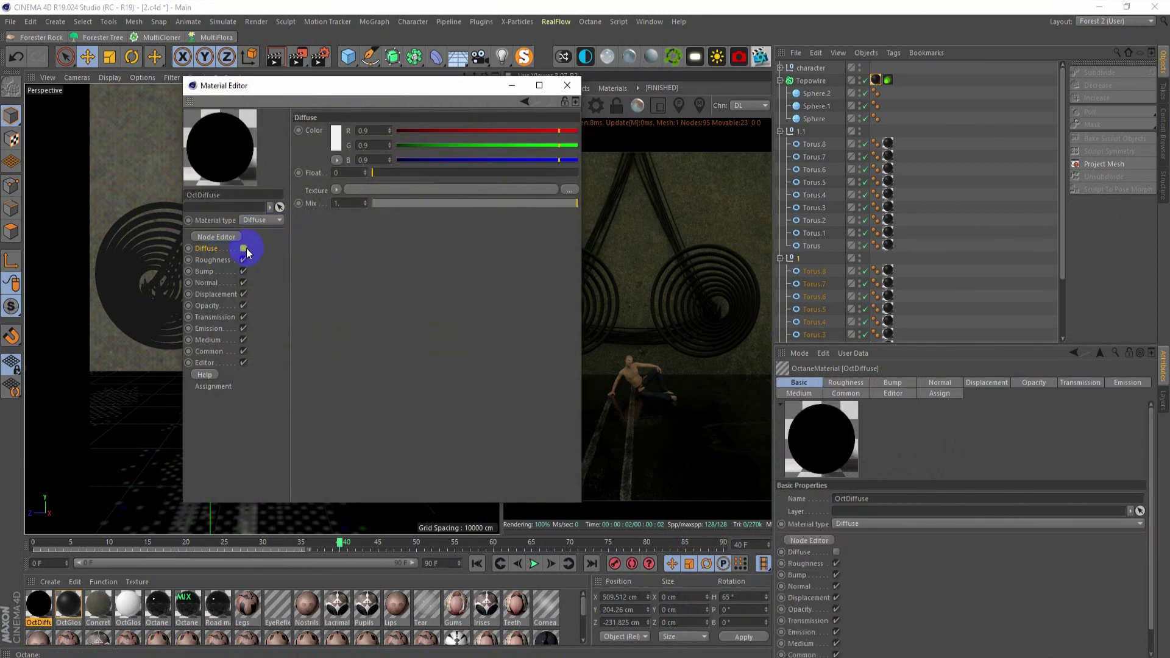
pyautogui.click(217, 330)
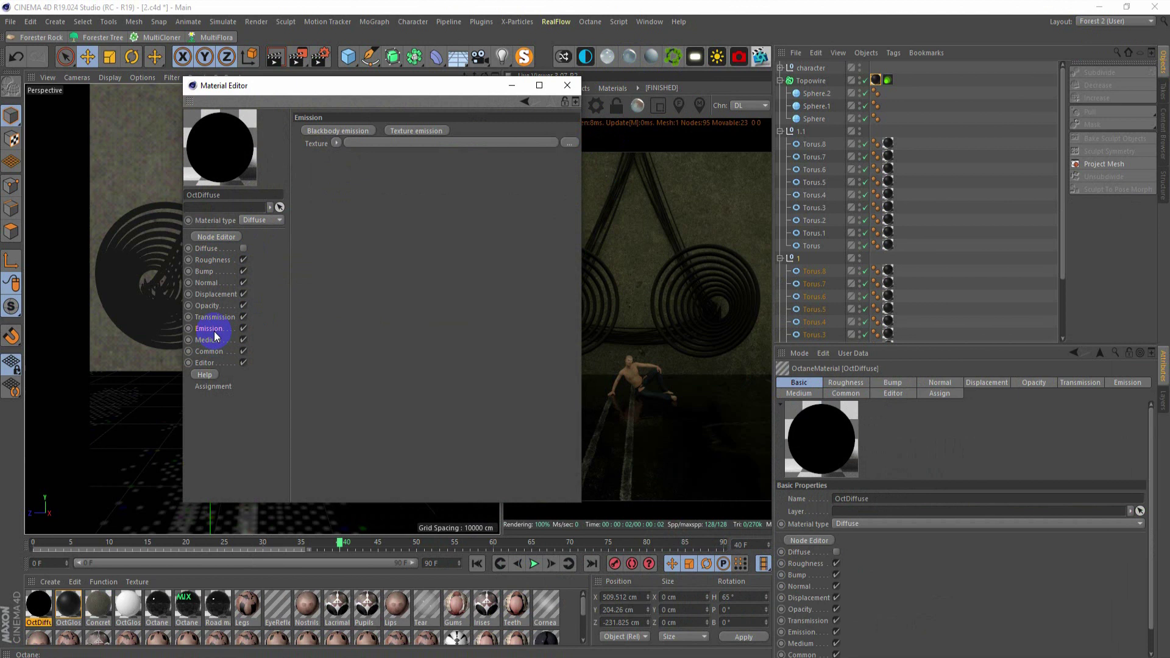
pyautogui.click(409, 132)
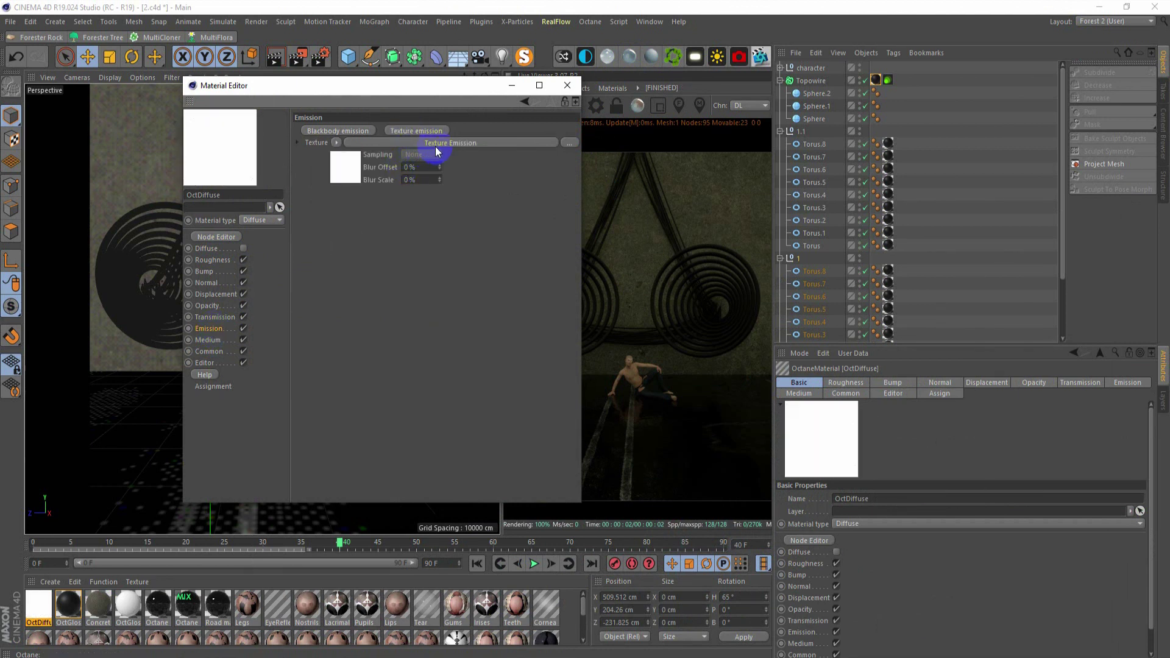
# Step: Set the emission texture to an RgbSpectrum shader
pyautogui.click(435, 144)
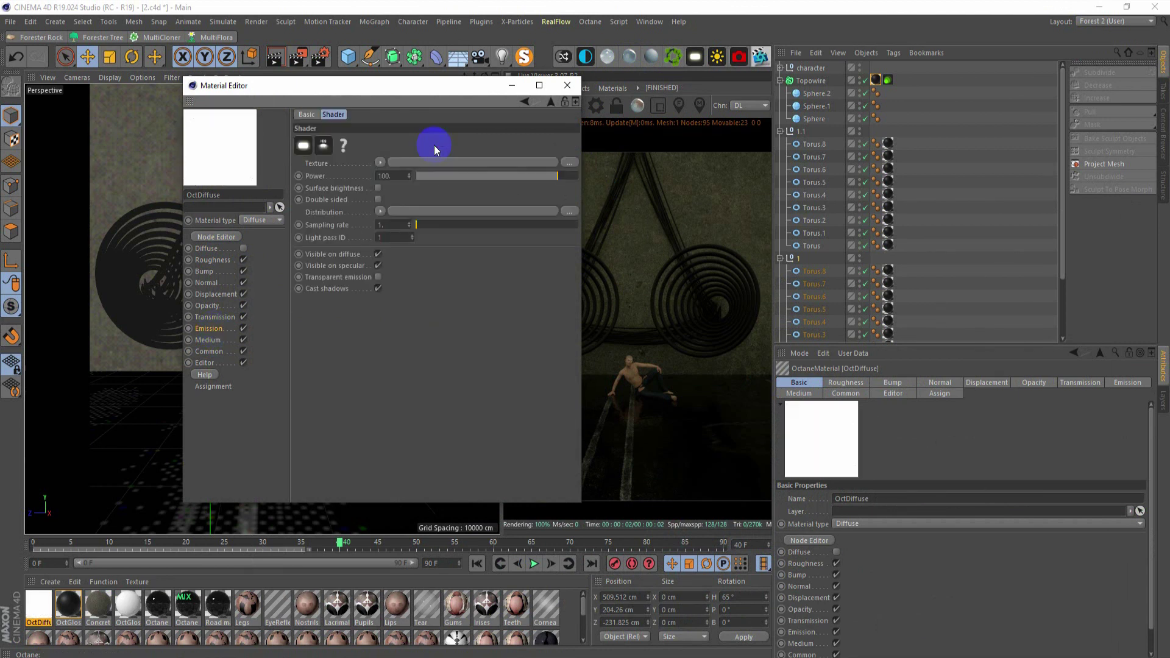
pyautogui.click(378, 169)
pyautogui.click(437, 418)
pyautogui.moveTo(397, 400)
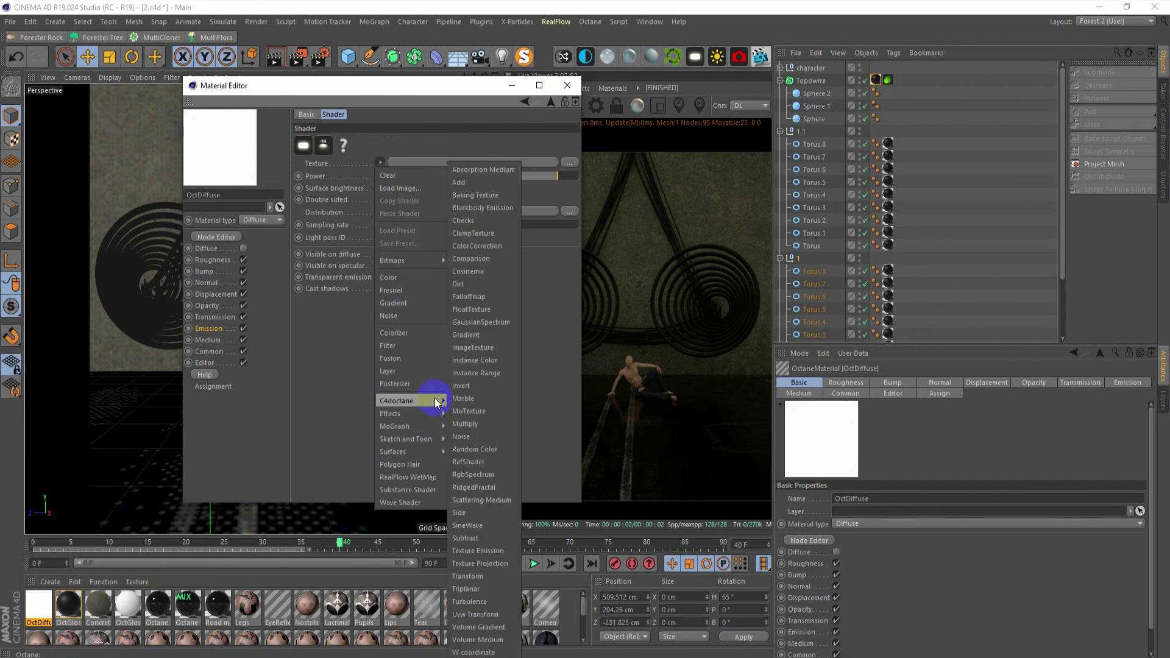
pyautogui.click(492, 474)
pyautogui.click(396, 191)
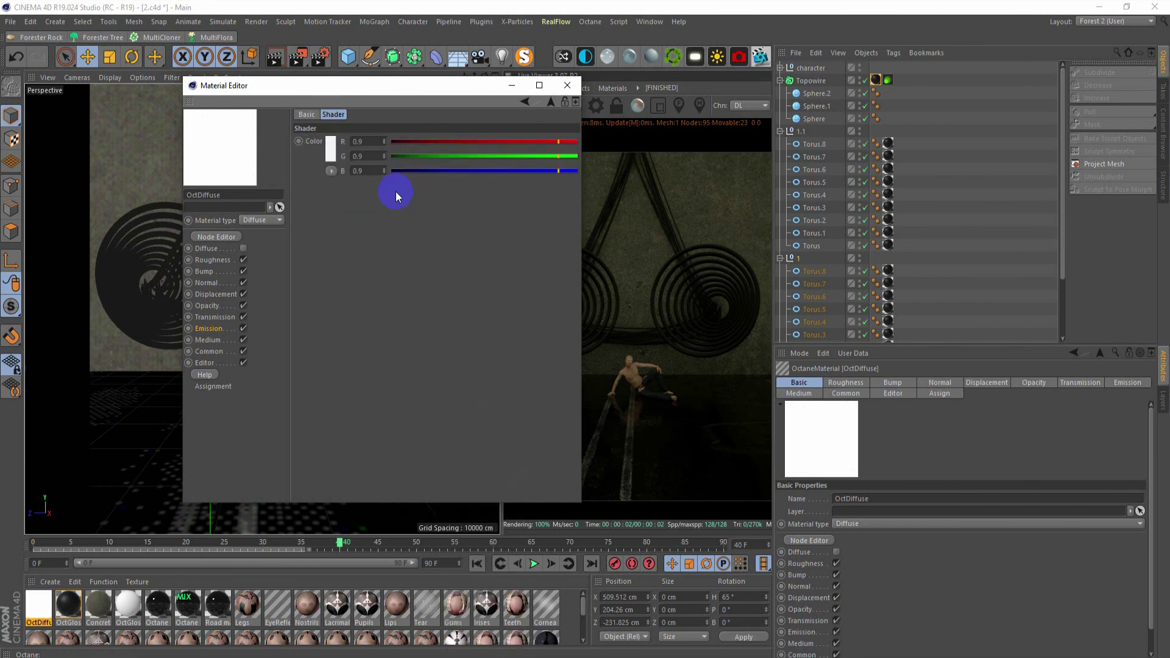
pyautogui.click(551, 102)
# Step: Set the RgbSpectrum emission colour to orange
pyautogui.click(484, 163)
pyautogui.click(330, 146)
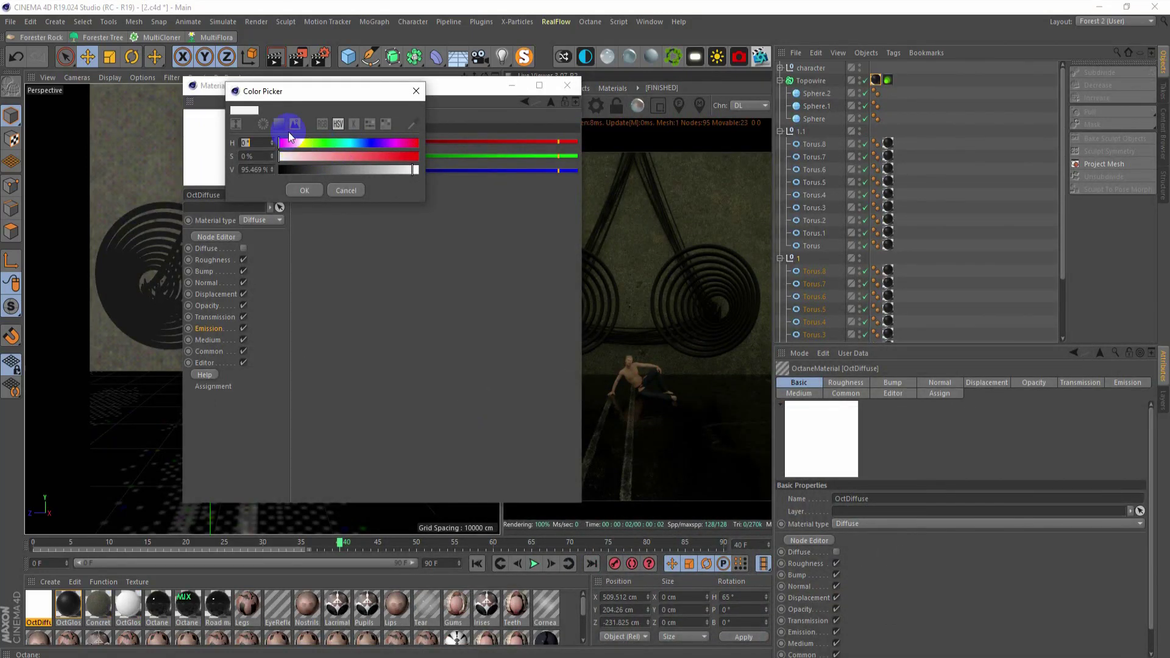
pyautogui.click(279, 123)
pyautogui.click(366, 163)
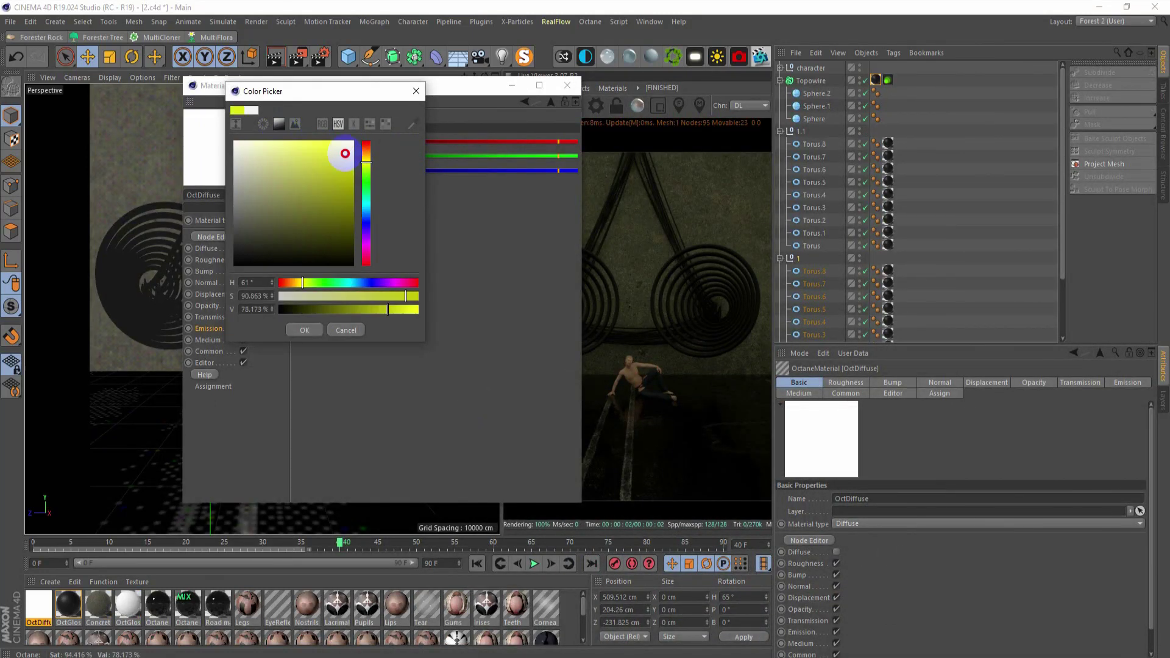
pyautogui.click(366, 154)
pyautogui.click(323, 144)
pyautogui.click(303, 328)
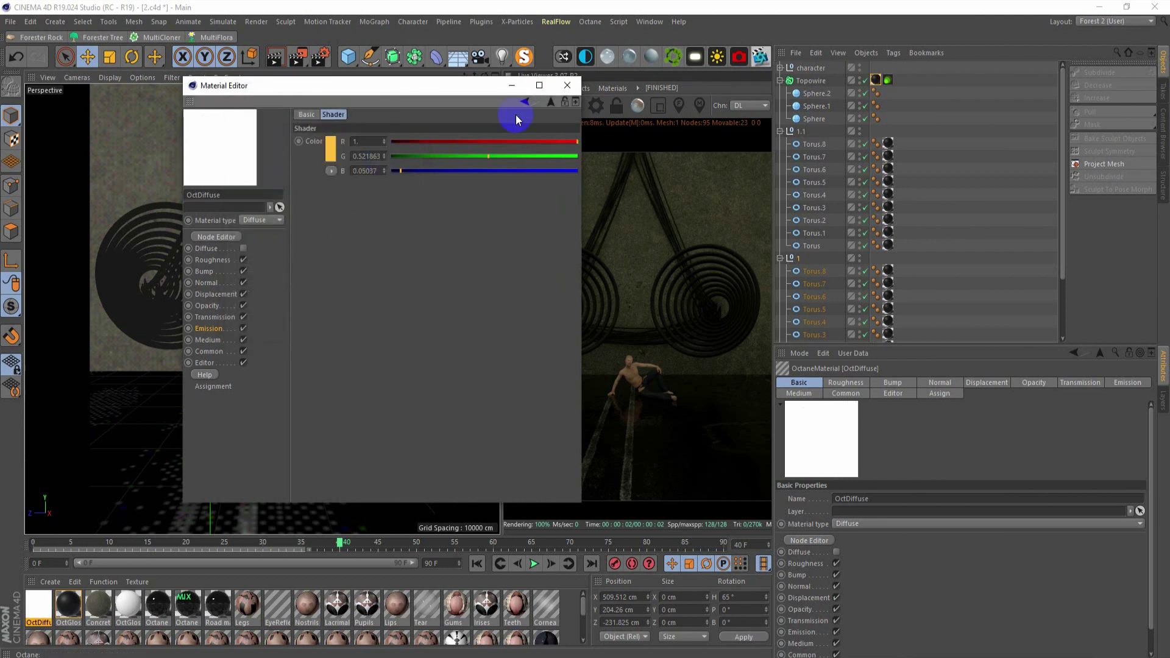
# Step: Enable surface brightness and set the emission power to 20
pyautogui.click(550, 101)
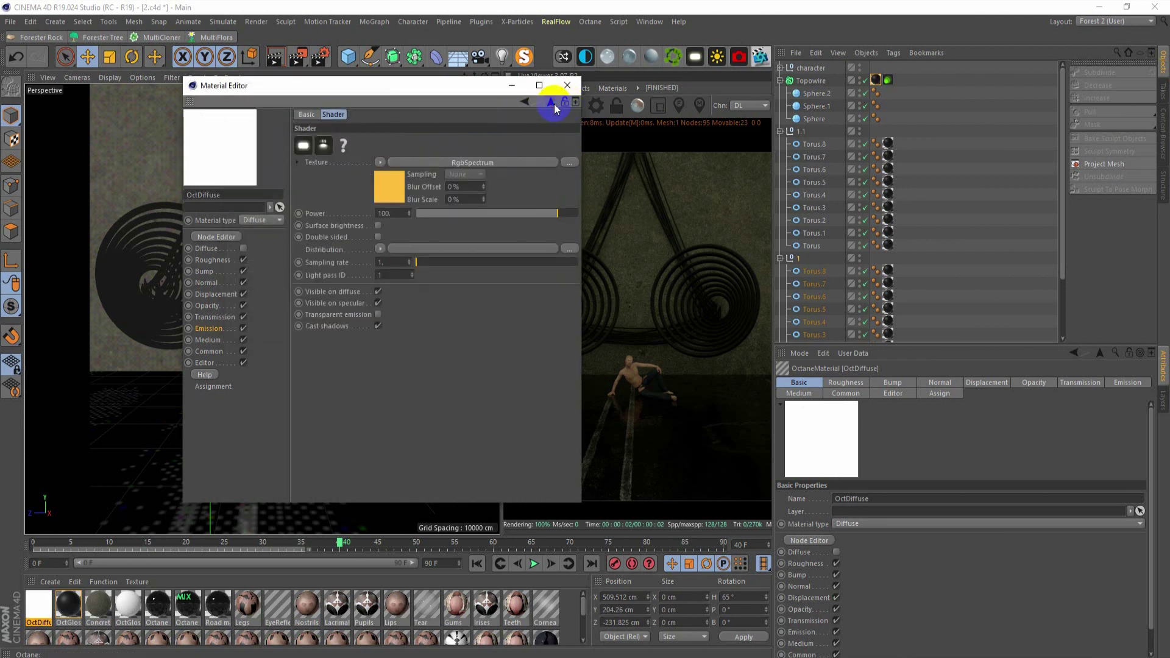
pyautogui.click(377, 226)
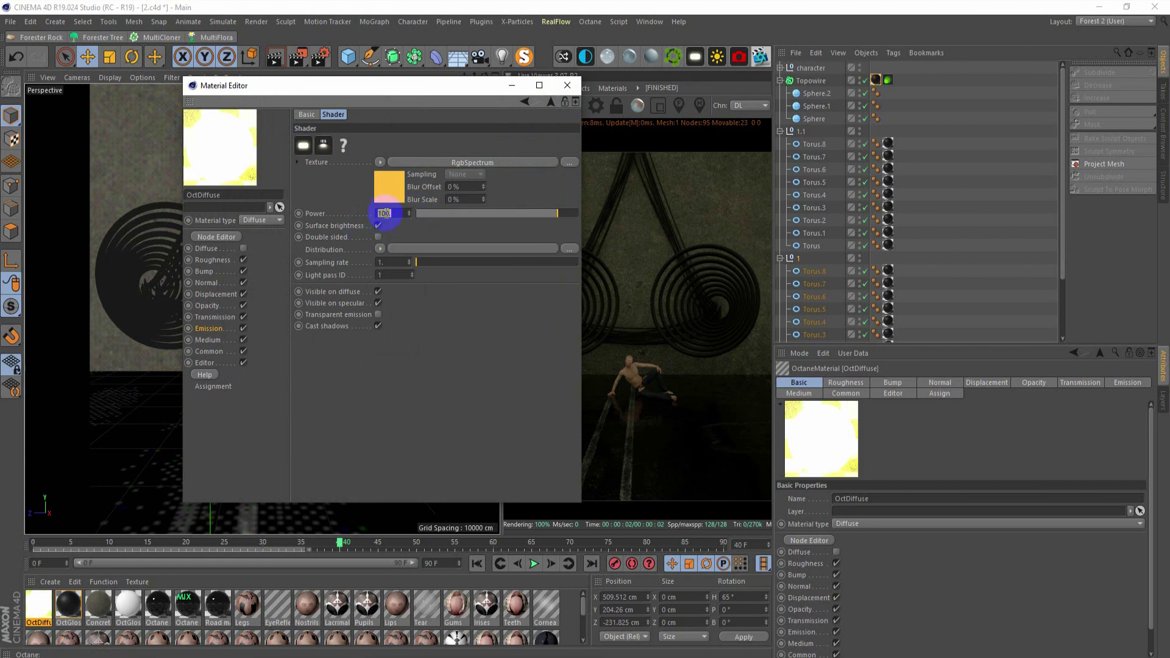
pyautogui.write('20')
pyautogui.press('Return')
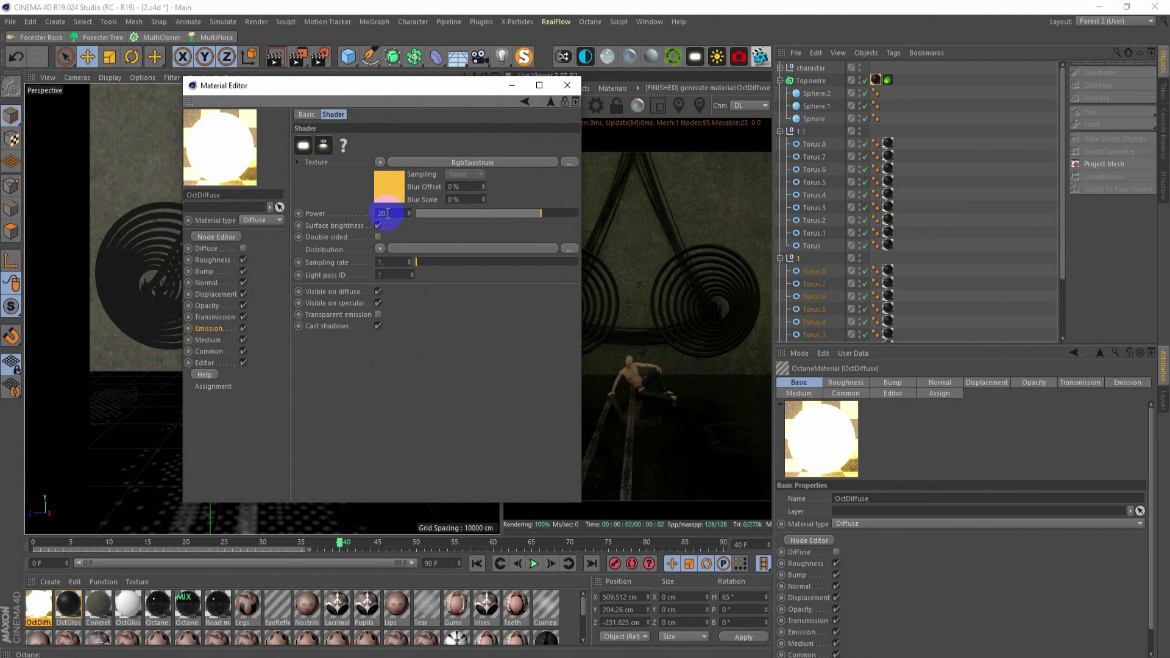
pyautogui.click(572, 91)
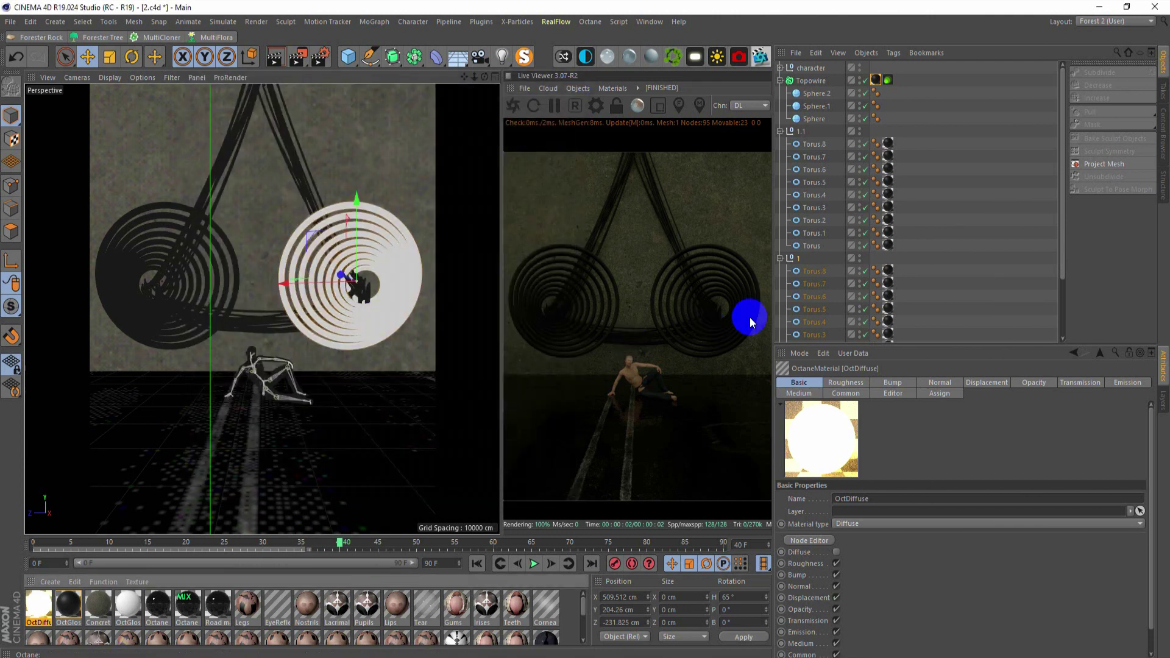
# Step: Apply the orange glowing material to the right ring and duplicate the material
pyautogui.click(407, 235)
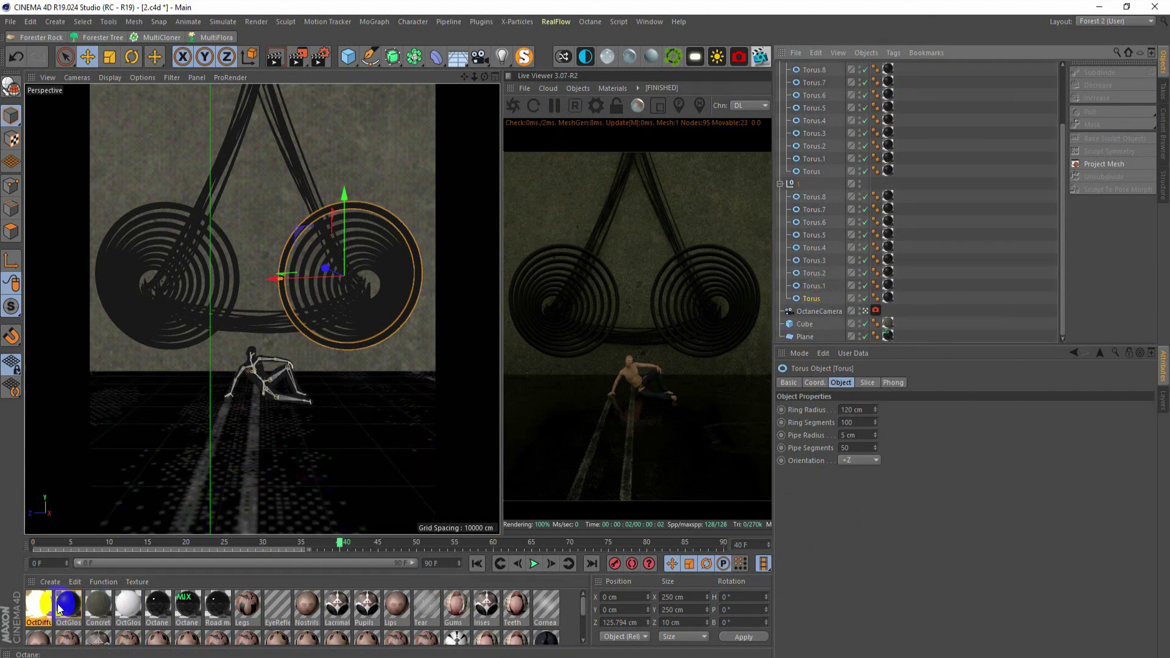
pyautogui.moveTo(889, 299); pyautogui.dragTo(888, 298)
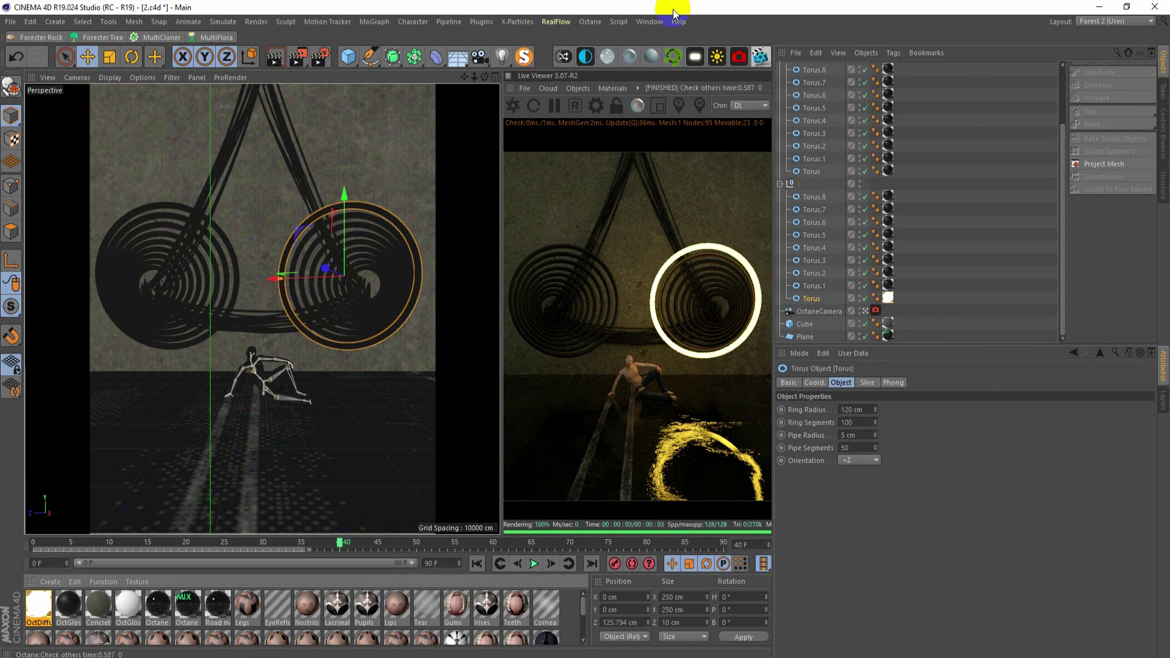
pyautogui.keyDown('ctrl'); pyautogui.moveTo(37, 611); pyautogui.dragTo(69, 607); pyautogui.keyUp('ctrl')
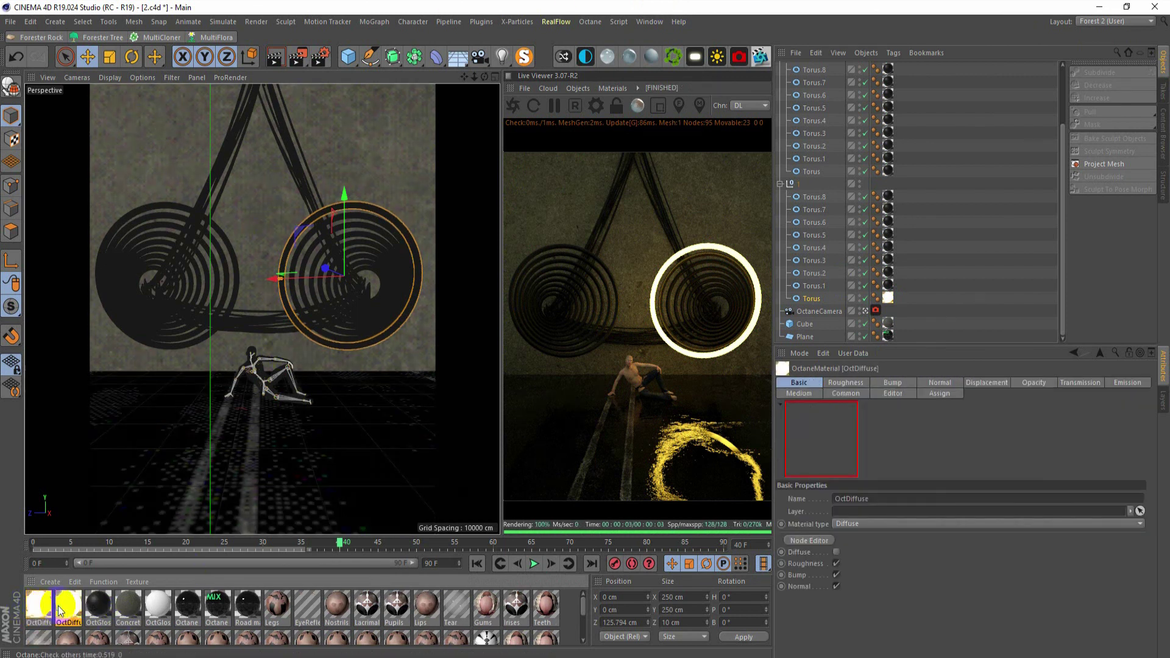
pyautogui.doubleClick(68, 607)
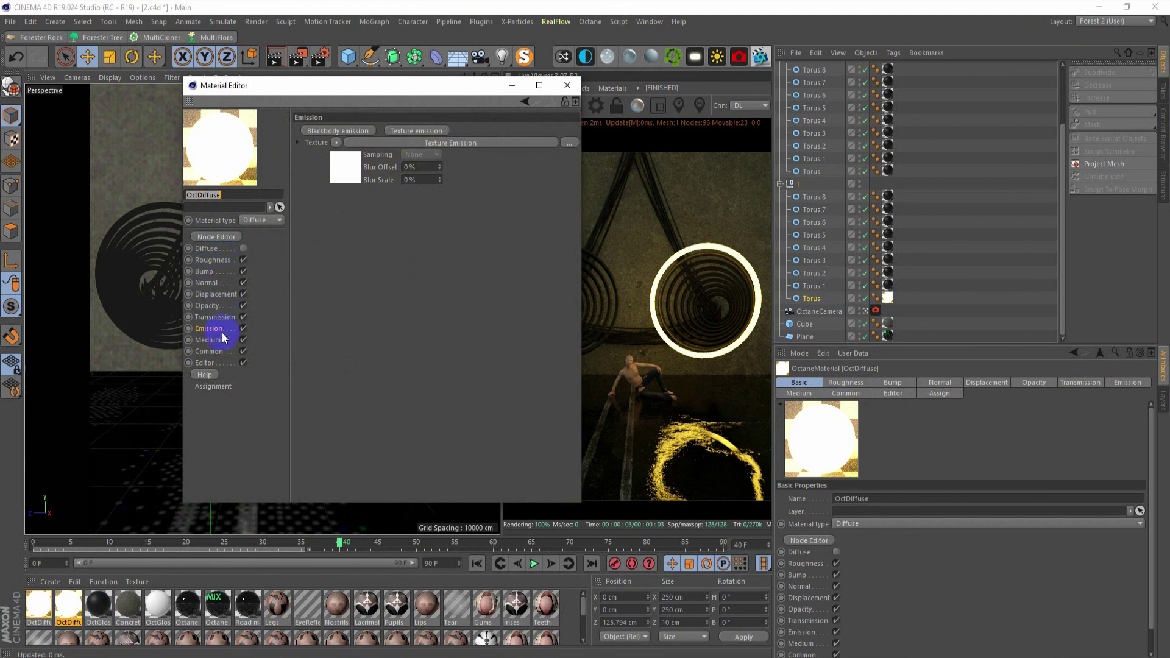
# Step: Change the copy's emission colour from orange to bright blue
pyautogui.click(341, 165)
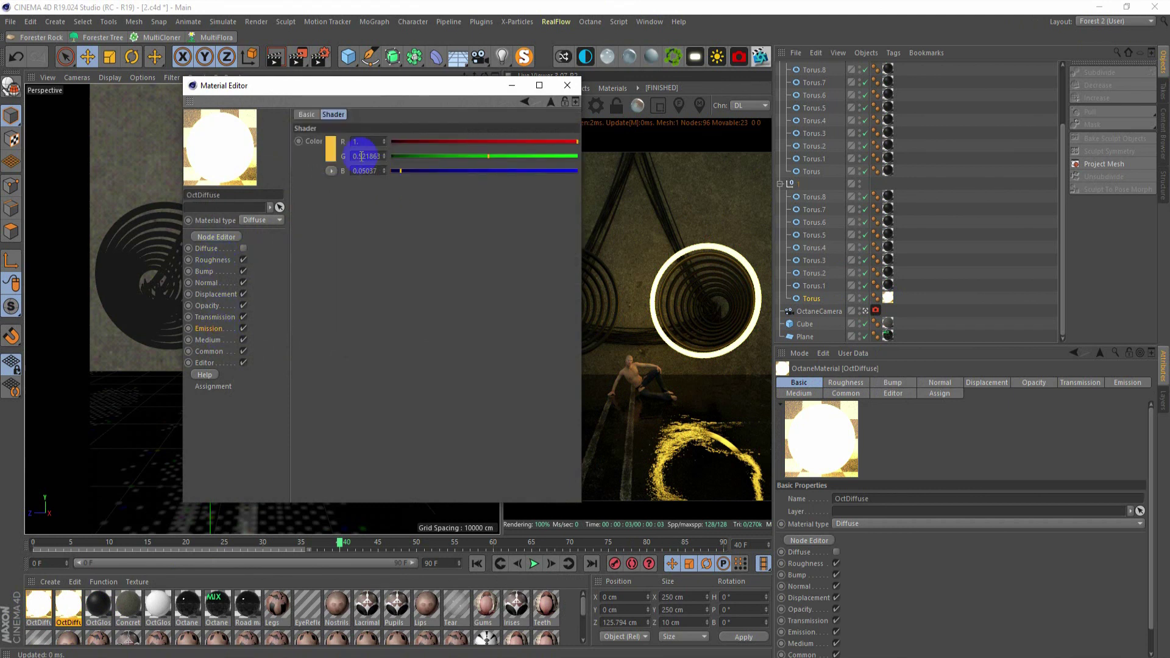
pyautogui.click(330, 149)
pyautogui.click(285, 130)
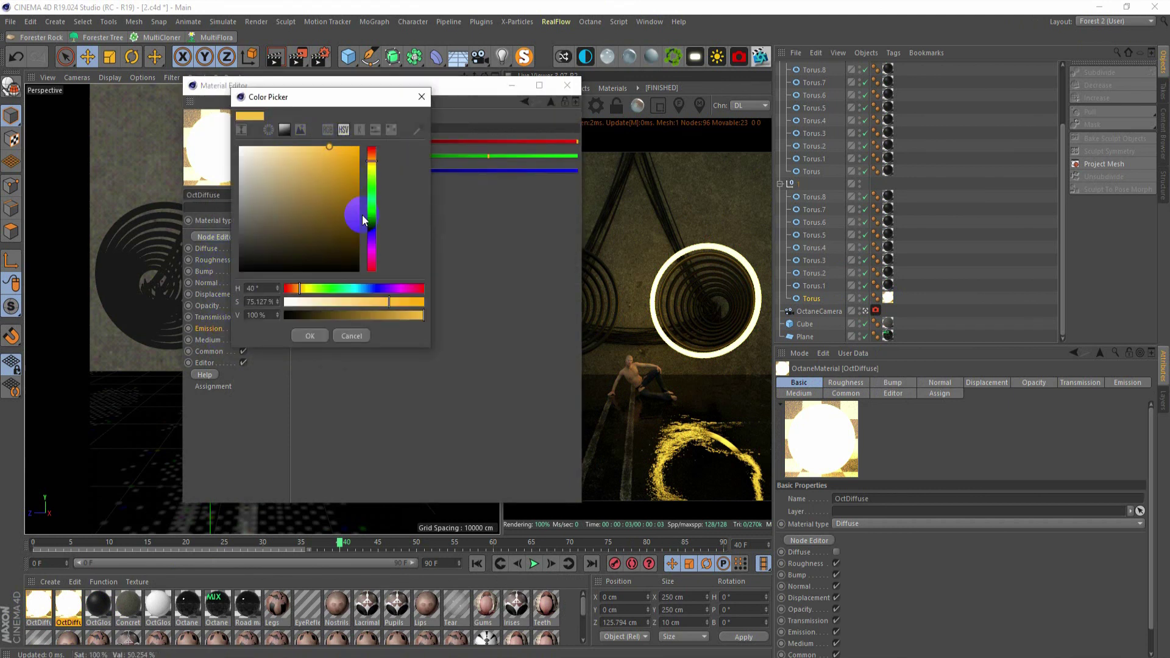
pyautogui.moveTo(363, 220); pyautogui.dragTo(371, 218)
pyautogui.click(359, 146)
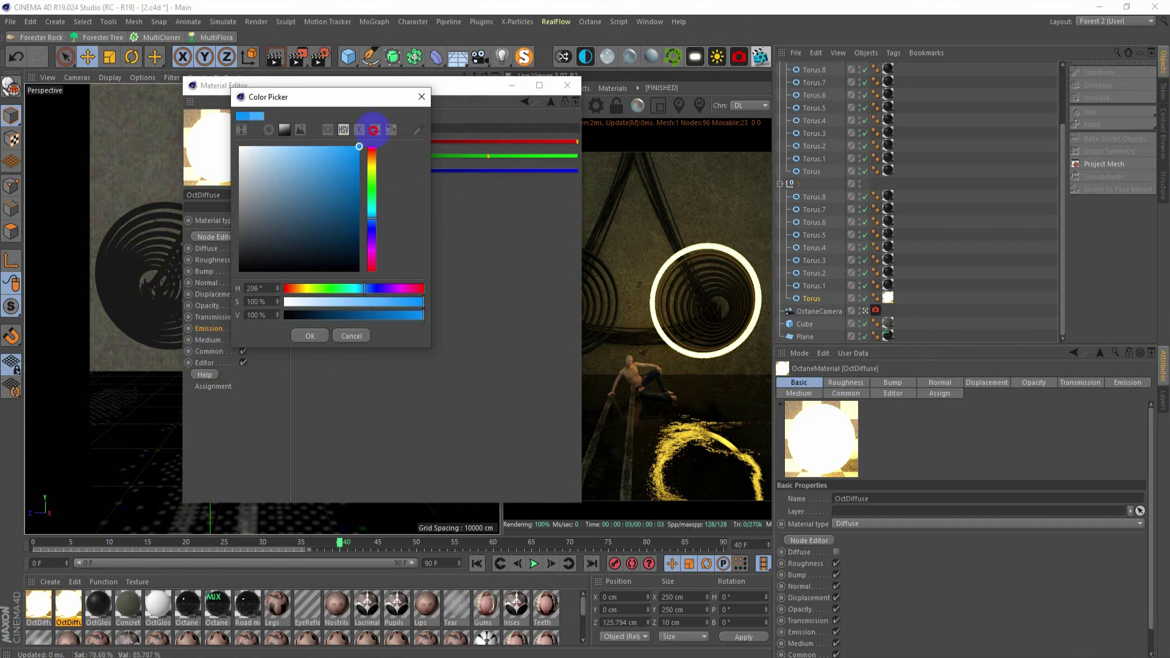
pyautogui.click(322, 338)
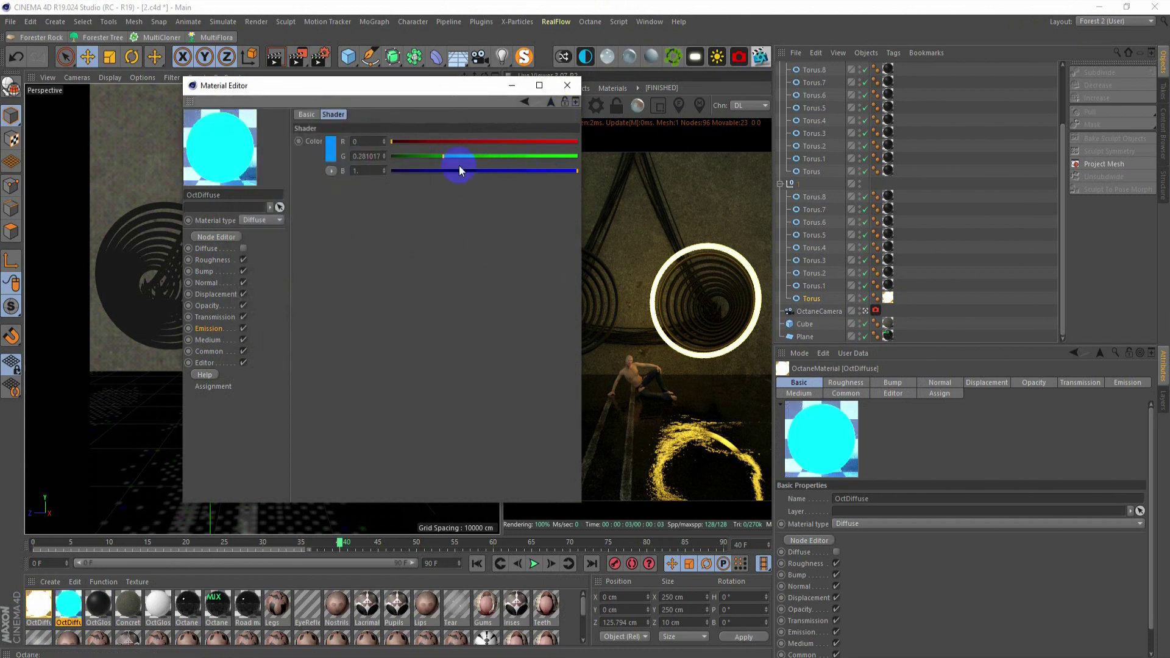
# Step: Adjust the copy's blue emission to a pale sky blue
pyautogui.click(330, 149)
pyautogui.moveTo(359, 101); pyautogui.dragTo(351, 117)
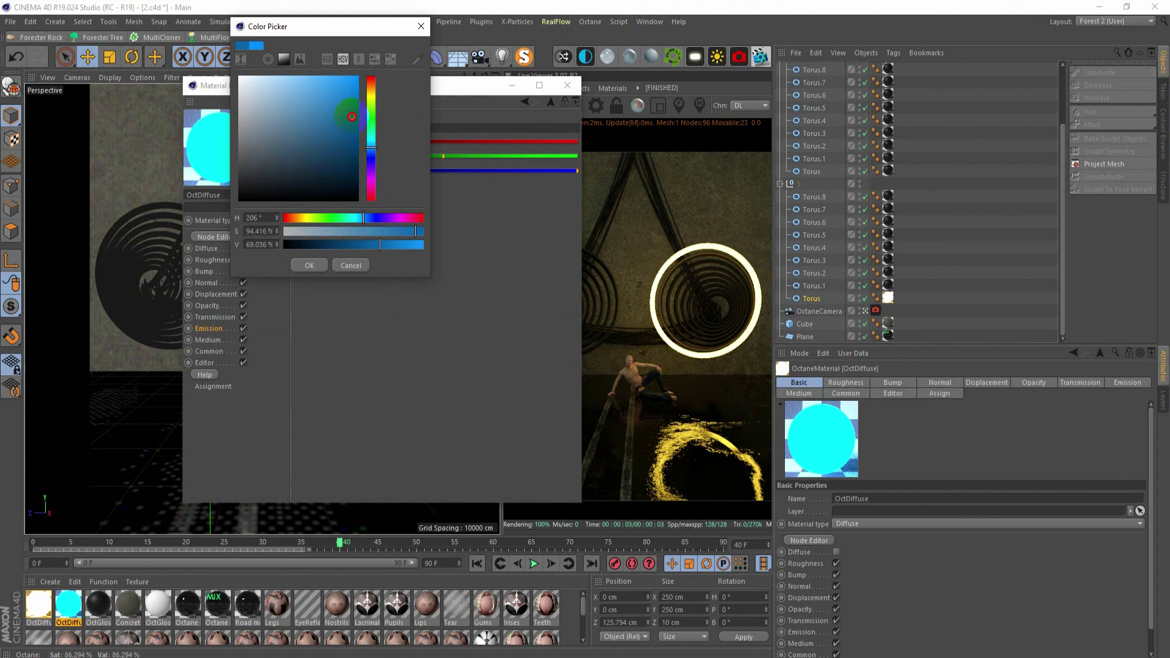
pyautogui.click(309, 265)
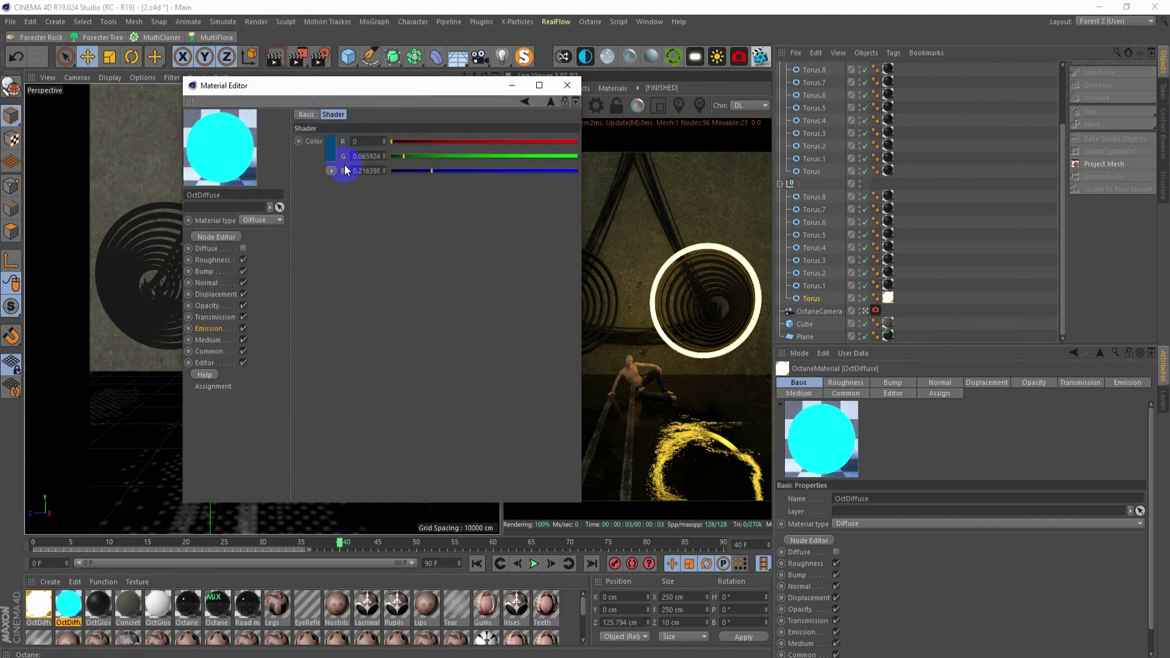
pyautogui.click(330, 149)
pyautogui.moveTo(350, 149)
pyautogui.mouseDown()
pyautogui.moveTo(308, 86)
pyautogui.moveTo(310, 191)
pyautogui.moveTo(293, 75)
pyautogui.mouseUp()
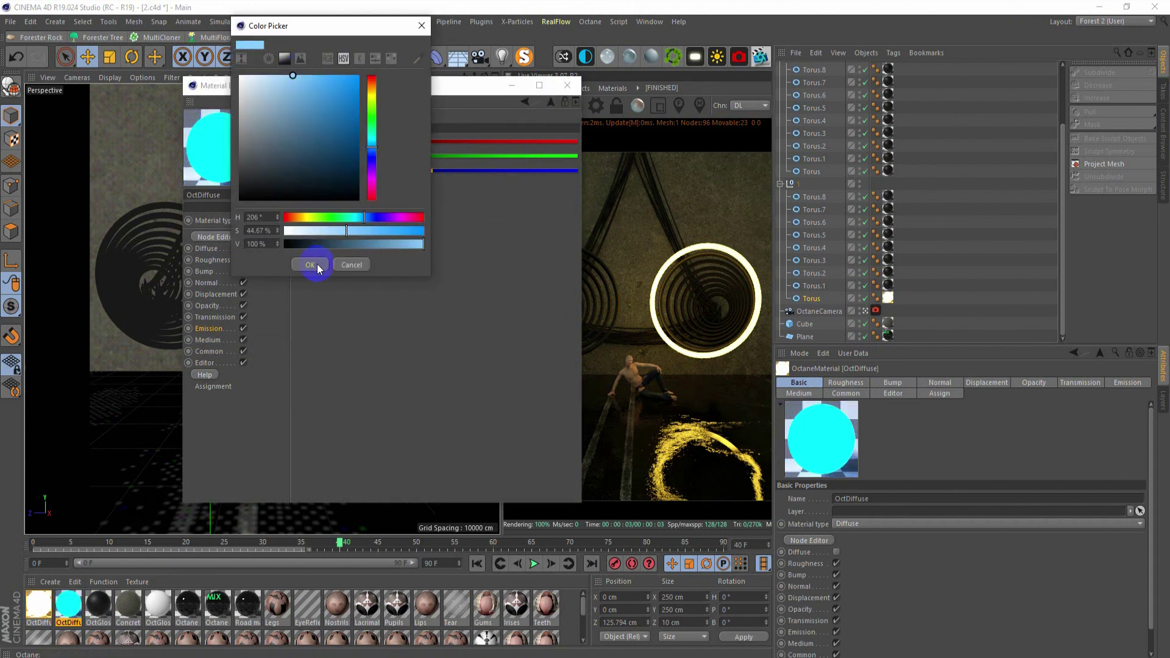
pyautogui.click(317, 264)
pyautogui.click(567, 85)
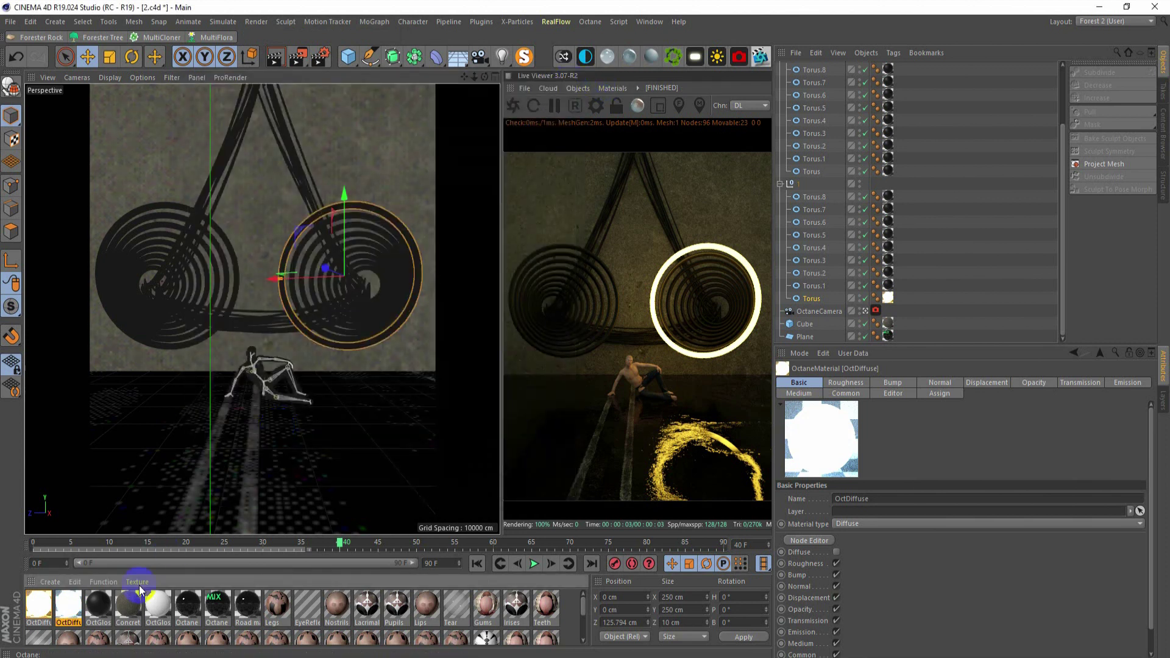
# Step: Apply the blue glowing material to the left ring and save the scene
pyautogui.click(229, 250)
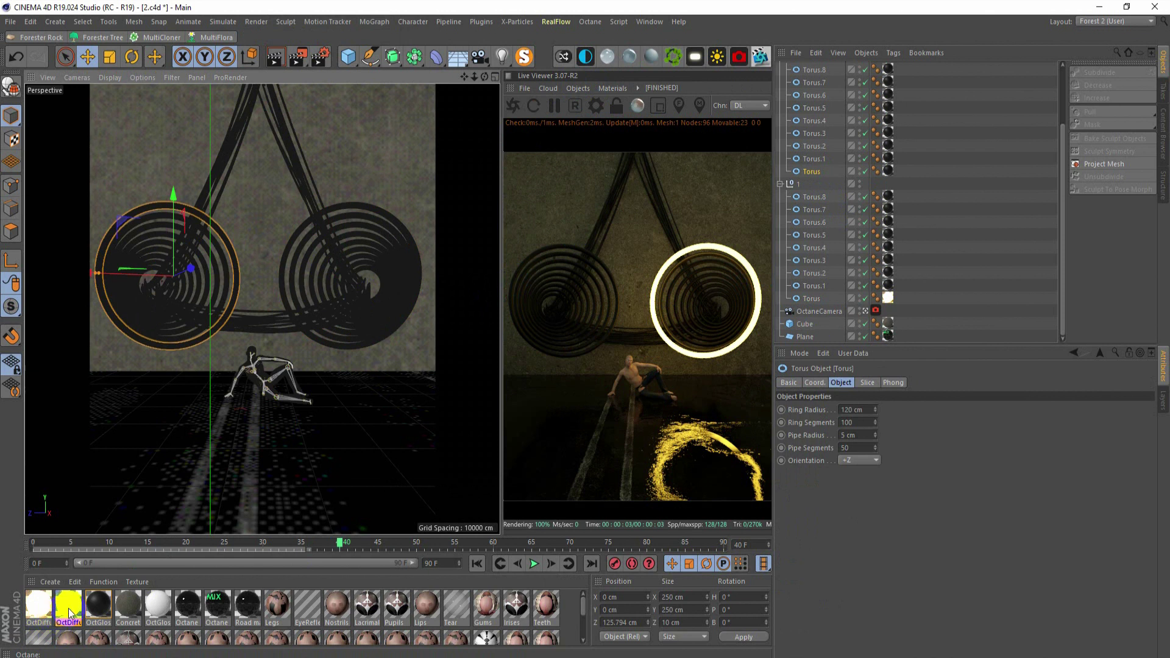
pyautogui.moveTo(68, 612); pyautogui.dragTo(887, 171)
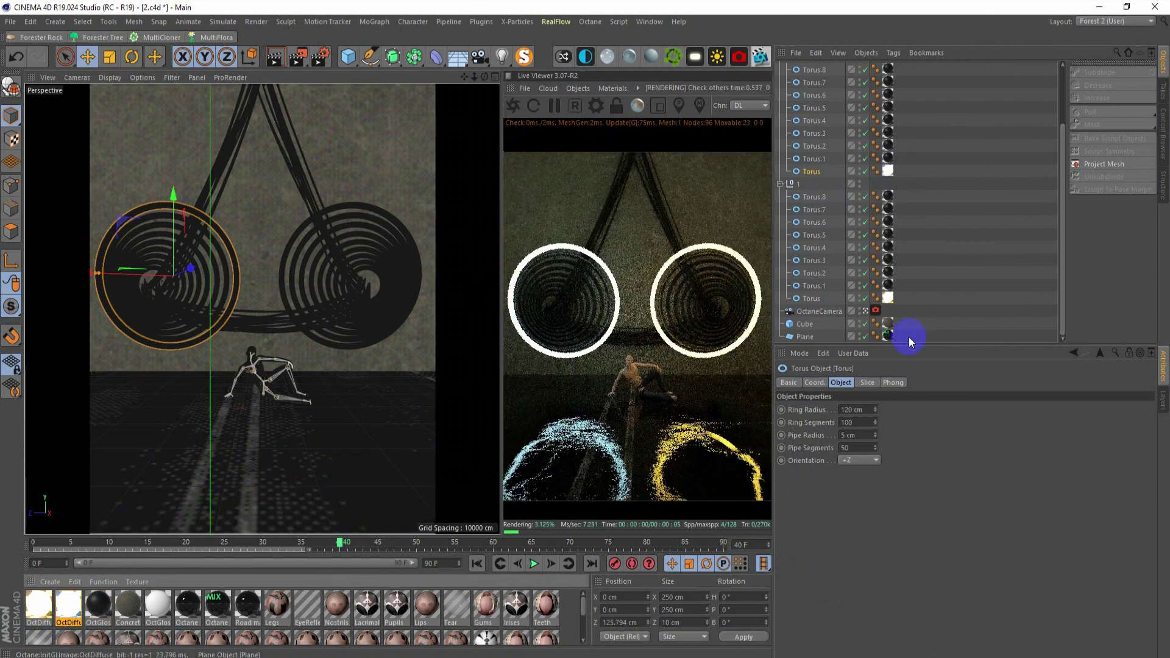
pyautogui.hotkey('ctrl', 's')
pyautogui.click(611, 562)
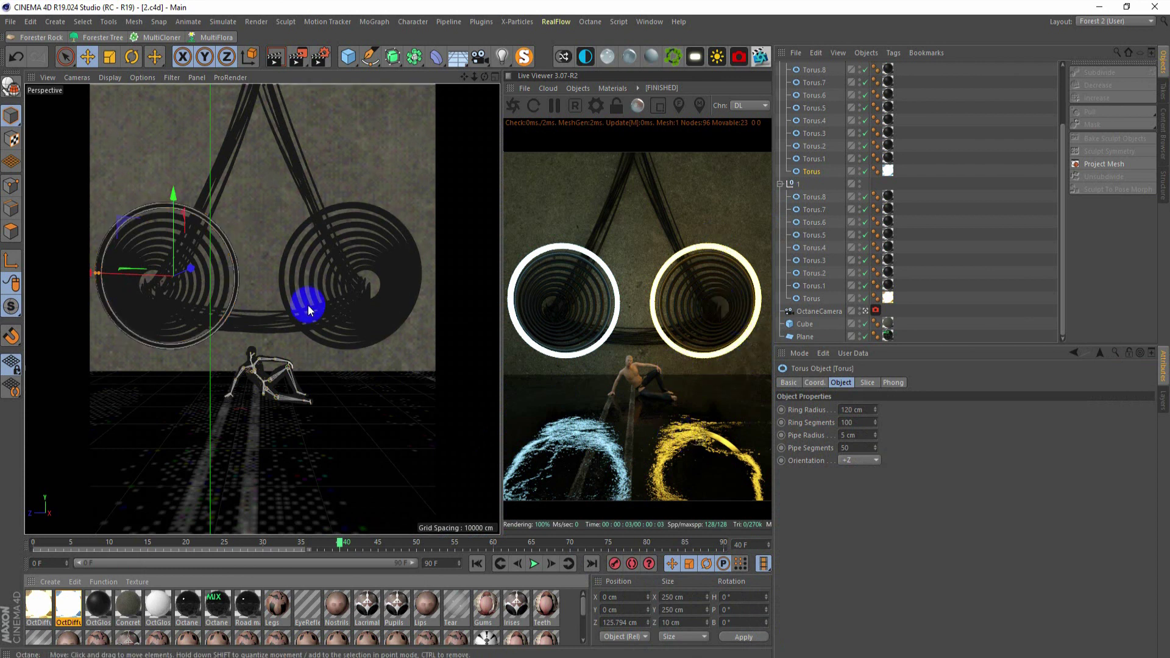
# Step: Apply OctDiffuse to the innermost torus of the right coil
pyautogui.click(367, 271)
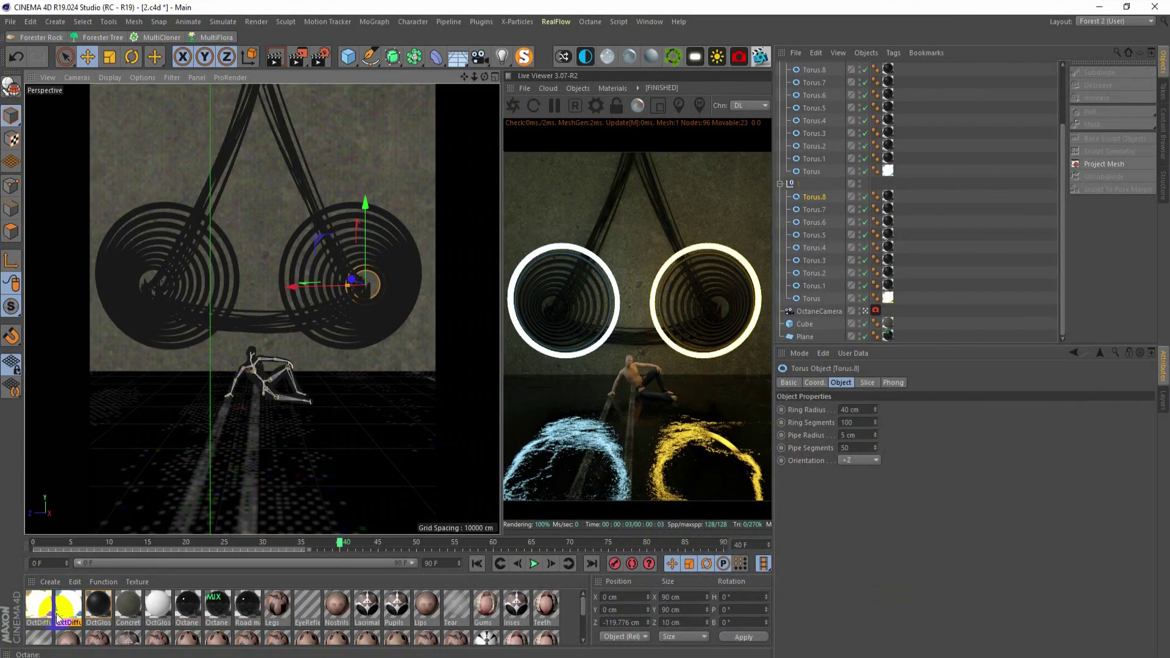
pyautogui.click(70, 606)
pyautogui.moveTo(70, 606); pyautogui.dragTo(371, 274)
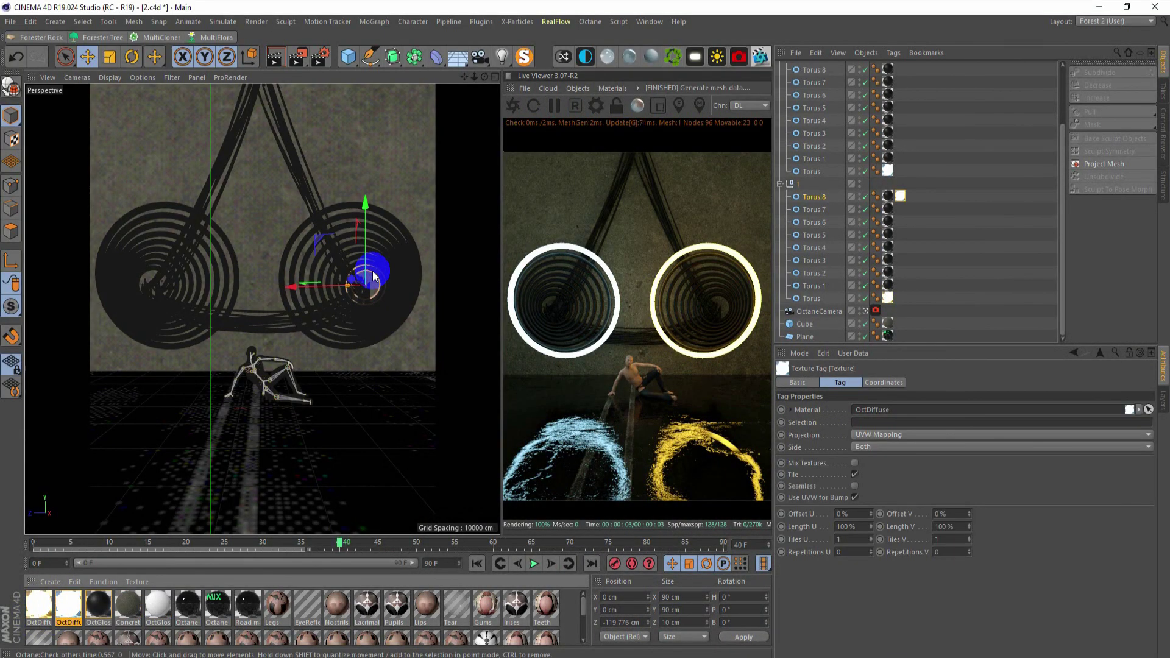
# Step: Apply OctDiffuse to the left coil's inner Torus.8 and to Torus.1
pyautogui.click(152, 277)
pyautogui.moveTo(73, 612); pyautogui.dragTo(149, 275)
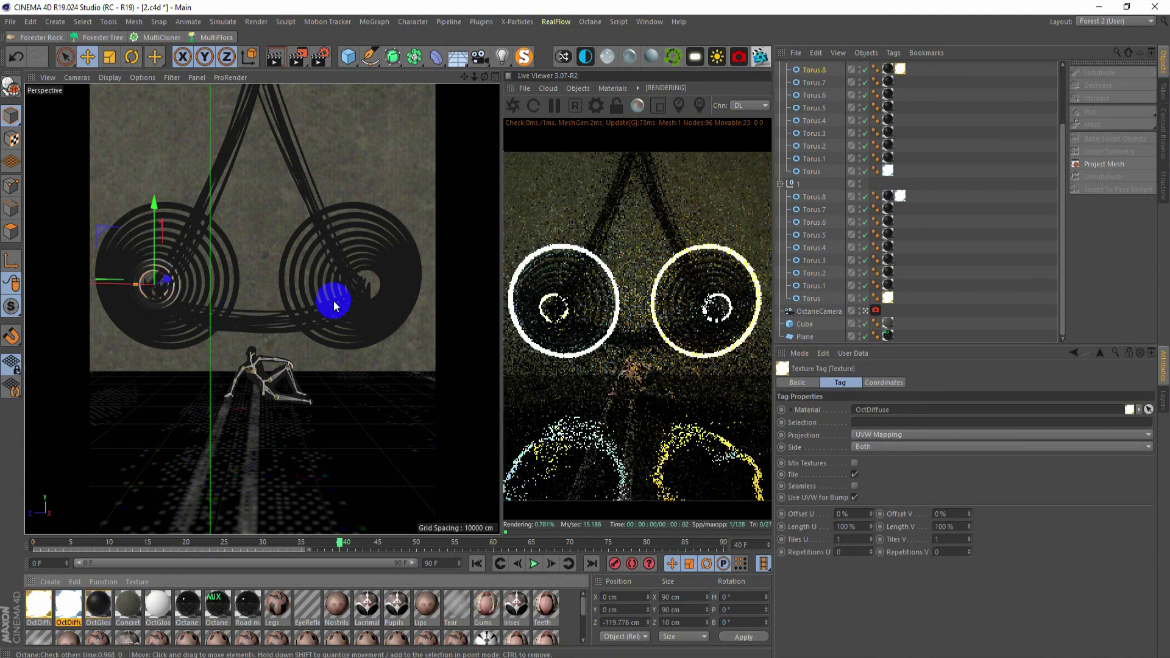
pyautogui.moveTo(341, 303)
pyautogui.mouseDown()
pyautogui.moveTo(793, 284)
pyautogui.moveTo(704, 271)
pyautogui.mouseUp()
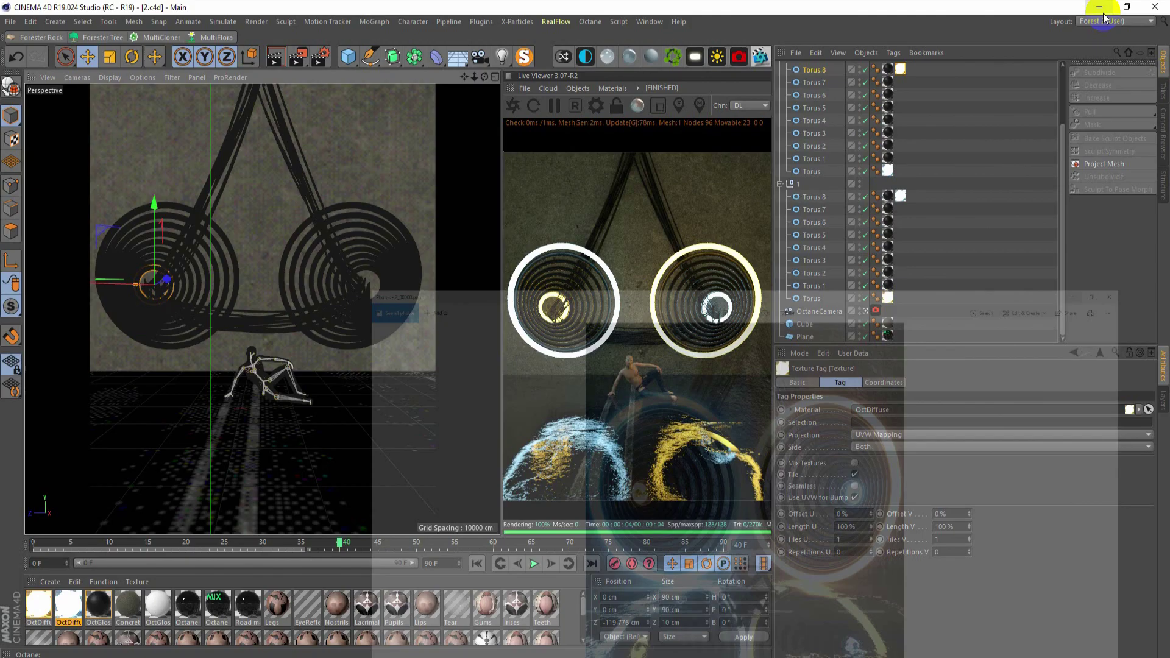
pyautogui.click(1100, 11)
# Step: Enable the Octane camera's post processing with bloom power 10
pyautogui.click(875, 311)
pyautogui.click(1018, 382)
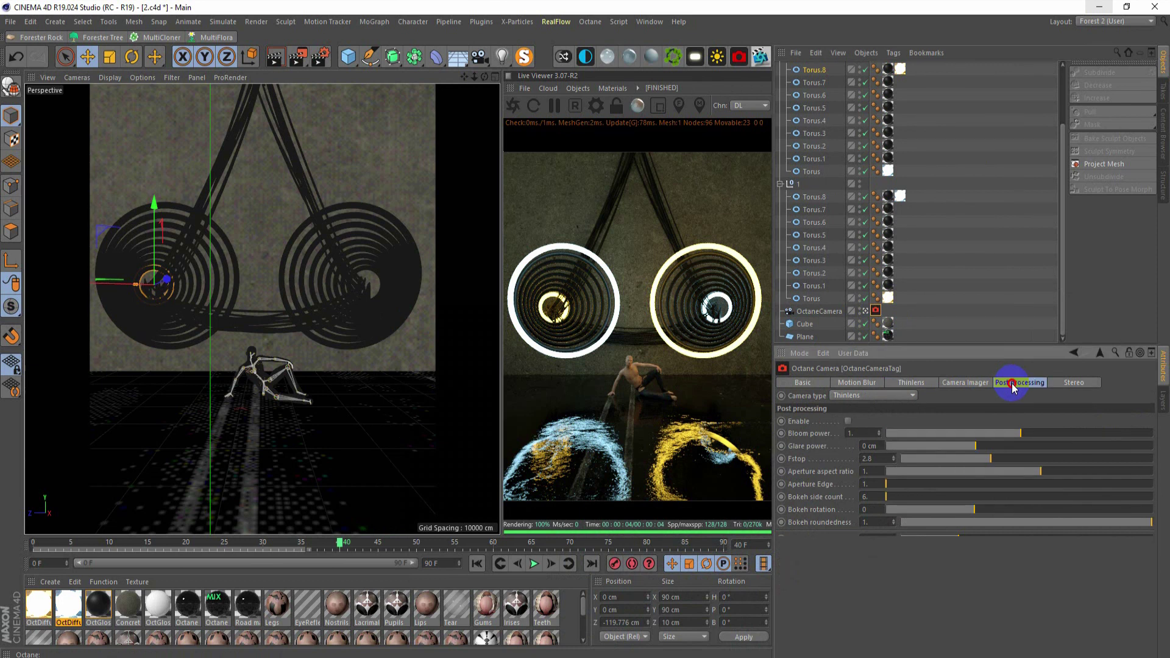
pyautogui.click(848, 421)
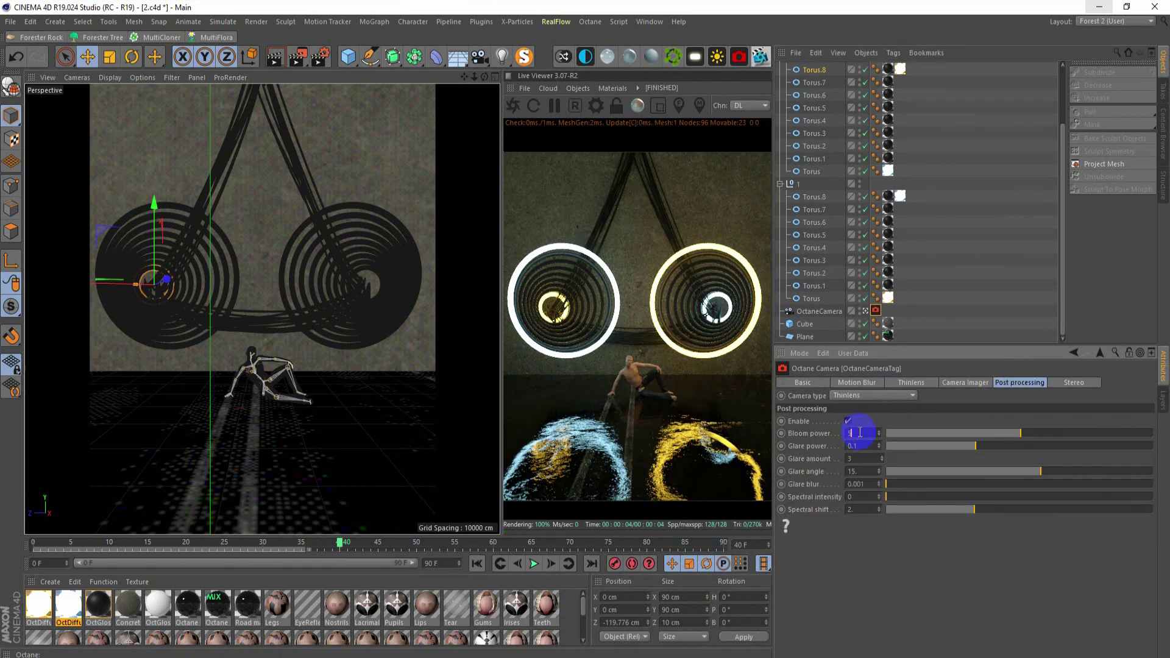
pyautogui.press('Return')
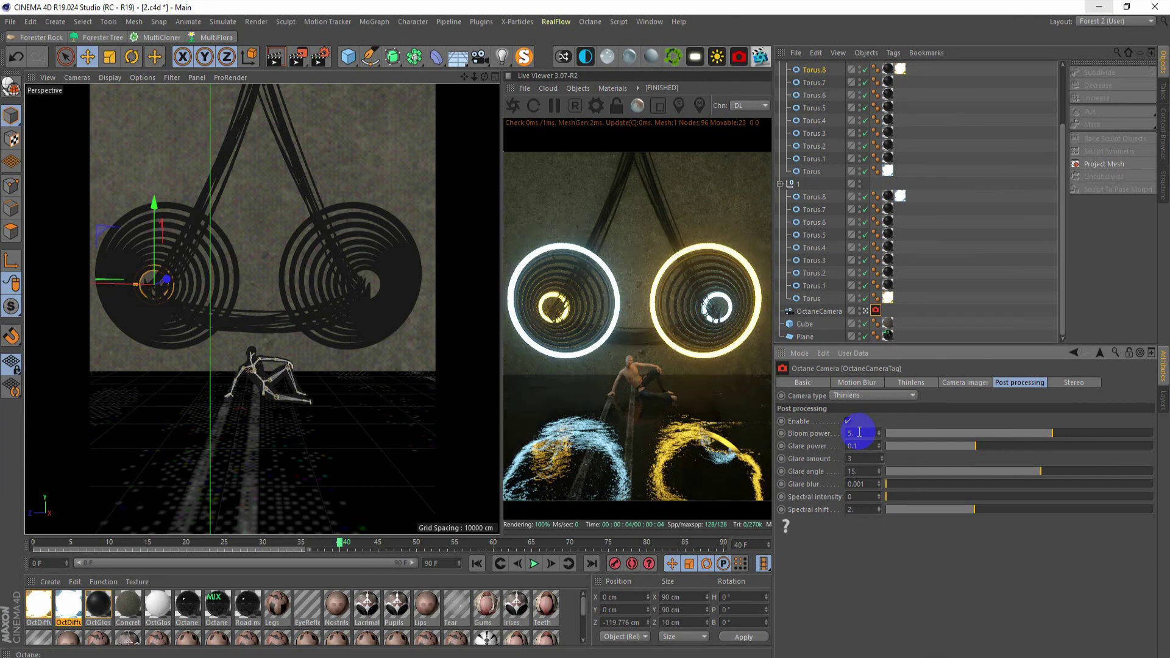
pyautogui.write('10.')
pyautogui.press('Return')
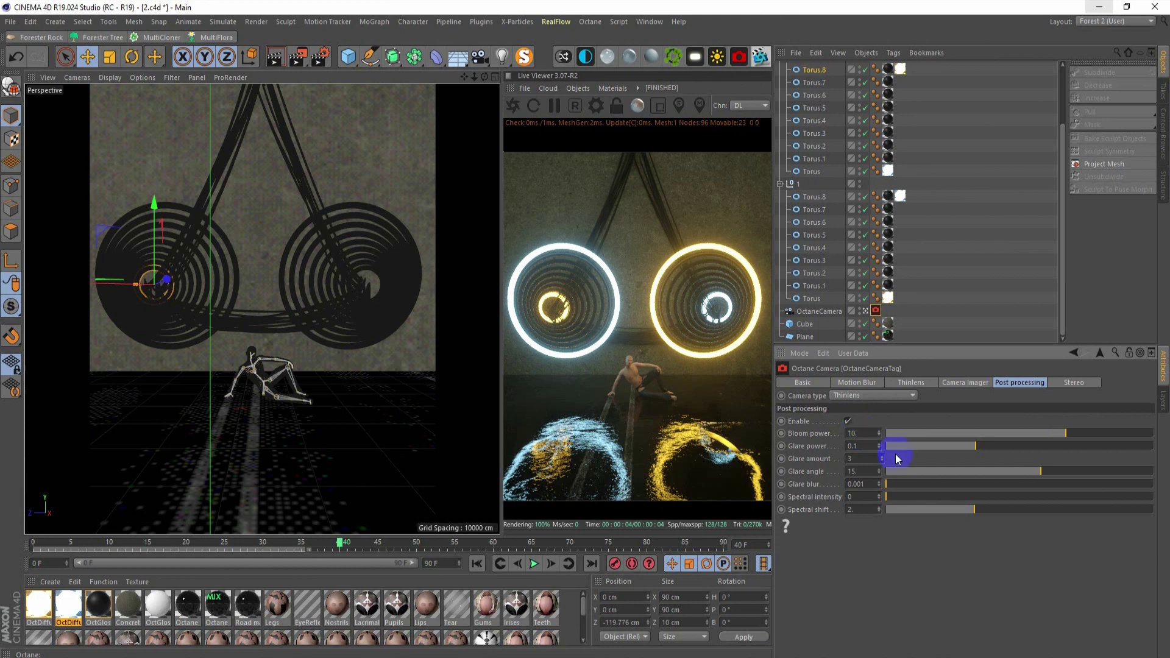
# Step: Turn on the camera imager, then put away the reference image and return to Cinema 4D
pyautogui.click(953, 385)
pyautogui.click(871, 421)
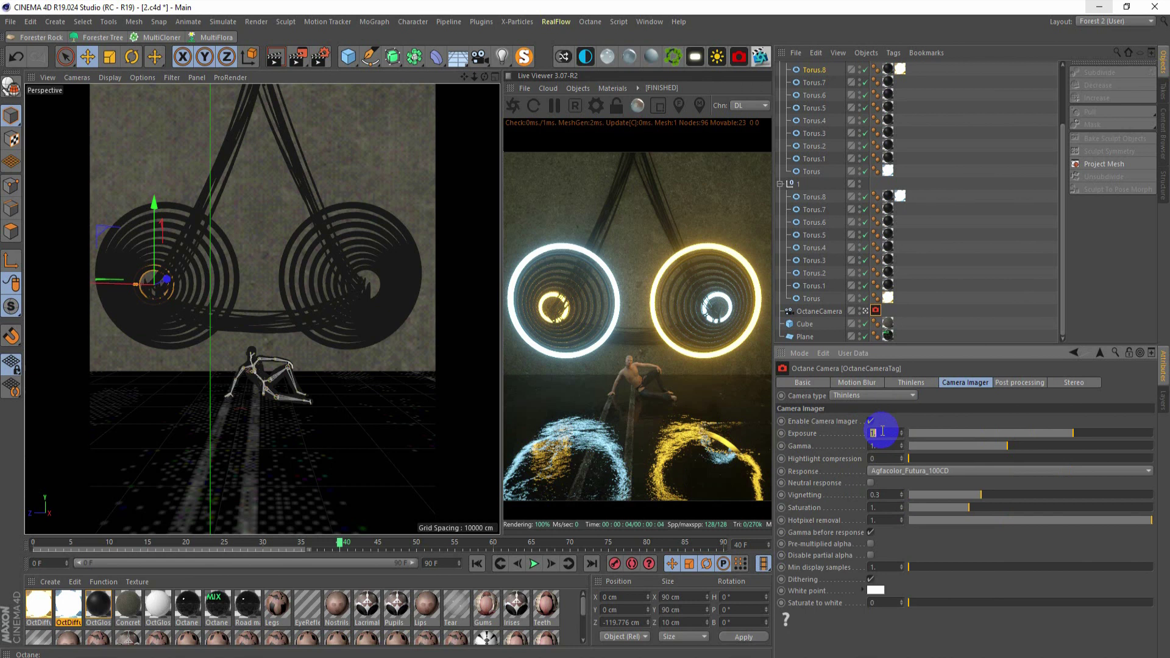
pyautogui.scroll(2, 882, 431)
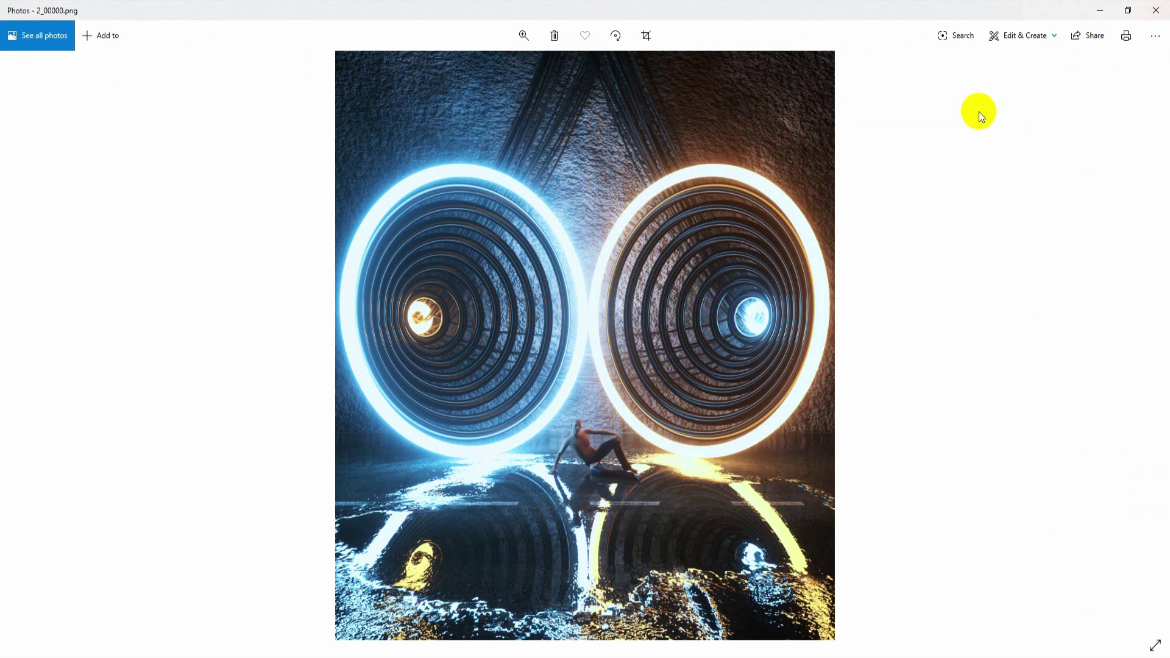
pyautogui.click(1099, 11)
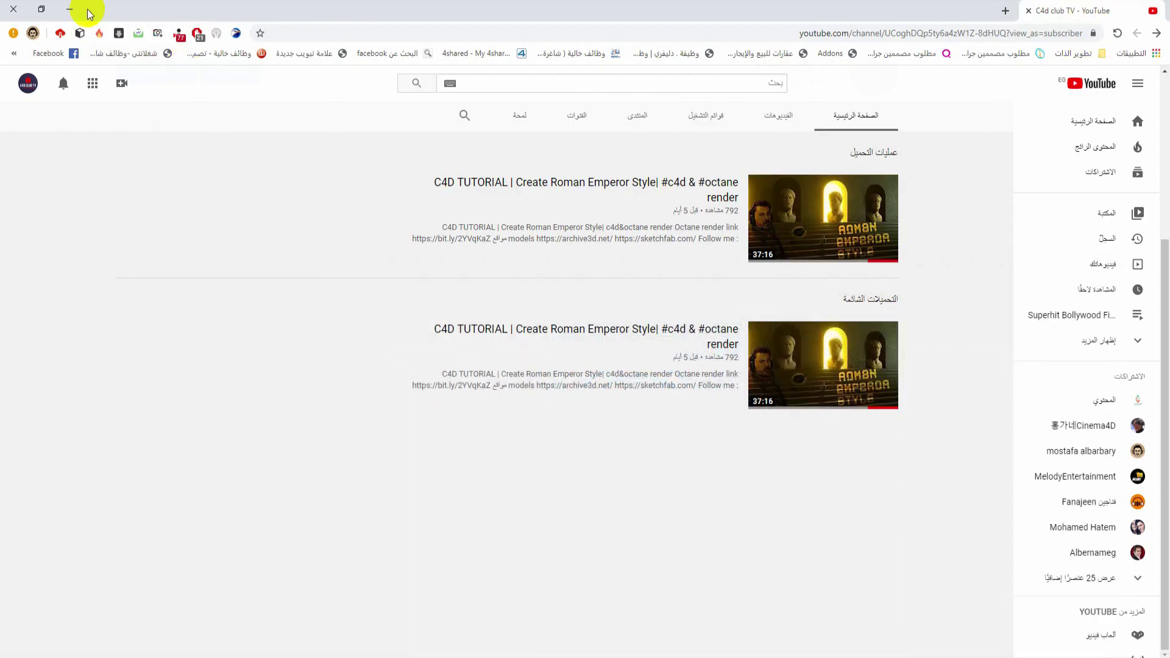
pyautogui.click(69, 10)
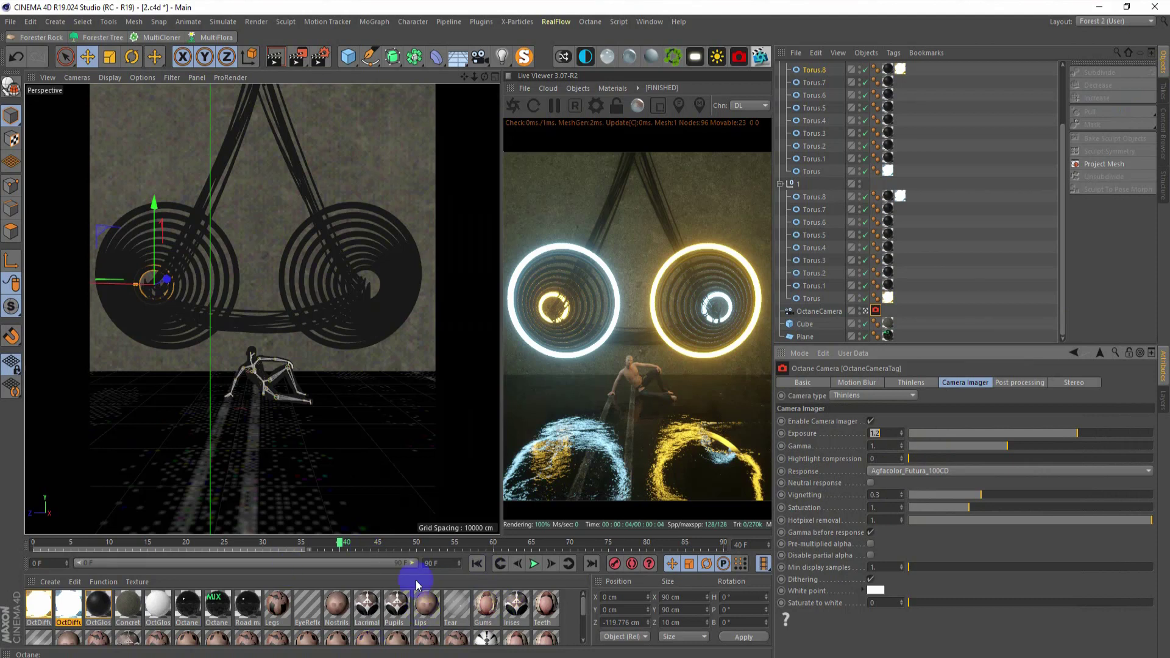
# Step: Select all 19 figure materials, Legs through Teeth, in the Material Manager
pyautogui.click(547, 606)
pyautogui.click(277, 604)
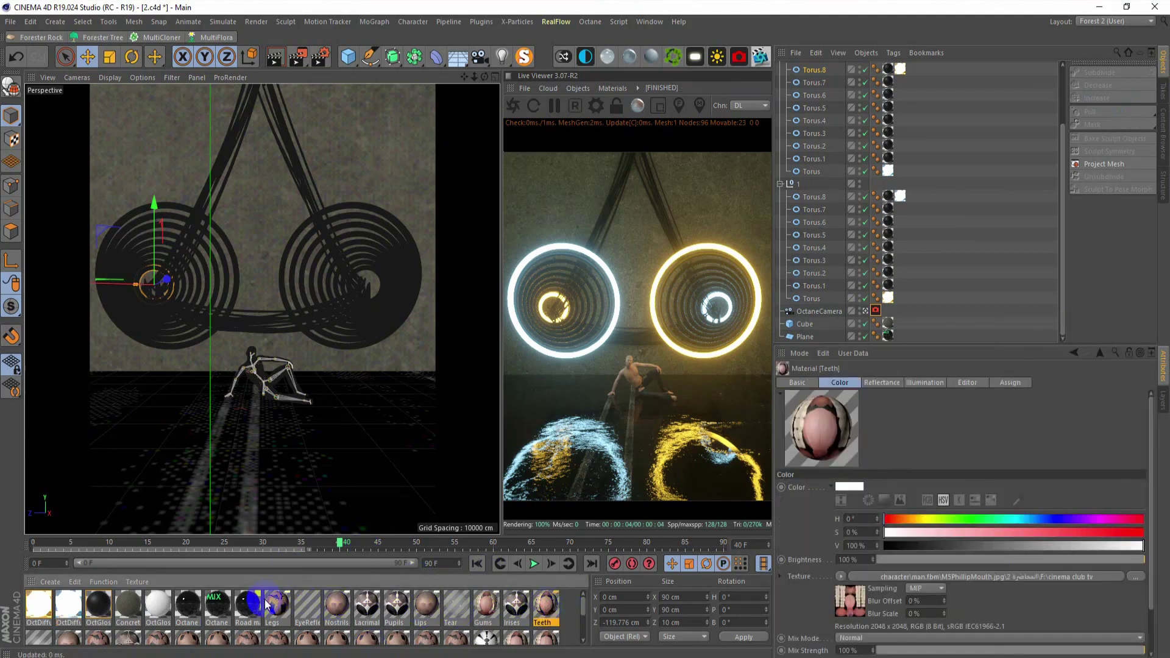
pyautogui.keyDown('shift'); pyautogui.click(277, 639); pyautogui.keyUp('shift')
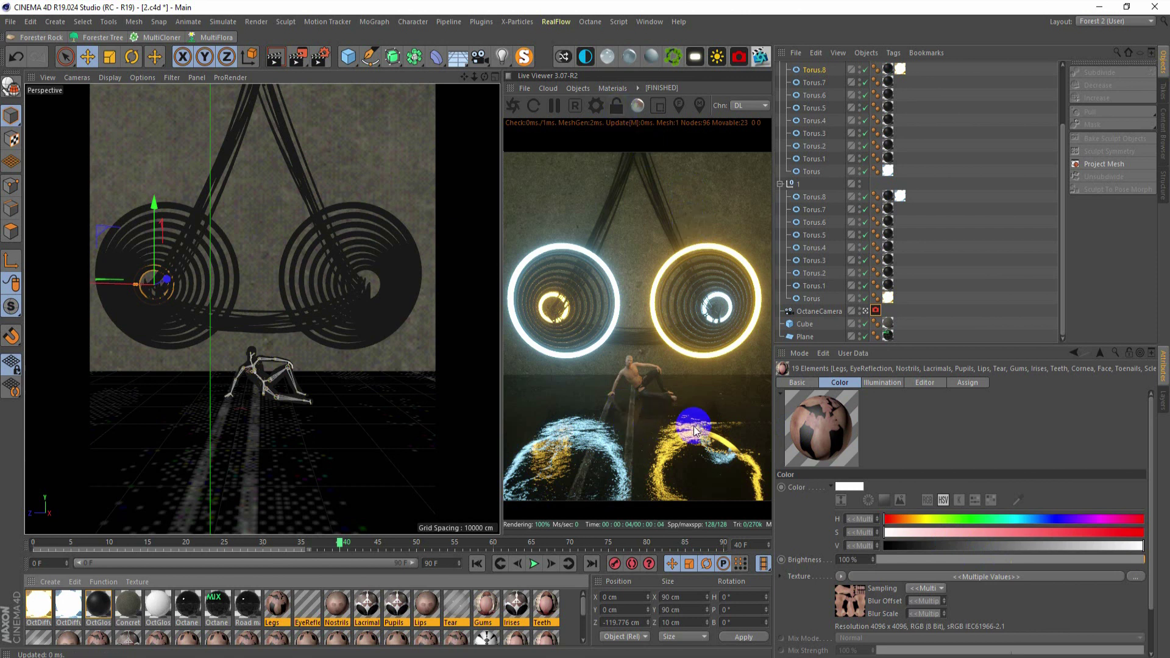
# Step: Switch the Octane render kernel to Pathtracing with 1000 max samples
pyautogui.click(596, 105)
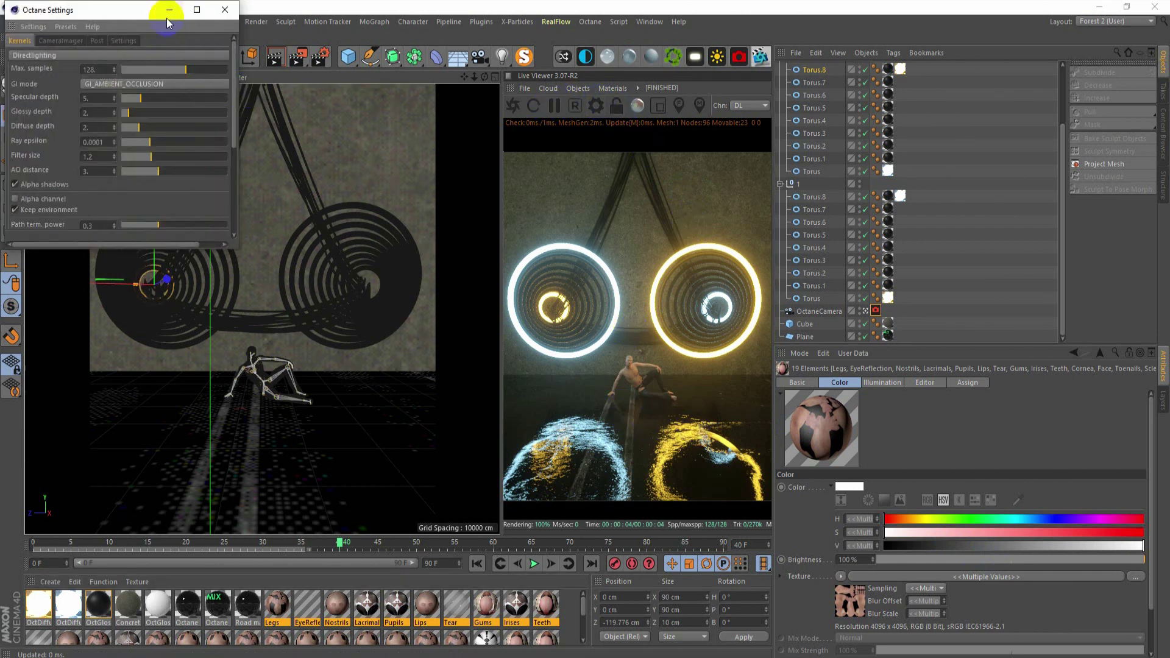
pyautogui.moveTo(162, 9); pyautogui.dragTo(413, 128)
pyautogui.click(317, 175)
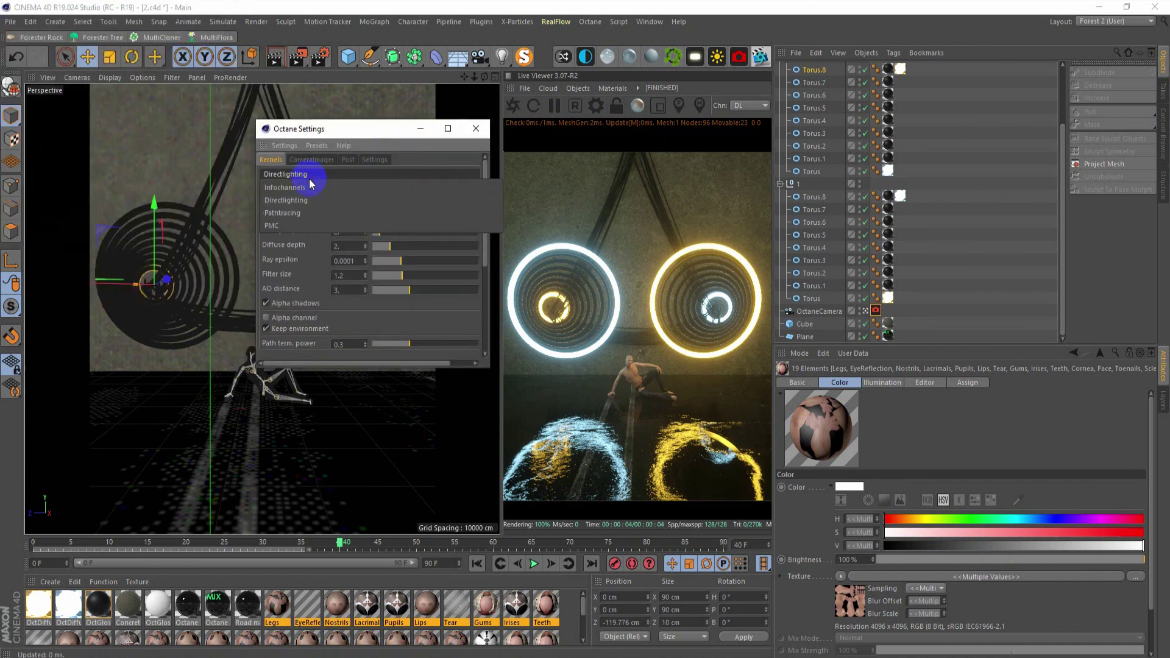
pyautogui.click(286, 214)
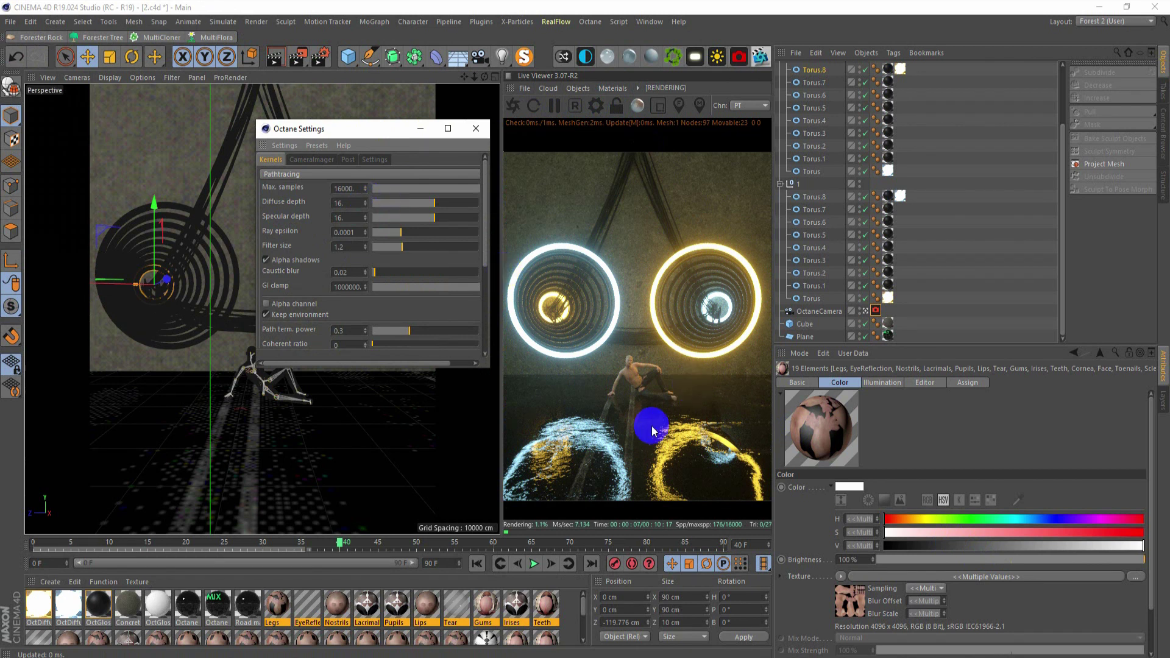
pyautogui.doubleClick(356, 191)
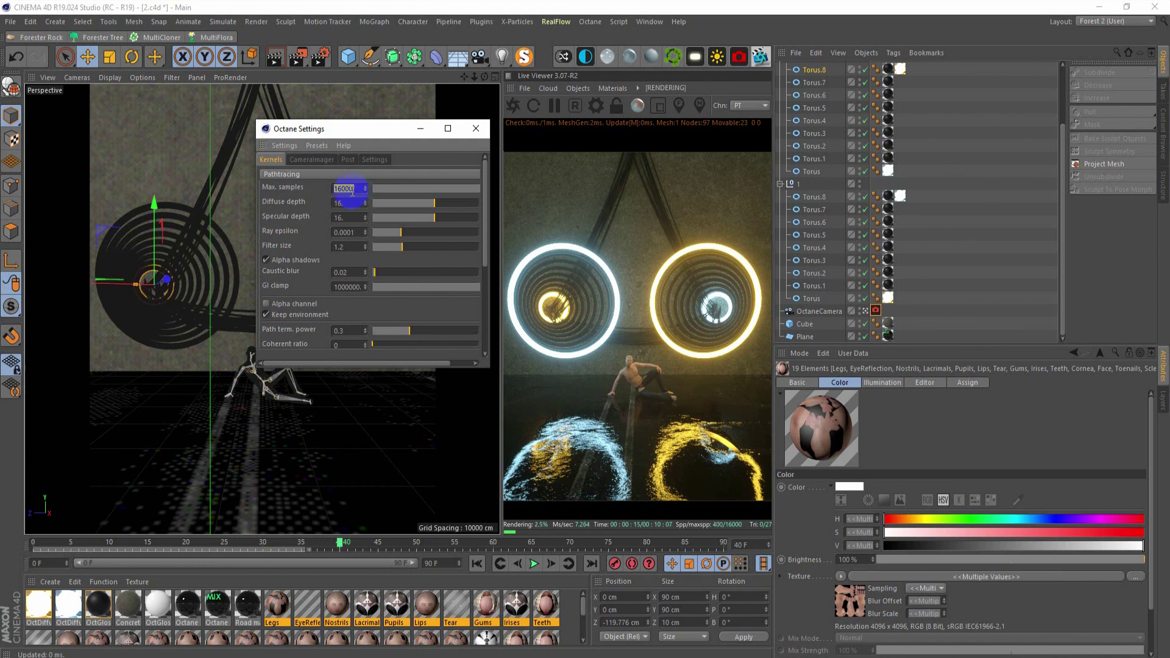
pyautogui.write('100')
pyautogui.click(359, 288)
# Step: Set GI clamp to 0.25, enable adaptive sampling, and close the render settings
pyautogui.click(352, 287)
pyautogui.write('25')
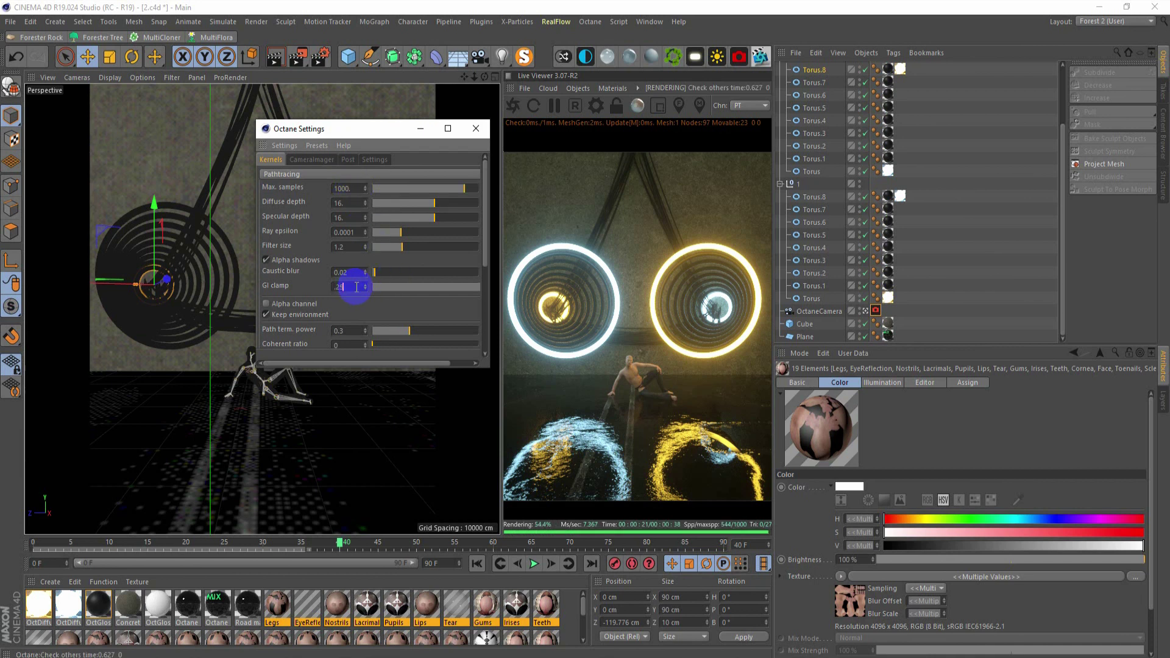
pyautogui.press('Return')
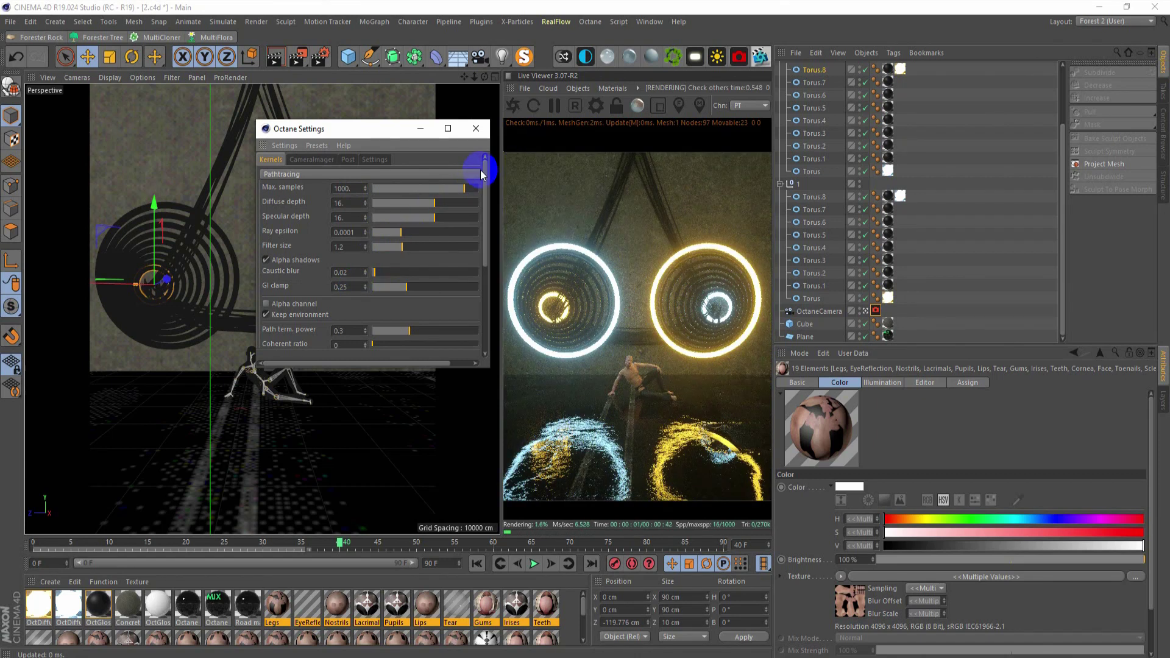
pyautogui.moveTo(480, 175); pyautogui.dragTo(471, 331)
pyautogui.click(266, 262)
pyautogui.doubleClick(358, 273)
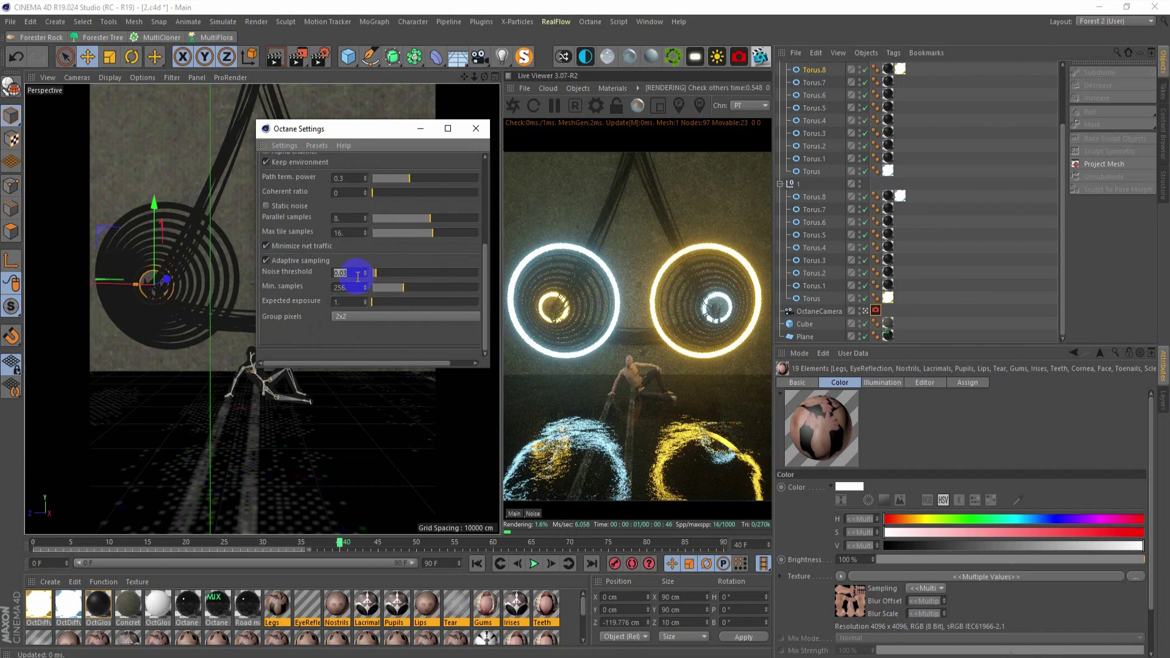
pyautogui.click(474, 128)
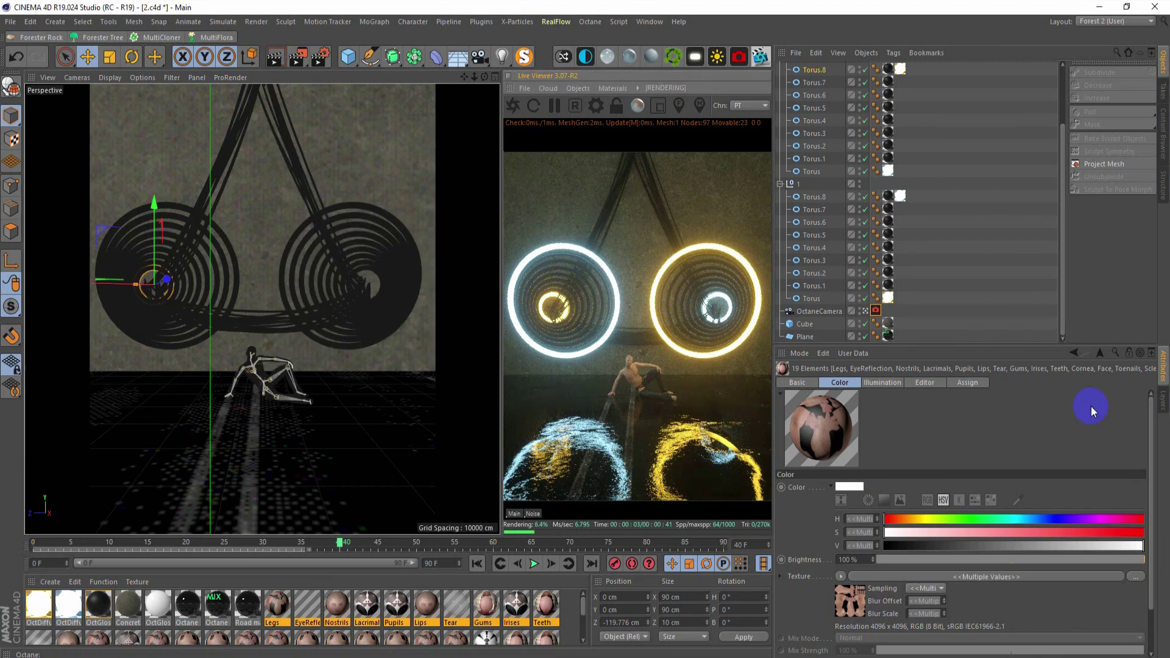
# Step: Set the OctaneCamera imager's Hotpixel removal to 0.2
pyautogui.click(875, 311)
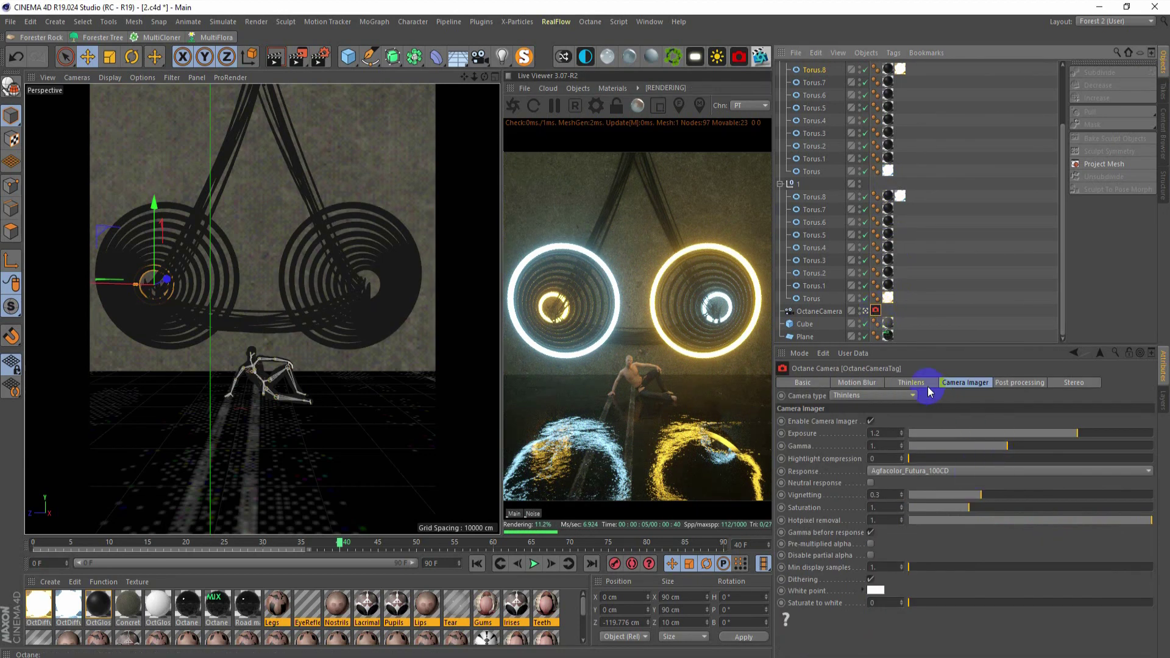
pyautogui.click(883, 515)
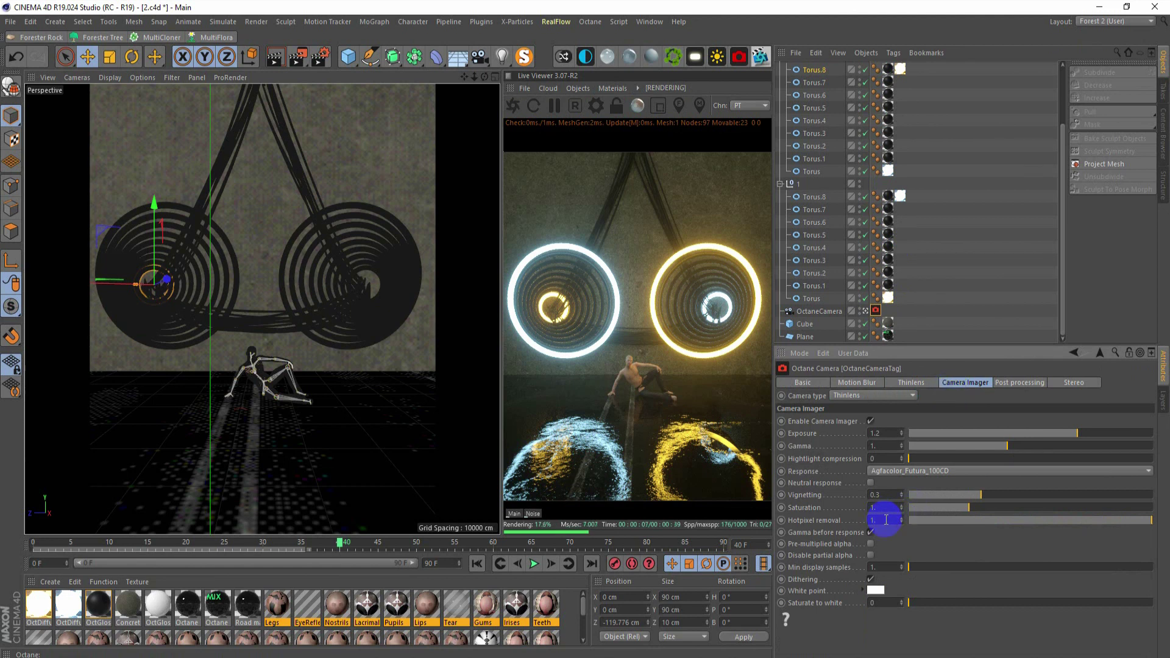
pyautogui.write('0.2')
pyautogui.press('Return')
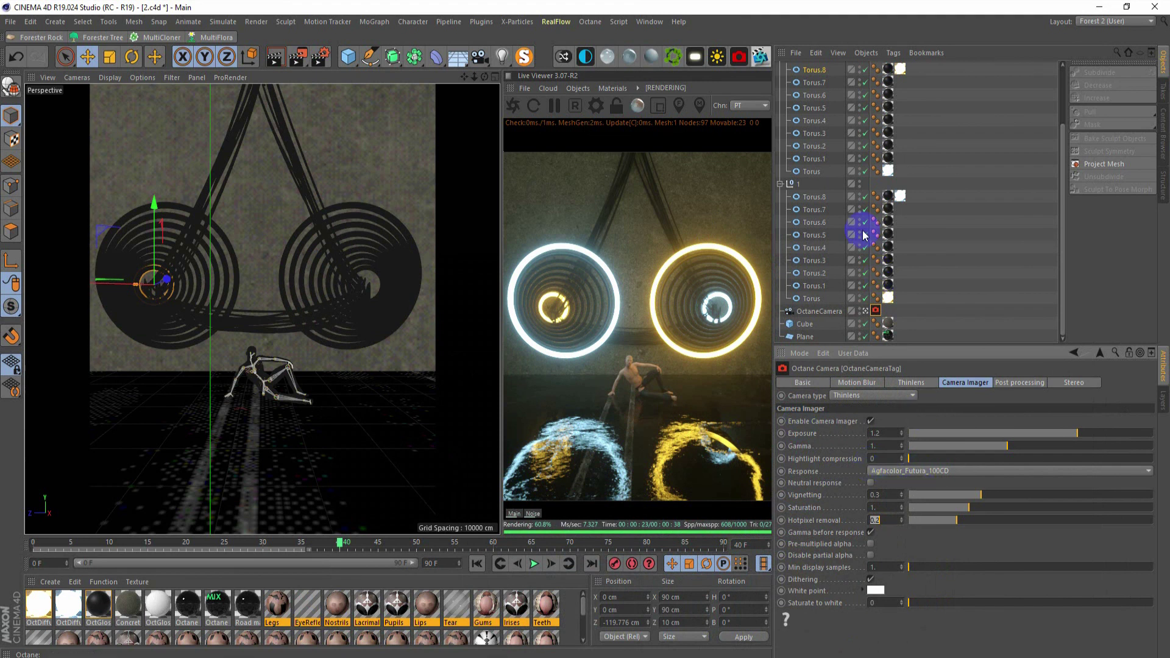
# Step: Offset the ground plane's texture tag to U 5% and V 3%
pyautogui.click(887, 335)
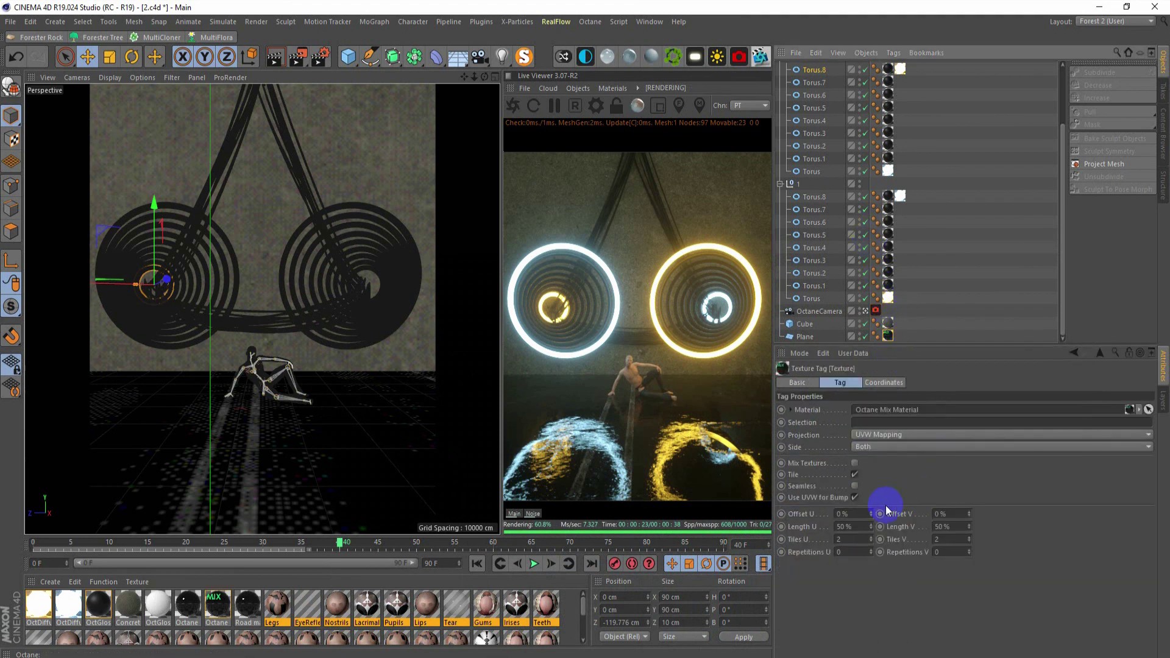
pyautogui.moveTo(870, 514); pyautogui.dragTo(870, 513)
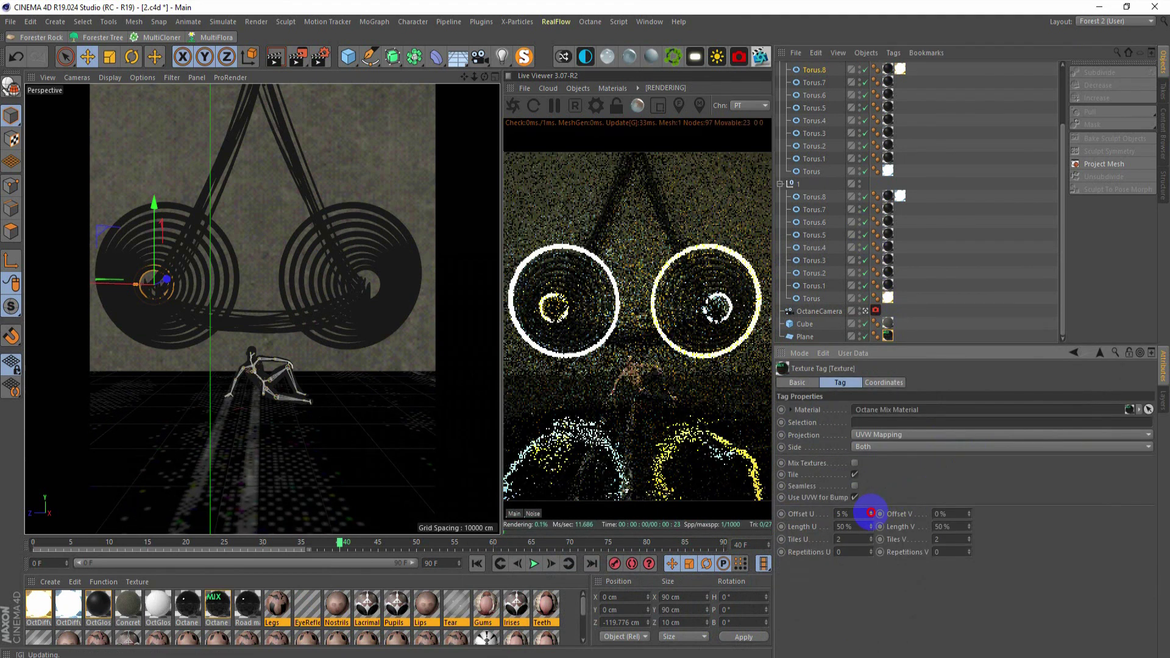
pyautogui.moveTo(967, 514); pyautogui.dragTo(970, 517)
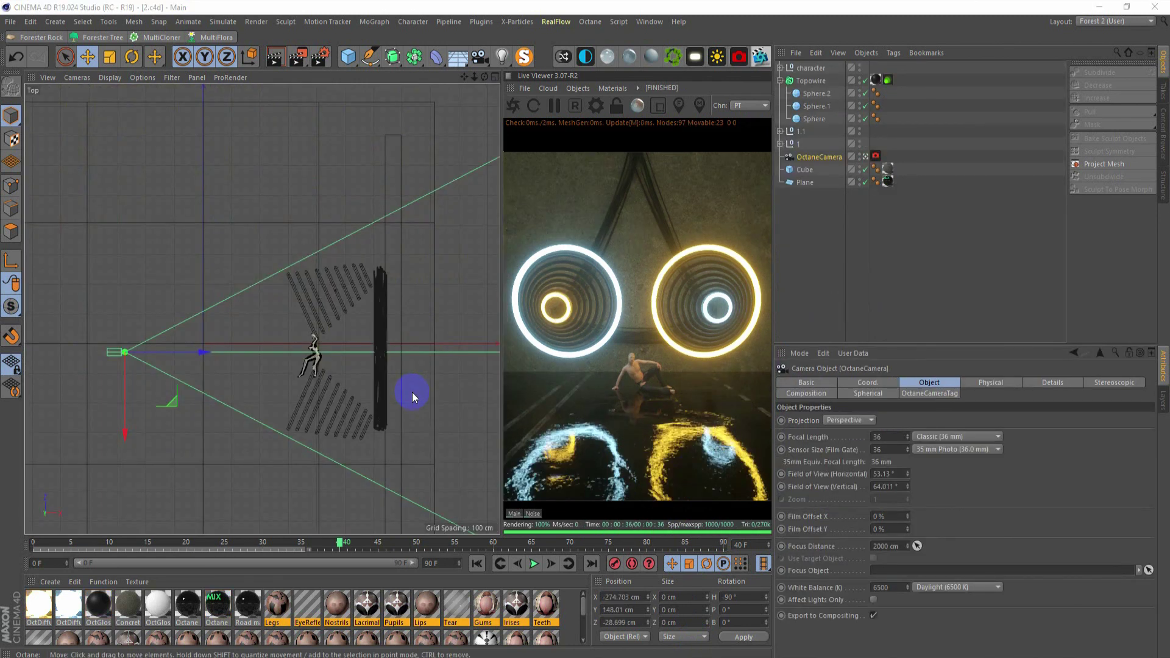
# Step: Add an Octane area light and drag it back toward the camera in Top view
pyautogui.middleClick(444, 418)
pyautogui.middleClick(264, 275)
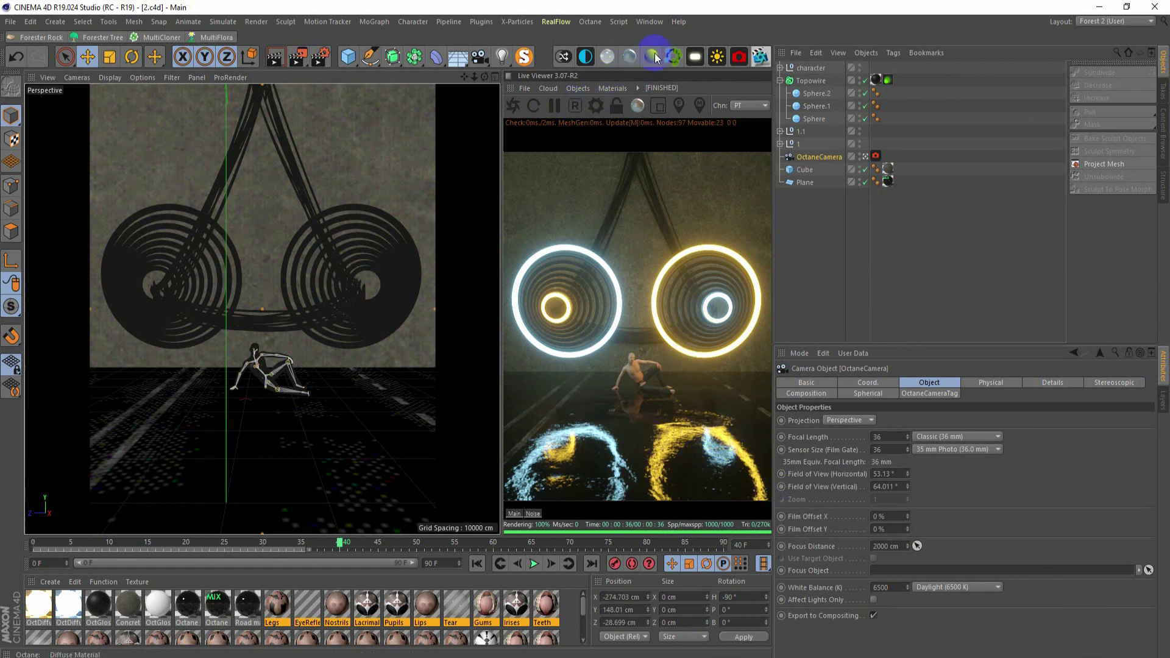
pyautogui.click(695, 57)
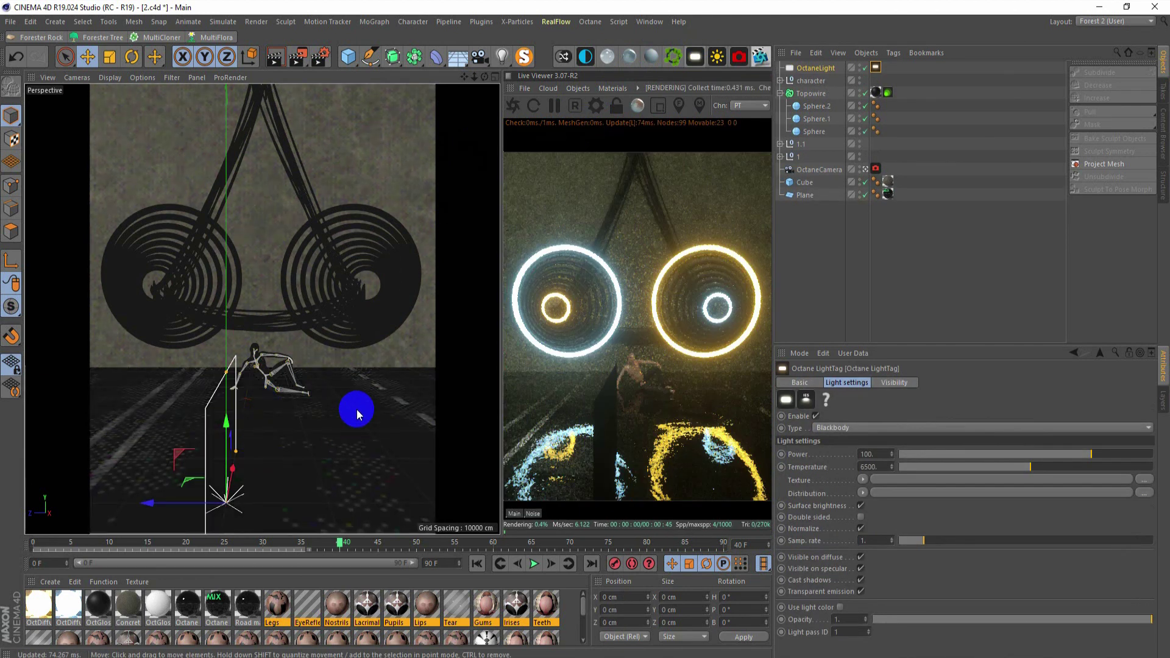
pyautogui.middleClick(358, 415)
pyautogui.middleClick(377, 261)
pyautogui.moveTo(209, 264)
pyautogui.mouseDown()
pyautogui.moveTo(305, 494)
pyautogui.moveTo(370, 485)
pyautogui.mouseUp()
# Step: Raise the light to about Y 98 cm and push it back to Z −532 cm
pyautogui.middleClick(406, 396)
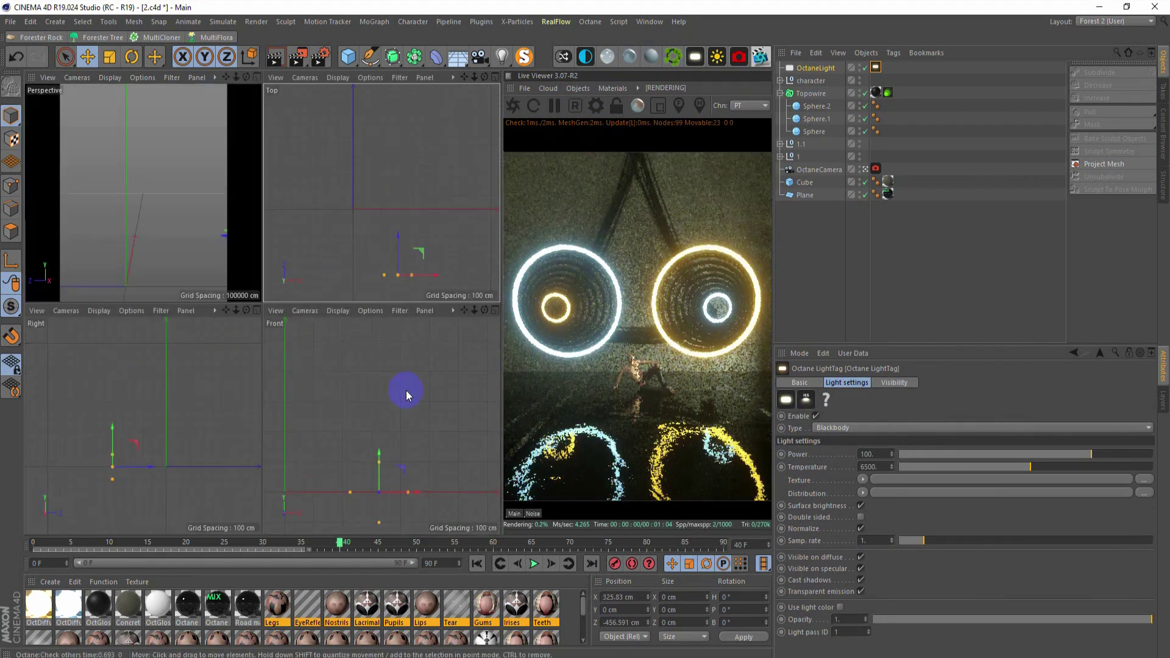
pyautogui.click(221, 234)
pyautogui.middleClick(221, 235)
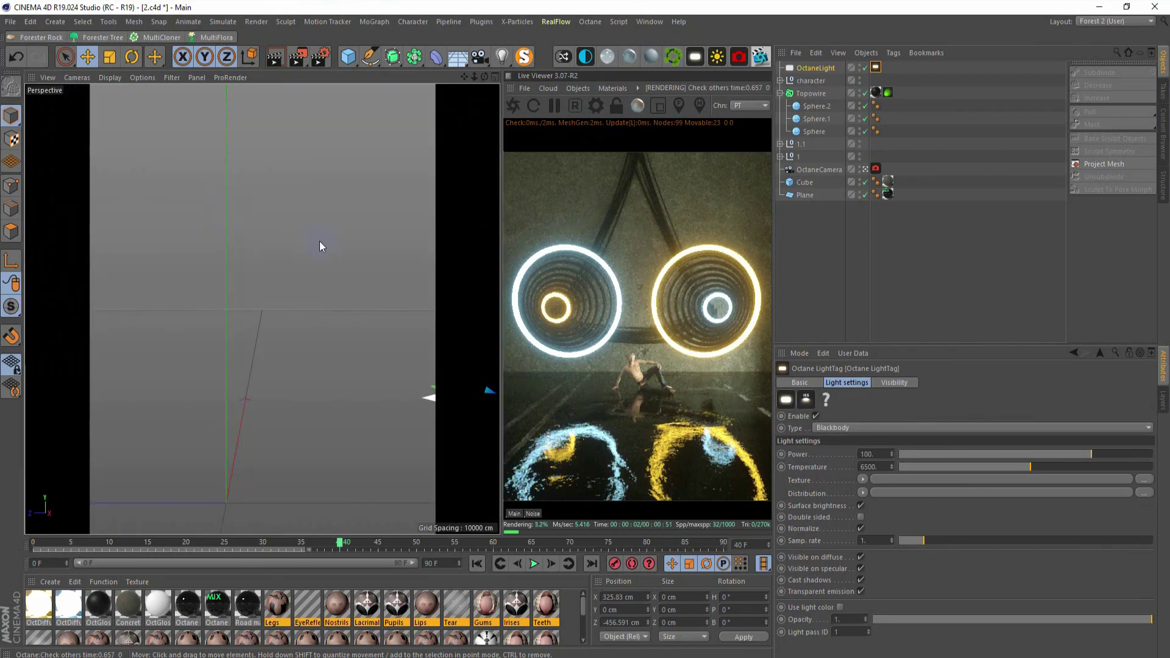
pyautogui.middleClick(381, 384)
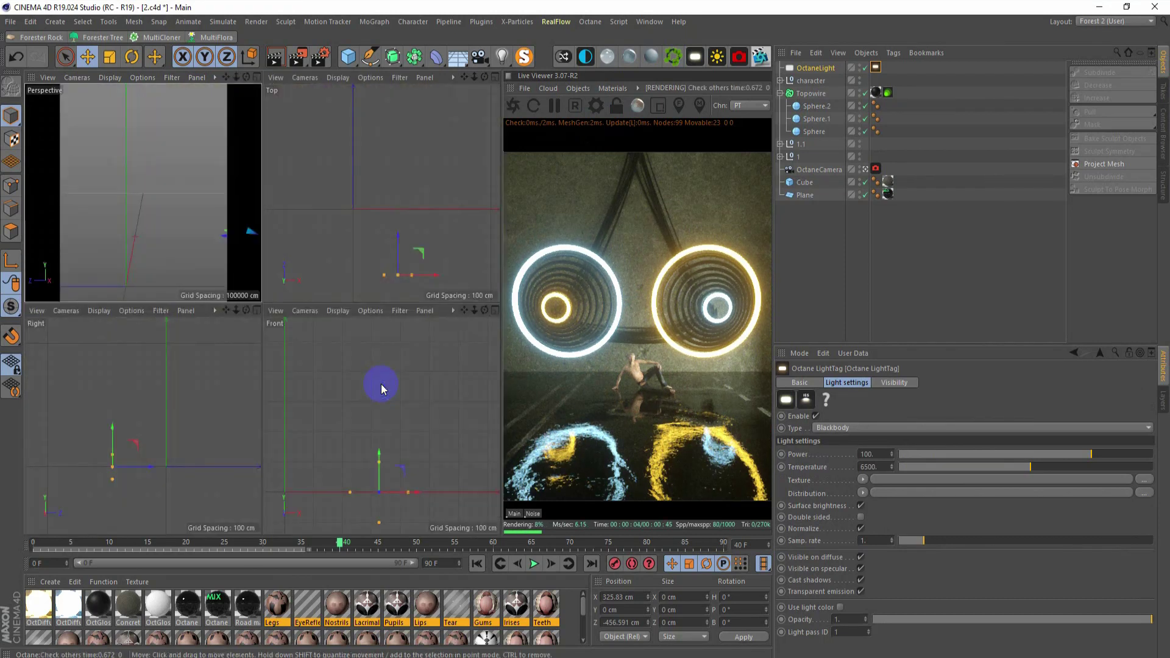
pyautogui.moveTo(379, 482)
pyautogui.mouseDown()
pyautogui.moveTo(370, 412)
pyautogui.moveTo(370, 425)
pyautogui.mouseUp()
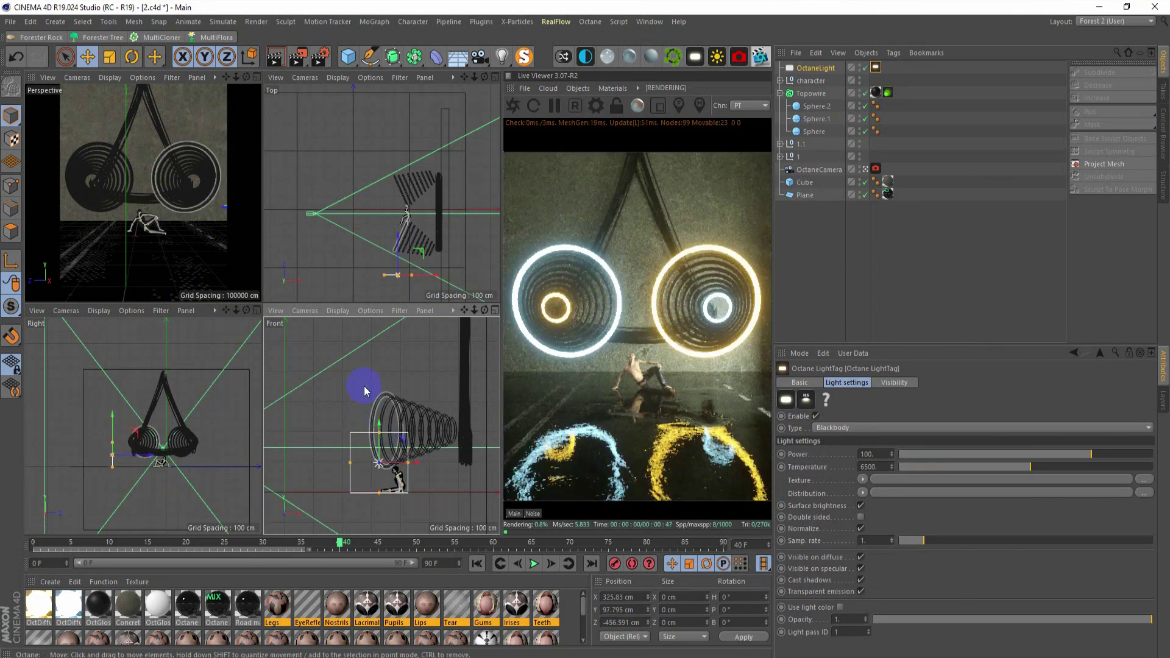
pyautogui.moveTo(398, 238); pyautogui.dragTo(399, 250)
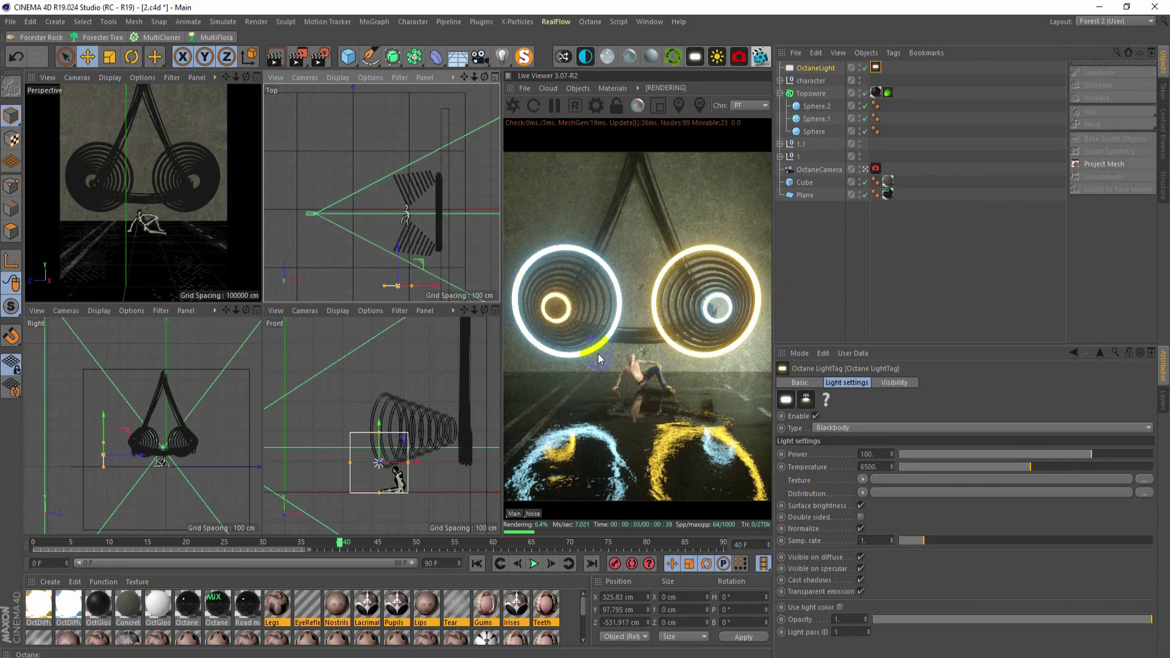
pyautogui.middleClick(183, 261)
pyautogui.click(816, 70)
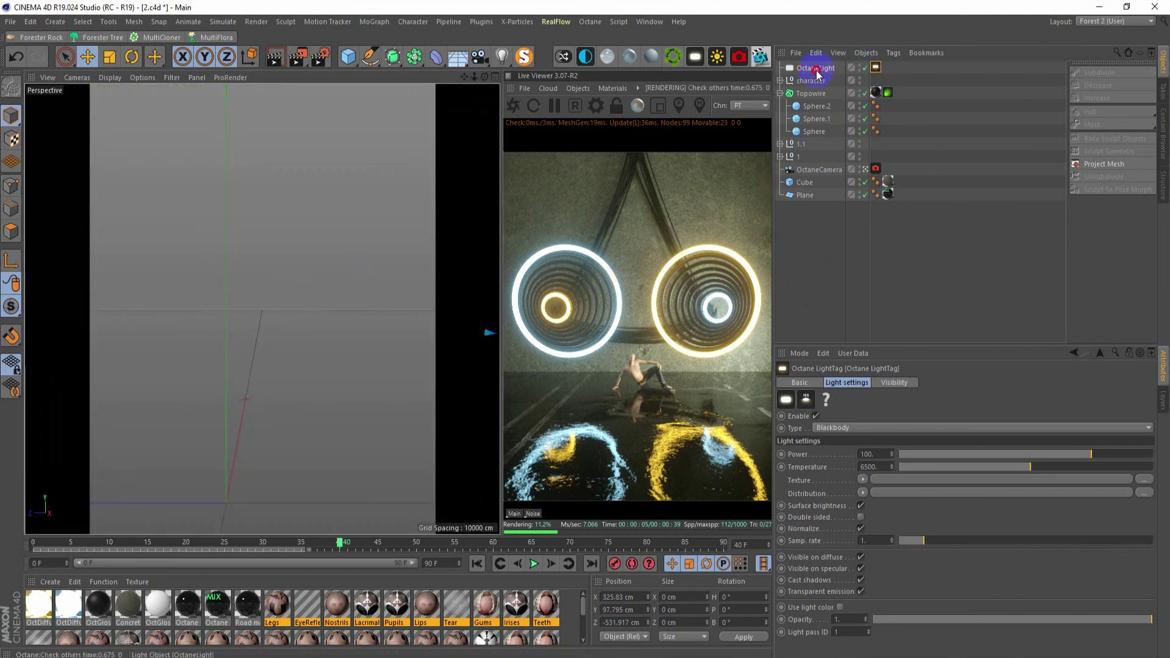
# Step: Enable Use light color and tint the area light deep blue (H 219°, S 100%, V 87%)
pyautogui.click(878, 74)
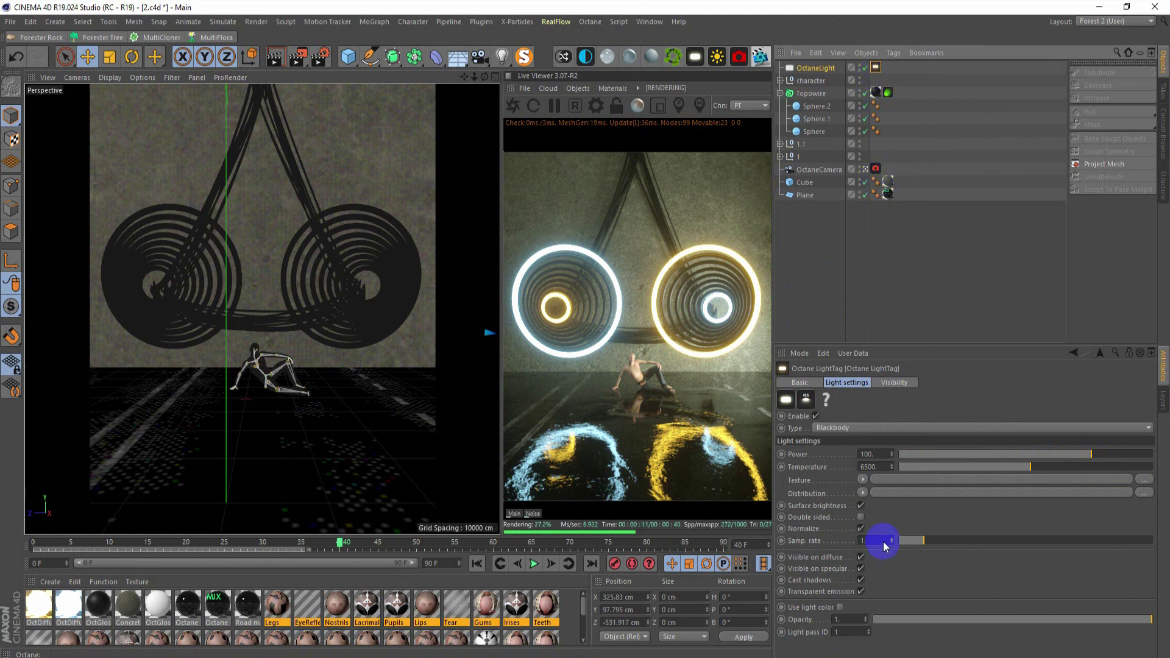
pyautogui.click(840, 608)
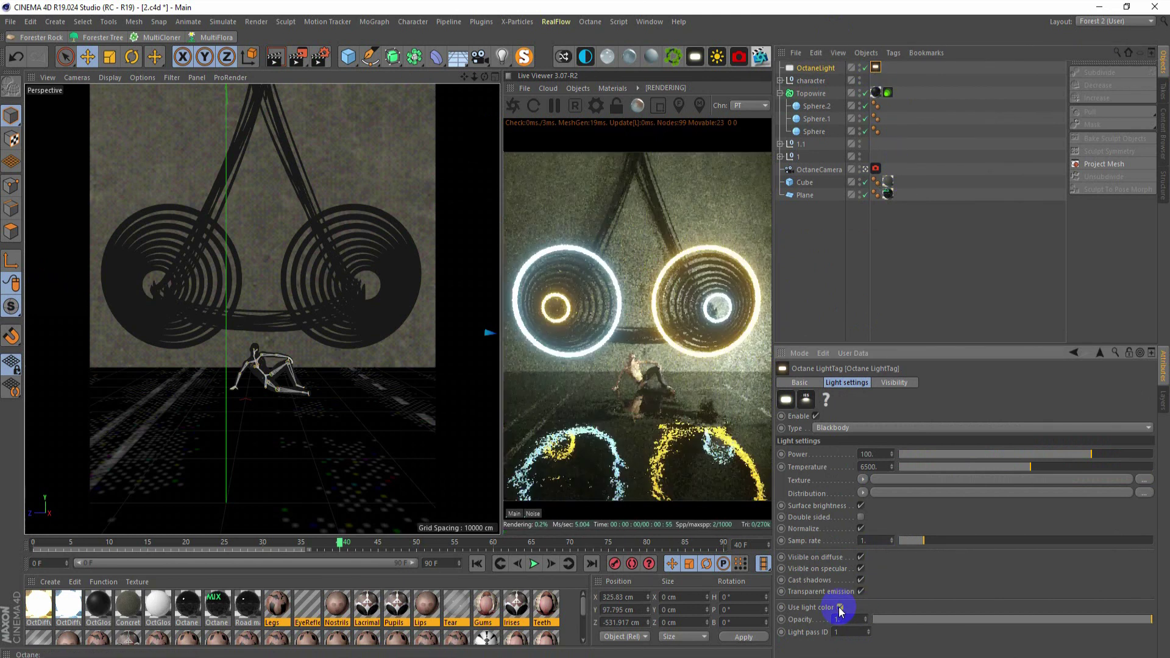
pyautogui.click(816, 69)
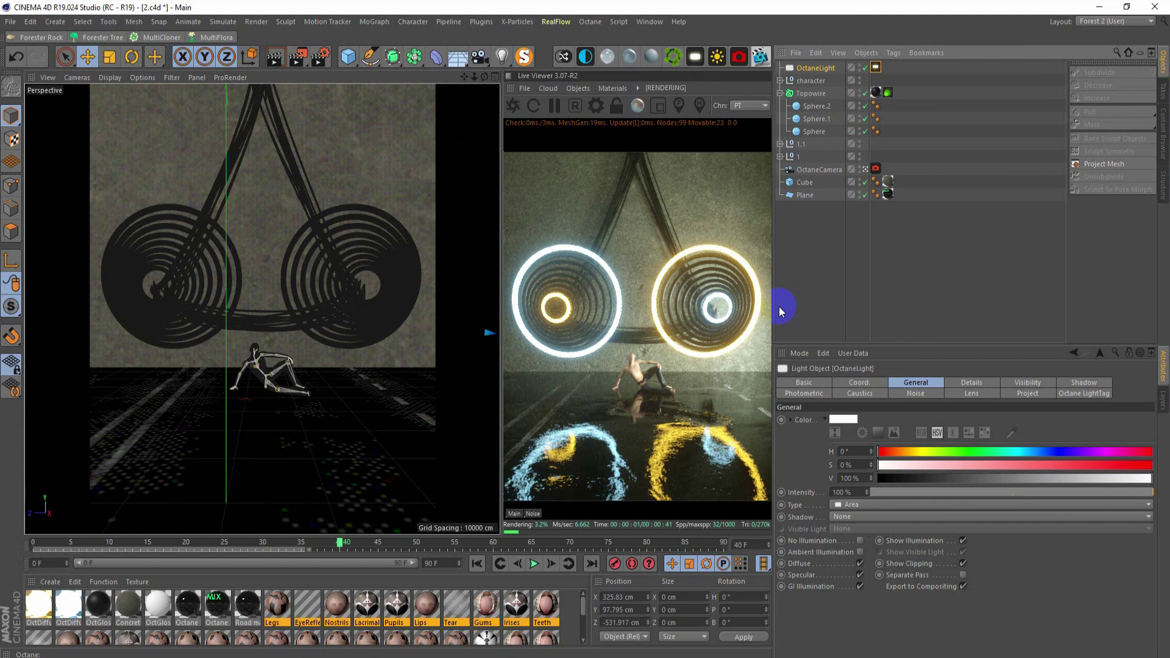
pyautogui.click(1035, 452)
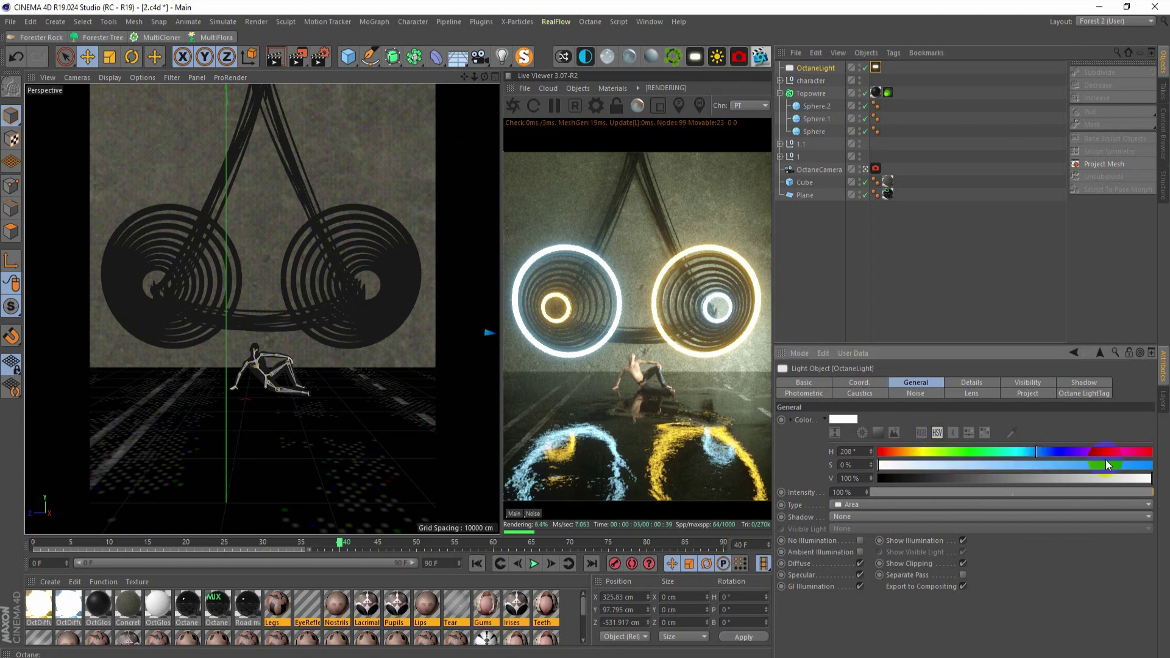
pyautogui.click(1138, 465)
pyautogui.moveTo(1134, 477); pyautogui.dragTo(1077, 479)
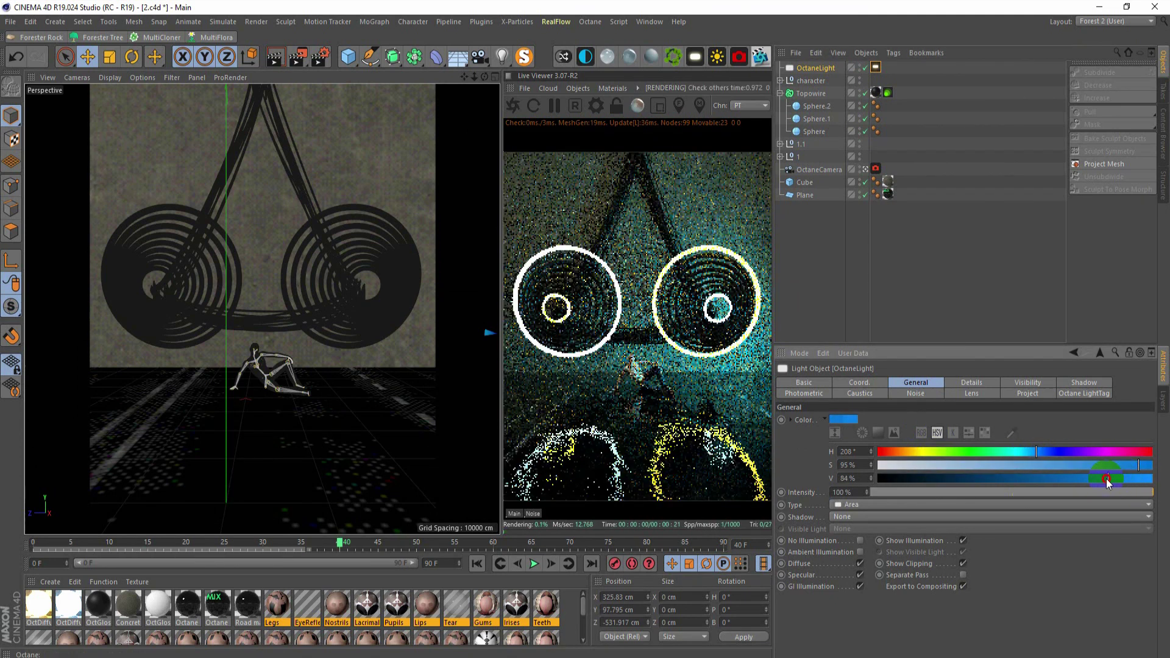
pyautogui.click(1044, 452)
pyautogui.click(1149, 466)
pyautogui.click(1104, 478)
pyautogui.moveTo(1104, 481); pyautogui.dragTo(1117, 481)
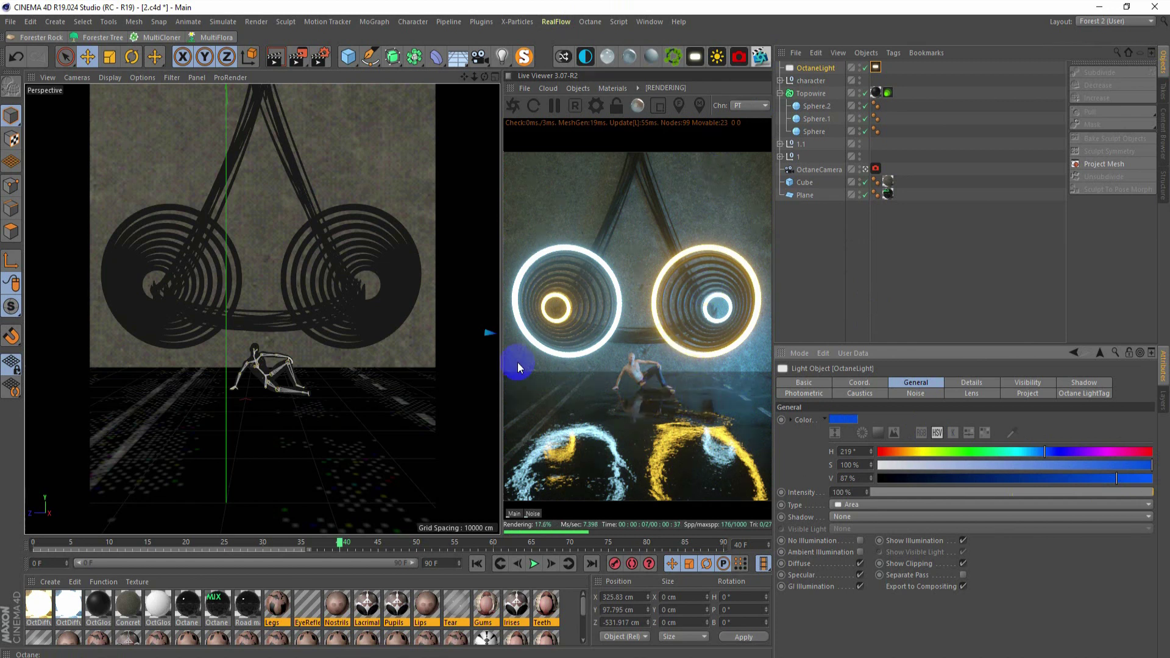
# Step: Duplicate the blue light across the rings in Top view, placing OctaneLight.1 at Z 426.20 cm
pyautogui.middleClick(377, 254)
pyautogui.middleClick(421, 234)
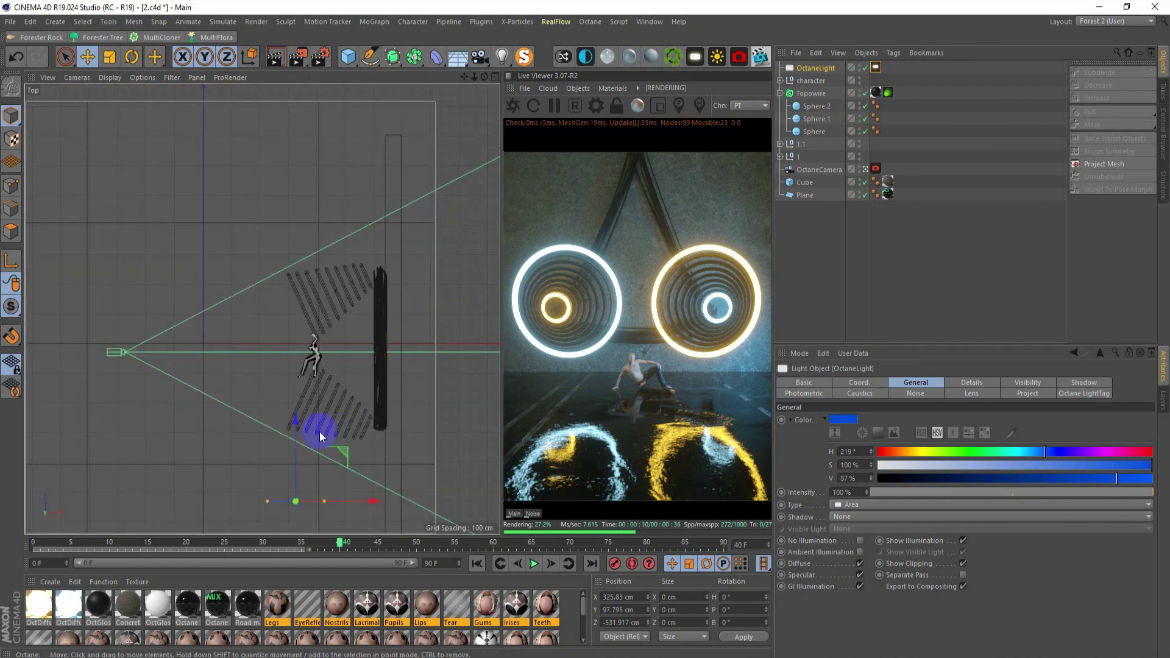
pyautogui.keyDown('ctrl'); pyautogui.moveTo(319, 432); pyautogui.dragTo(266, 146); pyautogui.keyUp('ctrl')
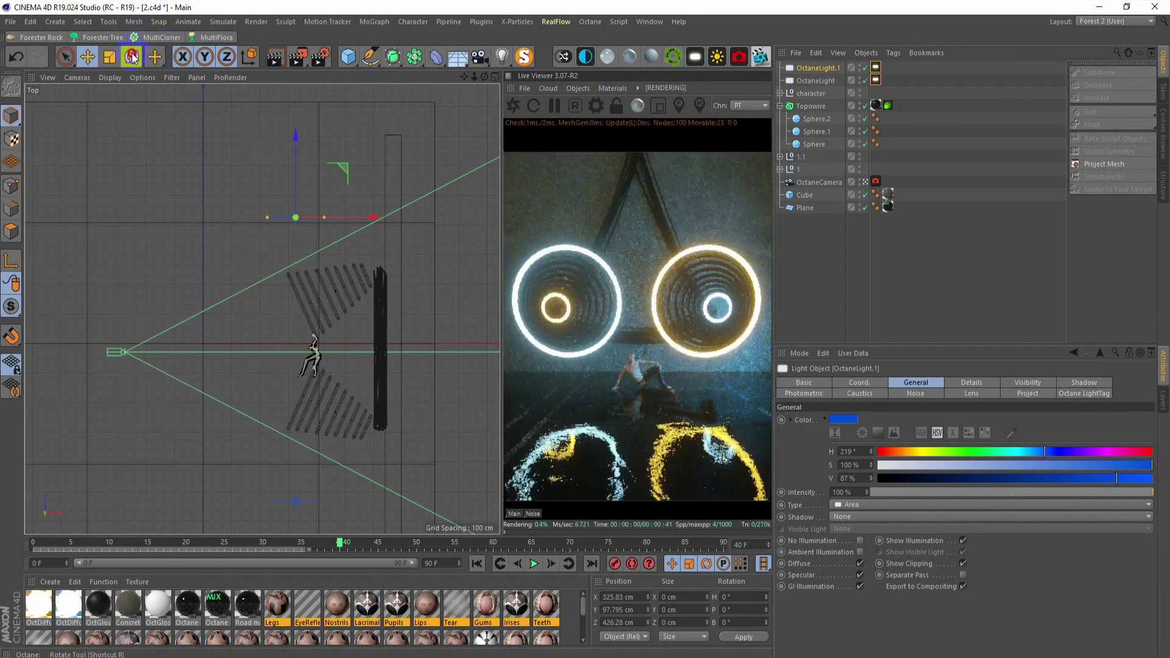
# Step: Rotate OctaneLight.1 to H −205° and move it to about X 527 cm, Z 492 cm
pyautogui.click(132, 58)
pyautogui.moveTo(322, 184); pyautogui.dragTo(303, 284)
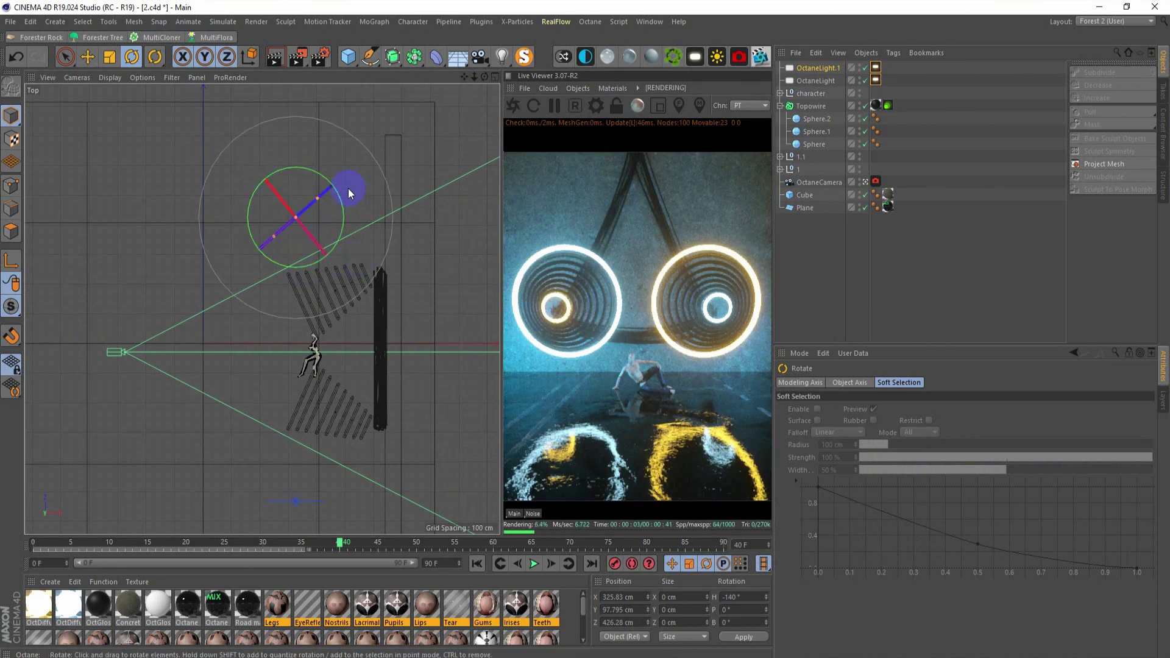
pyautogui.moveTo(340, 203); pyautogui.dragTo(340, 259)
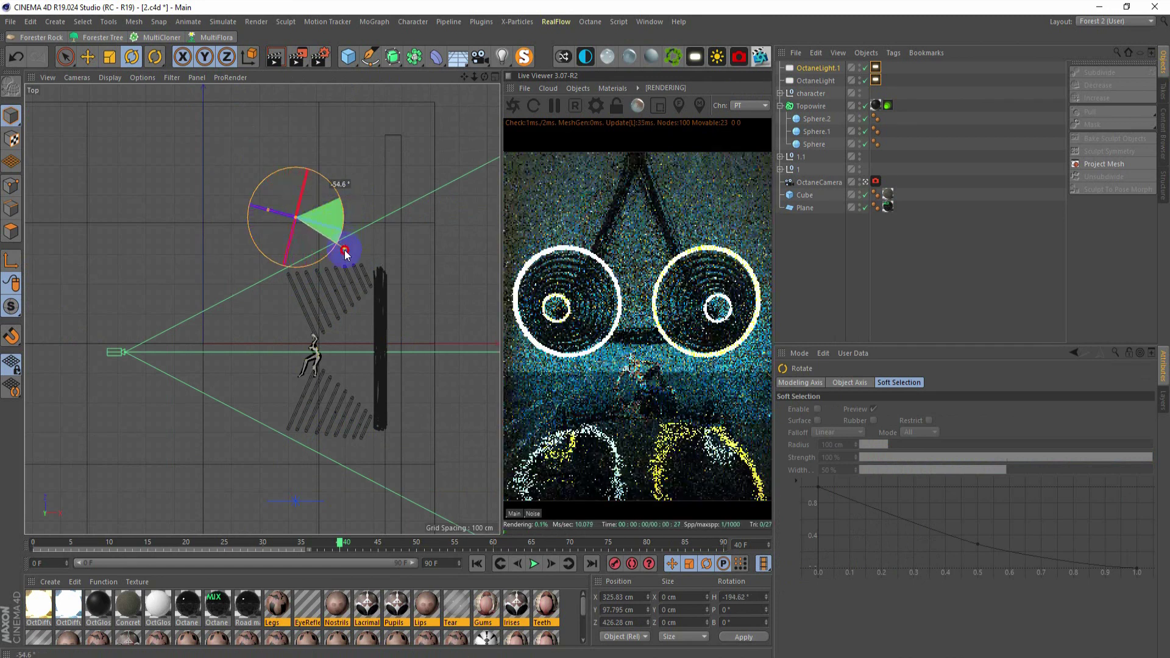
pyautogui.press('e')
pyautogui.moveTo(295, 216)
pyautogui.mouseDown()
pyautogui.moveTo(282, 213)
pyautogui.moveTo(334, 240)
pyautogui.moveTo(334, 308)
pyautogui.moveTo(340, 277)
pyautogui.moveTo(403, 230)
pyautogui.moveTo(331, 183)
pyautogui.moveTo(307, 181)
pyautogui.mouseUp()
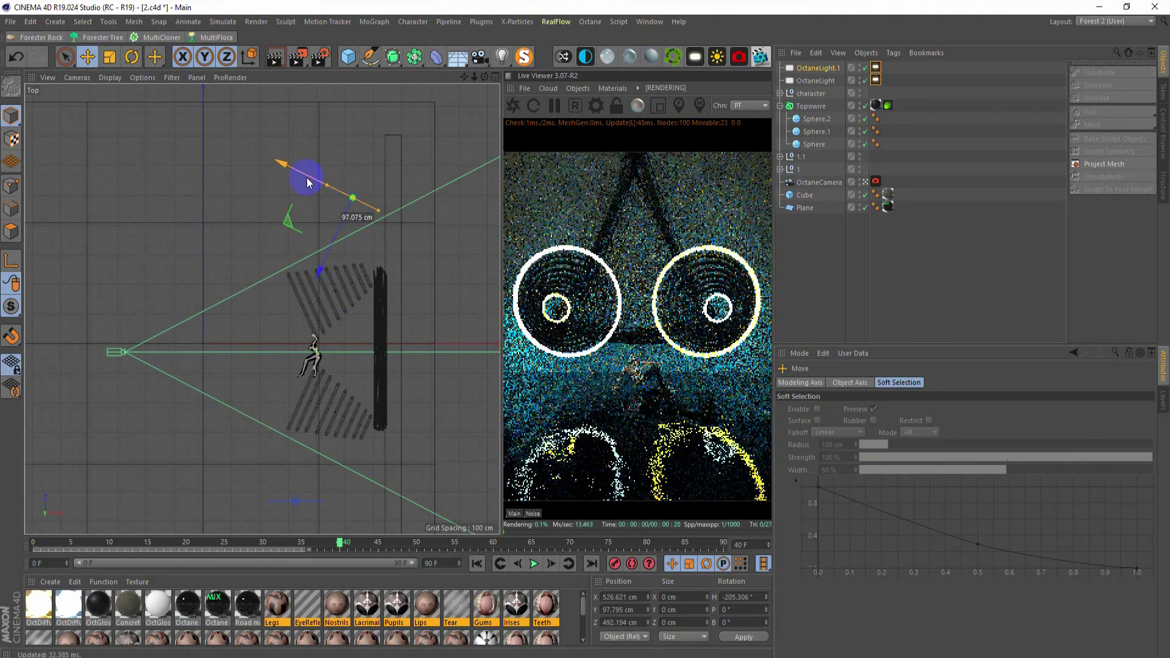
# Step: Turn the copied light orange at 96% value, nudge it outward, and save the scene
pyautogui.click(827, 68)
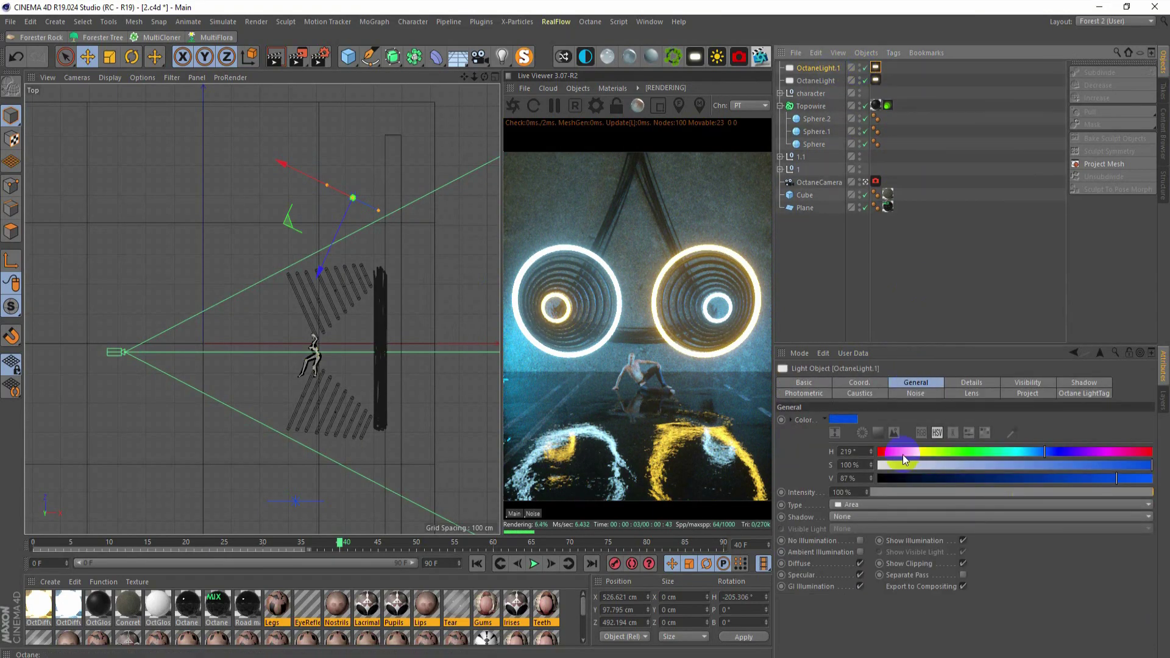
pyautogui.click(896, 451)
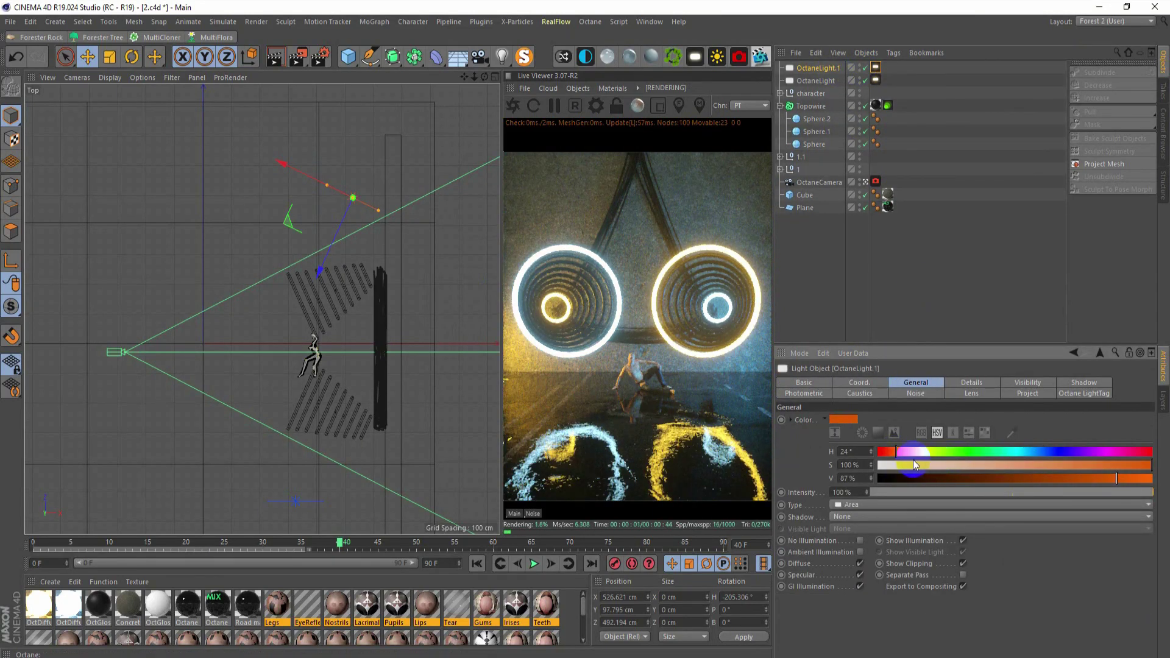
pyautogui.click(902, 451)
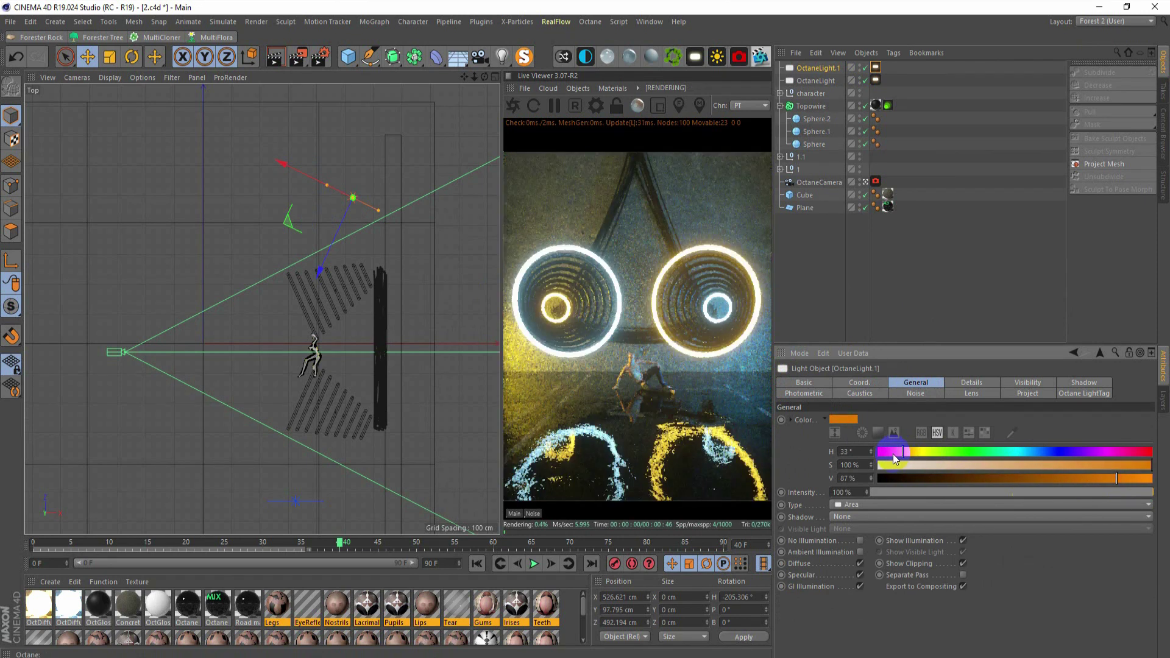
pyautogui.click(1141, 478)
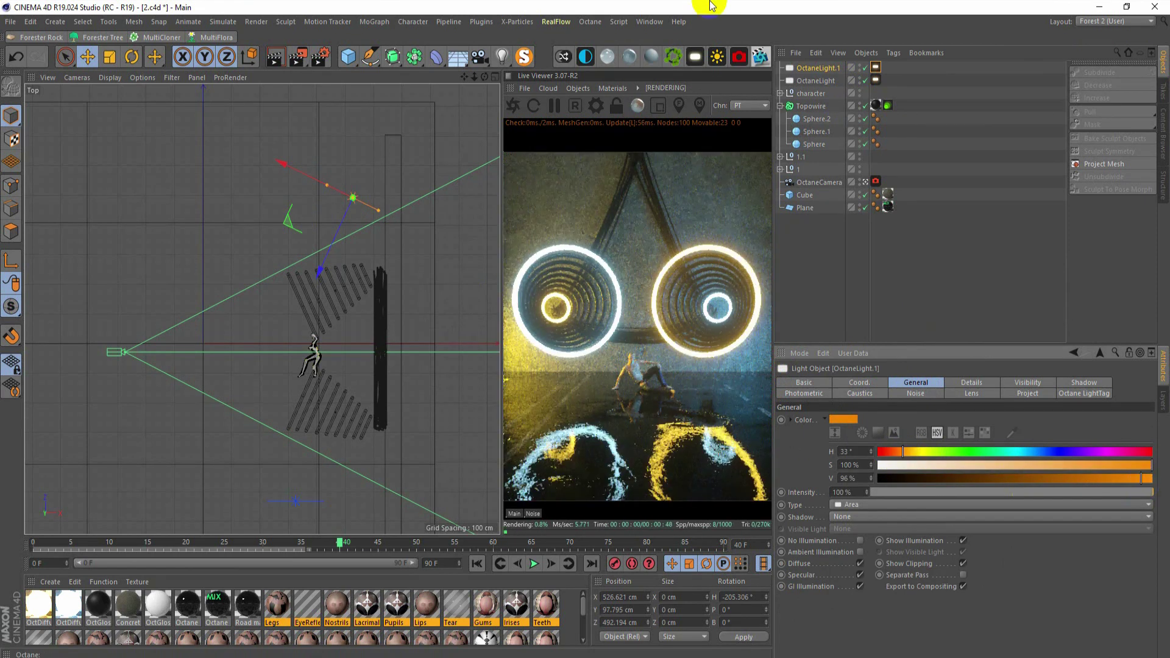
pyautogui.moveTo(317, 272); pyautogui.dragTo(308, 156)
pyautogui.hotkey('ctrl', 's')
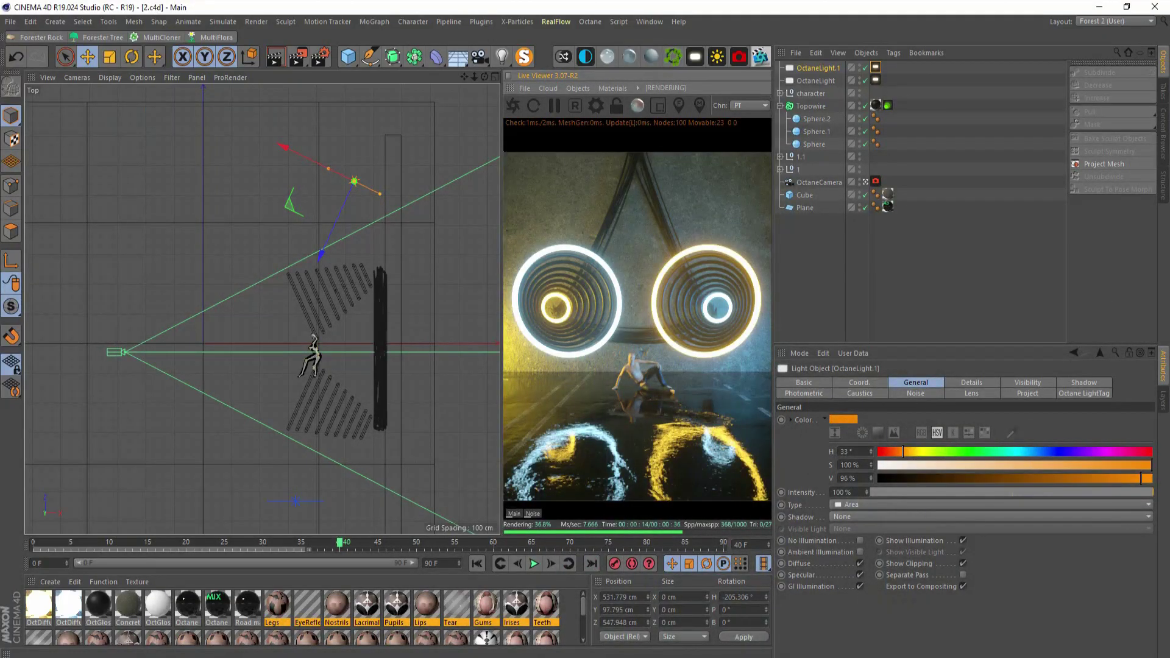
# Step: Redden the orange hue, dim the blue light to 62% value, and edit camera Exposure
pyautogui.moveTo(902, 451); pyautogui.dragTo(898, 453)
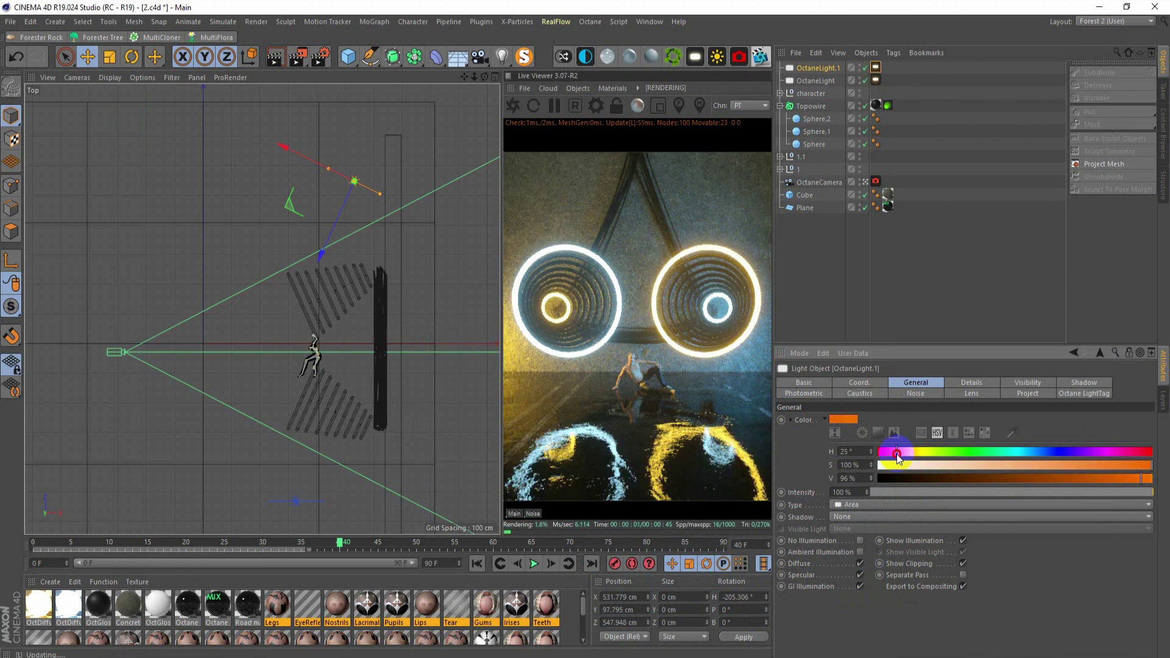
pyautogui.click(876, 81)
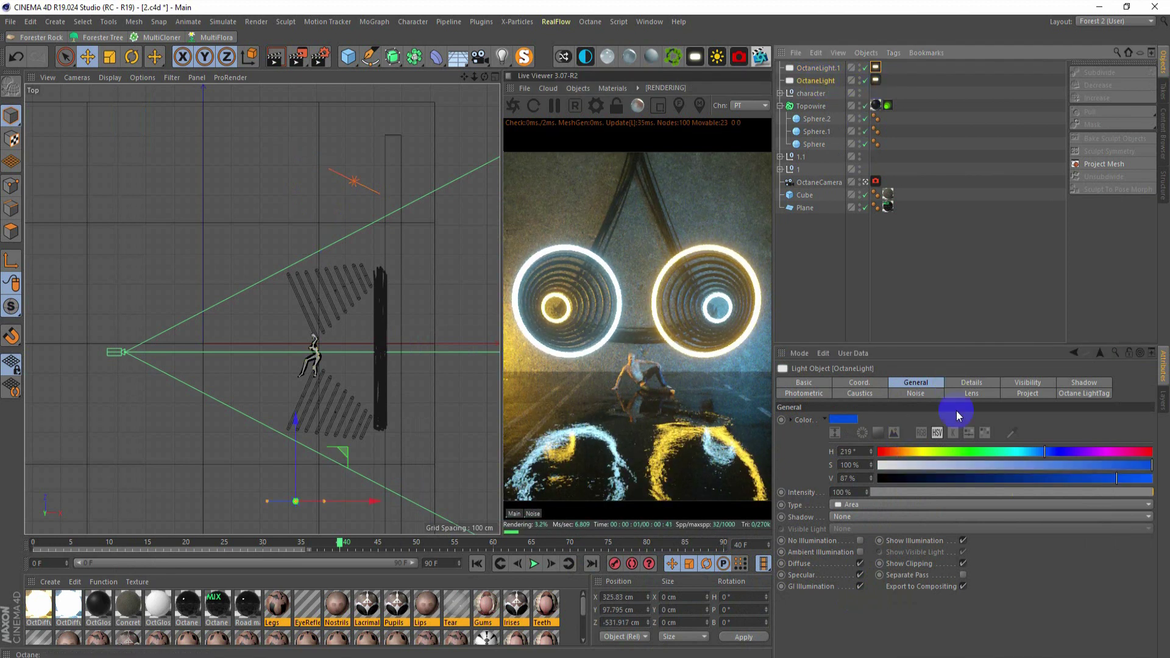
pyautogui.moveTo(1074, 481); pyautogui.dragTo(1047, 478)
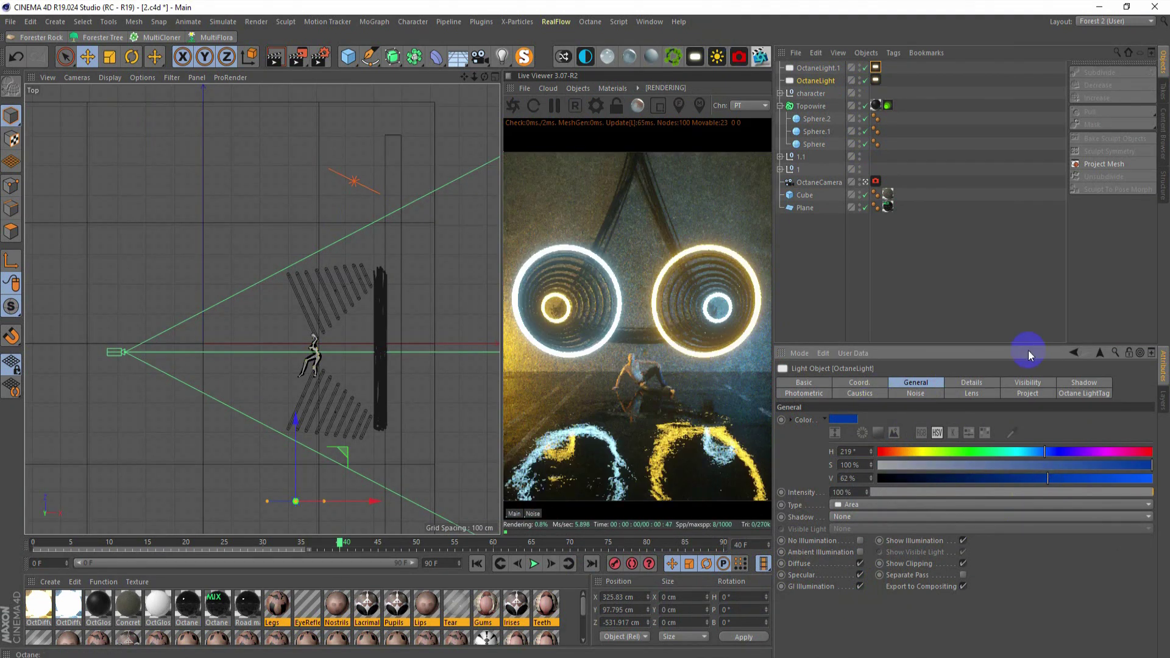
pyautogui.click(875, 181)
pyautogui.doubleClick(890, 433)
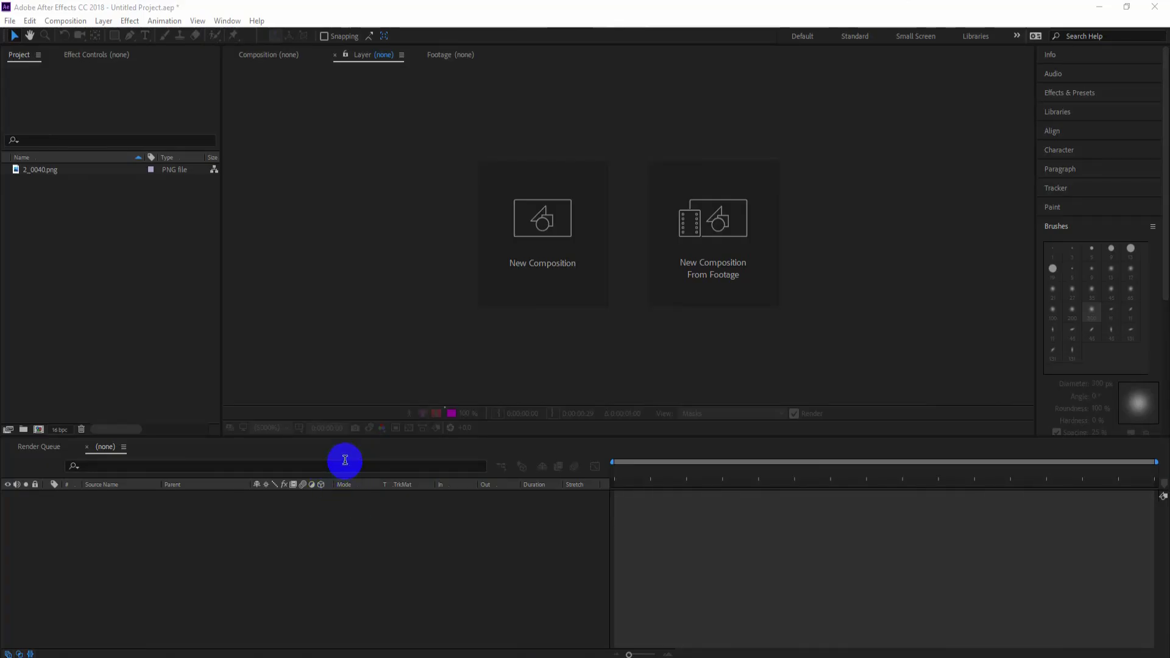
# Step: Build a 2_0040 composition, add Adjustment Layer 1, and apply Magic Bullet Looks to it
pyautogui.moveTo(46, 171); pyautogui.dragTo(41, 424)
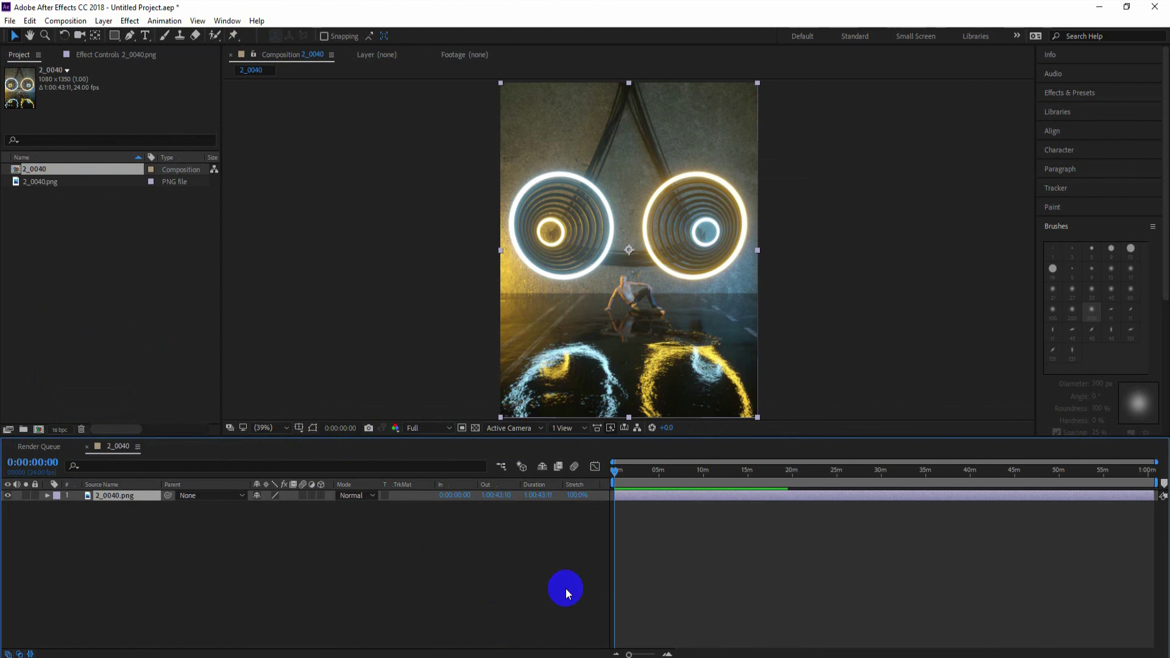
pyautogui.rightClick(333, 582)
pyautogui.click(548, 543)
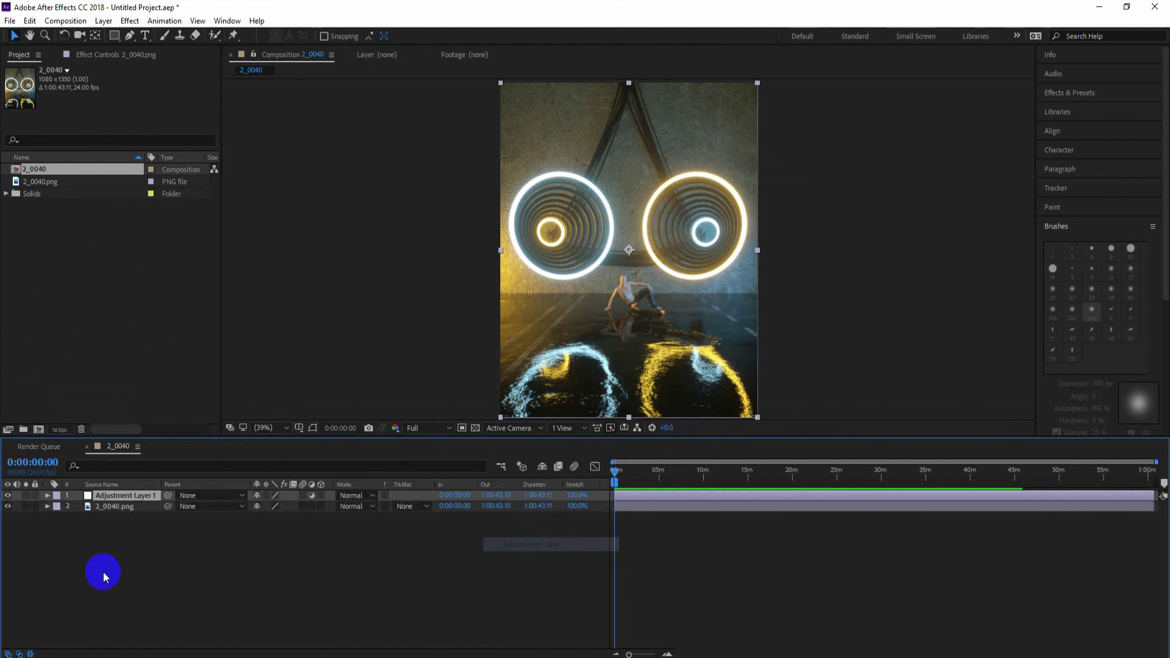
pyautogui.click(129, 21)
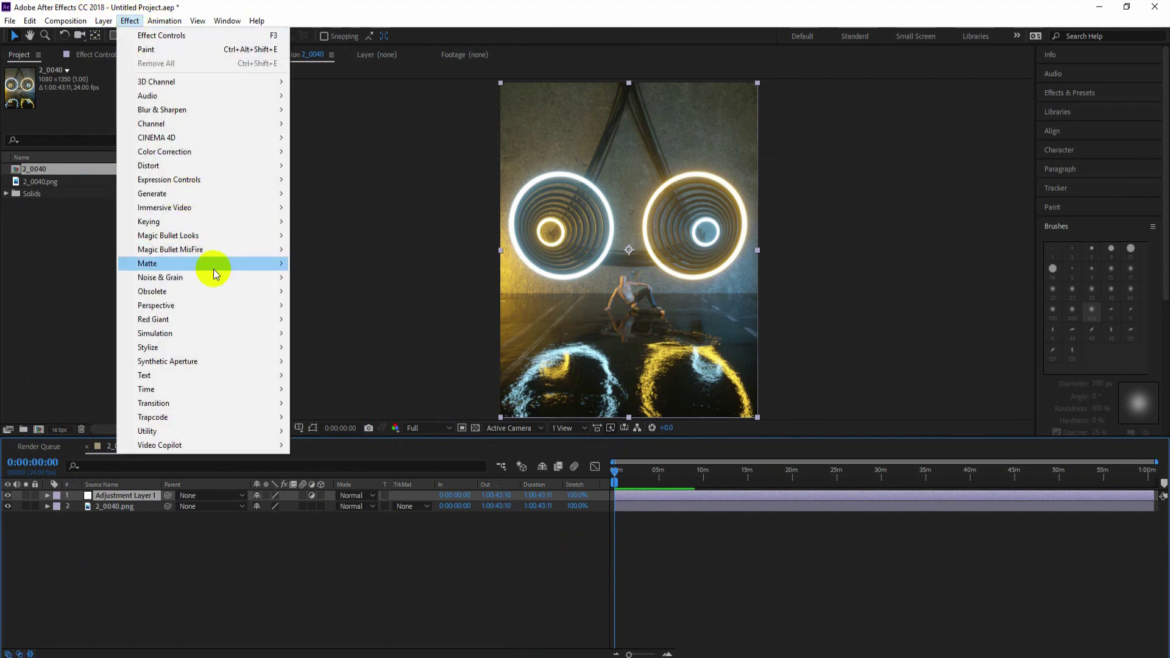
pyautogui.moveTo(168, 235)
pyautogui.click(323, 239)
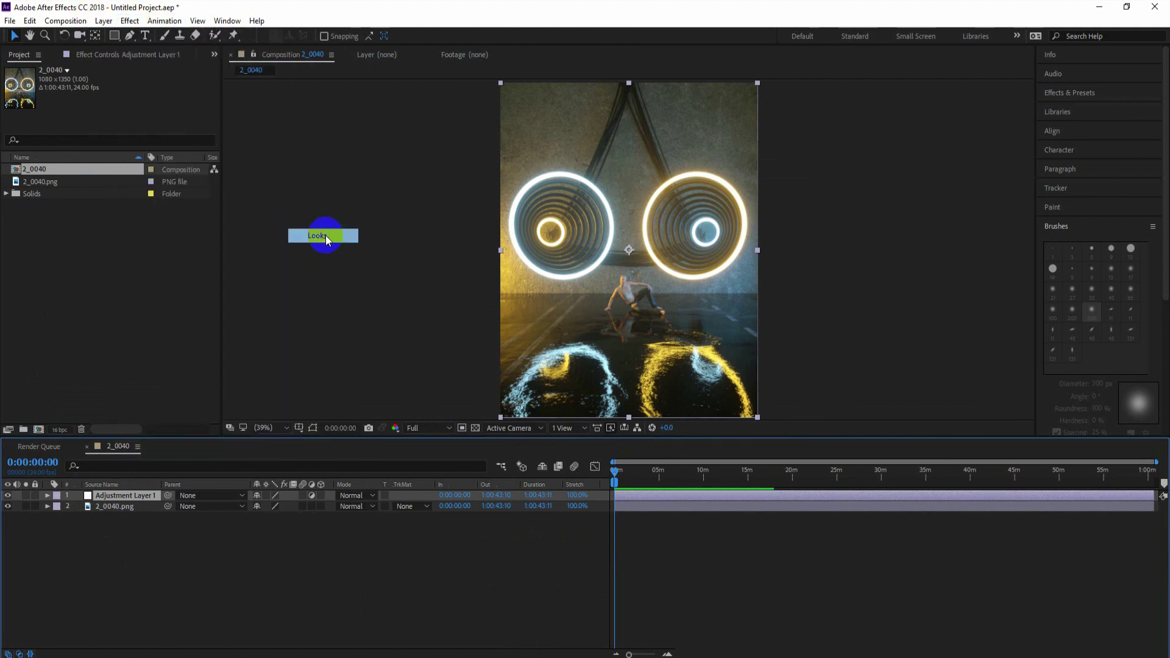
# Step: Launch Magic Bullet Looks and preview the Blockbuster and Epic preset looks on the render
pyautogui.click(40, 112)
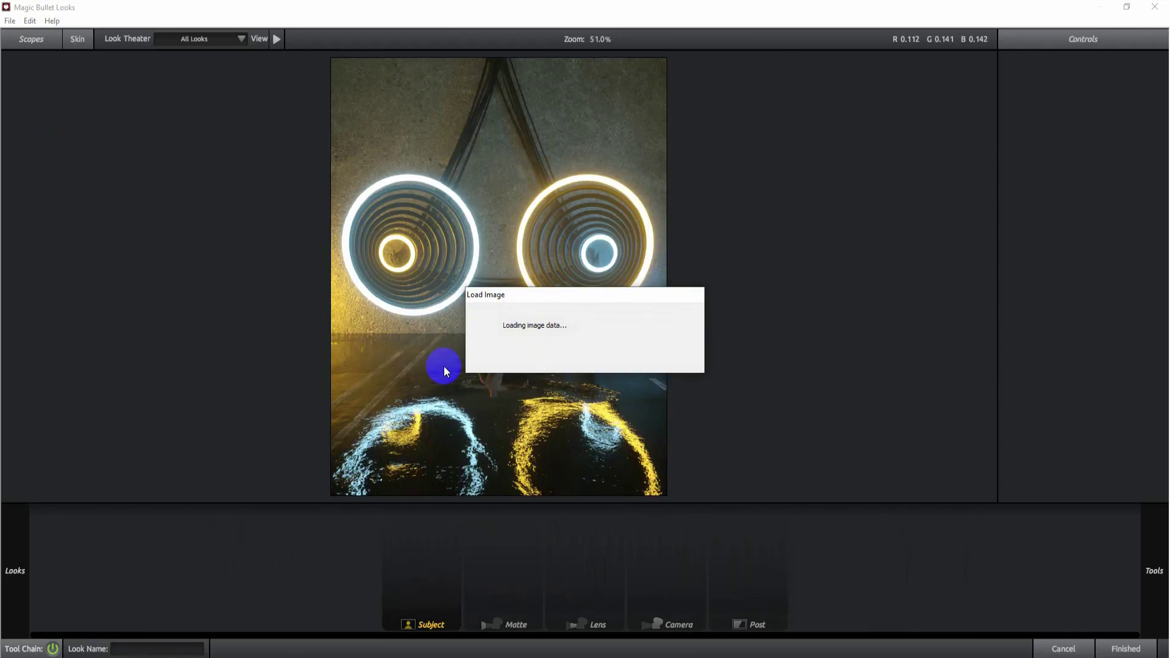
pyautogui.click(3, 594)
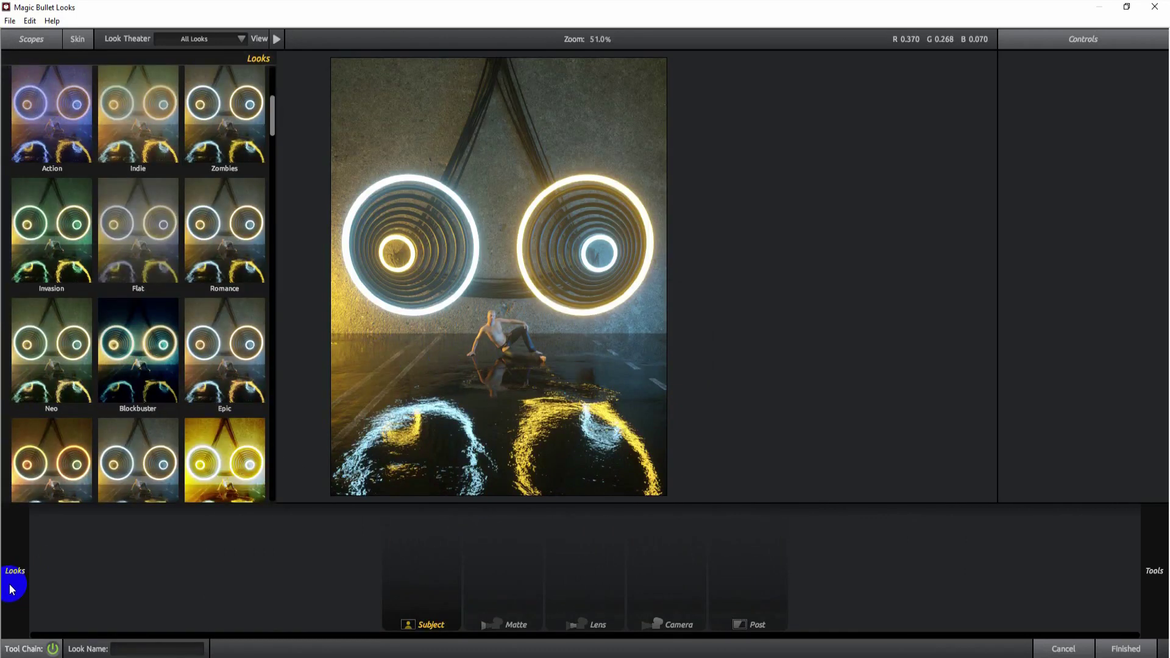
pyautogui.click(152, 341)
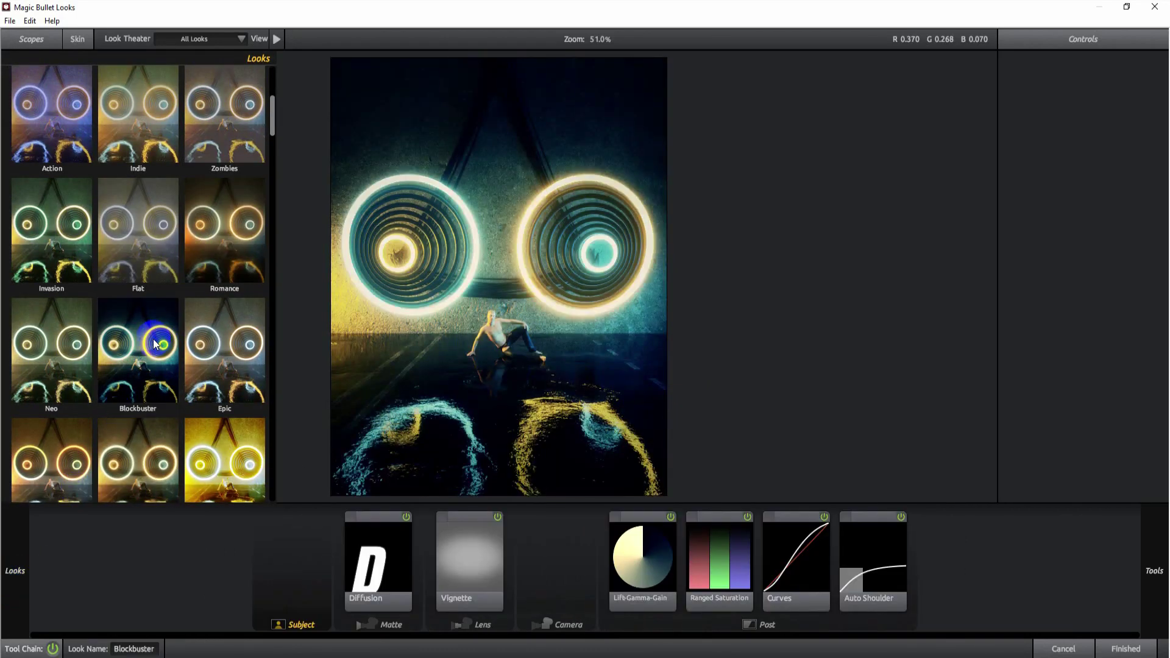
pyautogui.click(225, 350)
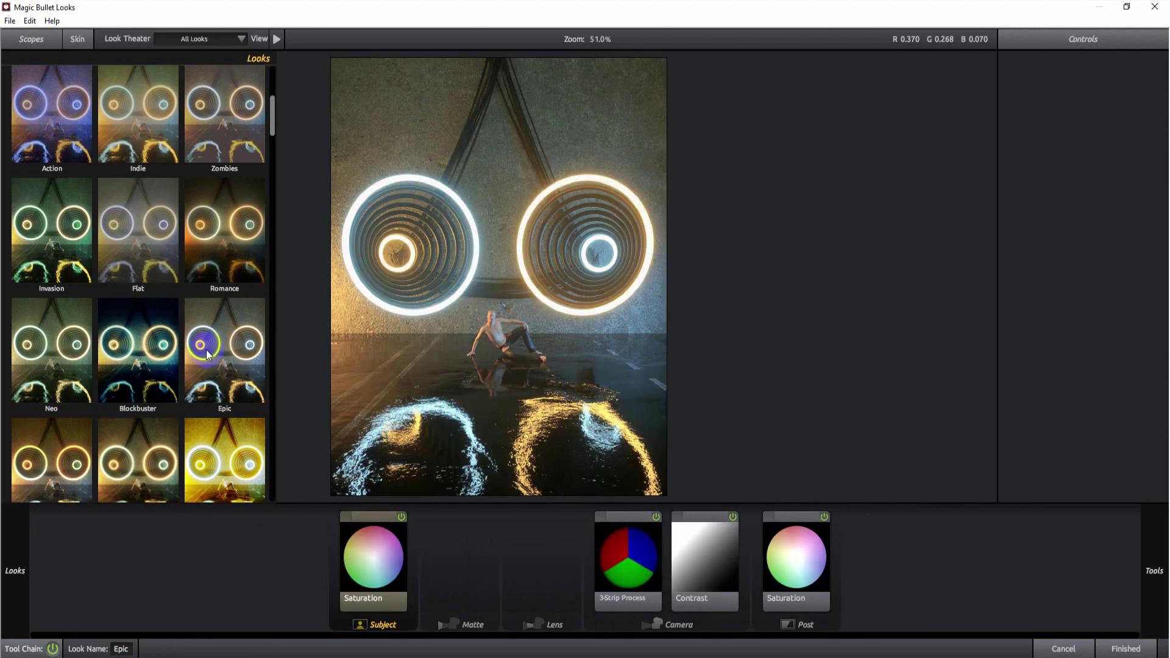
# Step: Apply the Beauty Shot look from the People presets and return to After Effects
pyautogui.scroll(-3, 206, 350)
pyautogui.scroll(-2, 228, 310)
pyautogui.scroll(-1, 232, 312)
pyautogui.scroll(-1, 233, 307)
pyautogui.scroll(-2, 233, 311)
pyautogui.scroll(-1, 234, 312)
pyautogui.scroll(-3, 232, 323)
pyautogui.scroll(-4, 231, 331)
pyautogui.scroll(-3, 228, 331)
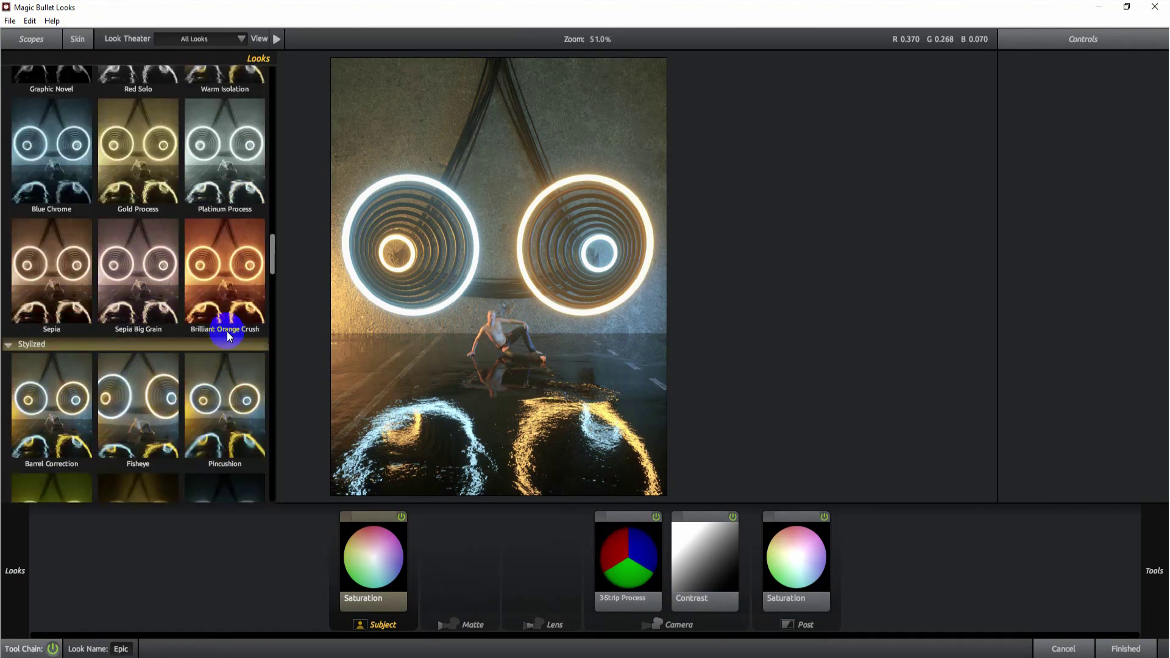
pyautogui.moveTo(272, 253); pyautogui.dragTo(272, 316)
pyautogui.click(228, 272)
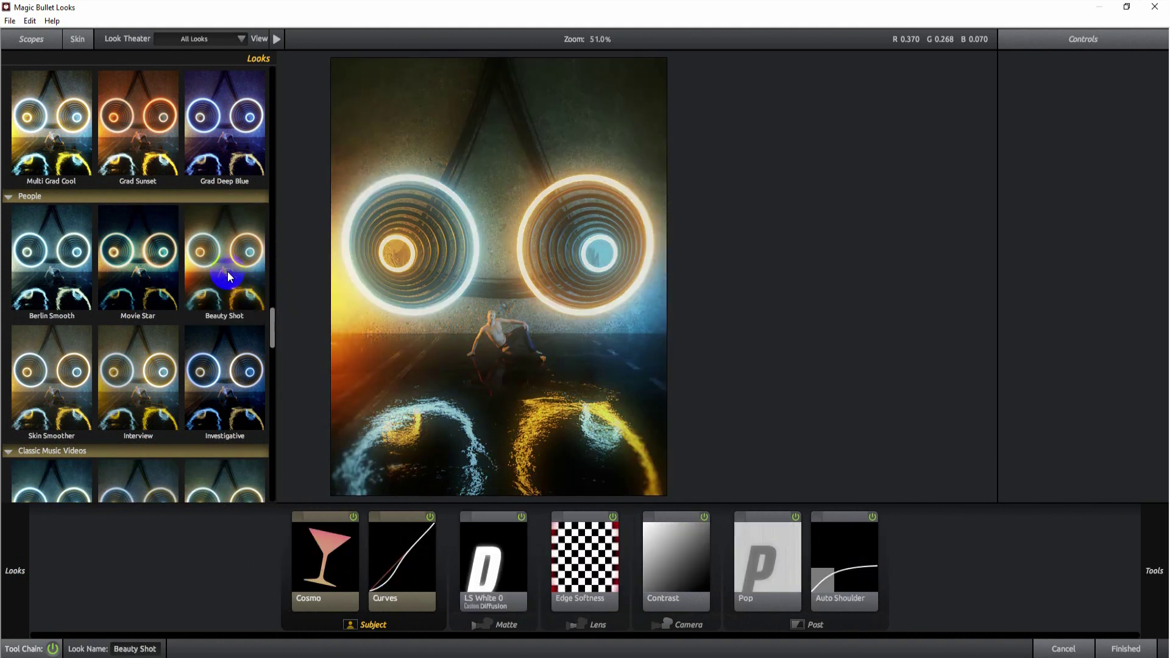
pyautogui.click(1120, 645)
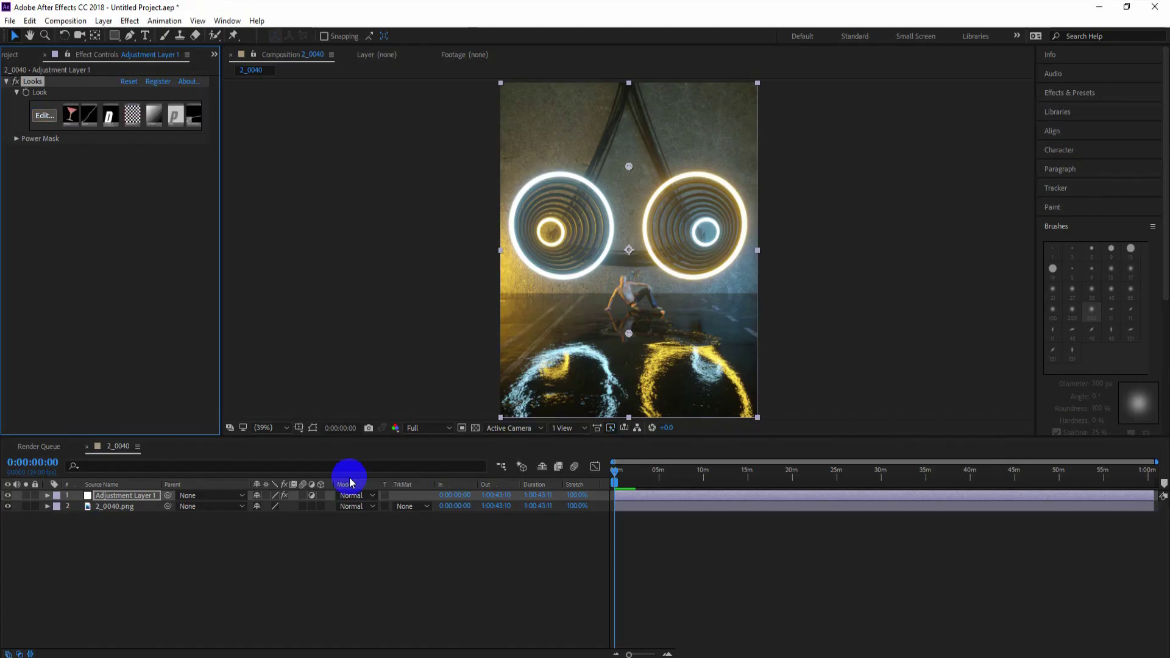
# Step: Set Adjustment Layer 1 (the Looks grade) to 50% opacity
pyautogui.click(143, 495)
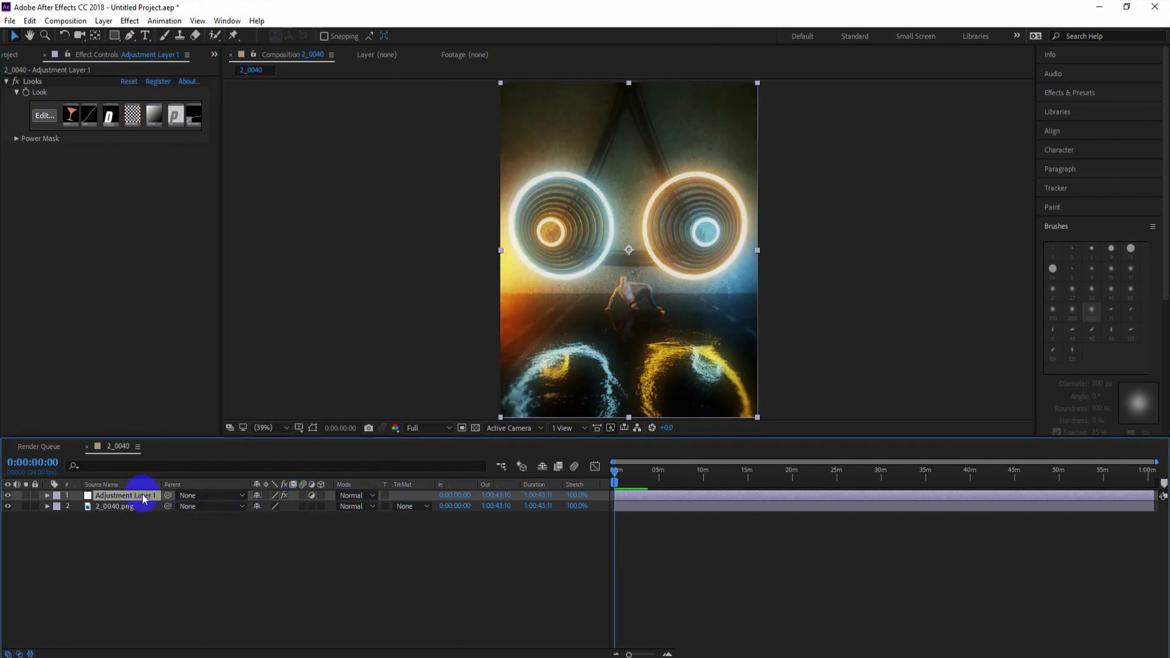
pyautogui.press('t')
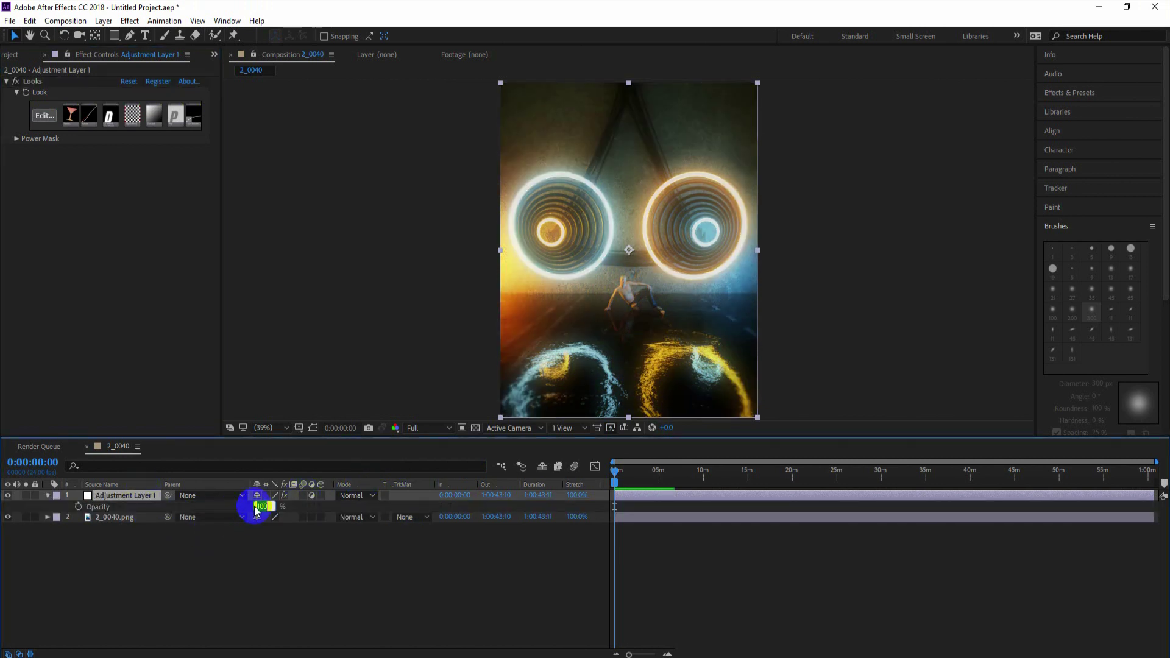
pyautogui.write('0')
pyautogui.press('Return')
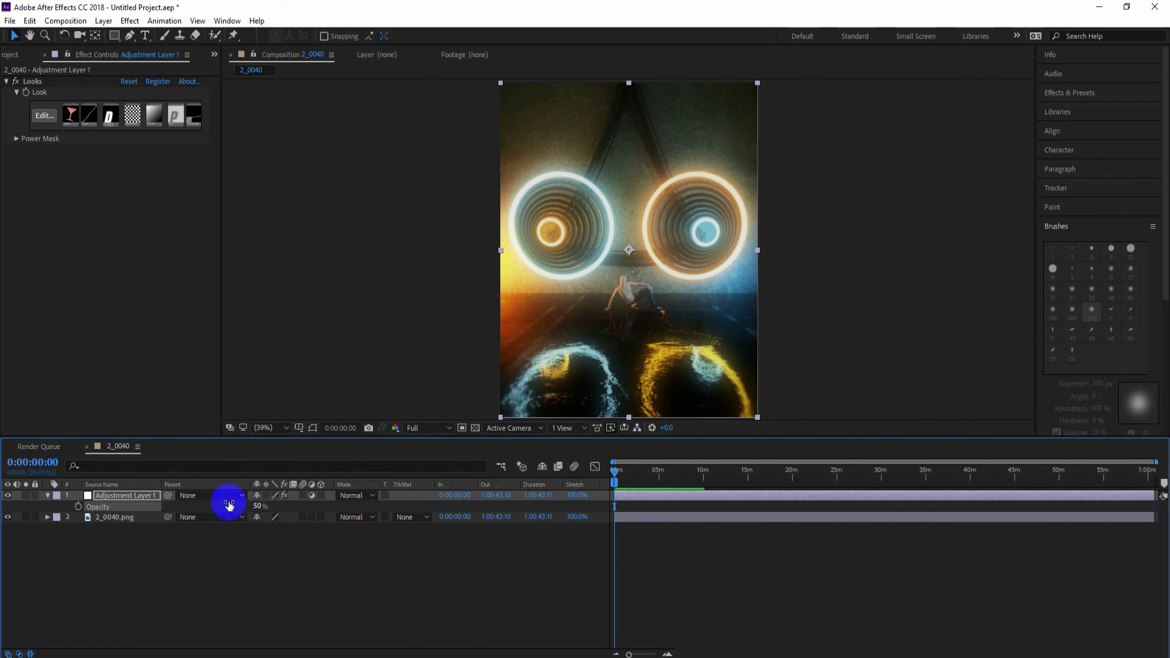
# Step: Add Adjustment Layer 2 with Hue/Saturation, raising Master Saturation to 25
pyautogui.rightClick(262, 590)
pyautogui.moveTo(329, 451)
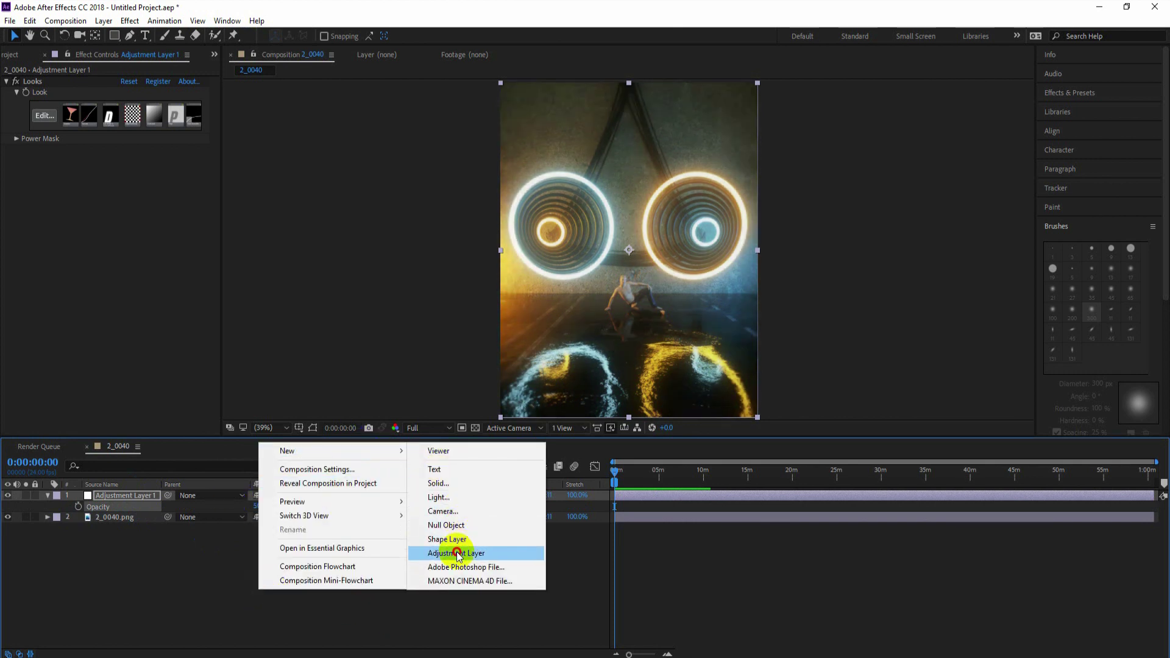
pyautogui.click(457, 553)
pyautogui.click(1069, 92)
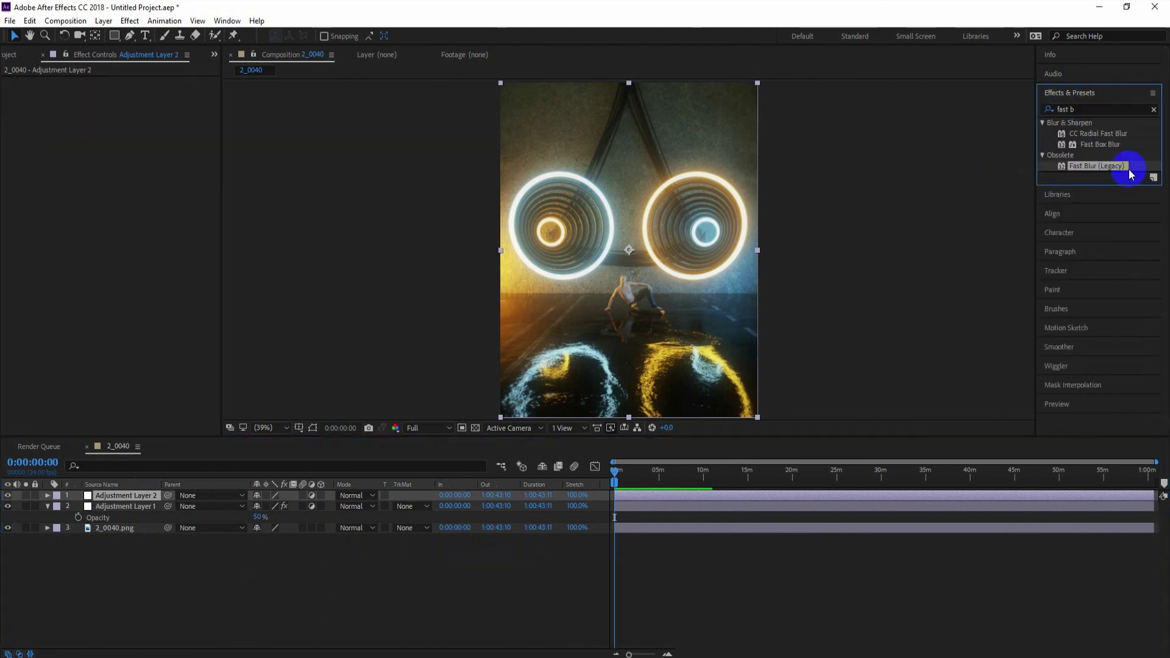
pyautogui.click(1085, 108)
pyautogui.click(1085, 107)
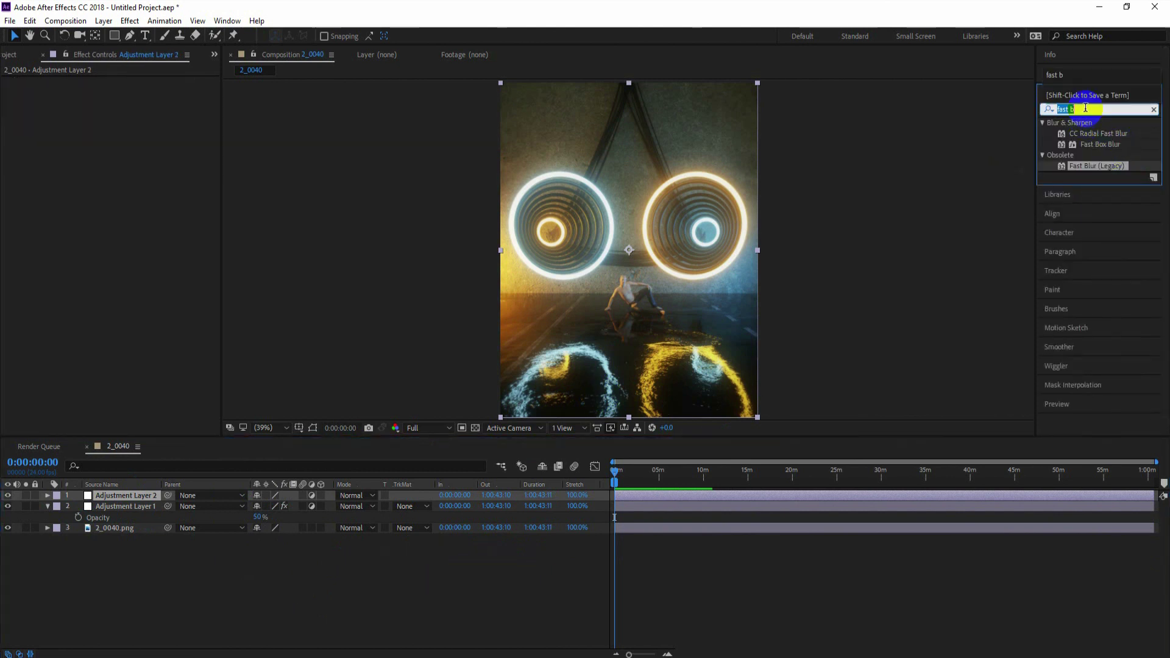
pyautogui.write('hue')
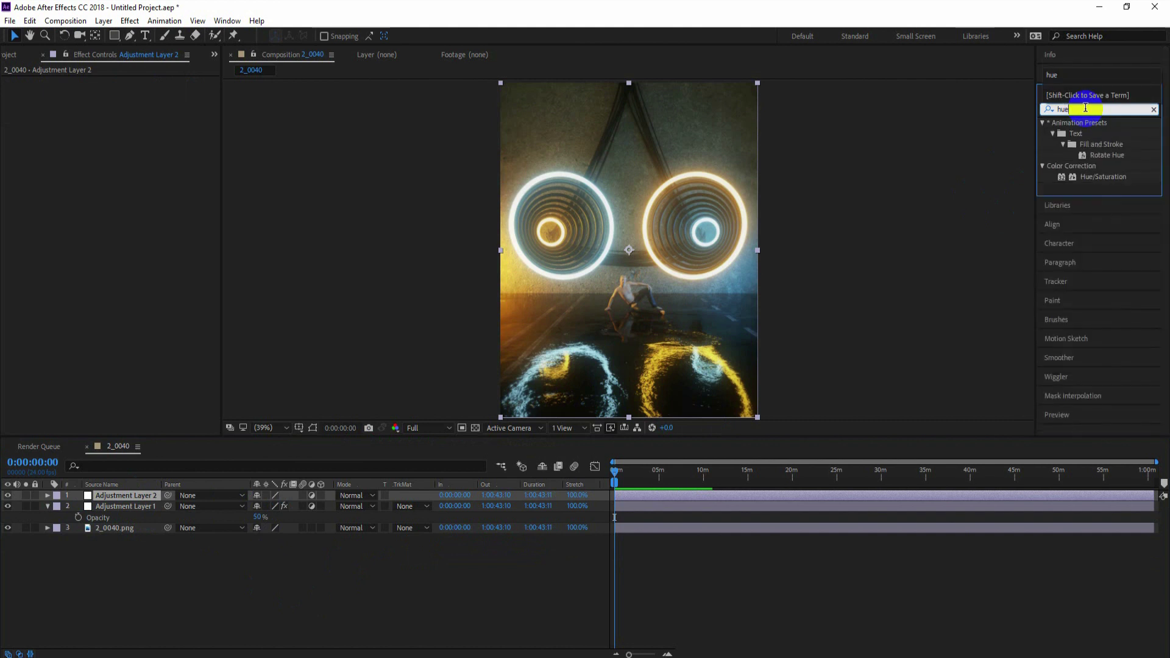
pyautogui.moveTo(1099, 177); pyautogui.dragTo(137, 497)
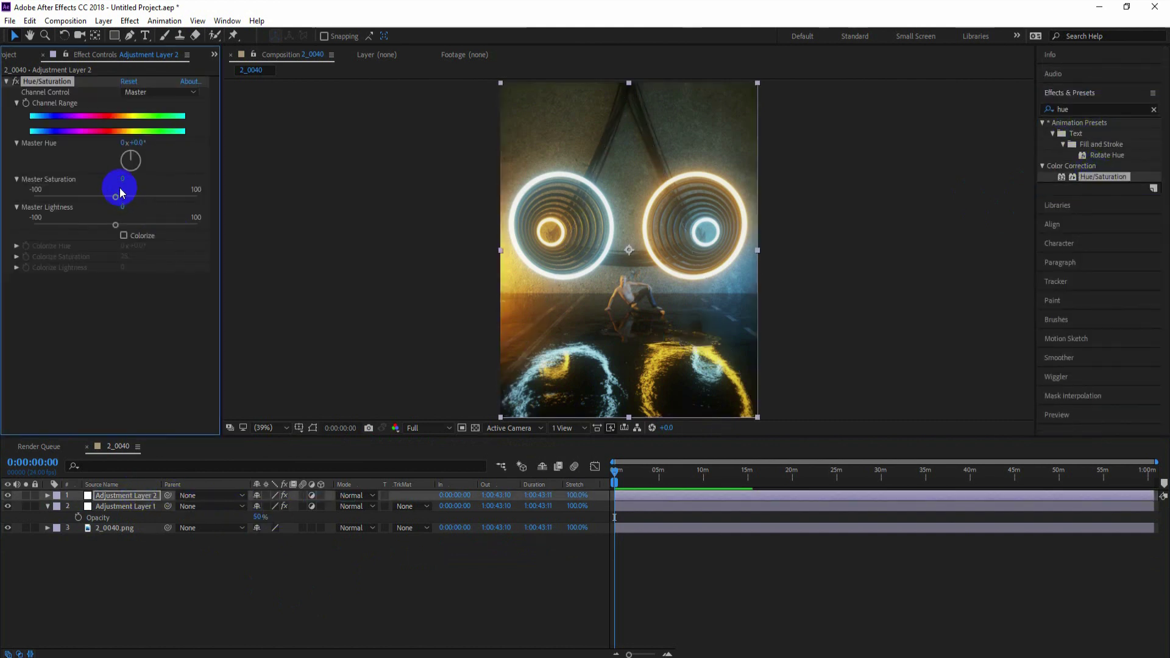
pyautogui.moveTo(121, 180); pyautogui.dragTo(131, 180)
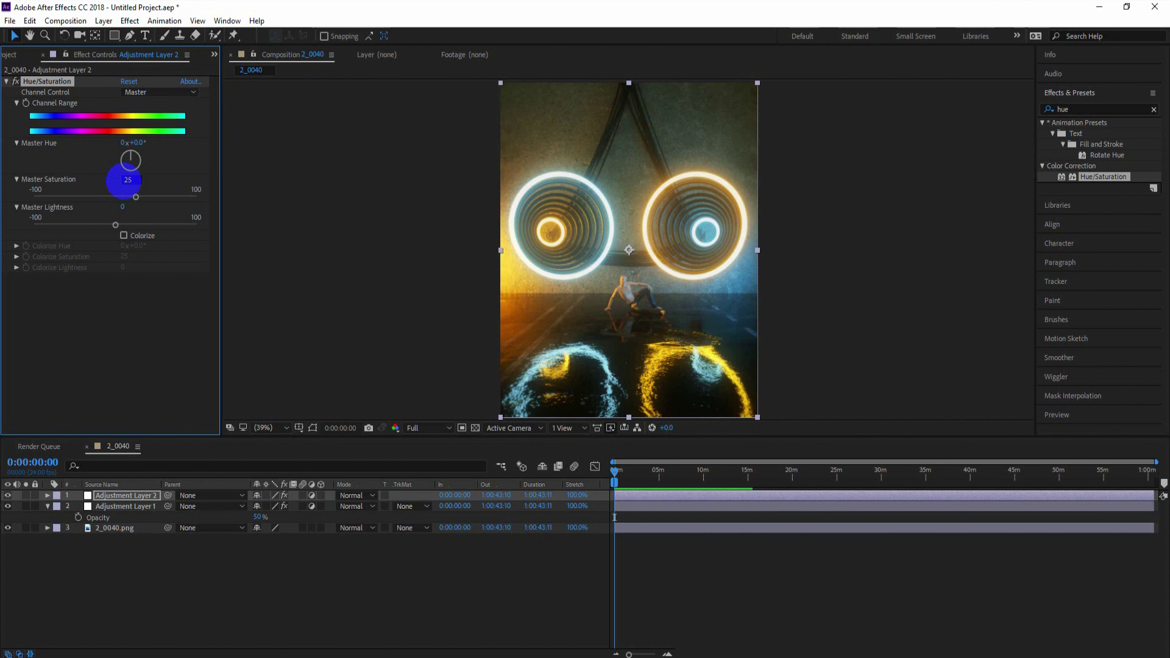
pyautogui.press('`')
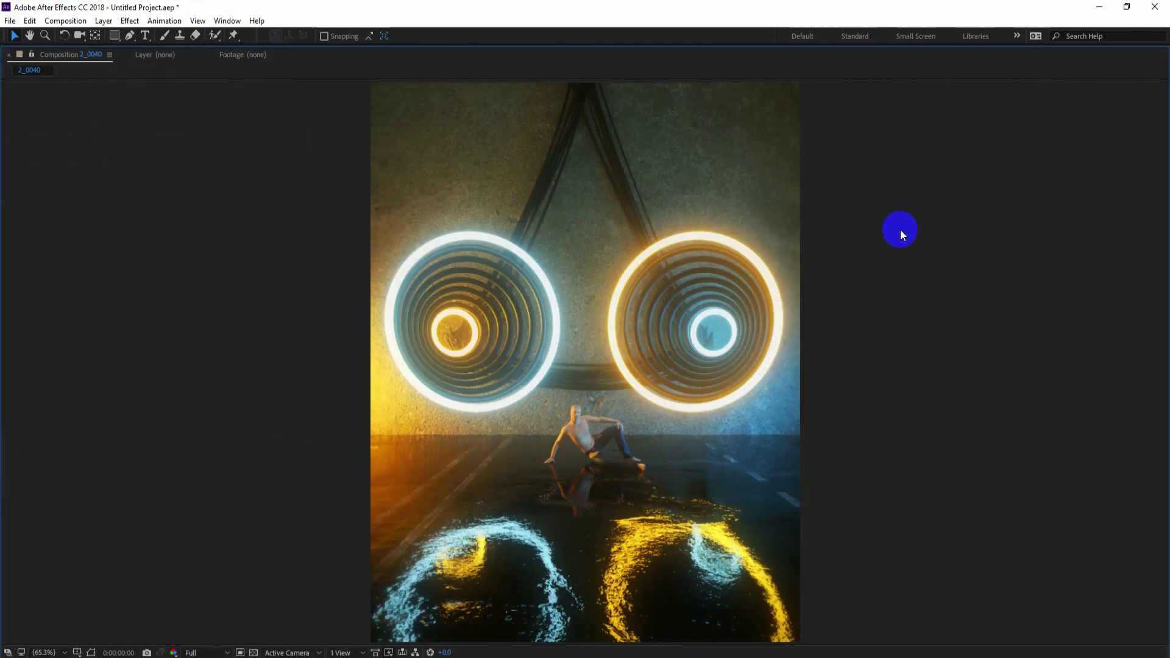
pyautogui.click(674, 433)
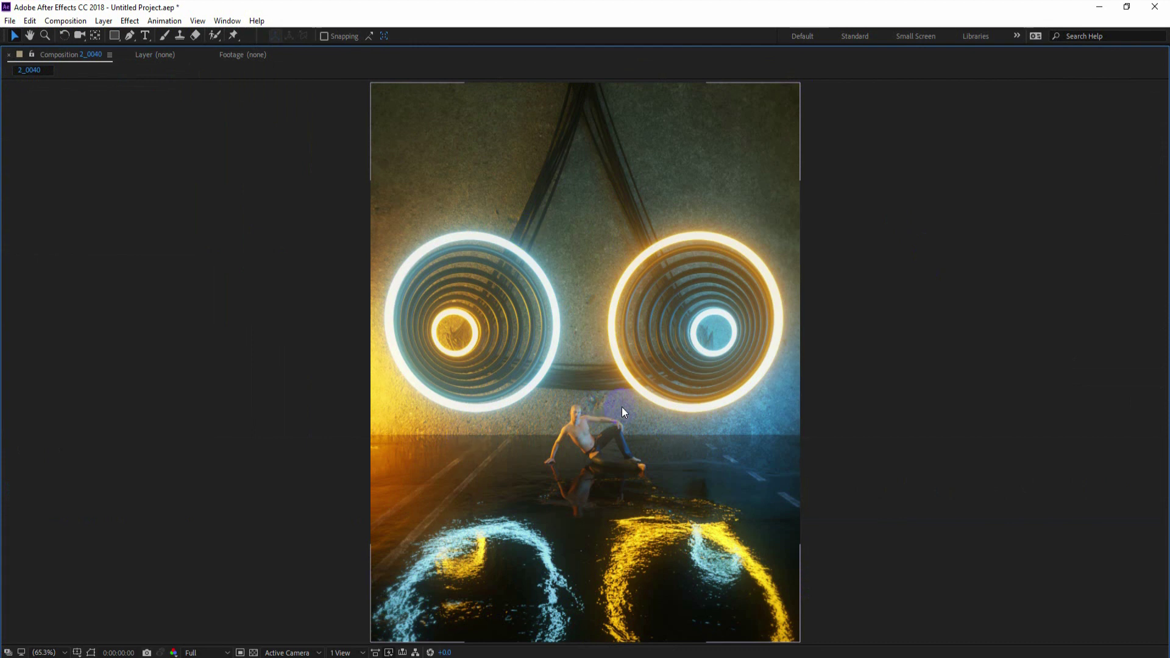
# Step: Add Adjustment Layer 3 and apply the Curves effect to it
pyautogui.press('`')
pyautogui.rightClick(235, 576)
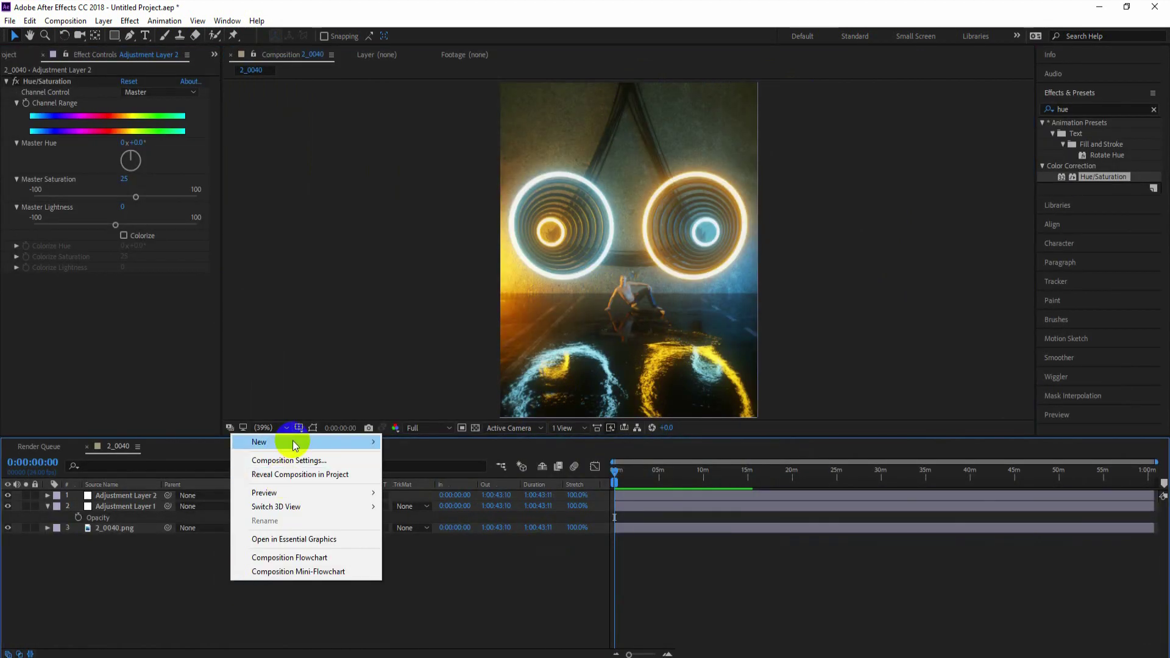
pyautogui.moveTo(275, 443)
pyautogui.click(445, 546)
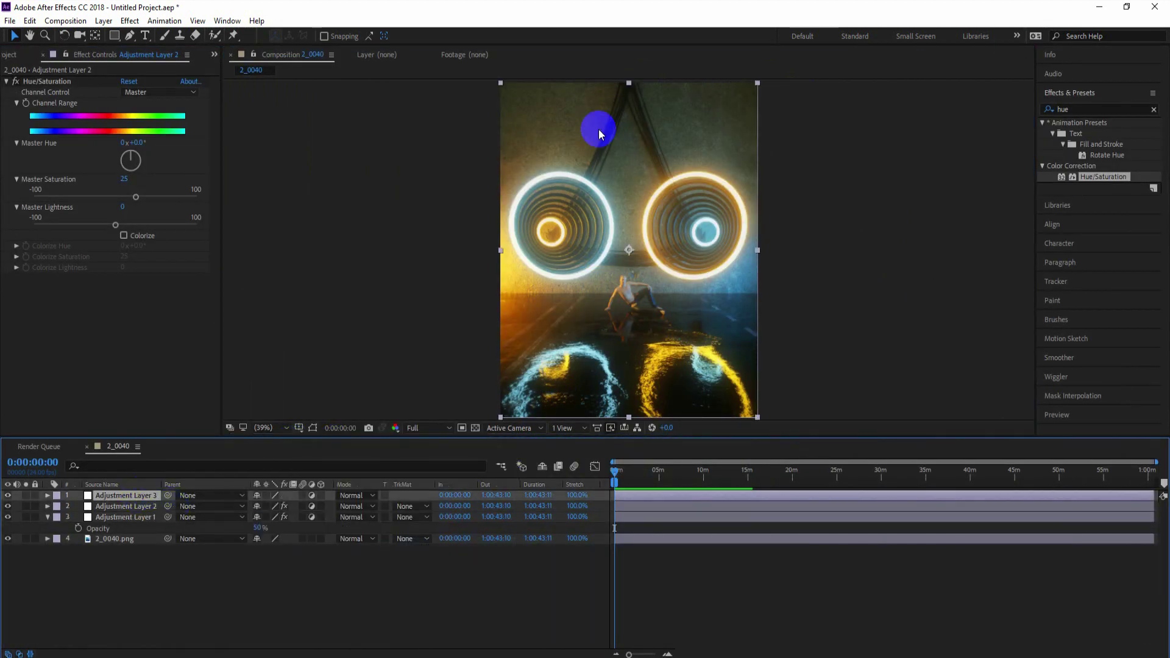
pyautogui.doubleClick(1085, 110)
pyautogui.write('c')
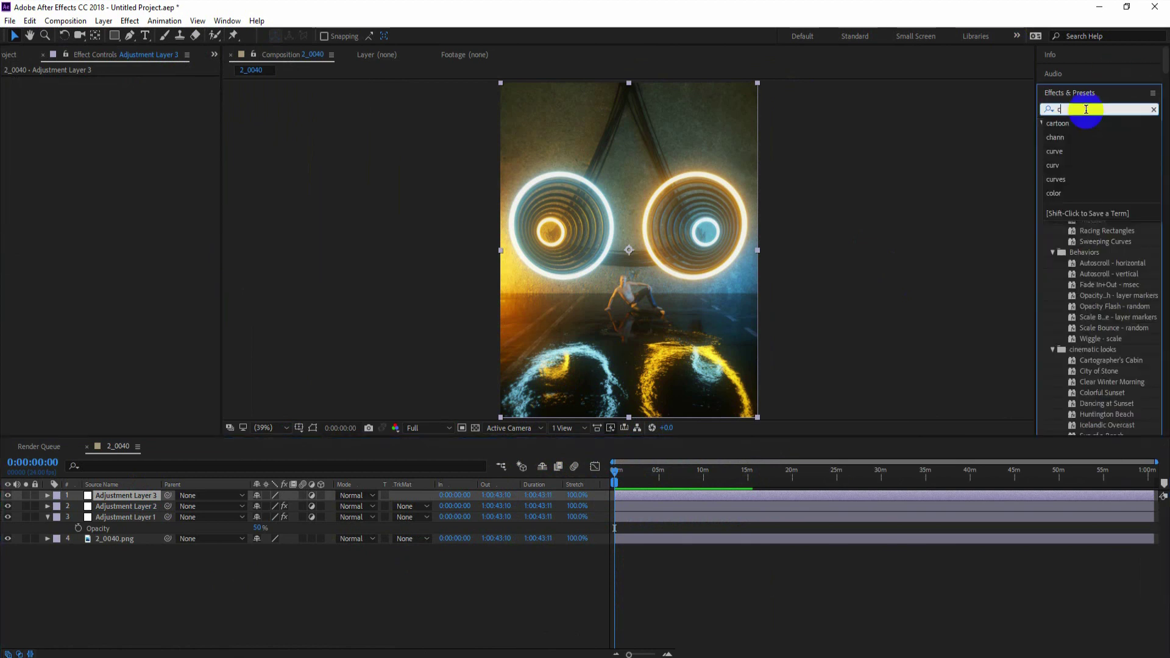
pyautogui.write('urve')
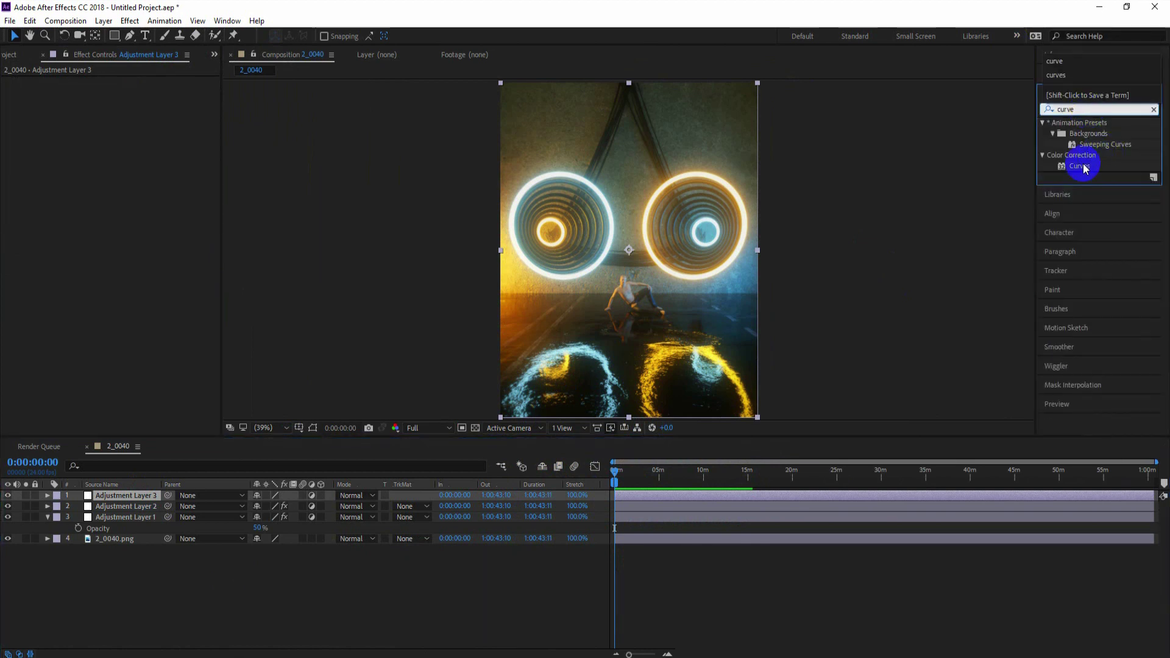
pyautogui.moveTo(1083, 168); pyautogui.dragTo(151, 494)
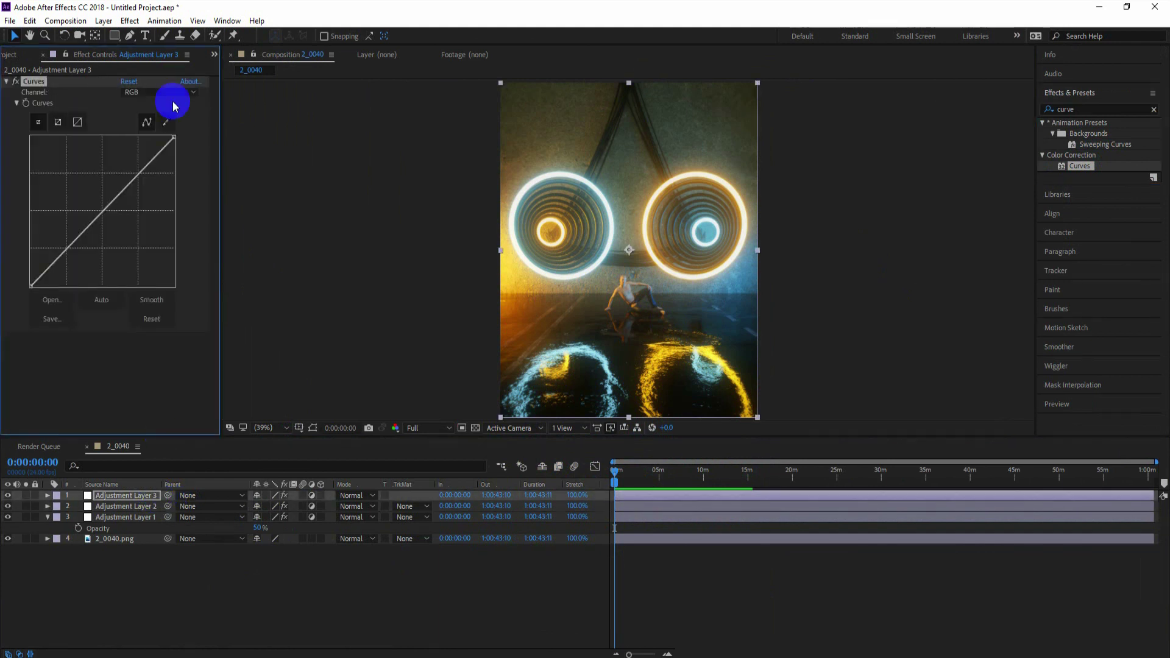
# Step: Switch Curves to the Red channel and lower its midtones slightly
pyautogui.click(145, 92)
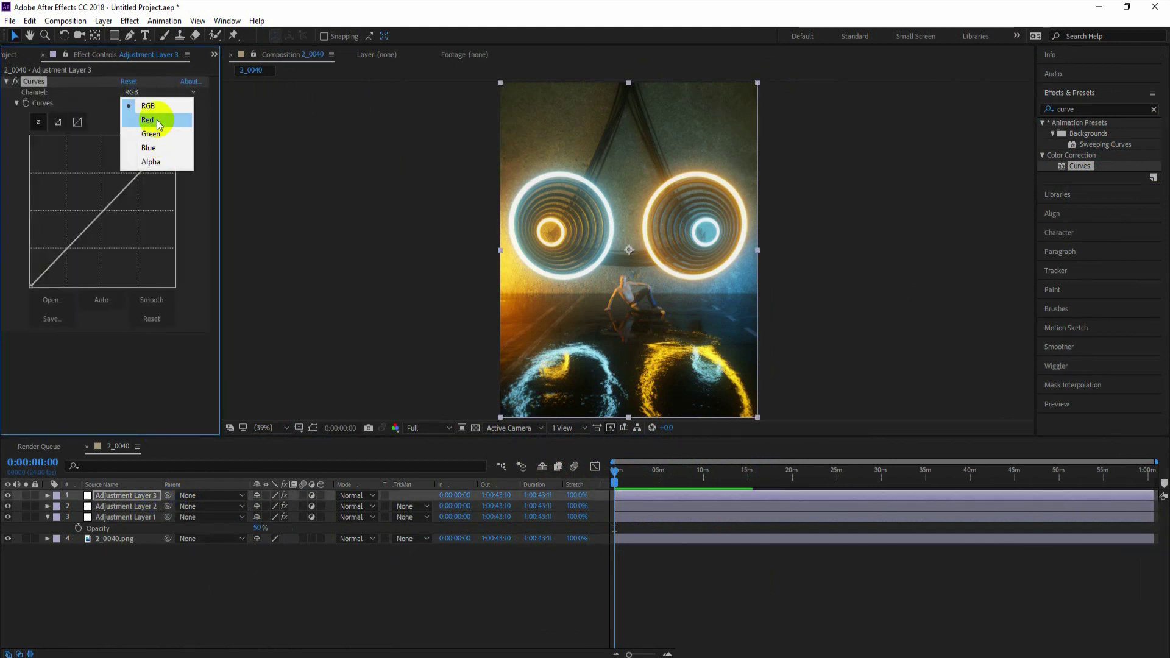
pyautogui.click(147, 120)
pyautogui.moveTo(104, 227); pyautogui.dragTo(99, 223)
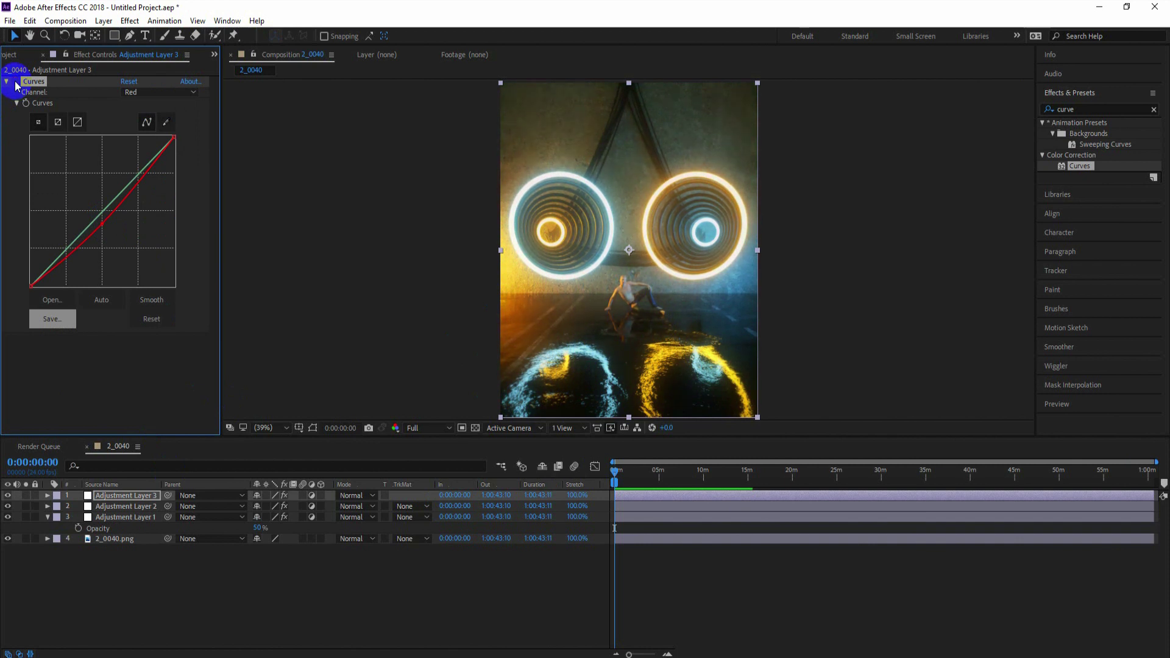
pyautogui.click(614, 313)
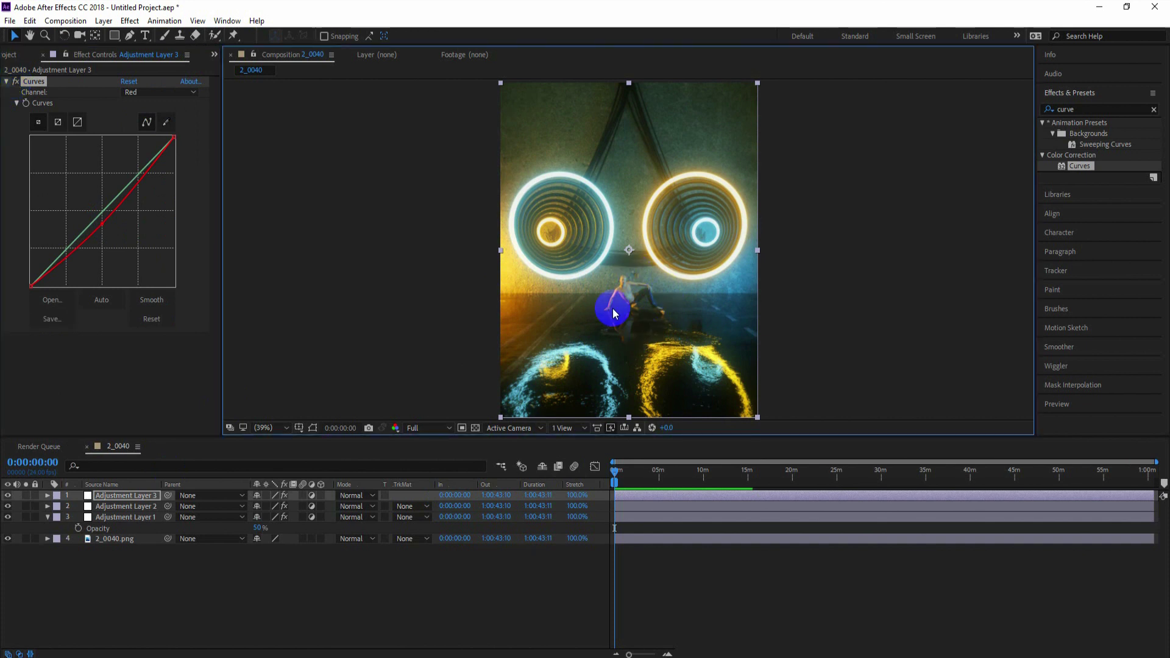
pyautogui.press('`')
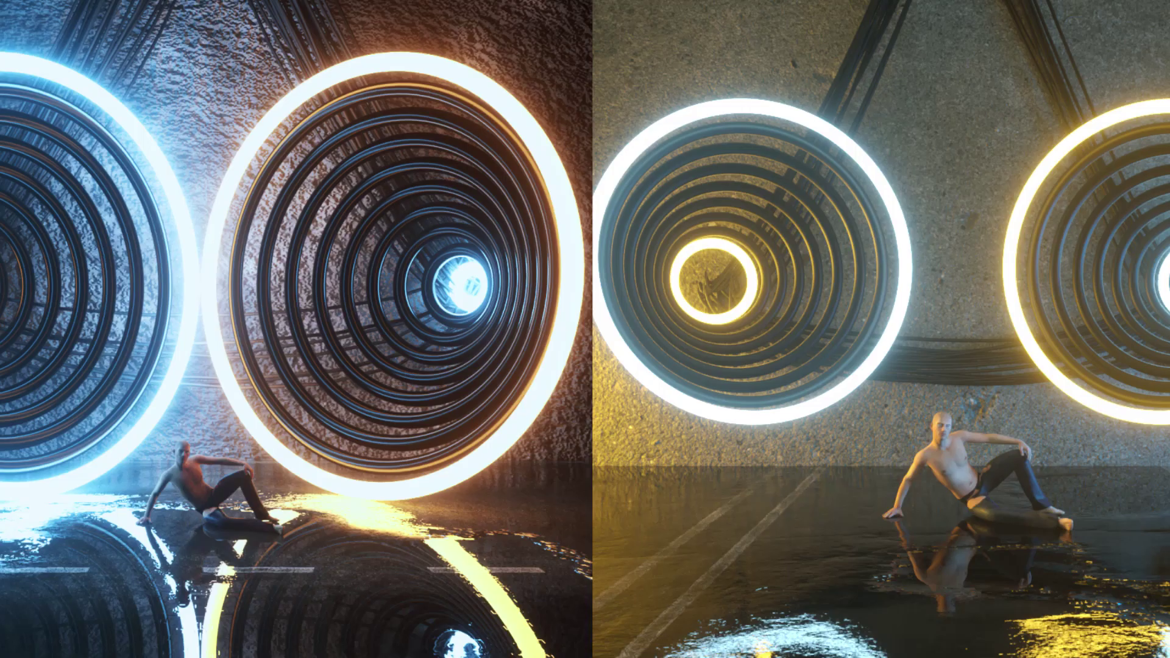